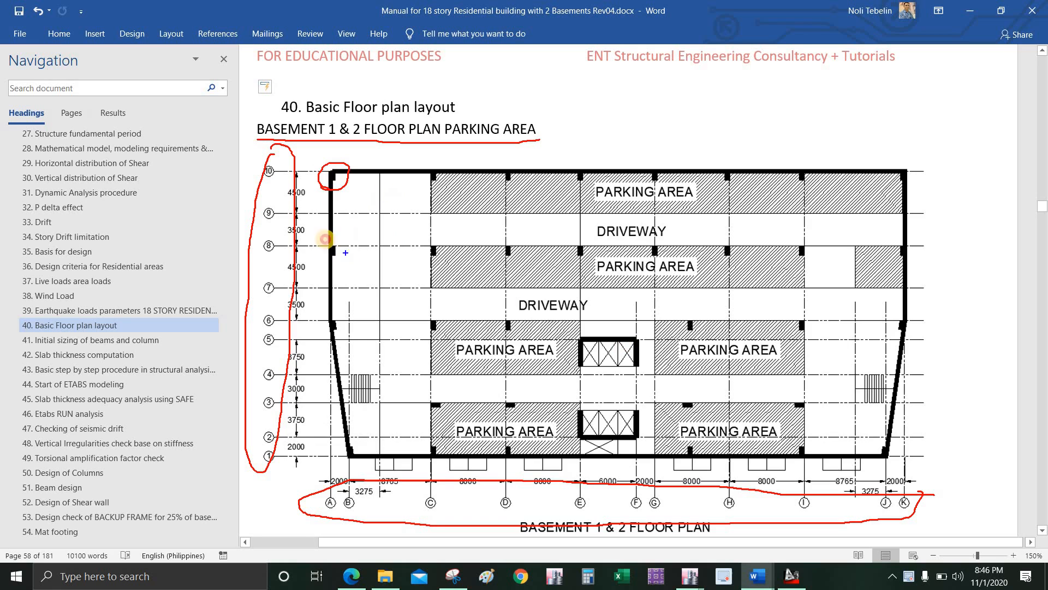
# Step: Circle both elevator cores and the grid 8 columns, mark the perimeter walls with arrows on the basement plan, and clear the annotations
pyautogui.moveTo(646, 328)
pyautogui.mouseDown()
pyautogui.moveTo(592, 324)
pyautogui.moveTo(622, 382)
pyautogui.moveTo(614, 324)
pyautogui.moveTo(647, 329)
pyautogui.mouseUp()
pyautogui.moveTo(636, 400)
pyautogui.mouseDown()
pyautogui.moveTo(565, 431)
pyautogui.moveTo(642, 397)
pyautogui.mouseUp()
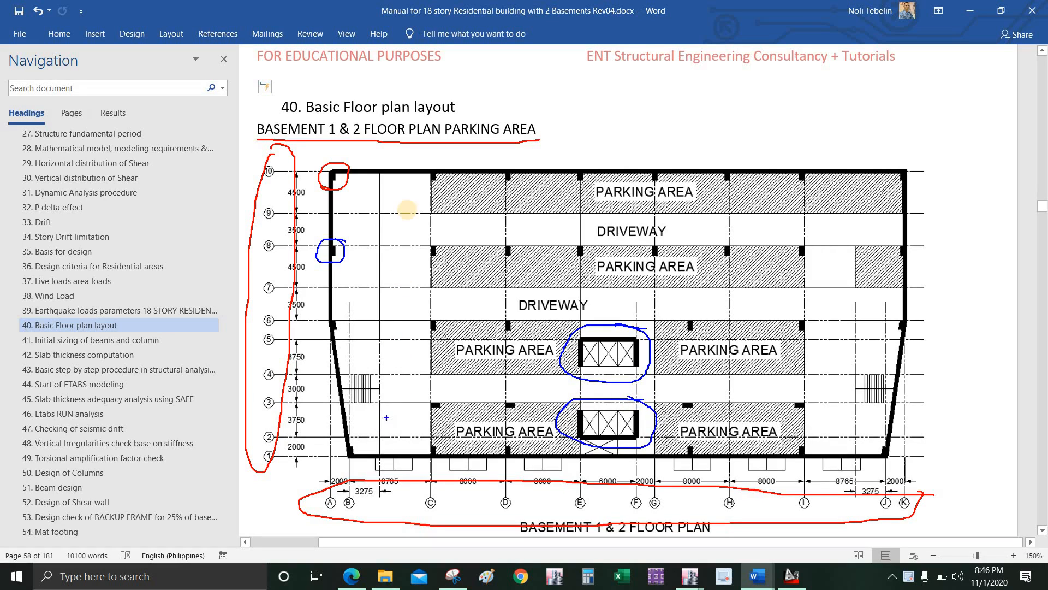
pyautogui.moveTo(404, 176); pyautogui.dragTo(403, 217)
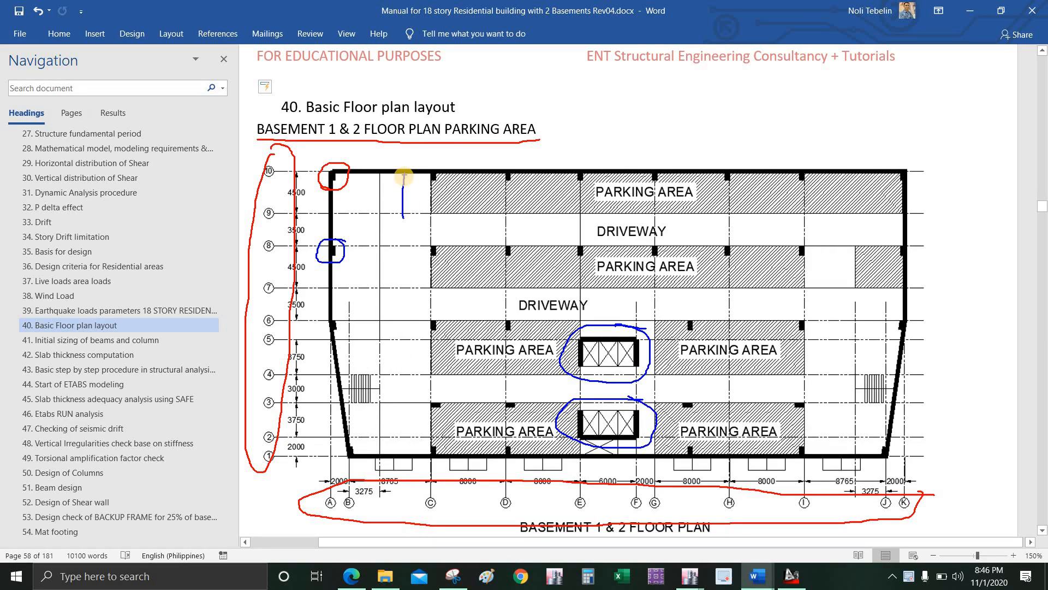
pyautogui.moveTo(384, 182); pyautogui.dragTo(416, 190)
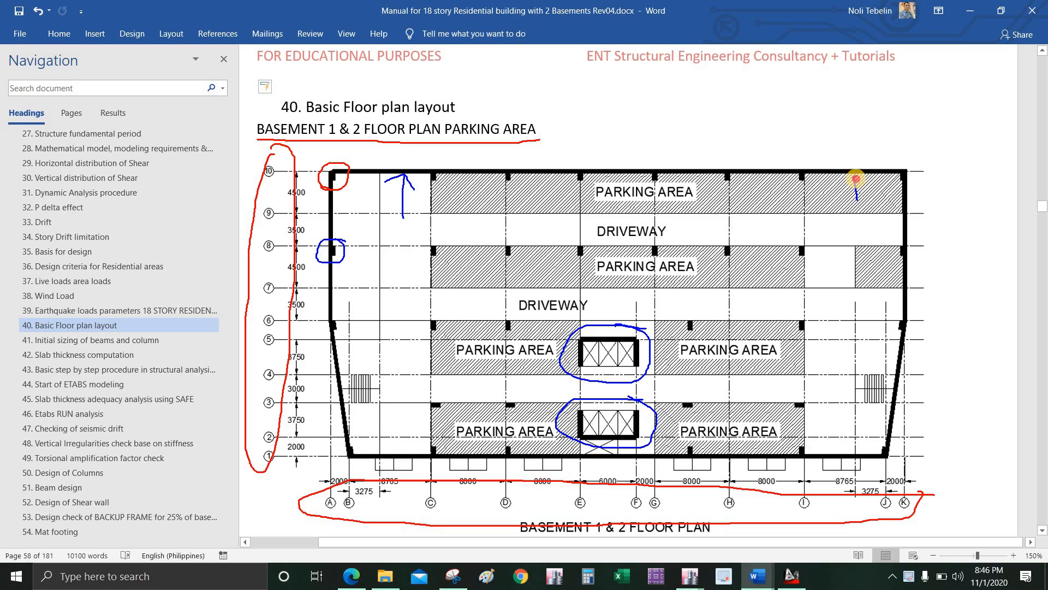
pyautogui.moveTo(856, 179); pyautogui.dragTo(845, 186)
pyautogui.moveTo(872, 225)
pyautogui.mouseDown()
pyautogui.moveTo(903, 222)
pyautogui.moveTo(896, 232)
pyautogui.moveTo(912, 240)
pyautogui.mouseUp()
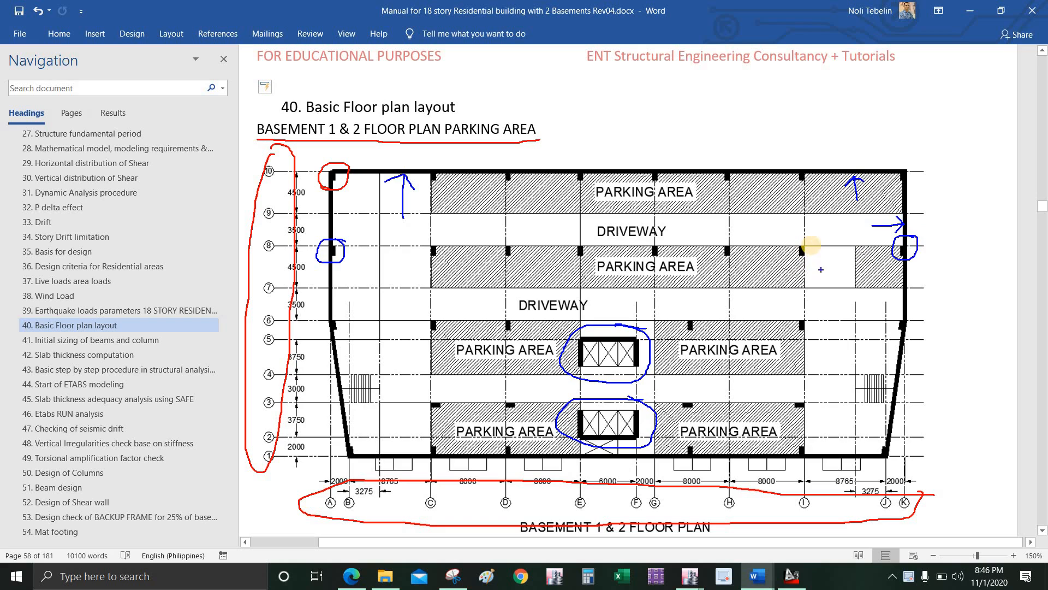
pyautogui.moveTo(809, 241)
pyautogui.mouseDown()
pyautogui.moveTo(794, 263)
pyautogui.moveTo(809, 227)
pyautogui.mouseUp()
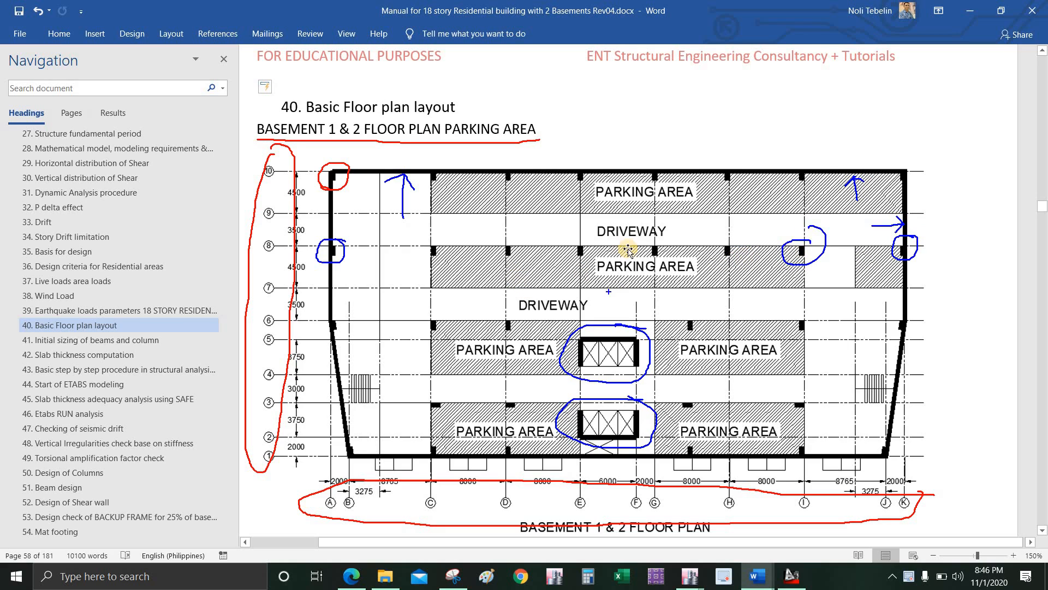
pyautogui.press('Escape')
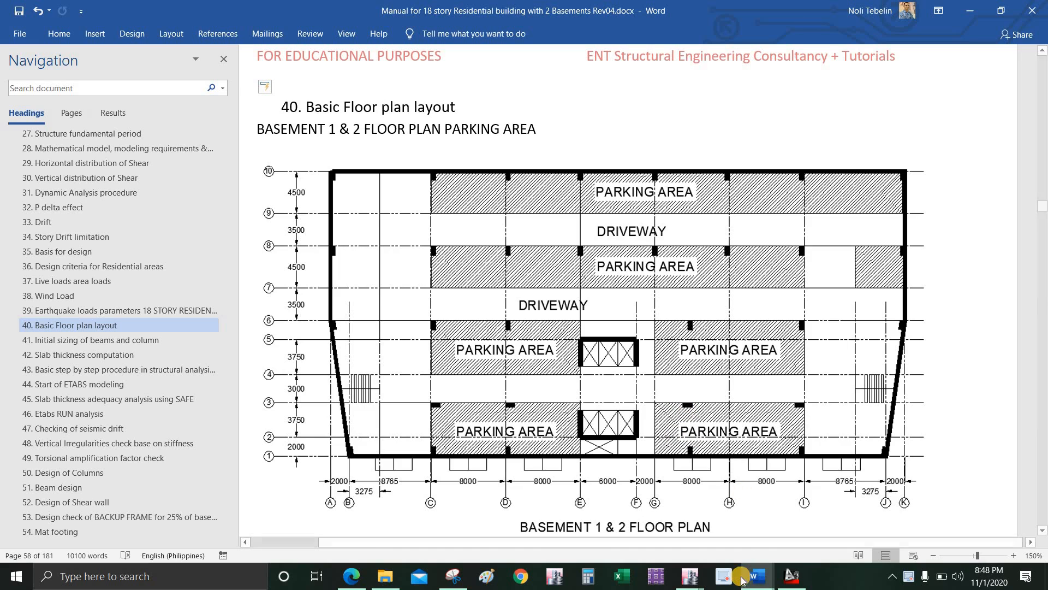
# Step: Switch to the ETABS model 18 STORY RESIDENTIAL BLDG REV00 - TUTORIALS and display the B1 plan view
pyautogui.moveTo(694, 576)
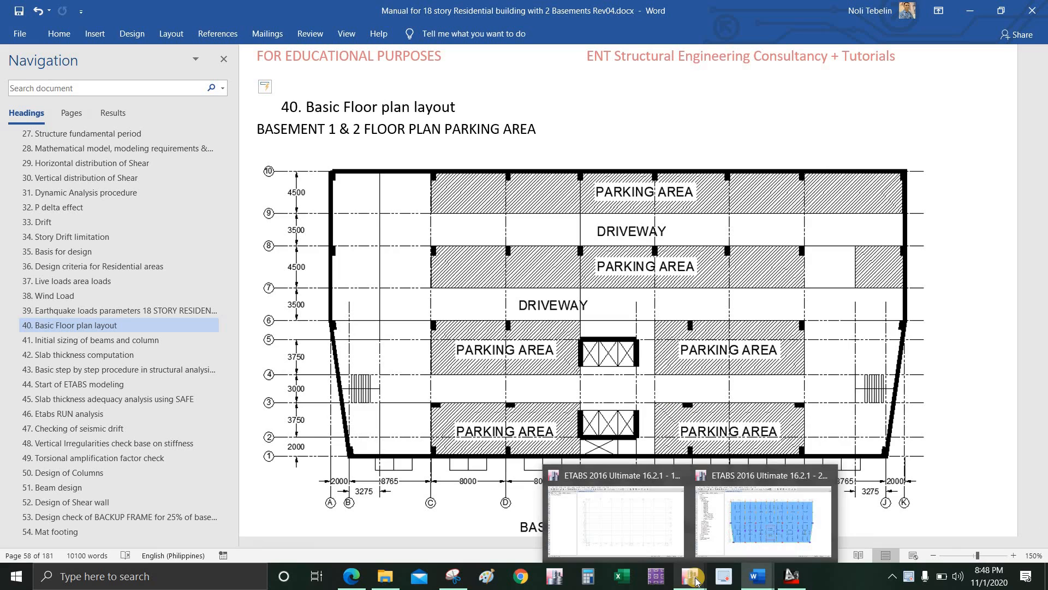
pyautogui.click(628, 521)
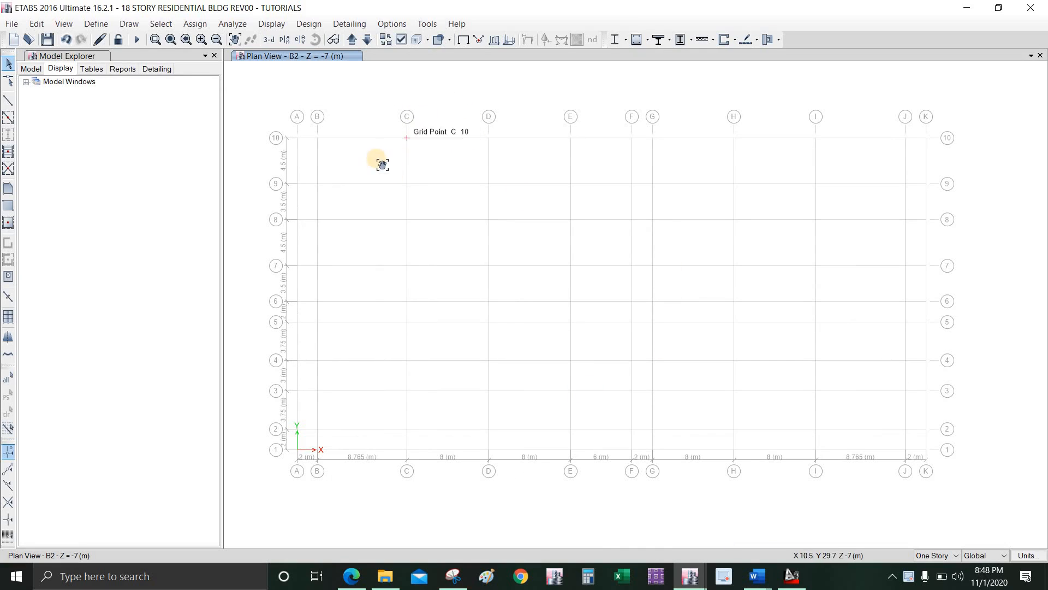
pyautogui.moveTo(379, 160); pyautogui.dragTo(288, 59, button='middle')
pyautogui.click(285, 40)
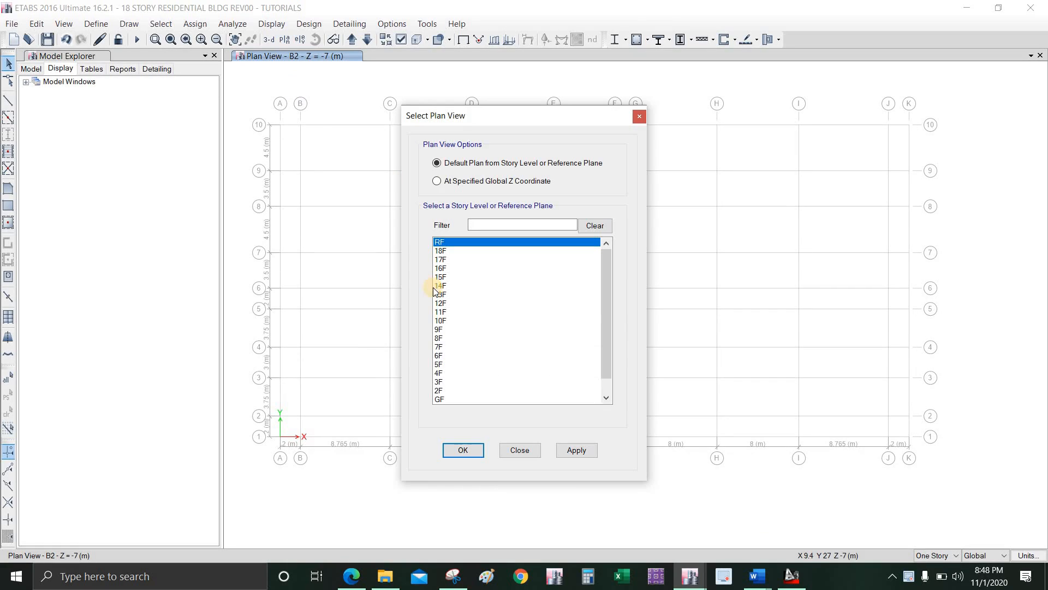
pyautogui.moveTo(606, 320); pyautogui.dragTo(606, 334)
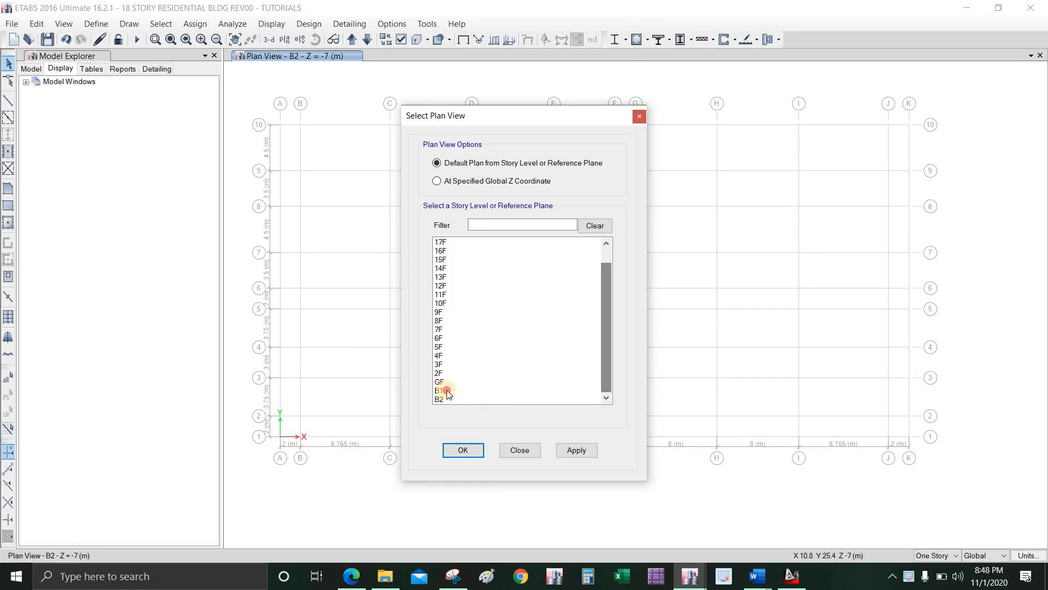
pyautogui.click(465, 390)
pyautogui.click(463, 449)
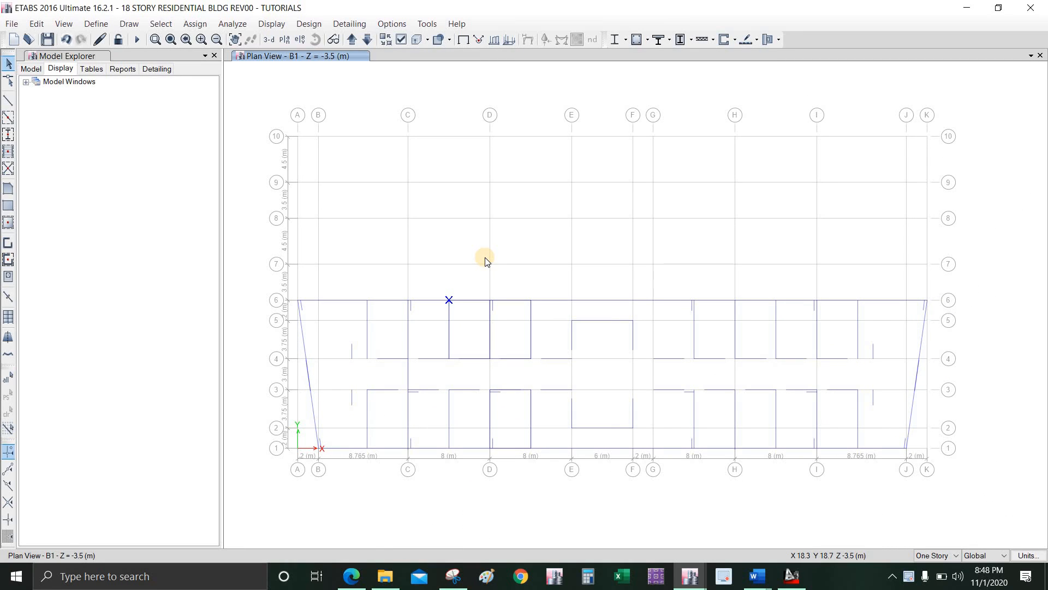
# Step: Add a second window for an elevation view beside the B1 plan view
pyautogui.click(1028, 56)
pyautogui.click(983, 84)
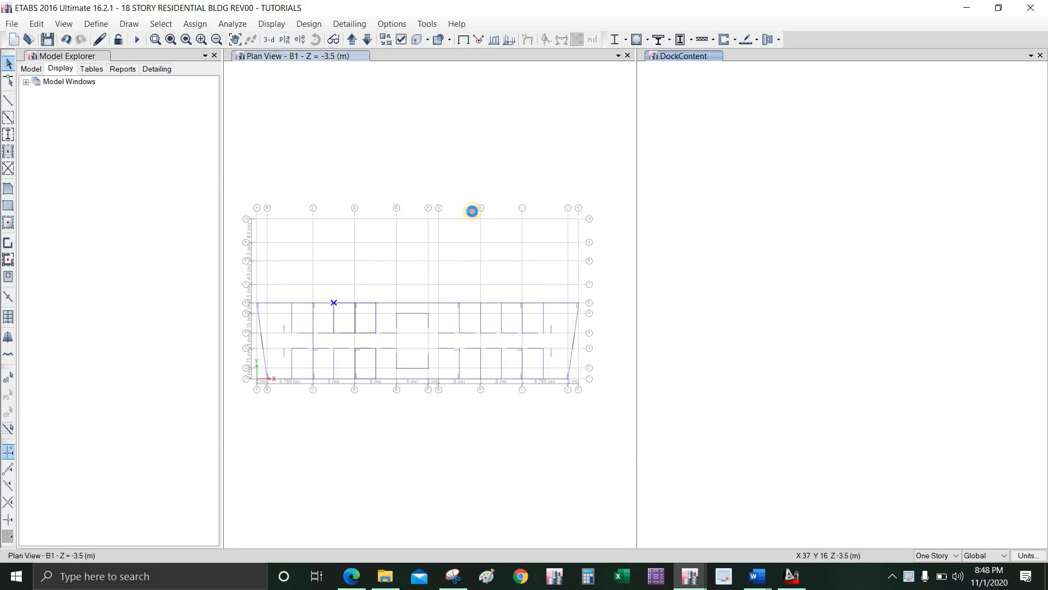
pyautogui.click(725, 248)
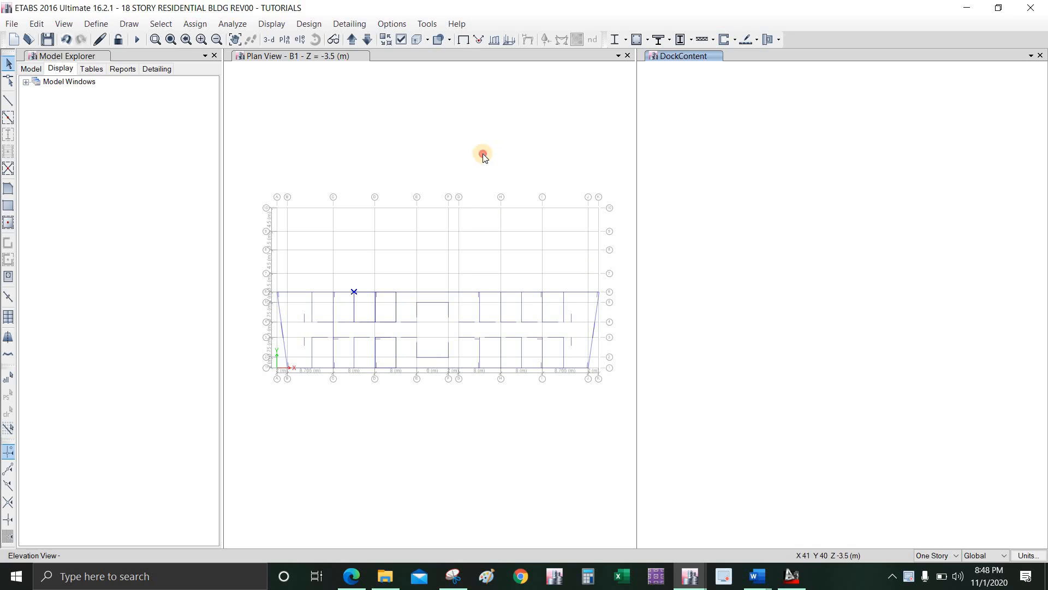
# Step: Display the elevation along grid line B in place of the plan view, framing the stories from B2 upward
pyautogui.click(306, 57)
pyautogui.click(300, 40)
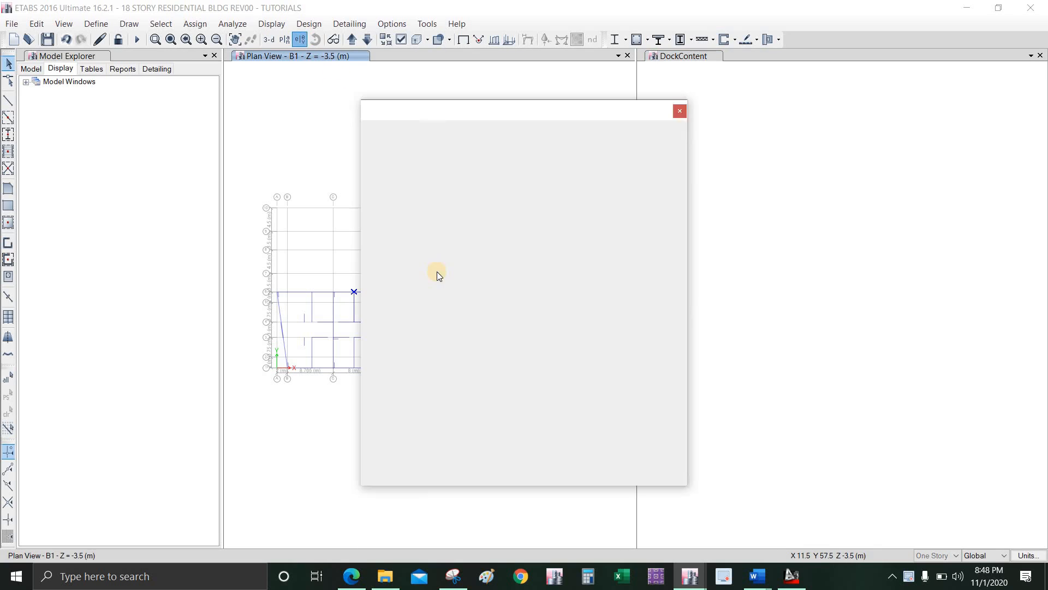
pyautogui.click(407, 316)
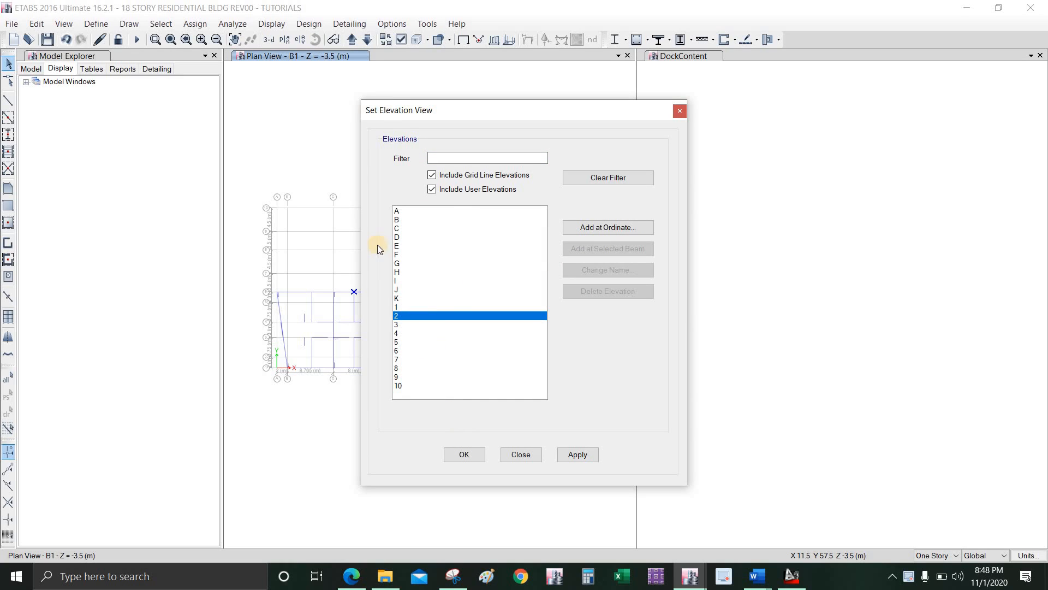
pyautogui.click(404, 219)
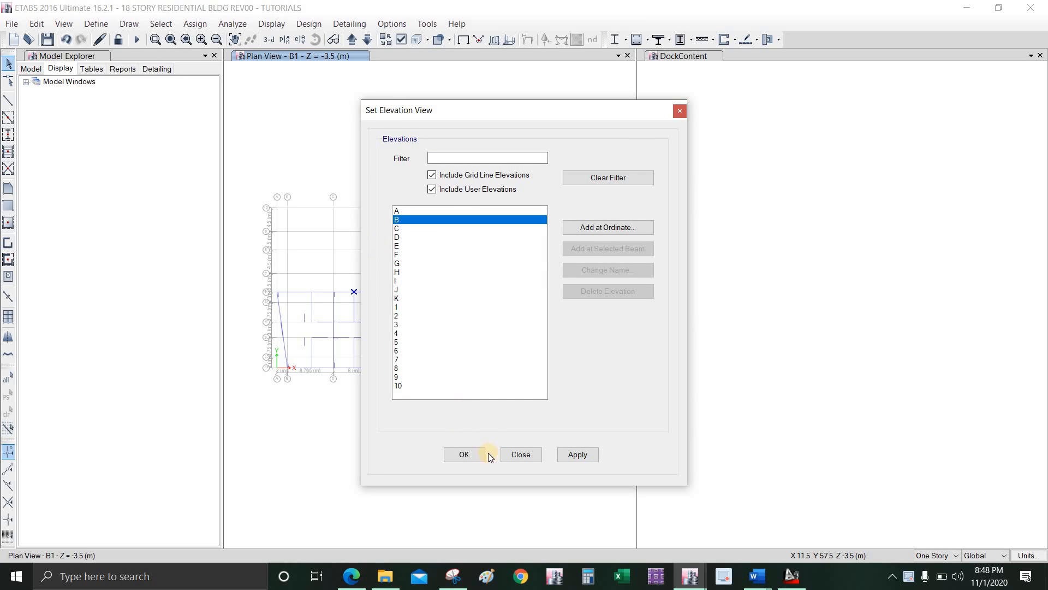
pyautogui.click(464, 454)
pyautogui.scroll(3, 453, 426)
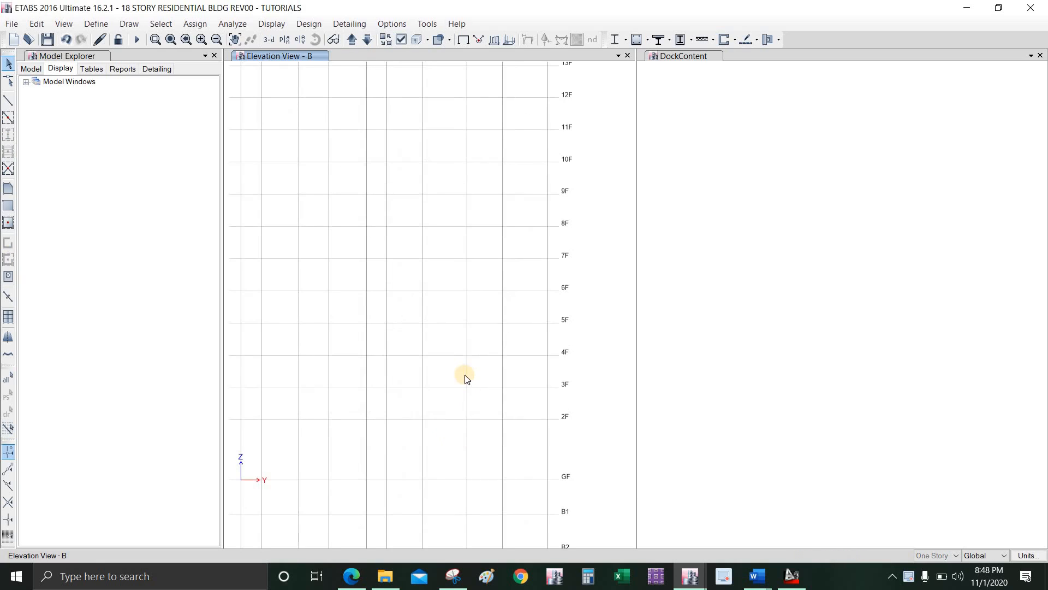
pyautogui.scroll(-3, 456, 425)
pyautogui.scroll(1, 444, 428)
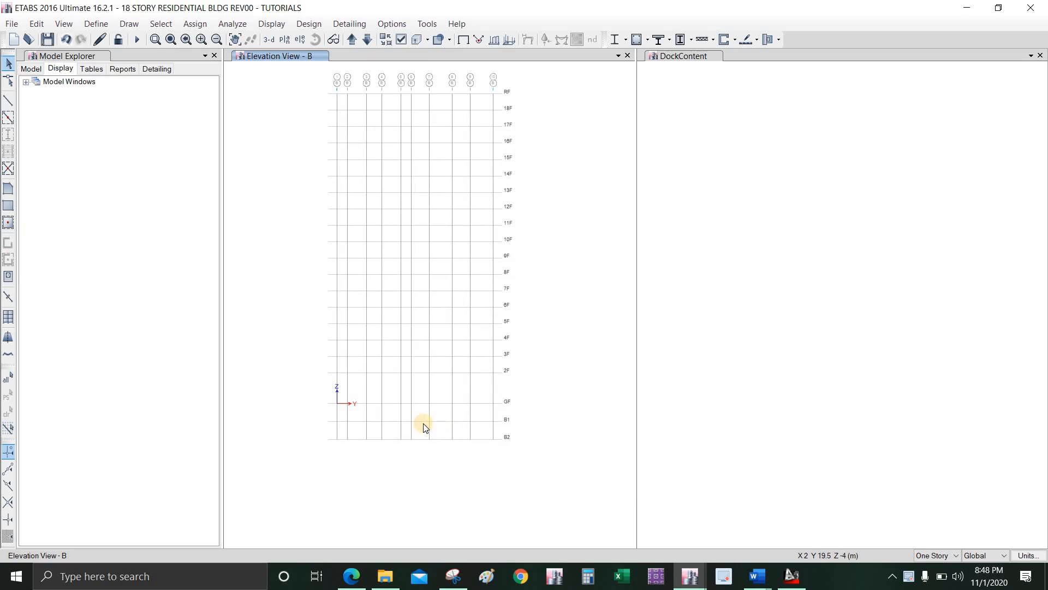
pyautogui.scroll(1, 432, 425)
pyautogui.moveTo(461, 433); pyautogui.dragTo(448, 431, button='middle')
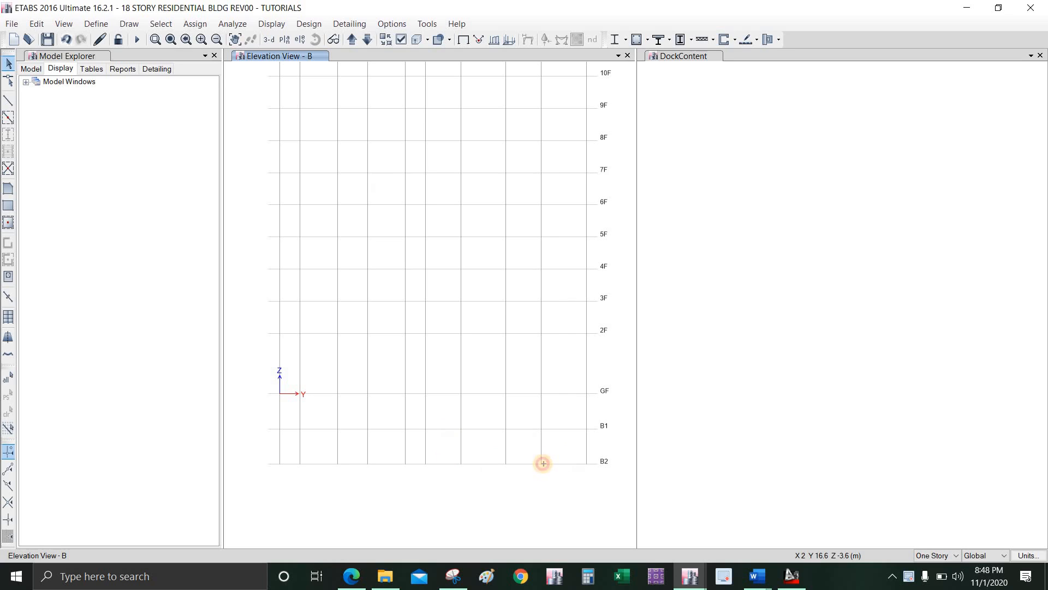
# Step: Annotate the elevation with a support point and a freehand foundation outline along the B2 level
pyautogui.moveTo(540, 463); pyautogui.dragTo(545, 465)
pyautogui.moveTo(272, 463); pyautogui.dragTo(545, 464)
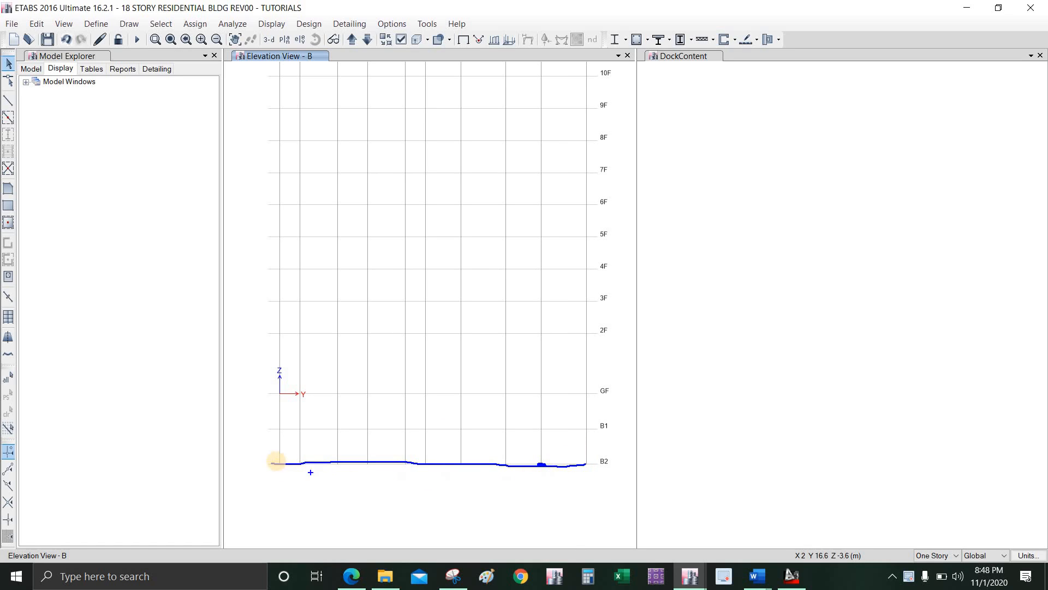
pyautogui.moveTo(276, 461)
pyautogui.mouseDown()
pyautogui.moveTo(391, 480)
pyautogui.moveTo(583, 481)
pyautogui.moveTo(585, 463)
pyautogui.mouseUp()
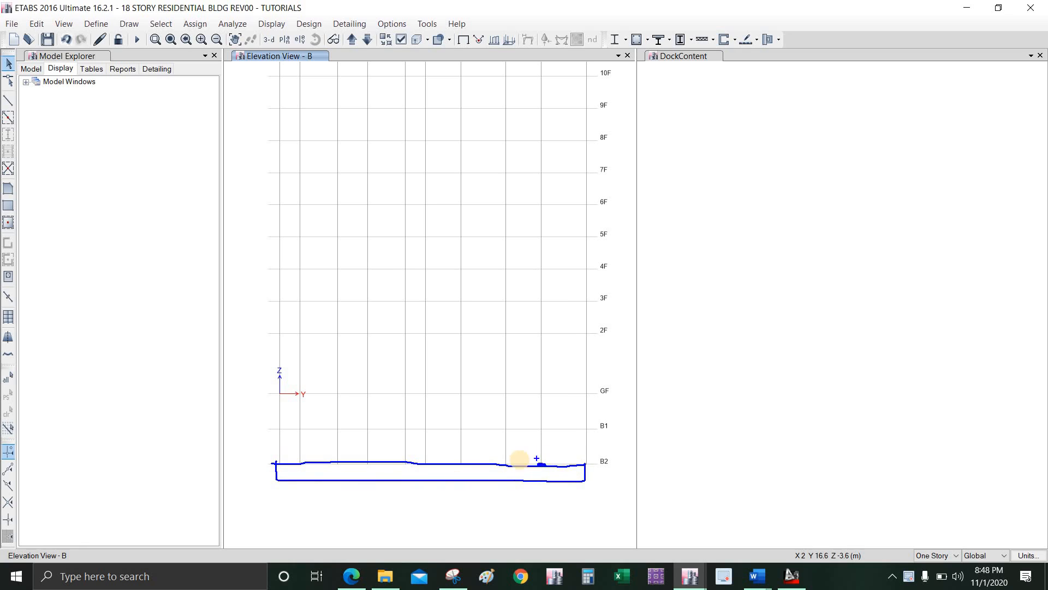
# Step: Sketch a red vertical line from B2 to B1, the green B1 floor beam, and green columns beneath it on the elevation
pyautogui.moveTo(542, 465); pyautogui.dragTo(540, 432)
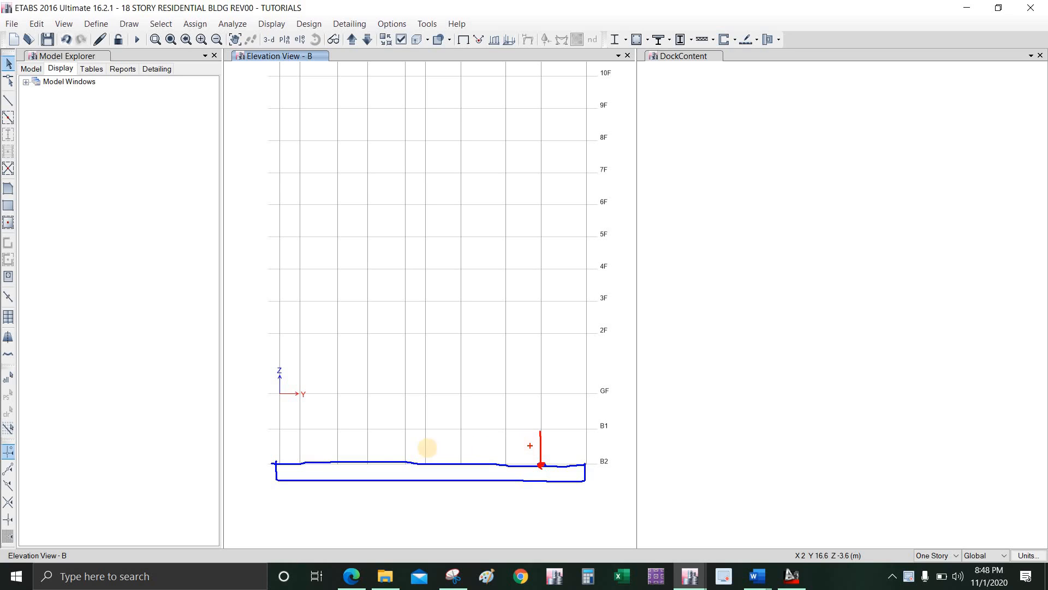
pyautogui.moveTo(280, 431); pyautogui.dragTo(540, 425)
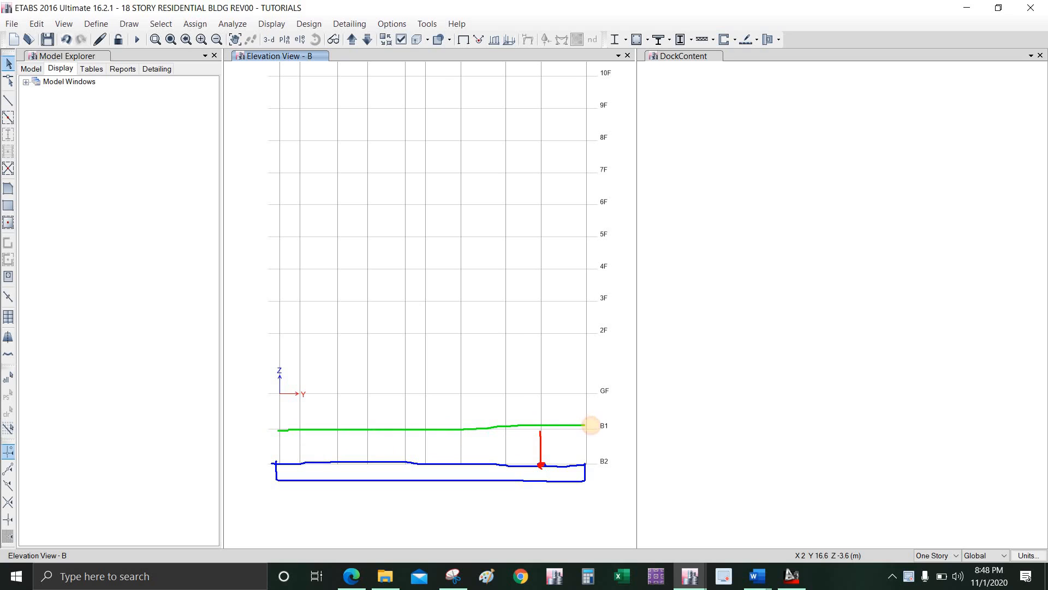
pyautogui.moveTo(278, 432); pyautogui.dragTo(588, 426)
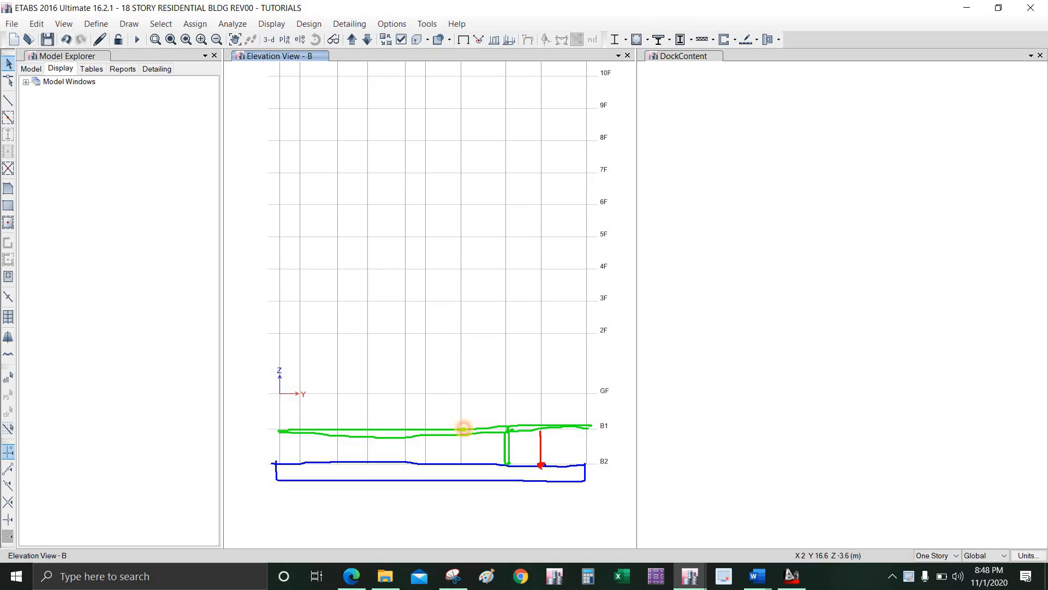
pyautogui.moveTo(461, 430); pyautogui.dragTo(463, 462)
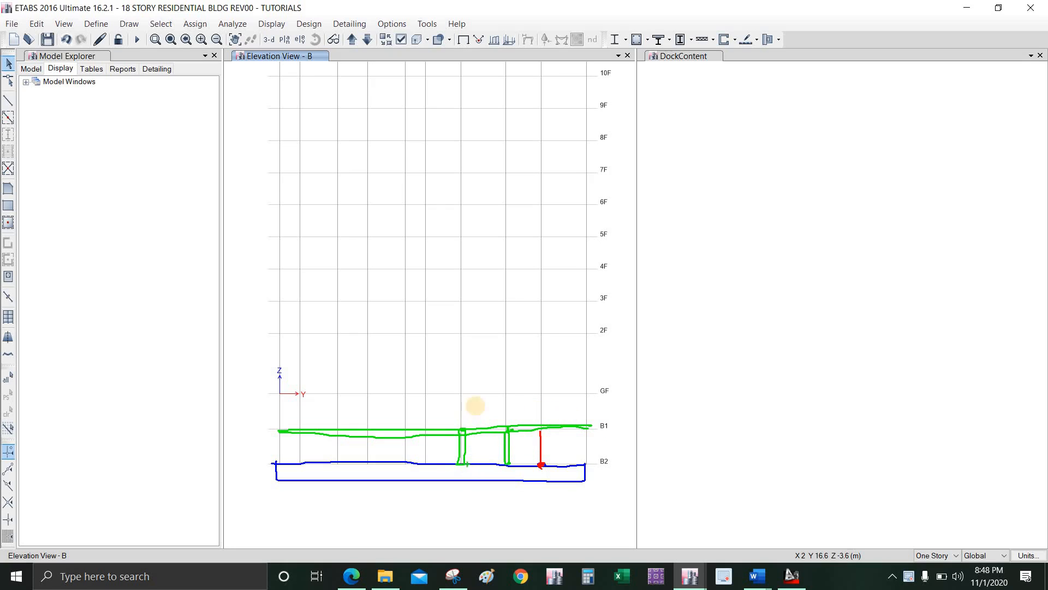
# Step: Sketch the ground floor line at GF with a vertical line down to B1, and clear all annotations from the elevation
pyautogui.moveTo(294, 393); pyautogui.dragTo(368, 393)
pyautogui.moveTo(536, 393); pyautogui.dragTo(594, 392)
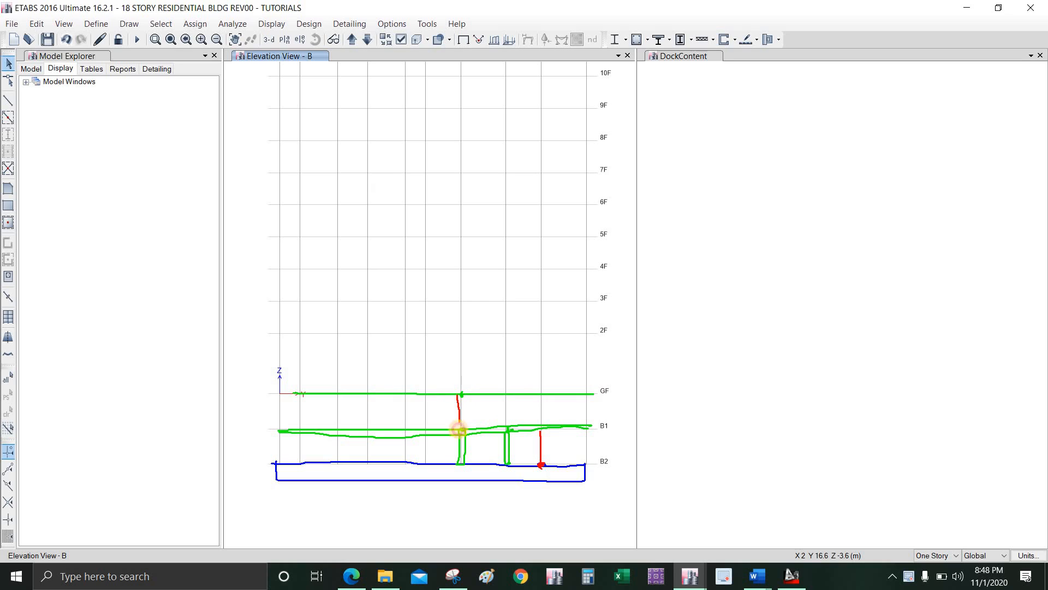
pyautogui.moveTo(468, 429)
pyautogui.mouseDown()
pyautogui.moveTo(454, 395)
pyautogui.moveTo(469, 430)
pyautogui.mouseUp()
pyautogui.press('Escape')
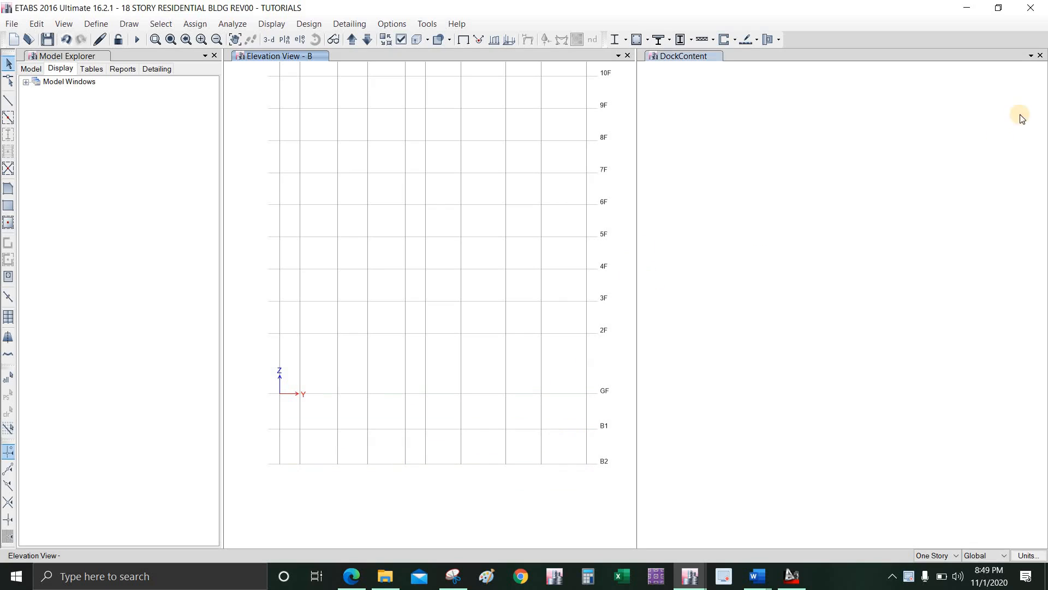
# Step: Close the empty second view window and set the remaining view to the B1 plan
pyautogui.click(1040, 55)
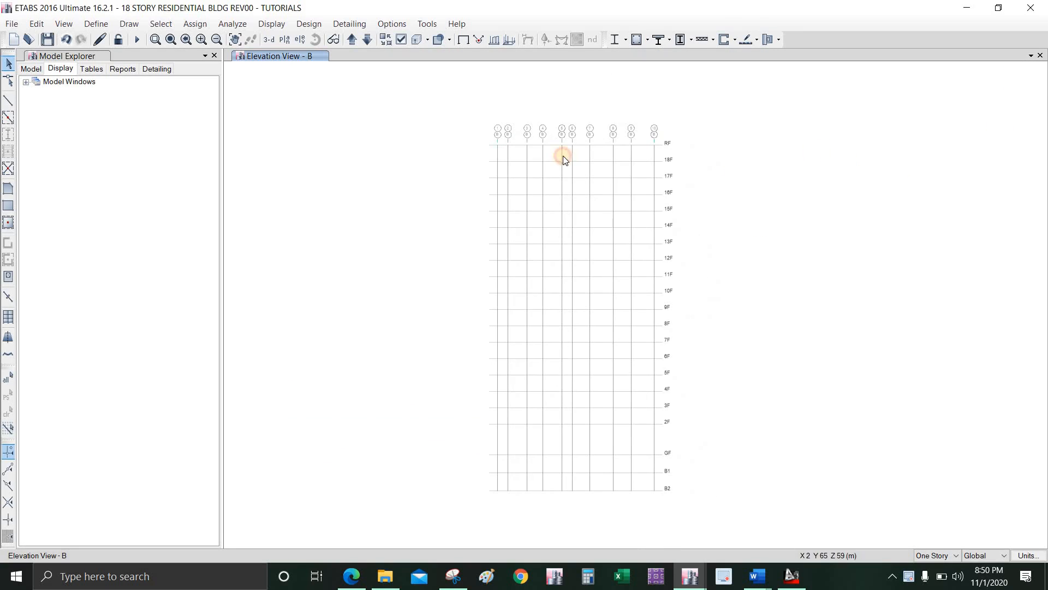
pyautogui.click(286, 40)
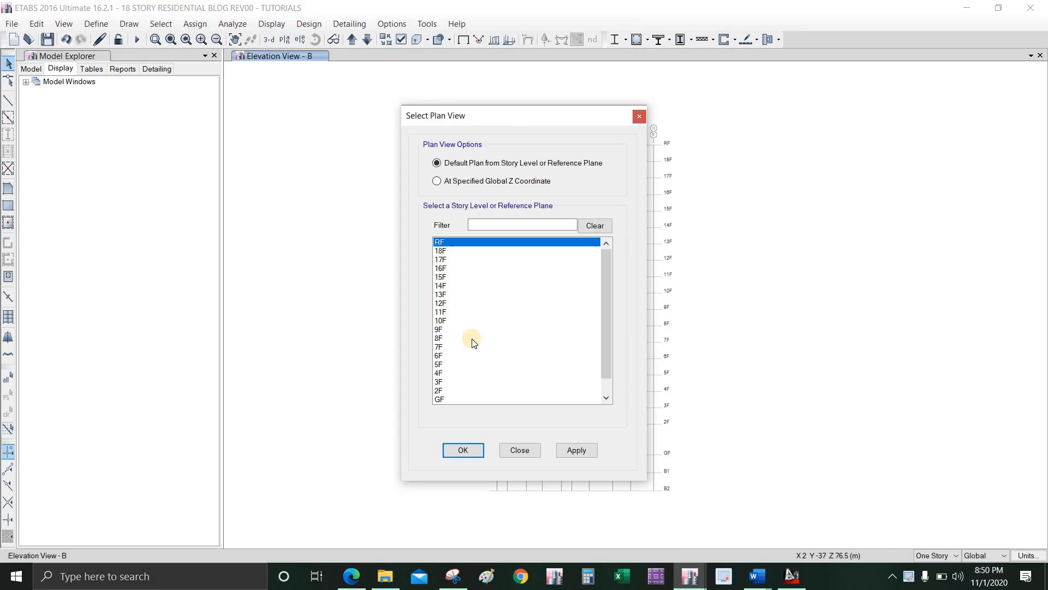
pyautogui.scroll(-1, 538, 387)
pyautogui.click(465, 389)
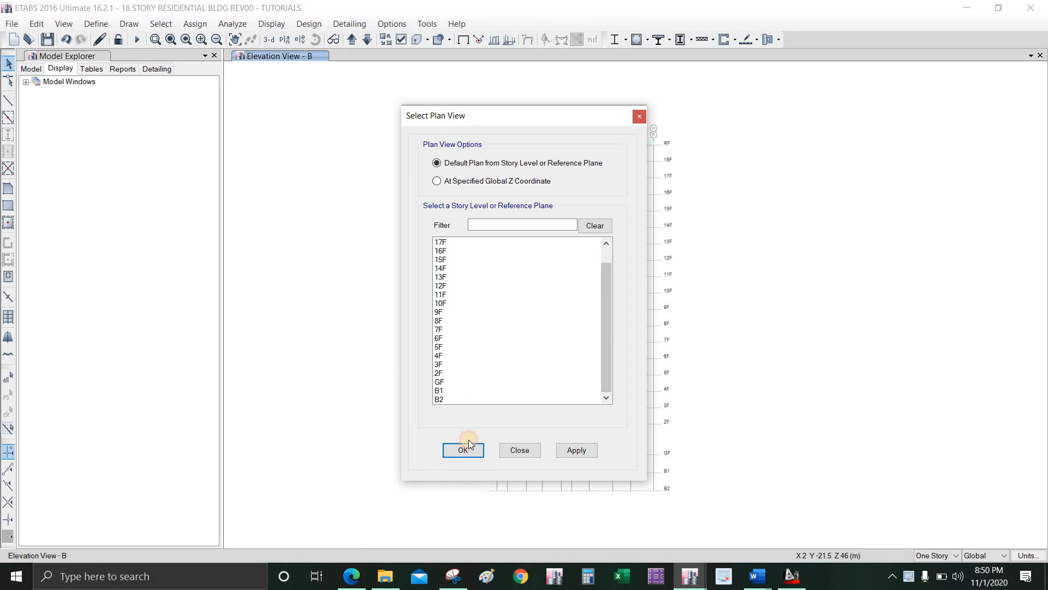
pyautogui.click(463, 450)
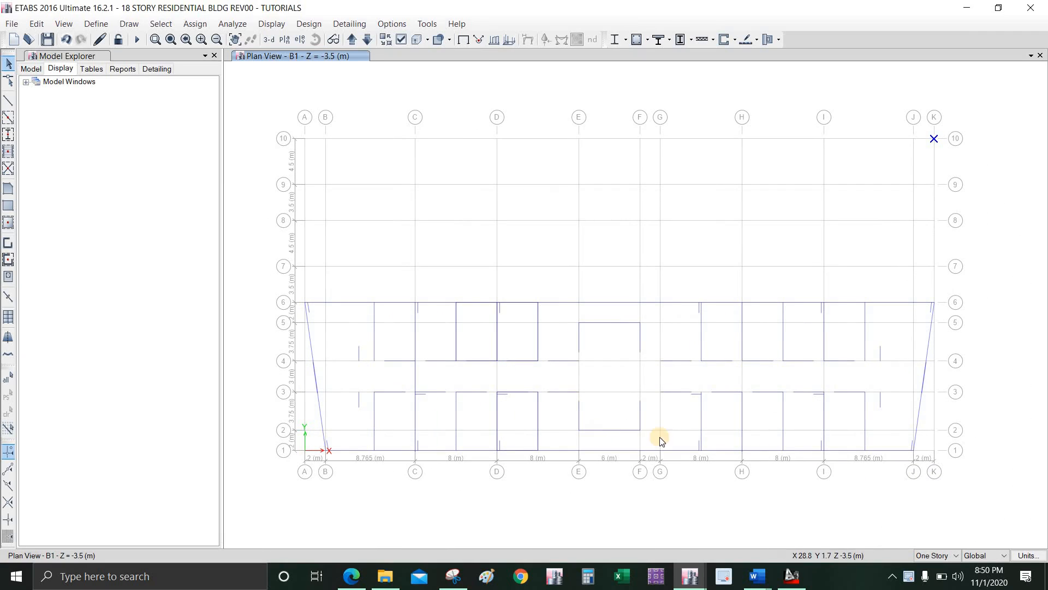
# Step: Switch to AutoCAD and examine the floor plans in Floor plans.dwg, from the basement through to the typical 3F to 18F plan
pyautogui.click(791, 574)
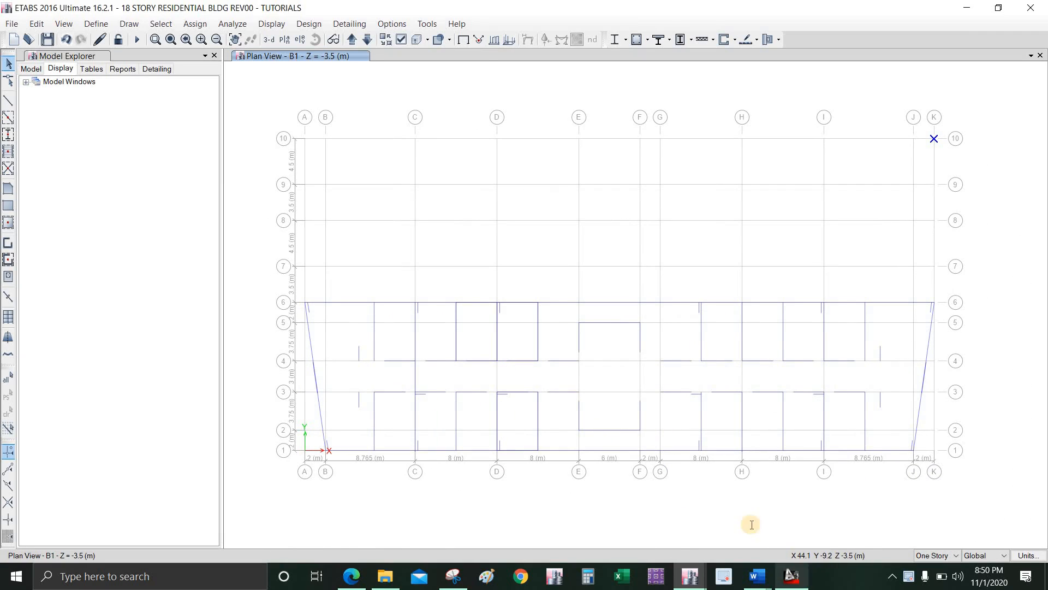
pyautogui.moveTo(633, 436); pyautogui.dragTo(576, 447, button='middle')
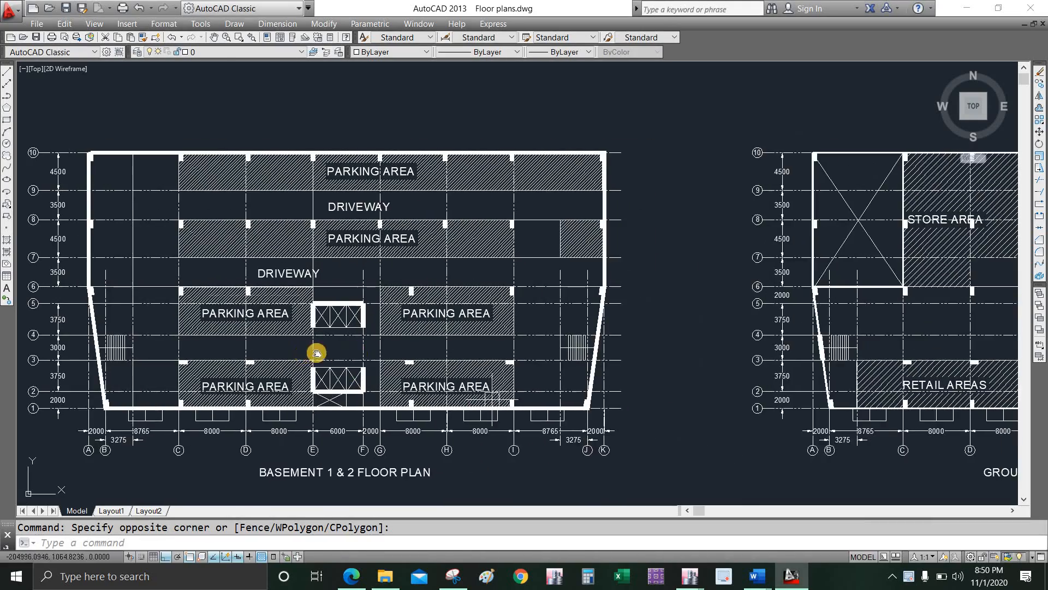
pyautogui.moveTo(303, 353); pyautogui.dragTo(346, 350, button='middle')
pyautogui.scroll(-2, 292, 341)
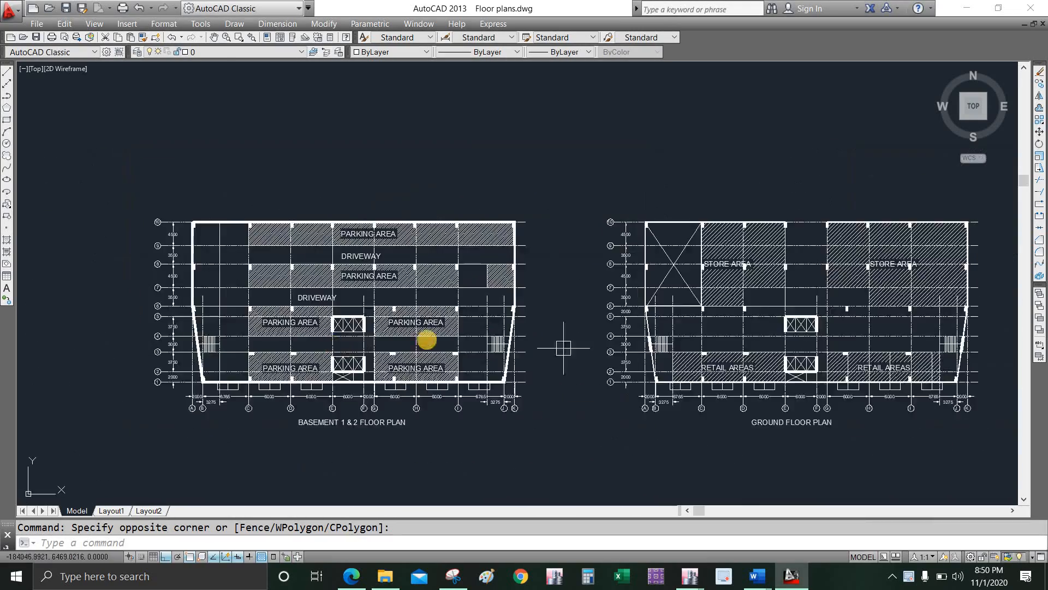
pyautogui.moveTo(581, 347); pyautogui.dragTo(350, 344, button='middle')
pyautogui.moveTo(545, 343); pyautogui.dragTo(345, 342, button='middle')
pyautogui.moveTo(696, 337); pyautogui.dragTo(337, 335, button='middle')
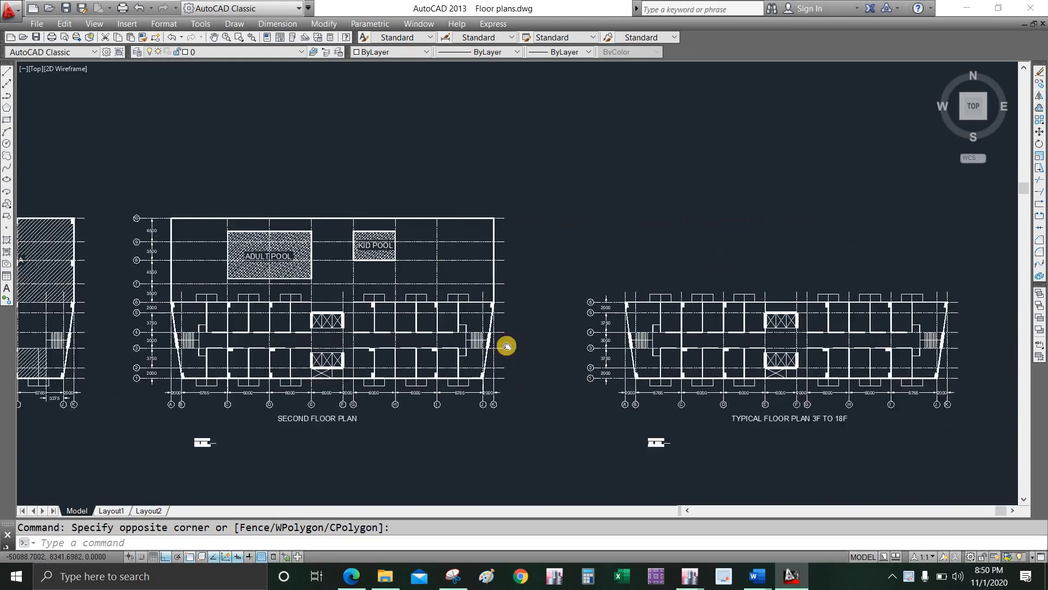
# Step: Examine the typical floor plan 3F to 18F and circle its origin at grid A-1 in red
pyautogui.moveTo(748, 351); pyautogui.dragTo(524, 349, button='middle')
pyautogui.scroll(5, 532, 350)
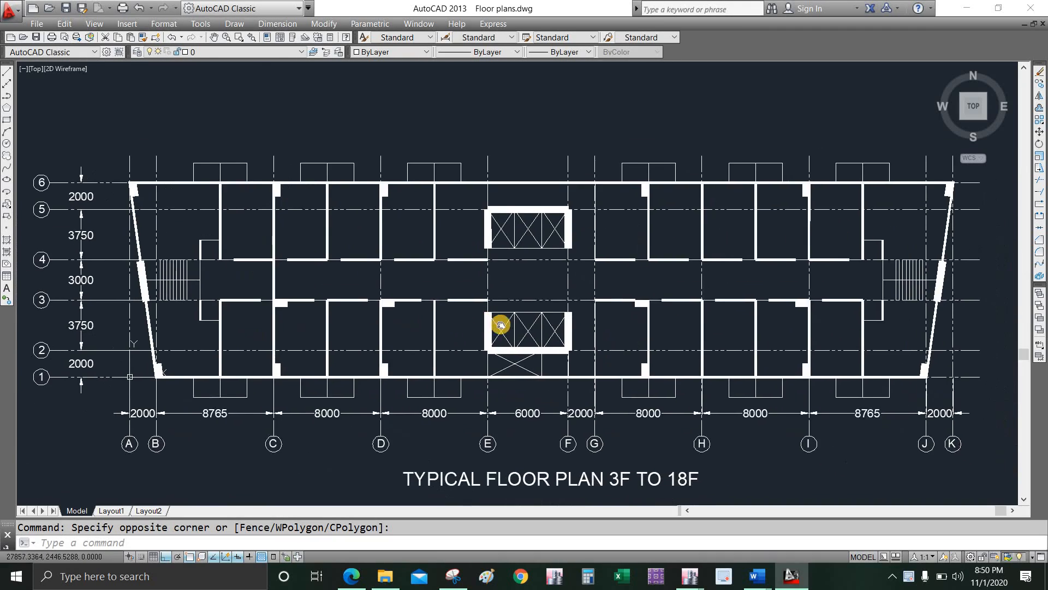
pyautogui.scroll(-2, 518, 382)
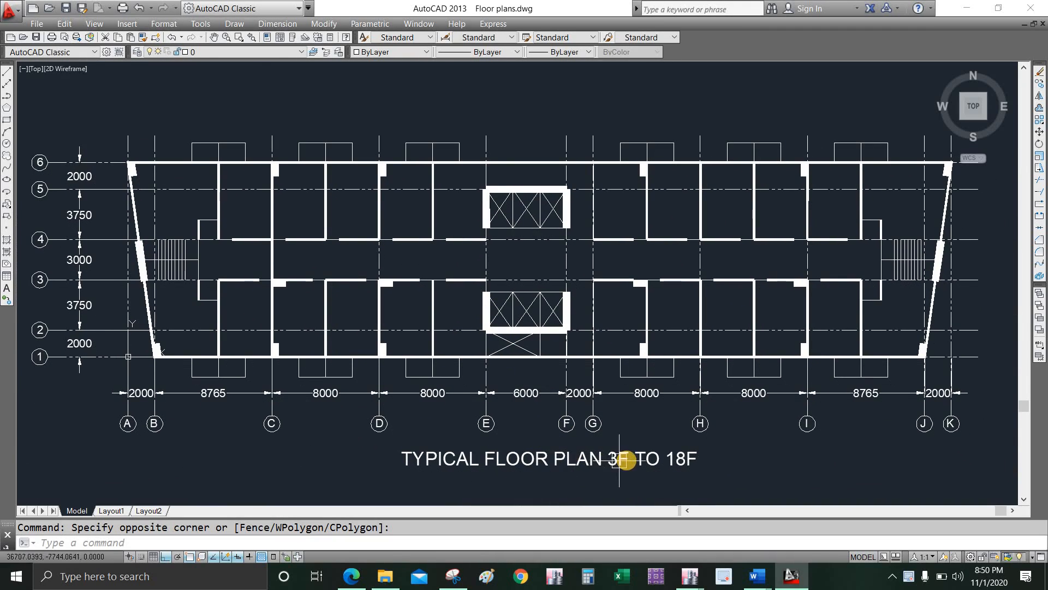
pyautogui.moveTo(491, 422); pyautogui.dragTo(494, 429, button='middle')
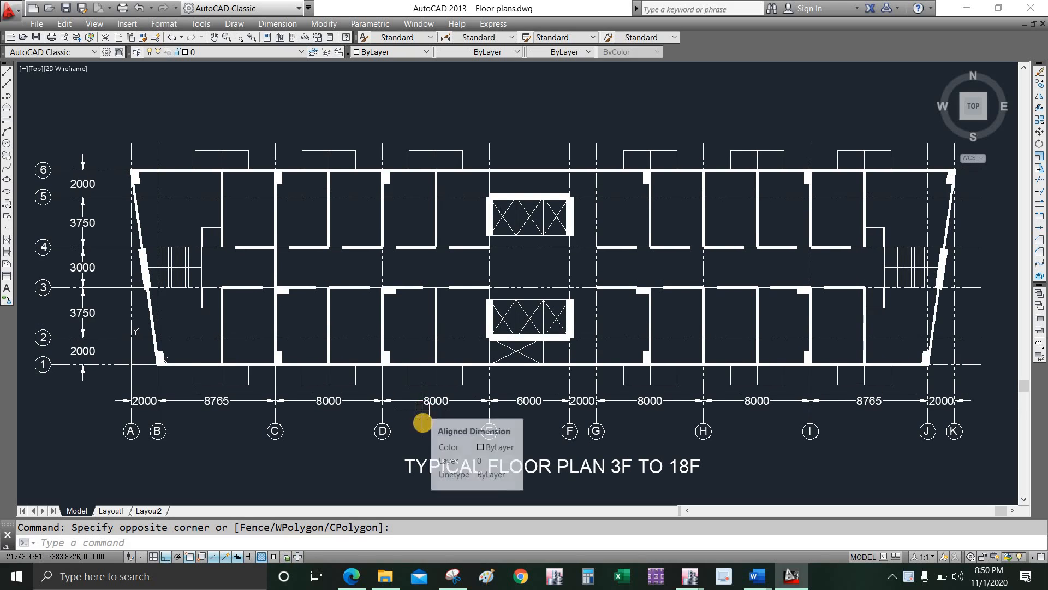
pyautogui.moveTo(131, 352)
pyautogui.mouseDown()
pyautogui.moveTo(140, 379)
pyautogui.moveTo(140, 354)
pyautogui.mouseUp()
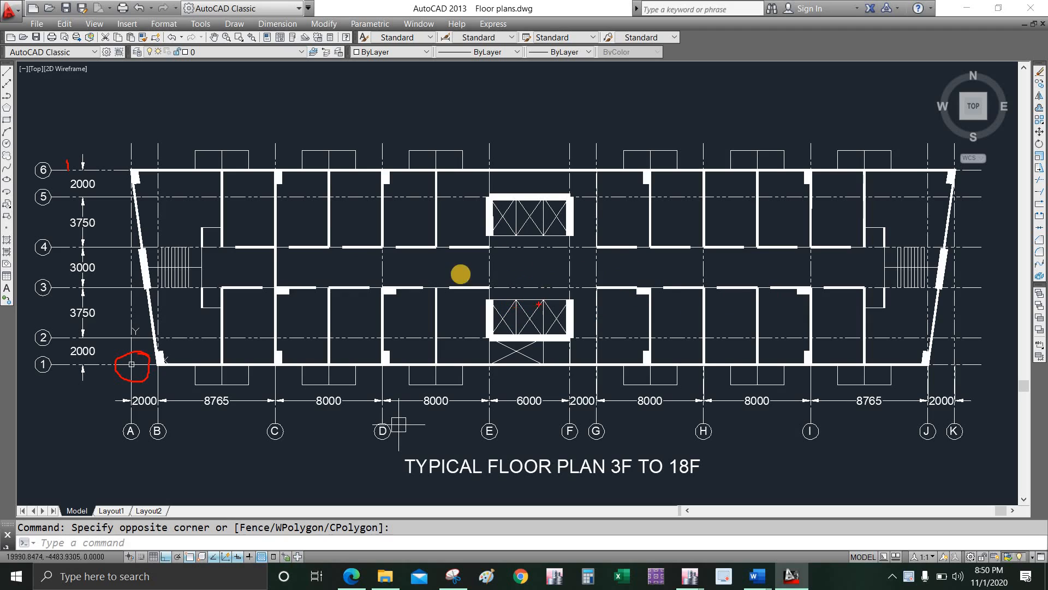
pyautogui.click(255, 130)
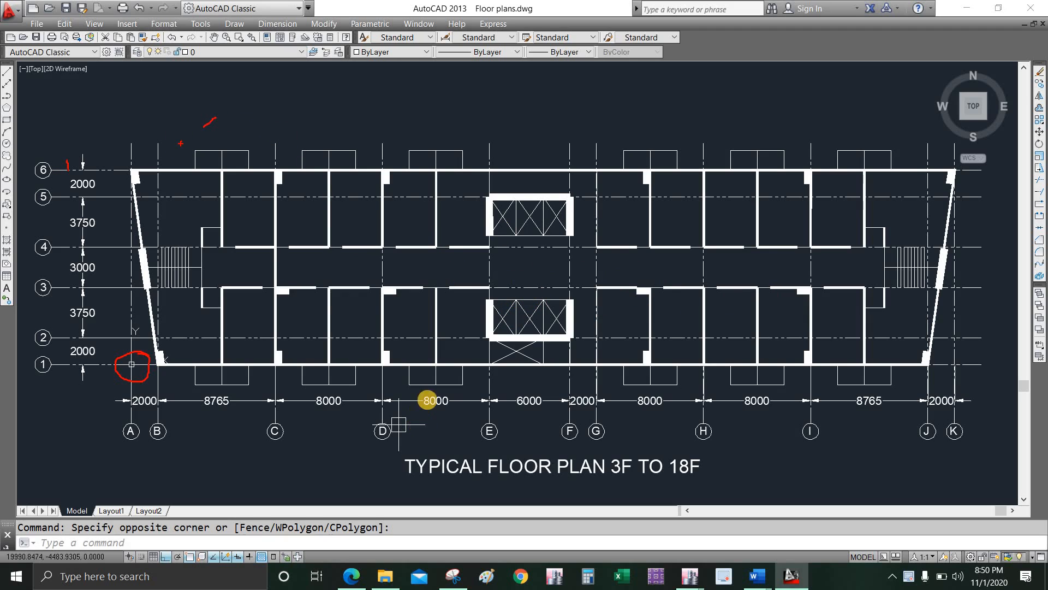
# Step: Start saving a copy of the drawing in the desktop folder 18 - STORY RESIDENTIAL BLDG - TUTORIALS
pyautogui.click(35, 25)
pyautogui.click(109, 170)
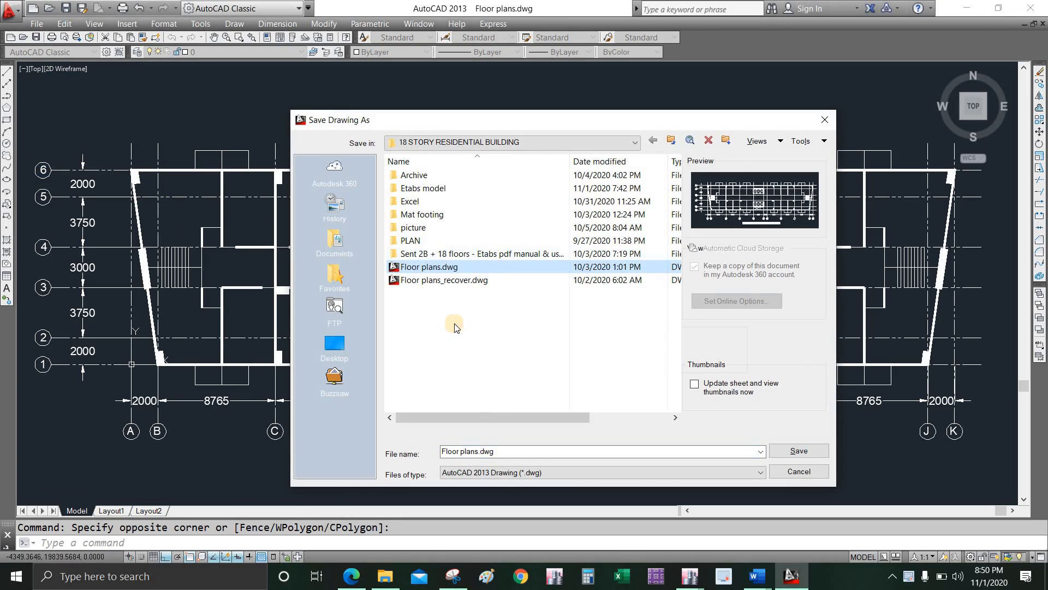
pyautogui.click(457, 324)
pyautogui.click(335, 343)
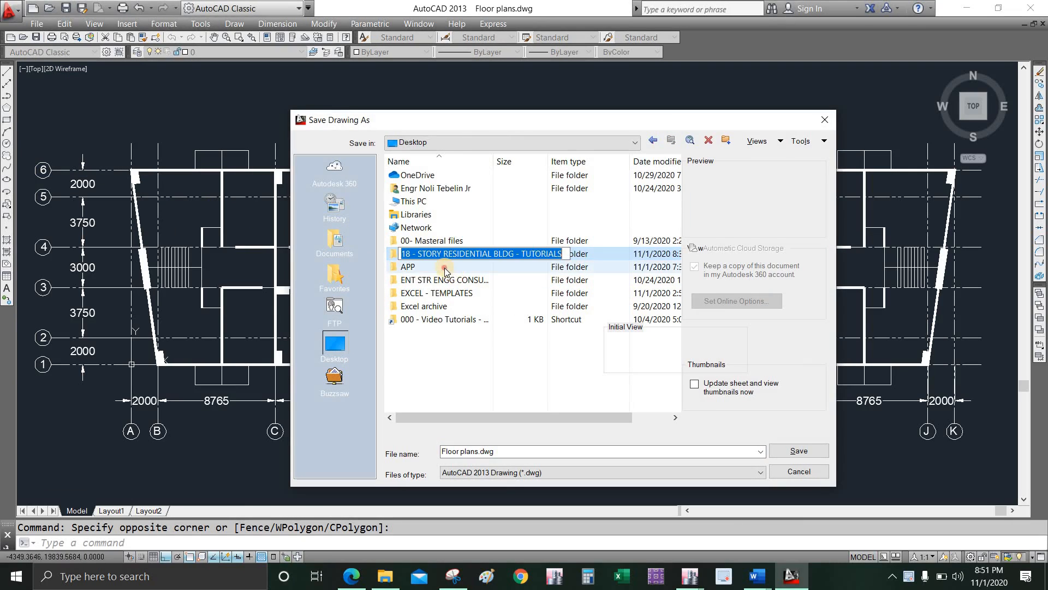
pyautogui.doubleClick(454, 255)
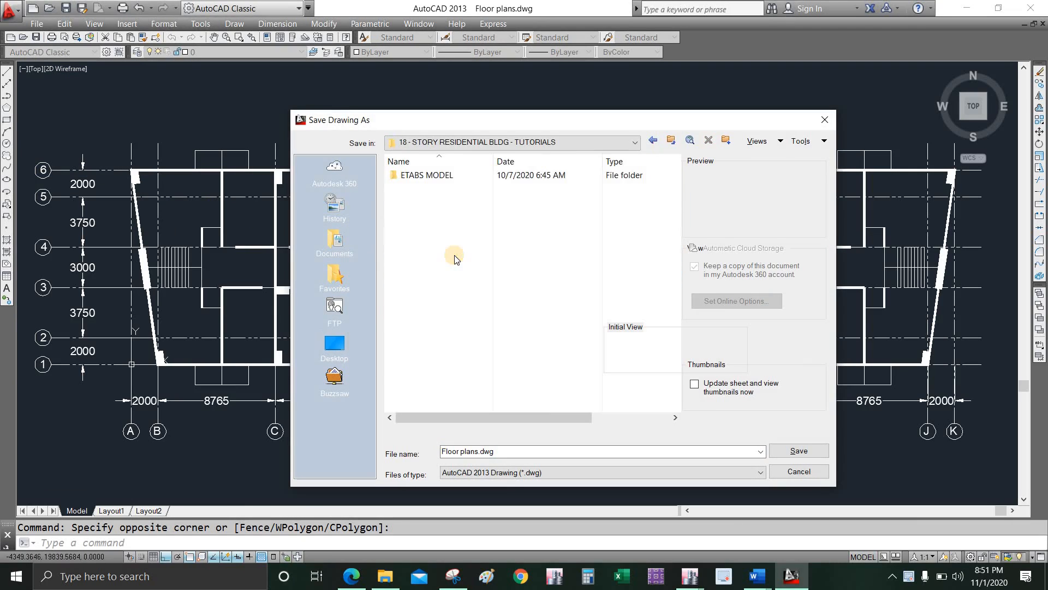
# Step: Save the drawing as DXF SAMPLE in AutoCAD 2013 DXF format, circling the file name and type in red
pyautogui.click(516, 454)
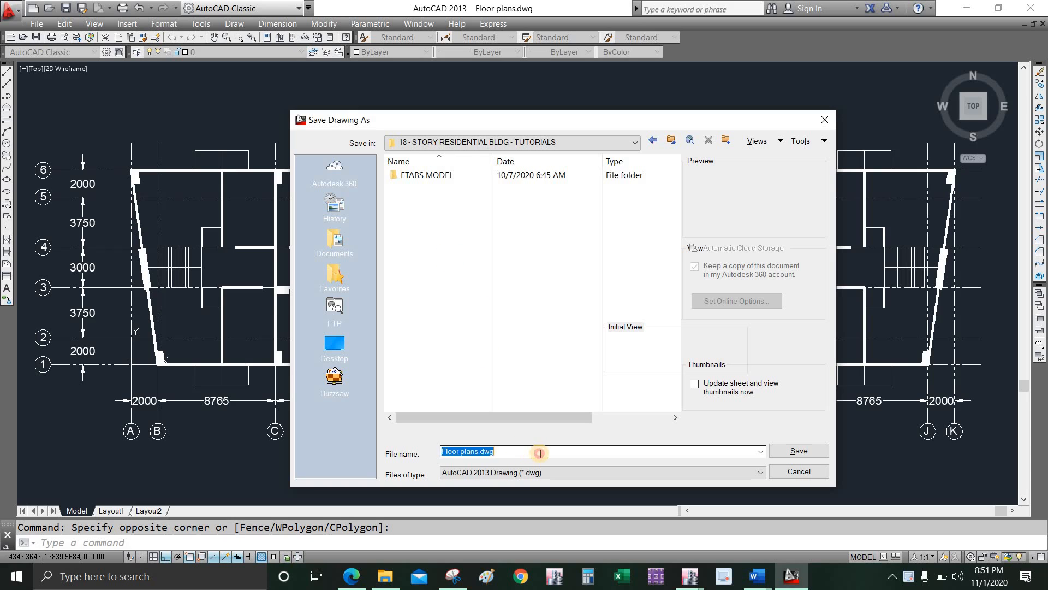
pyautogui.click(543, 452)
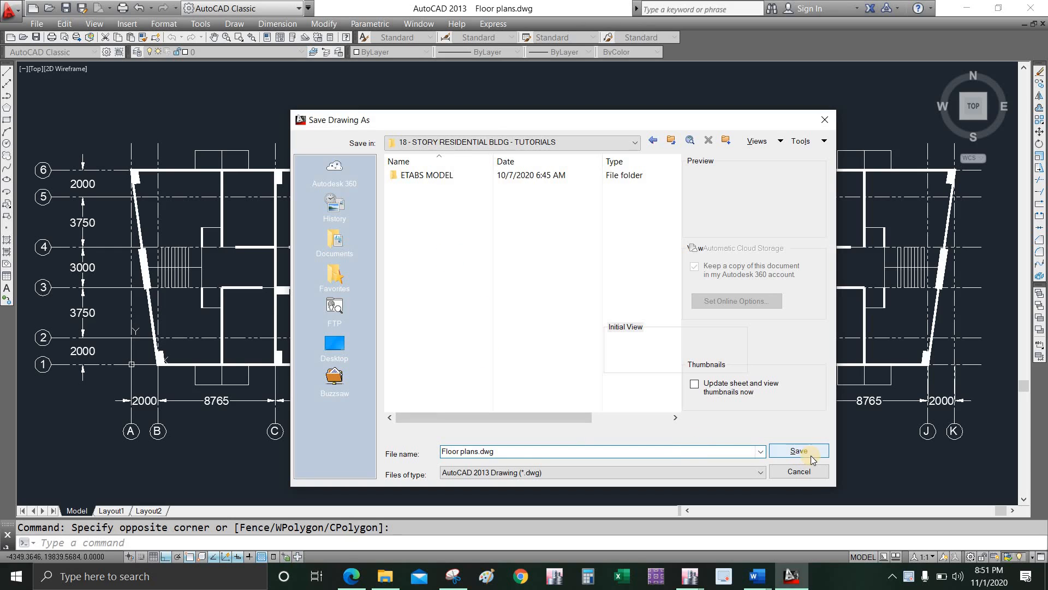
pyautogui.click(572, 472)
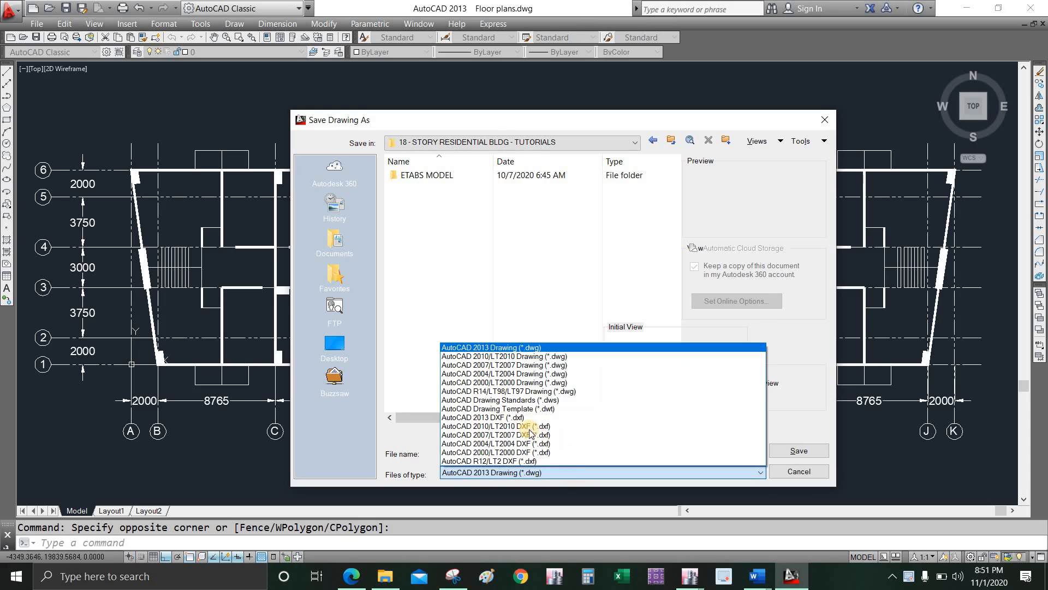
pyautogui.click(528, 417)
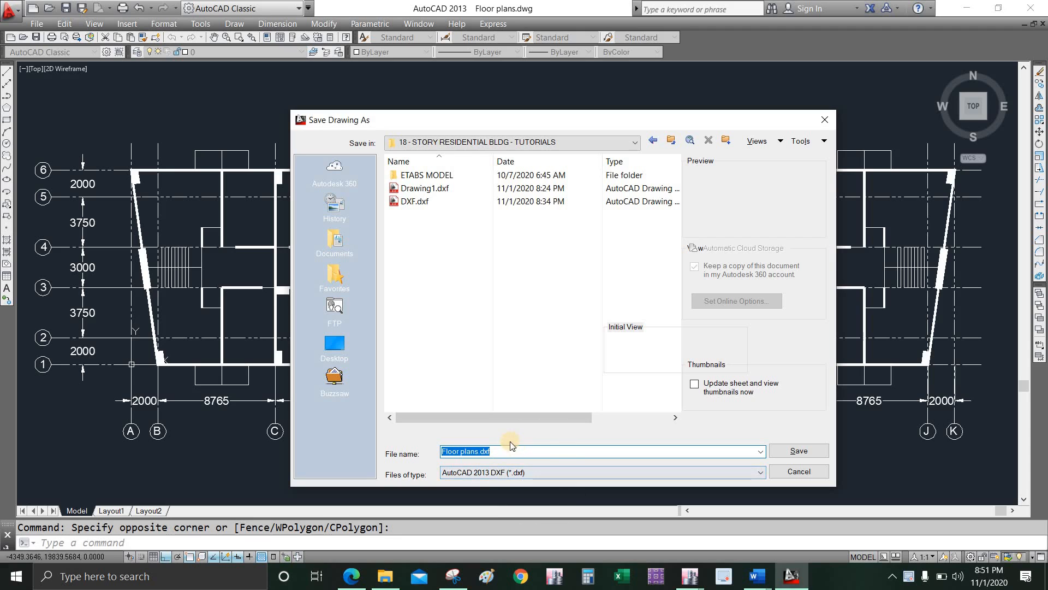
pyautogui.write('DX')
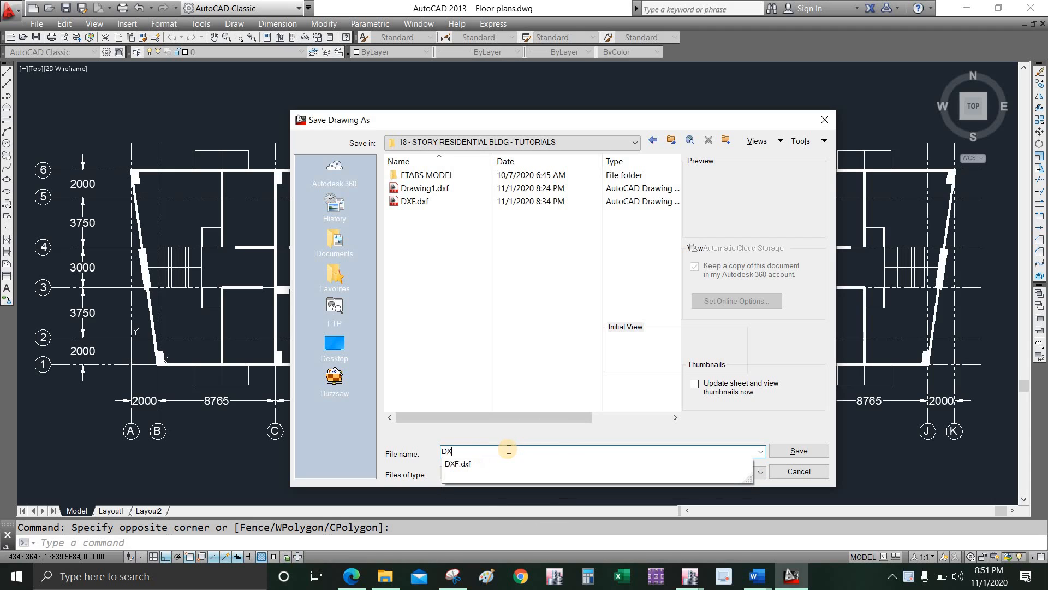
pyautogui.write('F SAMPLE')
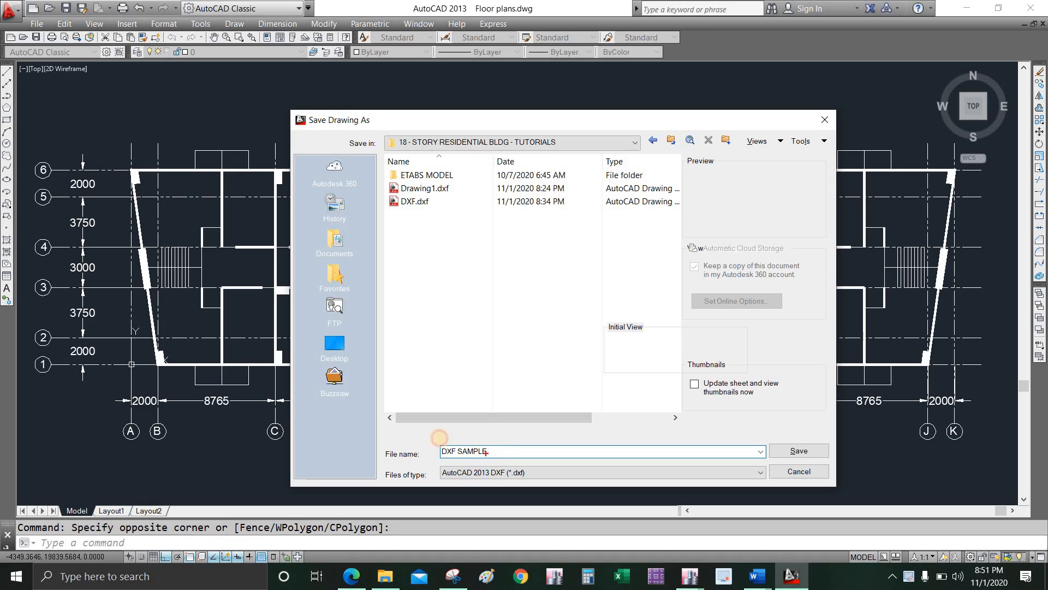
pyautogui.moveTo(439, 438)
pyautogui.mouseDown()
pyautogui.moveTo(480, 463)
pyautogui.moveTo(490, 438)
pyautogui.mouseUp()
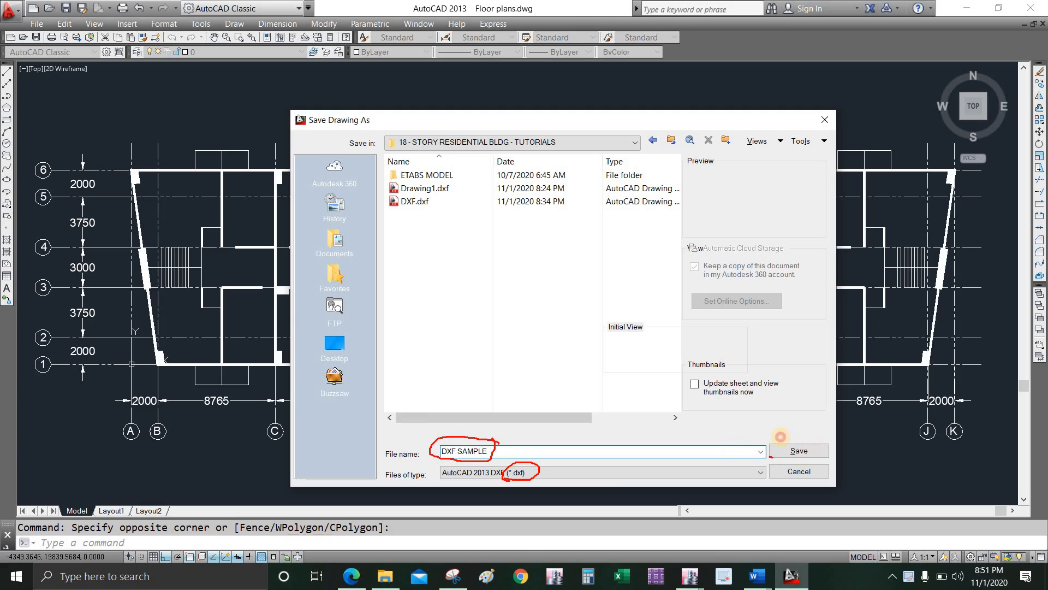
pyautogui.moveTo(795, 434); pyautogui.dragTo(759, 468)
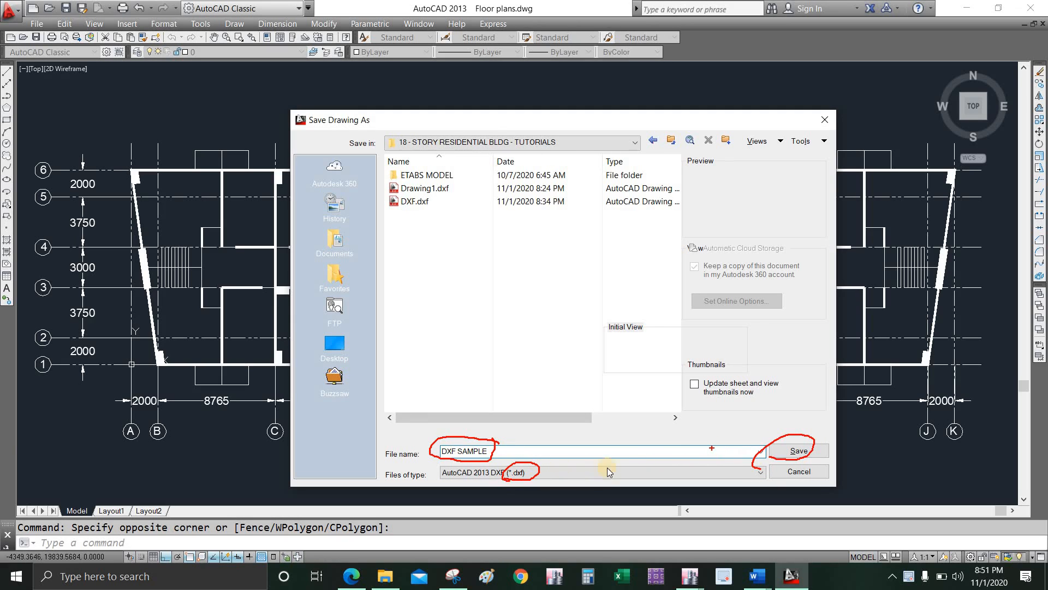
pyautogui.click(789, 450)
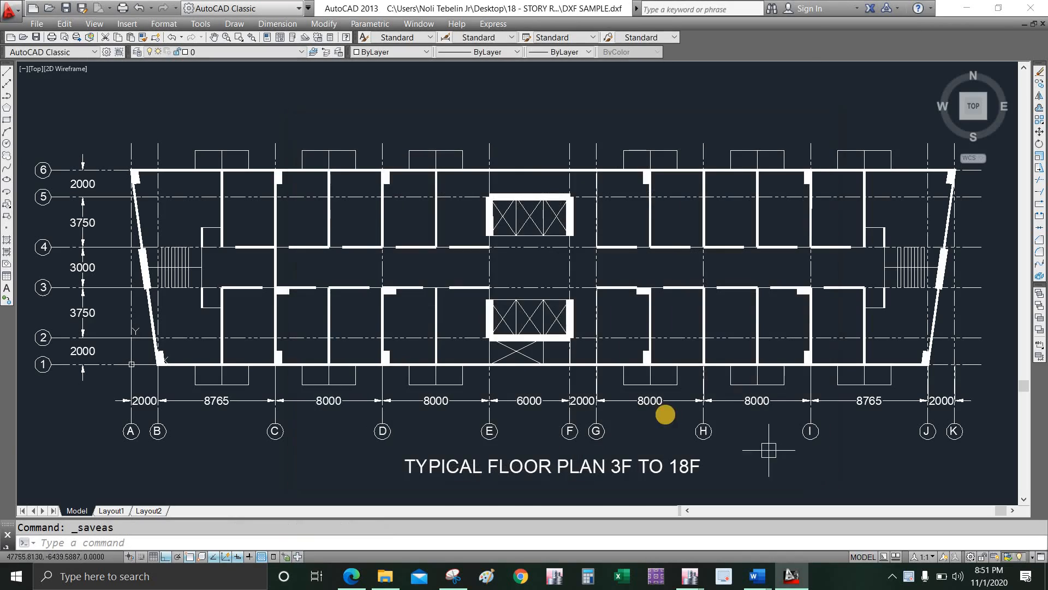
# Step: Close AutoCAD without saving in drawing format, and open DXF.dxf from the 18 - STORY RESIDENTIAL BLDG - TUTORIALS folder
pyautogui.click(1032, 9)
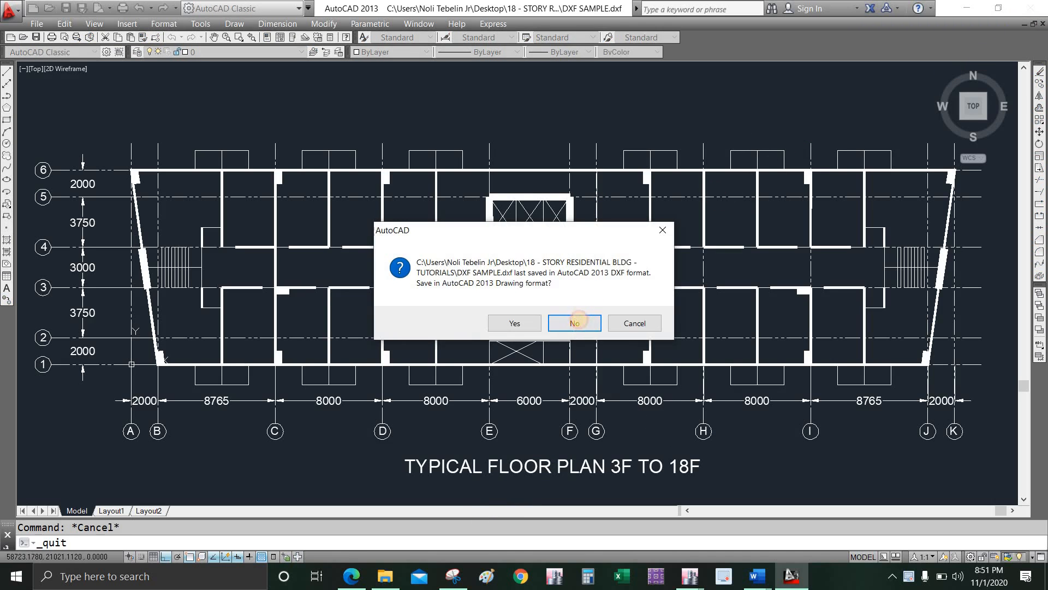
pyautogui.click(575, 323)
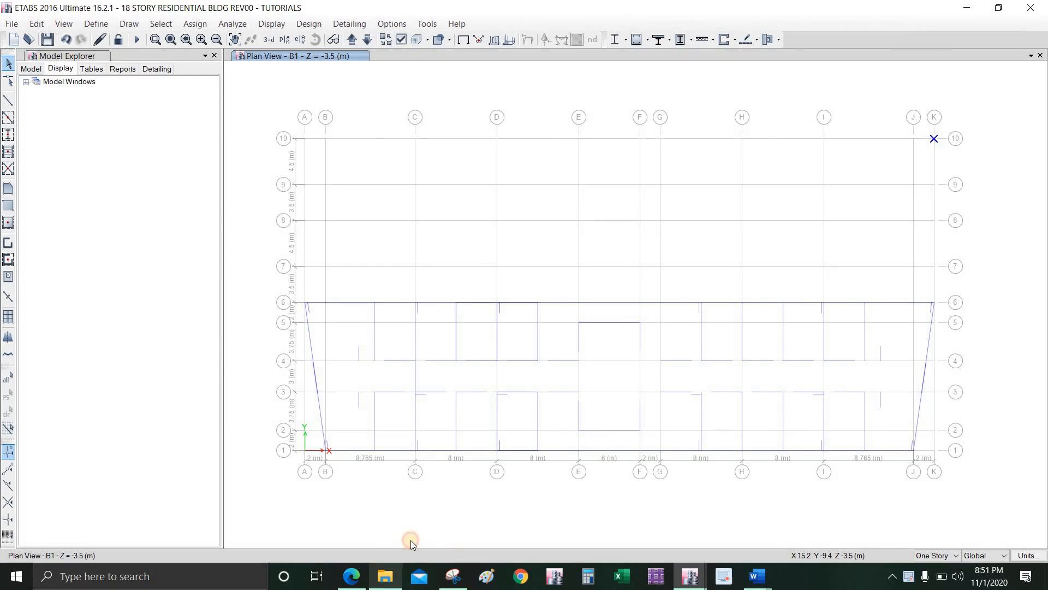
pyautogui.click(385, 576)
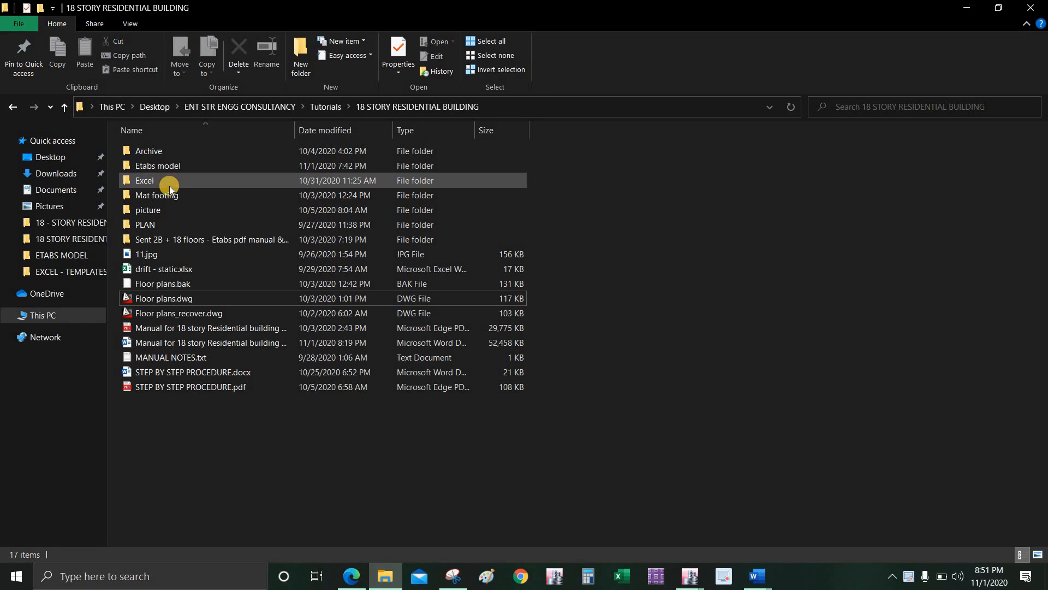
pyautogui.click(72, 224)
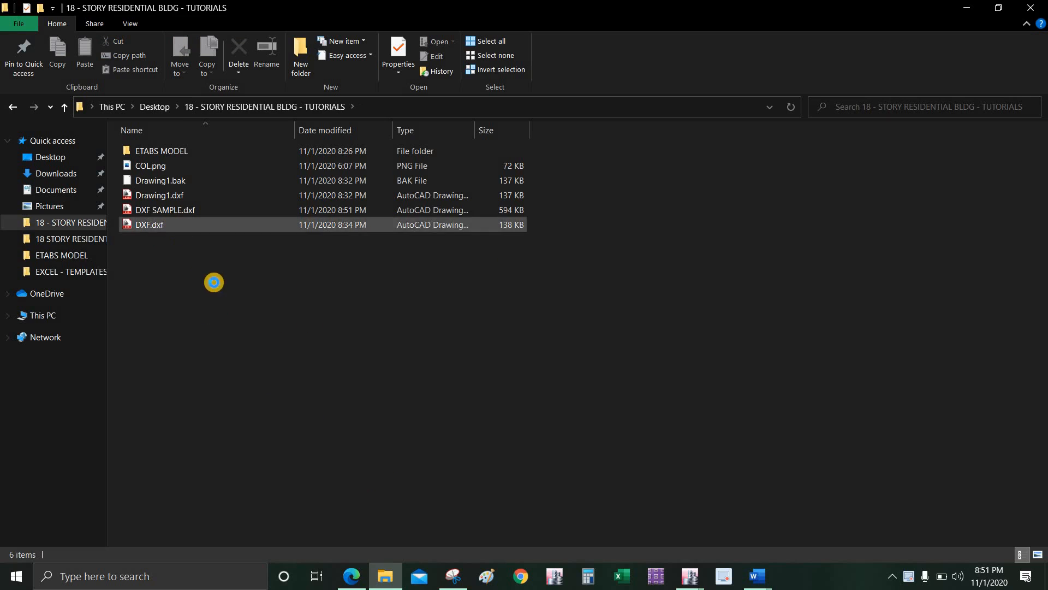
pyautogui.click(192, 221)
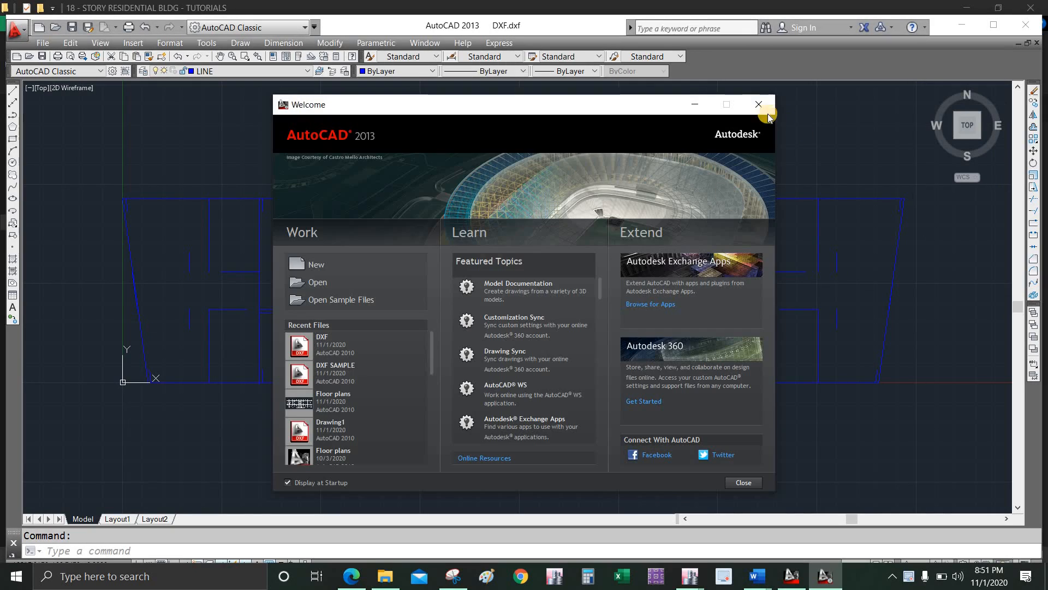
pyautogui.click(758, 104)
# Step: Inspect the single-line plan by selecting the upper outline line and the three lower core wall lines, and clear the selection
pyautogui.click(446, 199)
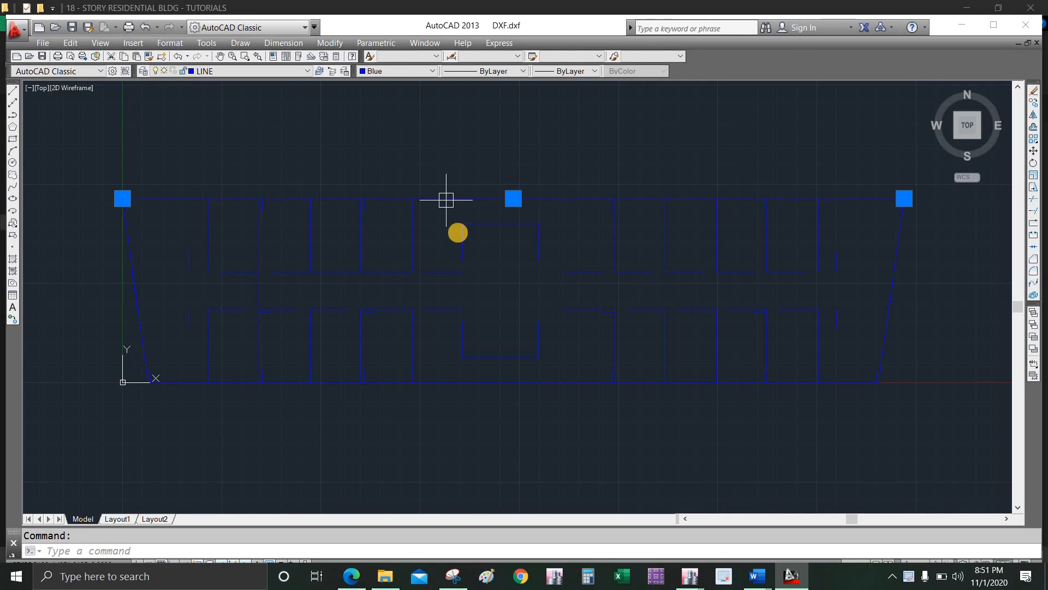
pyautogui.press('Escape')
pyautogui.click(464, 337)
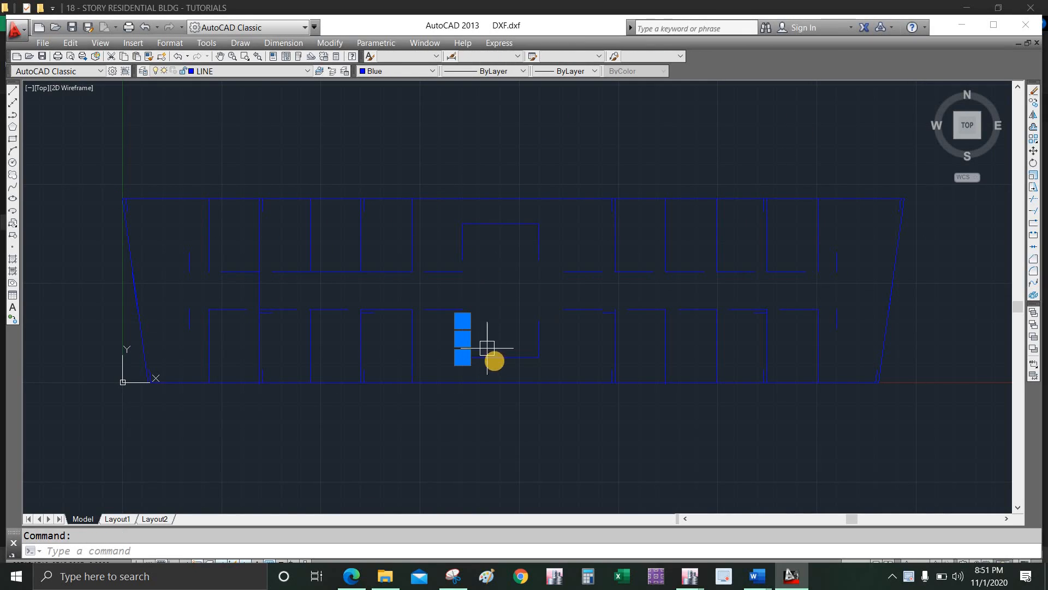
pyautogui.click(498, 357)
pyautogui.click(538, 342)
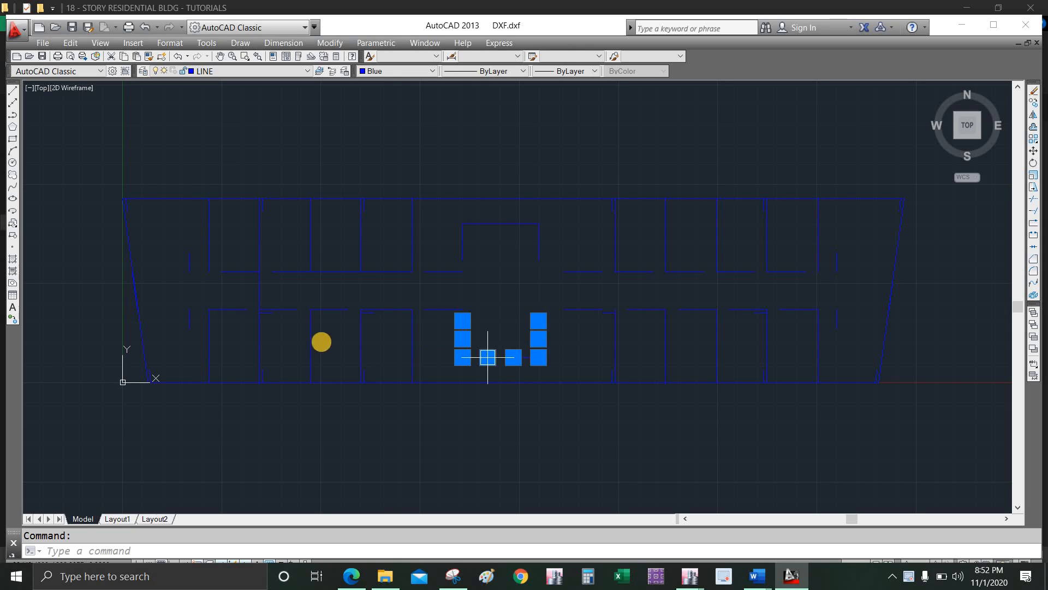
pyautogui.press('Escape')
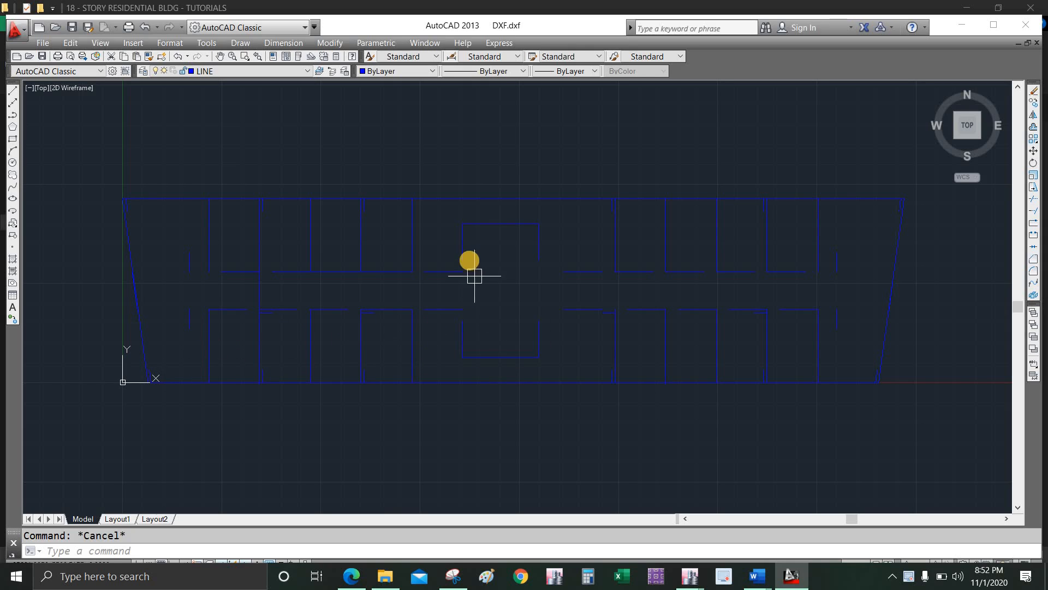
# Step: Inspect the lines of the upper and lower core walls by selecting them with crossing windows, and clear the selection
pyautogui.scroll(2, 464, 241)
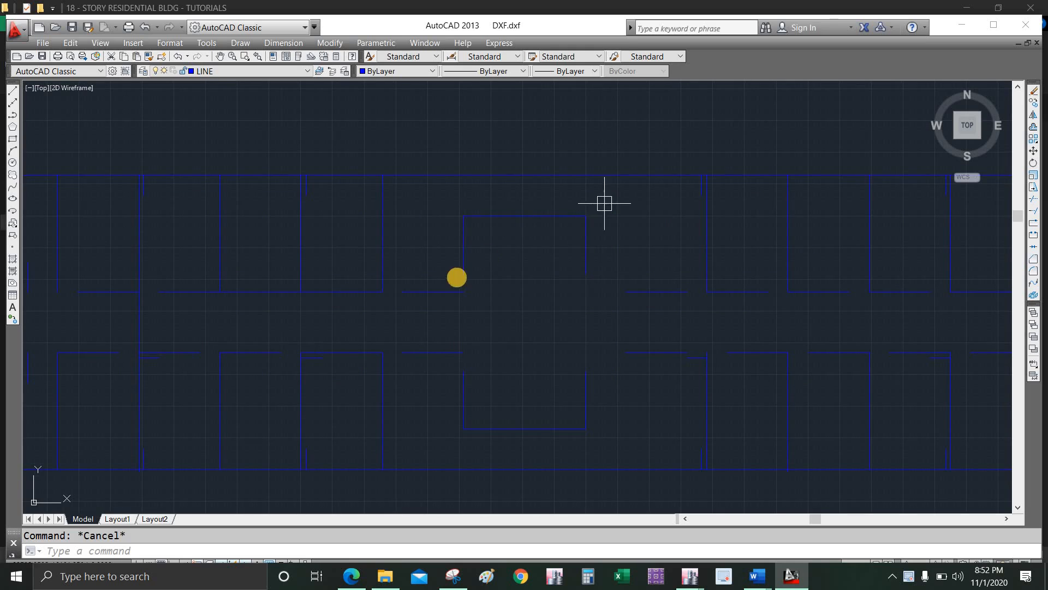
pyautogui.click(604, 203)
pyautogui.click(464, 273)
pyautogui.click(601, 356)
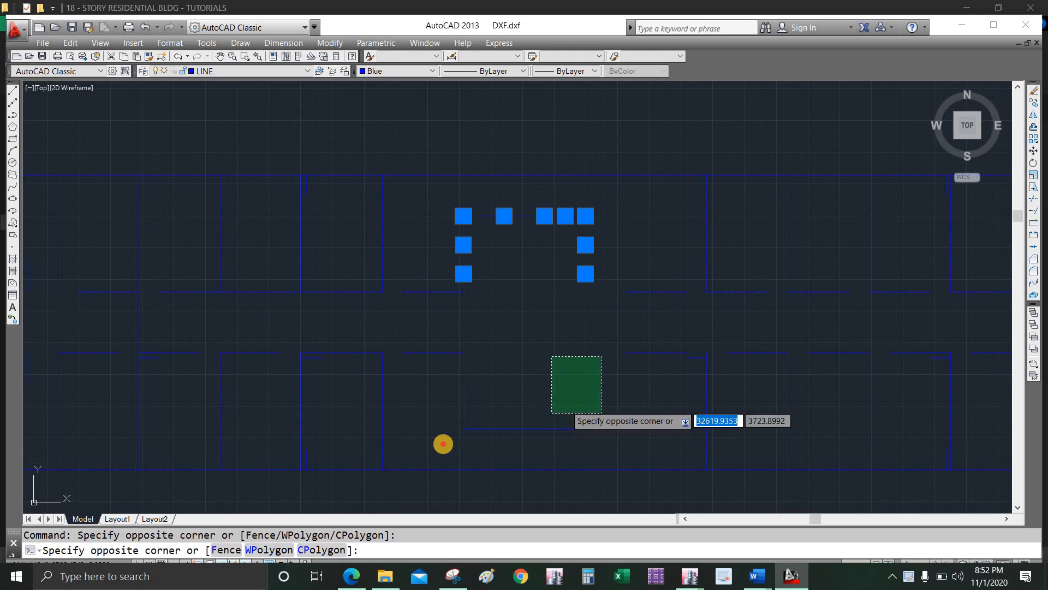
pyautogui.click(494, 412)
pyautogui.press('Escape')
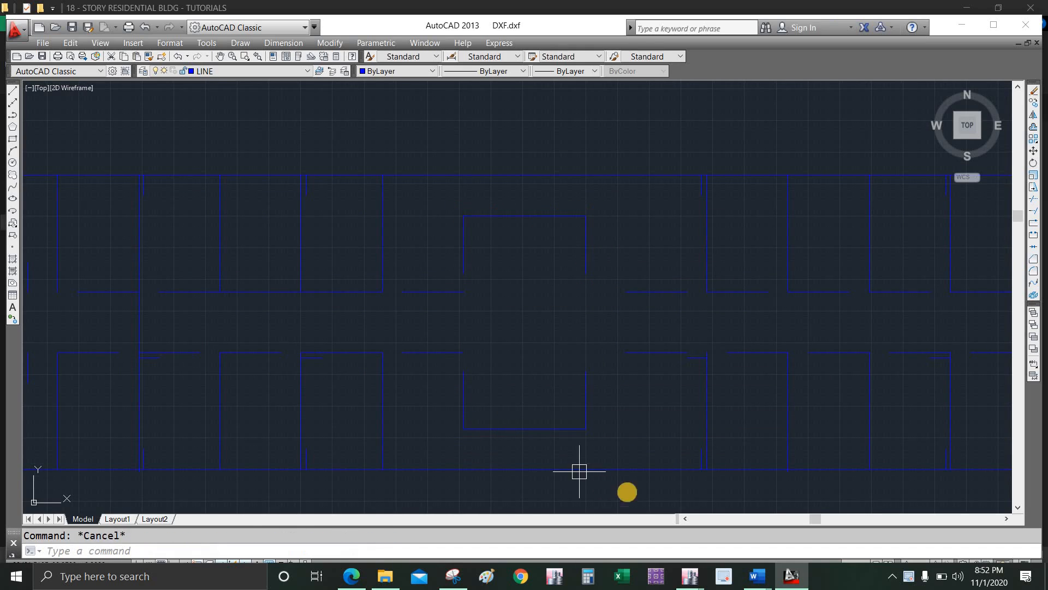
# Step: Switch to ETABS, examine the imported lines on the B1 plan, mark across the plan in red, and clear the mark
pyautogui.click(689, 576)
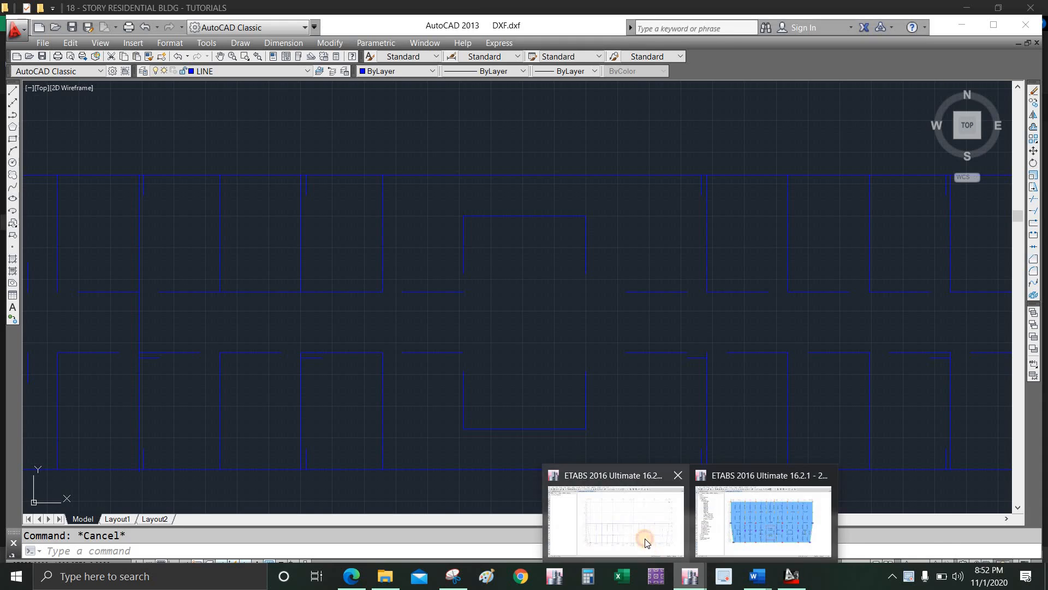
pyautogui.click(645, 542)
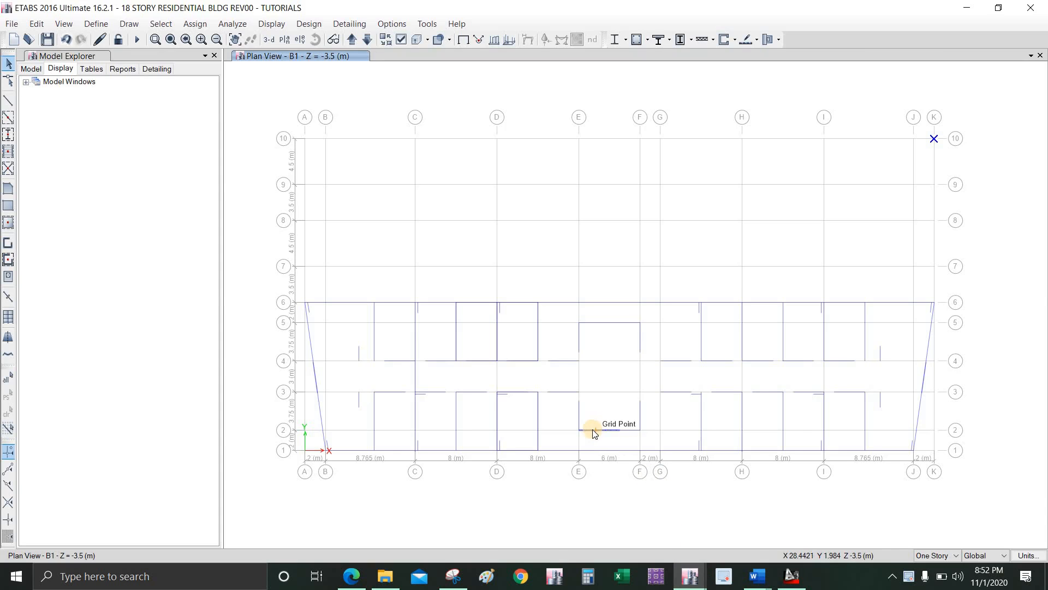
pyautogui.scroll(2, 593, 432)
pyautogui.scroll(-3, 635, 404)
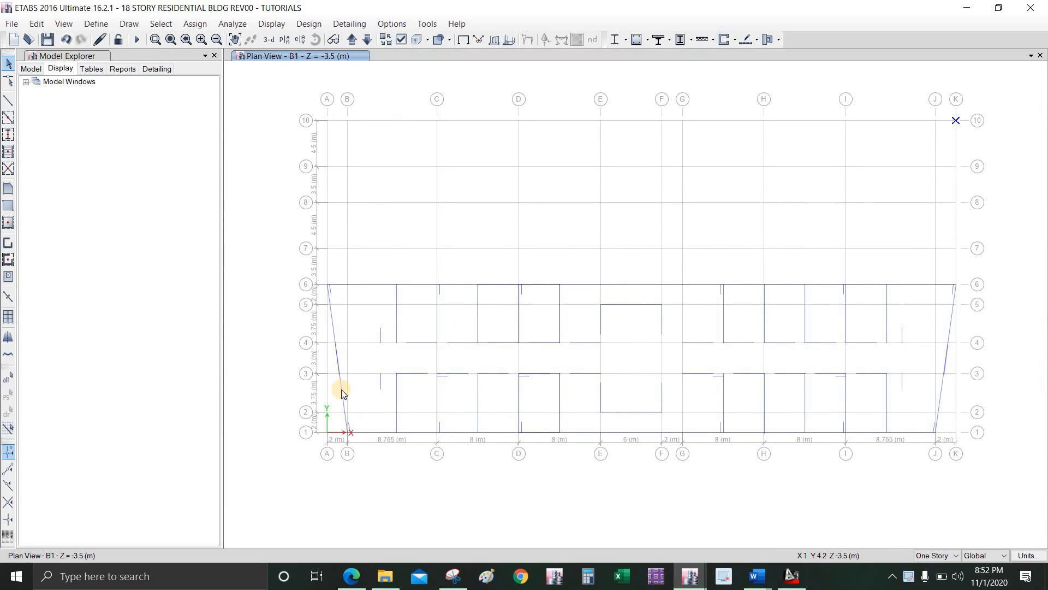
pyautogui.moveTo(402, 389); pyautogui.dragTo(953, 384)
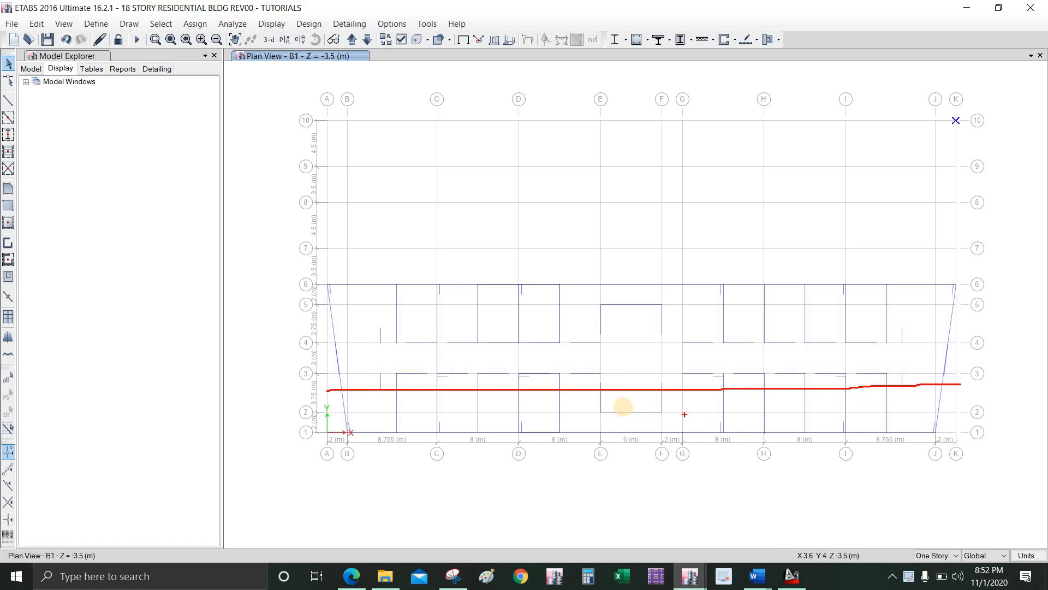
pyautogui.press('Escape')
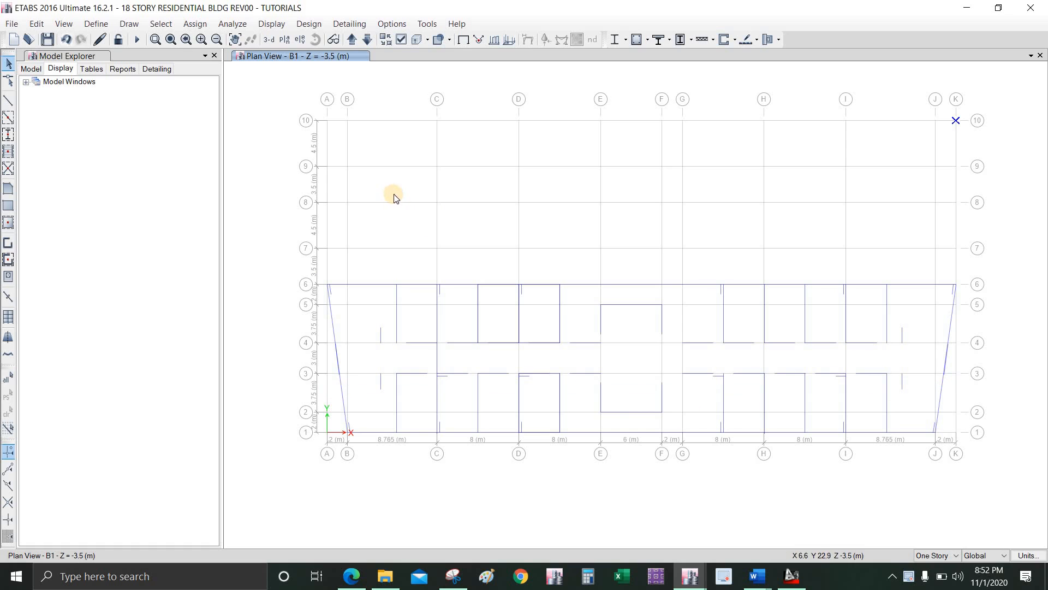
# Step: Switch to AutoCAD, examine the plan's origin, circle it and mark the mm units in red, and clear the marks
pyautogui.click(732, 526)
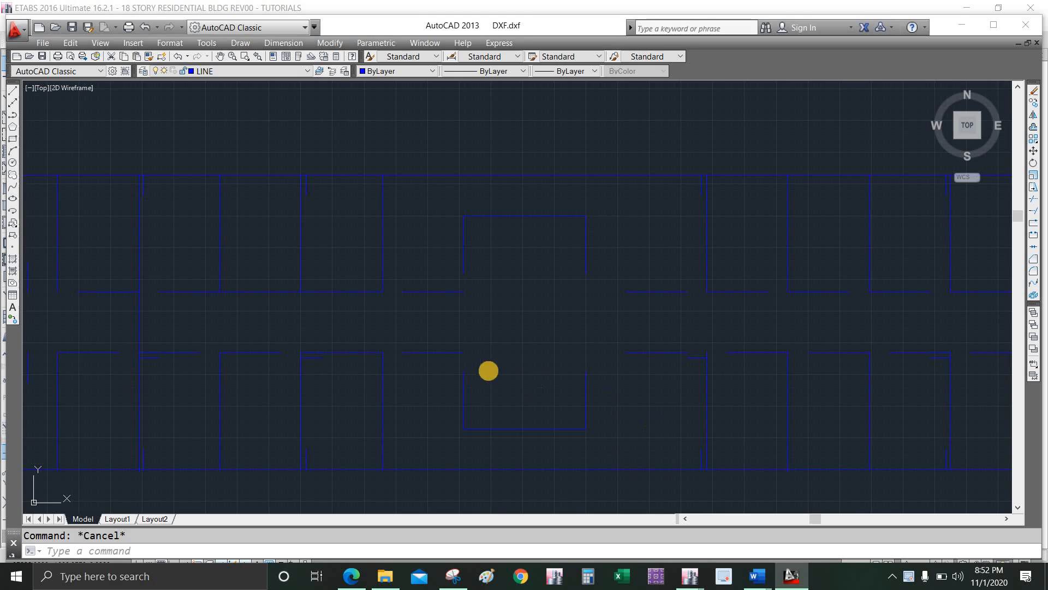
pyautogui.scroll(-3, 232, 364)
pyautogui.scroll(5, 231, 391)
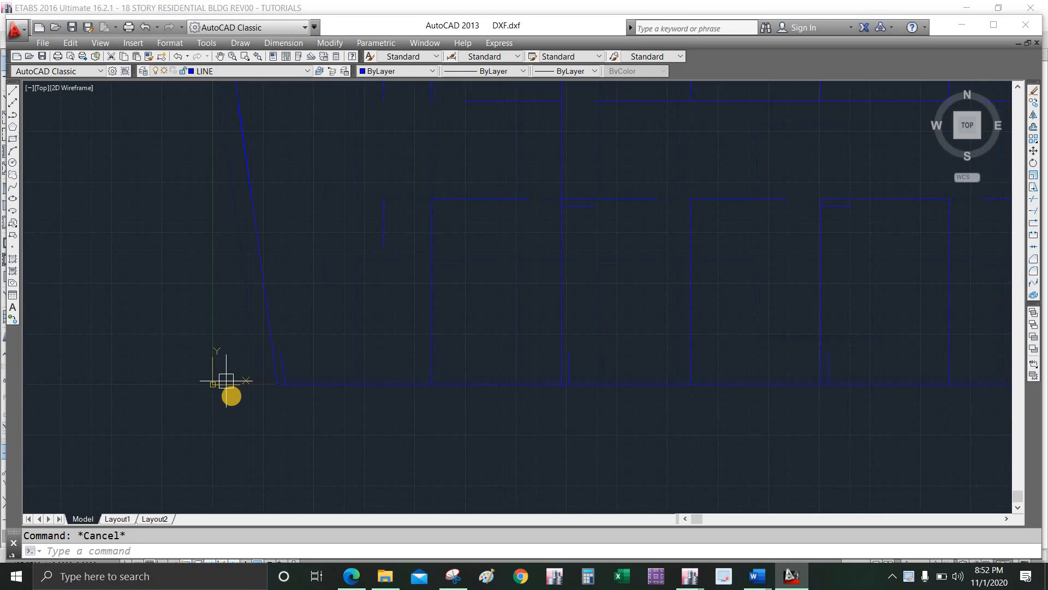
pyautogui.scroll(-2, 255, 404)
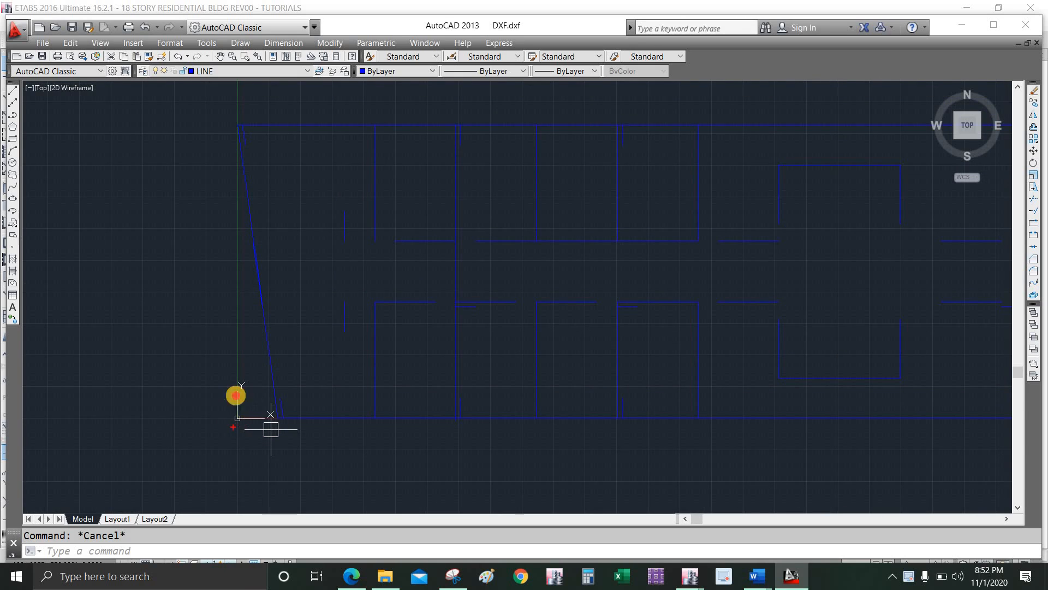
pyautogui.moveTo(236, 395); pyautogui.dragTo(235, 429)
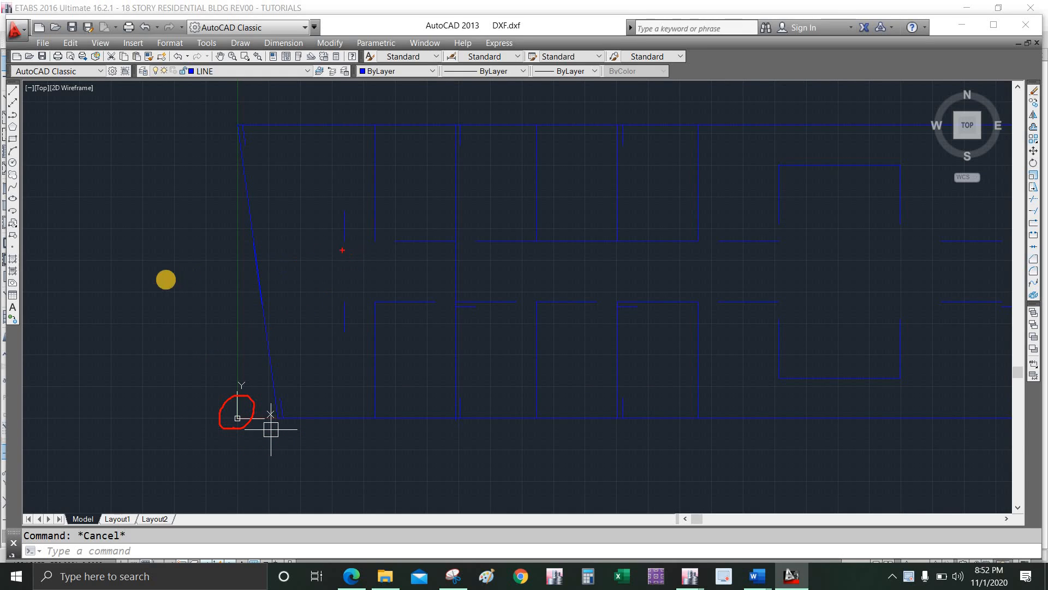
pyautogui.moveTo(176, 283)
pyautogui.mouseDown()
pyautogui.moveTo(184, 289)
pyautogui.moveTo(199, 274)
pyautogui.mouseUp()
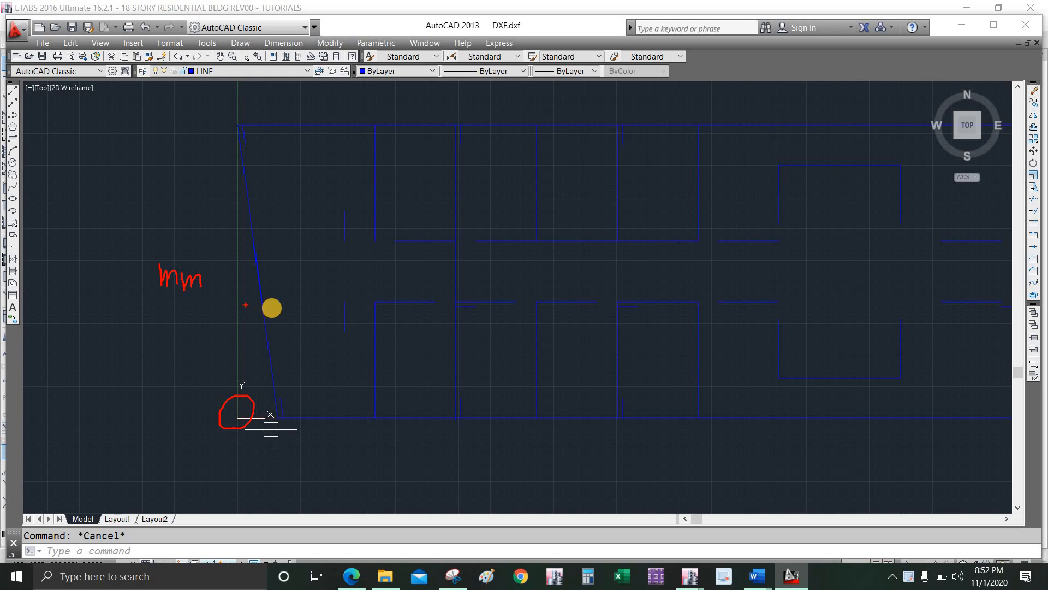
pyautogui.press('Escape')
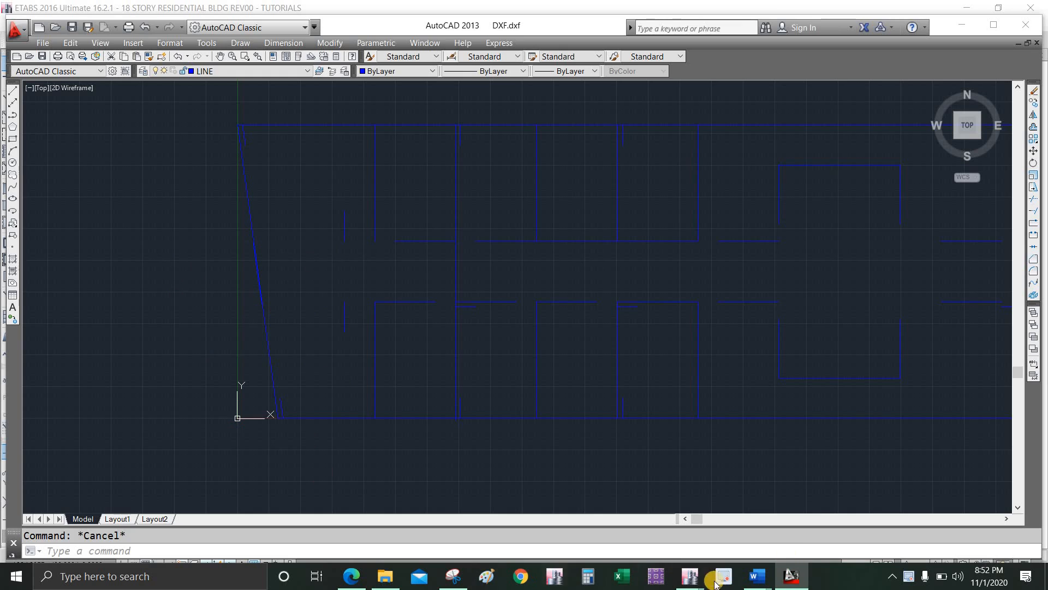
# Step: Switch to ETABS to review the import options, and close the DXF.dxf drawing in AutoCAD
pyautogui.moveTo(690, 576)
pyautogui.click(631, 550)
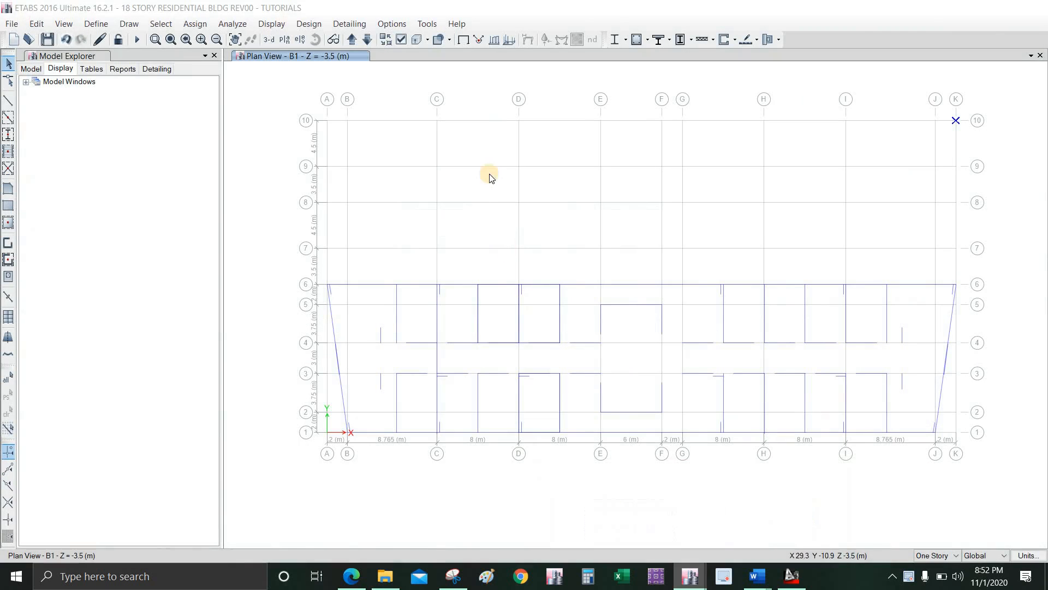
pyautogui.click(12, 24)
pyautogui.moveTo(180, 126)
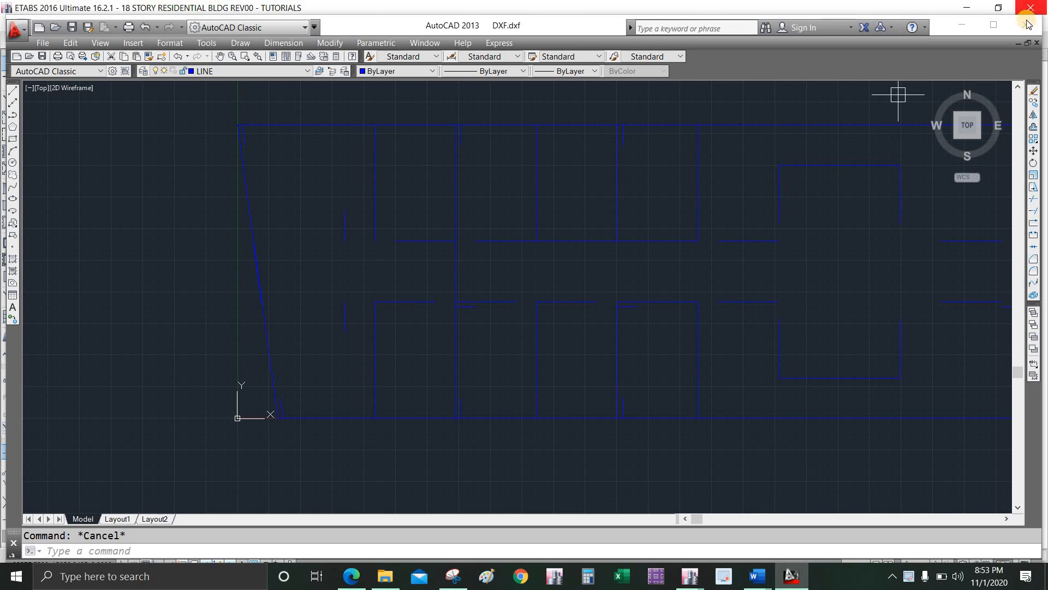
pyautogui.click(1027, 24)
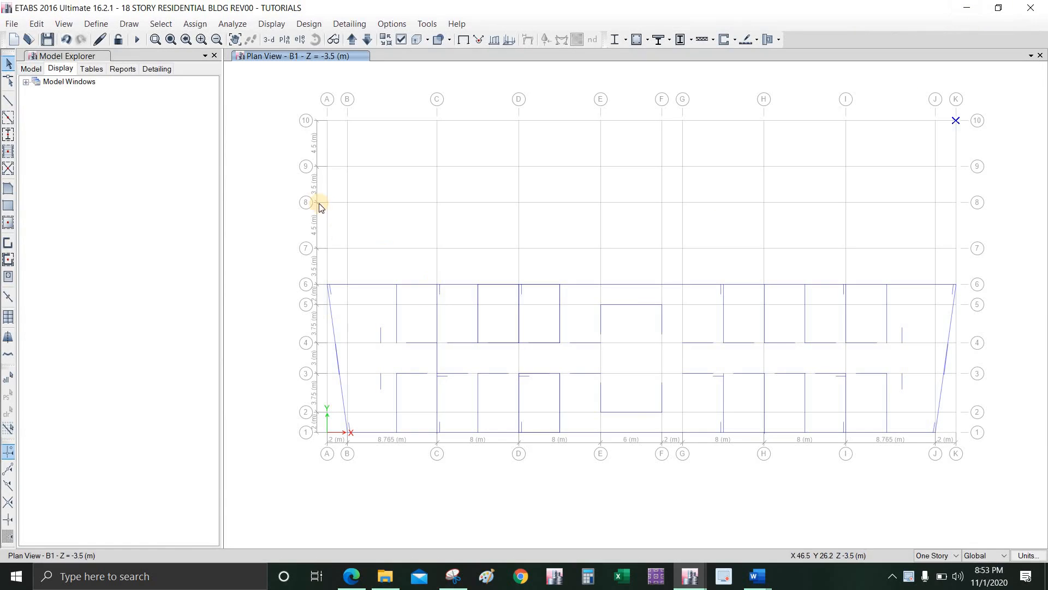
# Step: Mark the B1 story label in the plan view, move down to the B2 plan, and clear the red marks
pyautogui.click(263, 194)
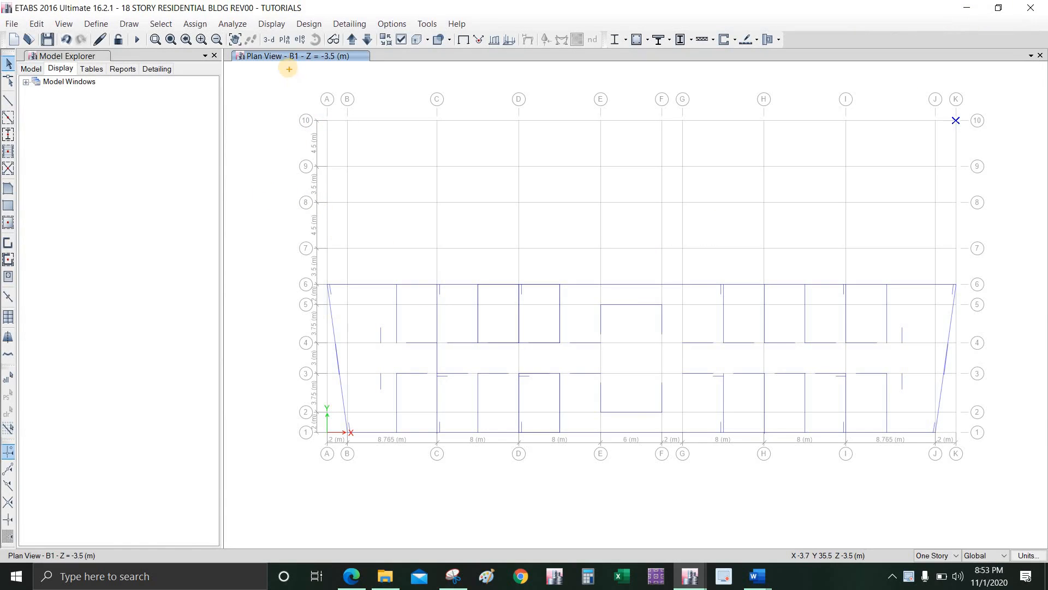
pyautogui.moveTo(295, 71); pyautogui.dragTo(314, 52)
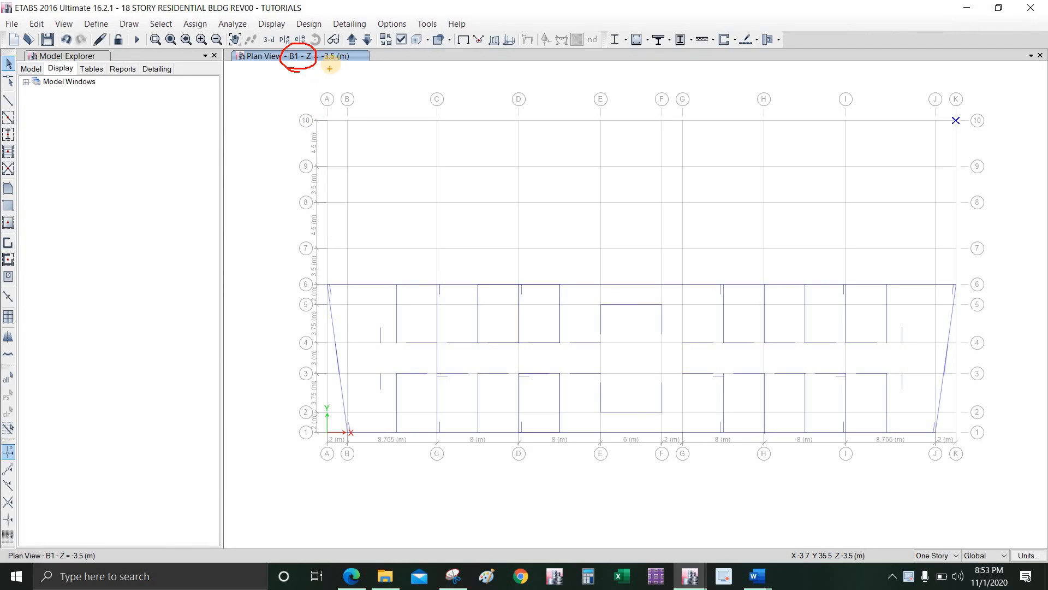
pyautogui.click(368, 40)
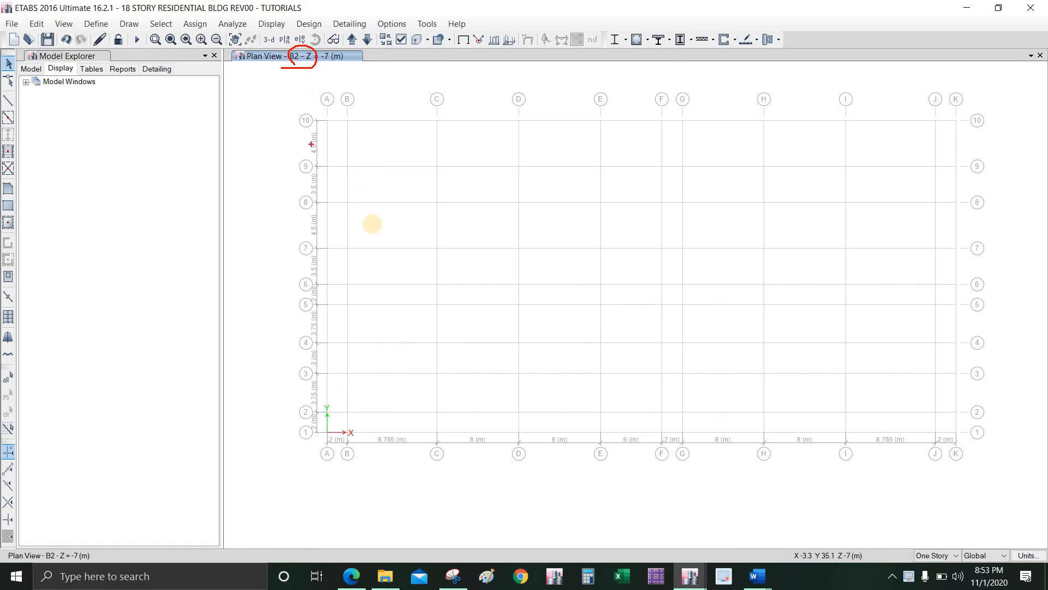
pyautogui.moveTo(713, 240)
pyautogui.mouseDown()
pyautogui.moveTo(644, 374)
pyautogui.moveTo(559, 252)
pyautogui.mouseUp()
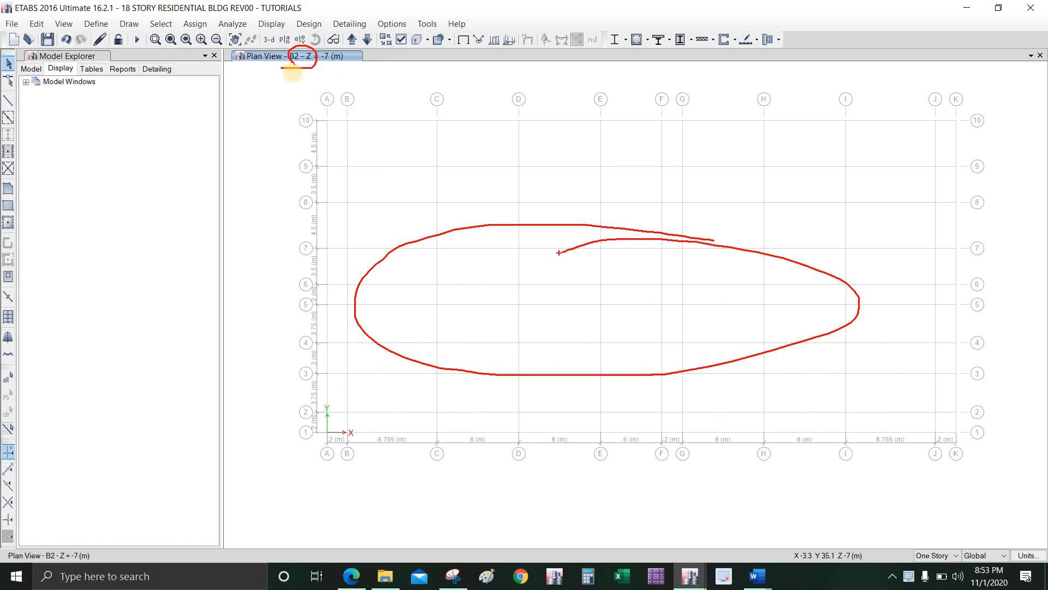
pyautogui.press('Escape')
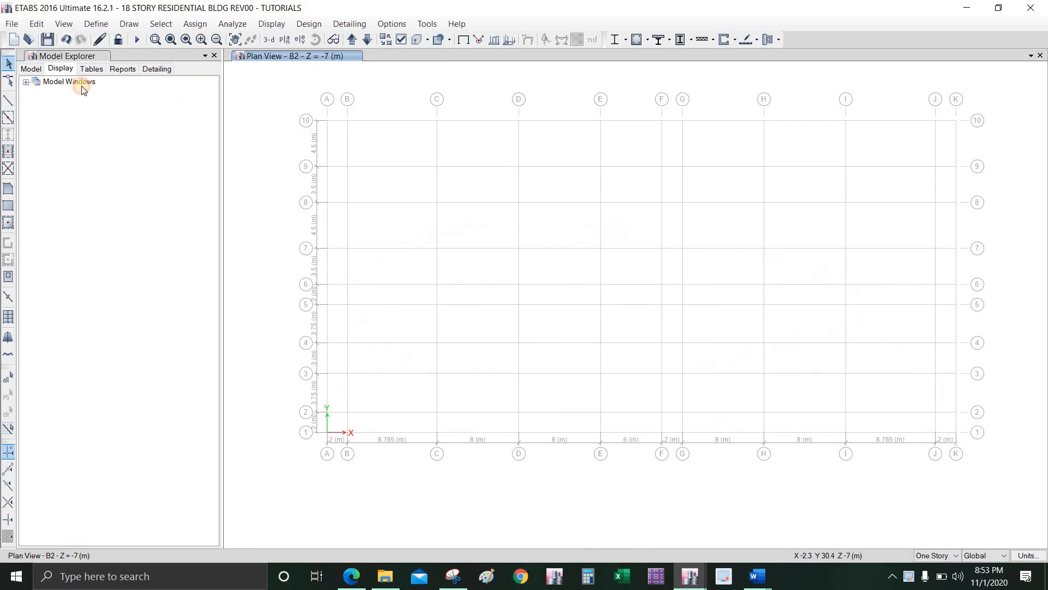
# Step: Start an architectural plan import from DXF.dxf in the 18 - STORY RESIDENTIAL BLDG - TUTORIALS folder
pyautogui.click(11, 25)
pyautogui.moveTo(240, 130)
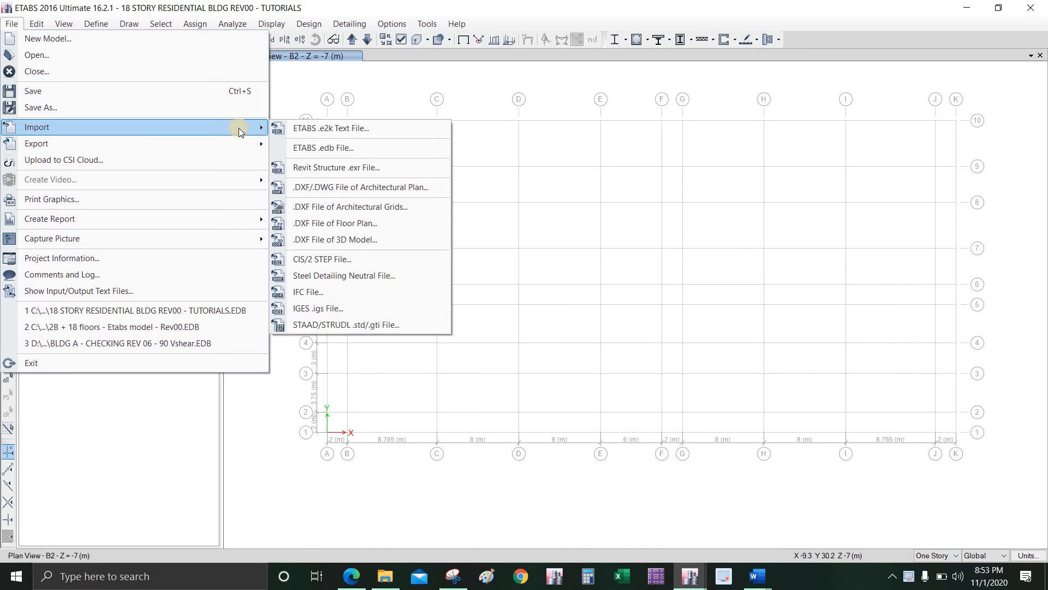
pyautogui.click(339, 189)
pyautogui.click(164, 159)
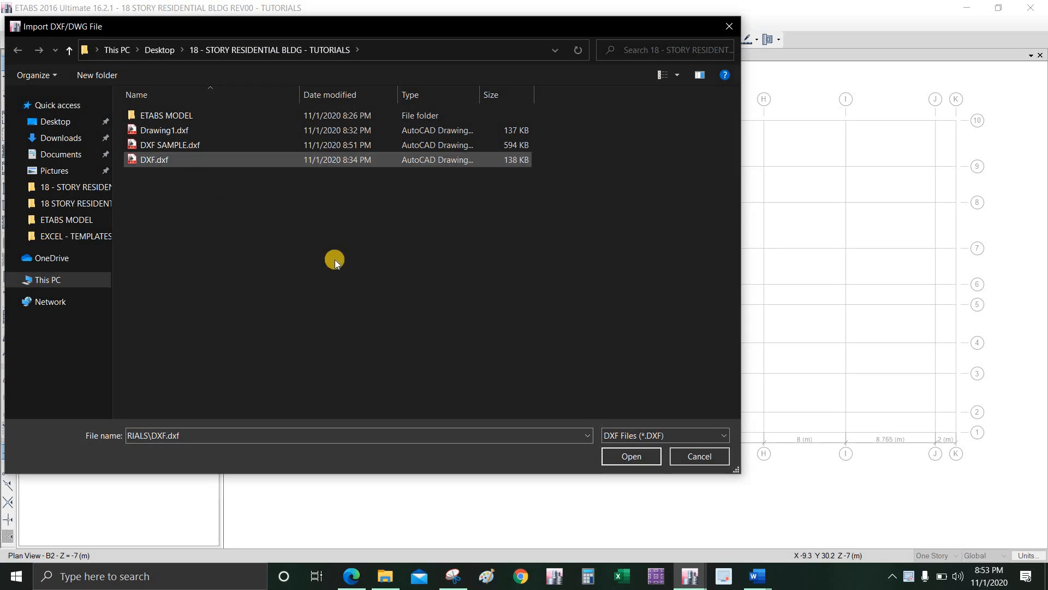
pyautogui.click(630, 456)
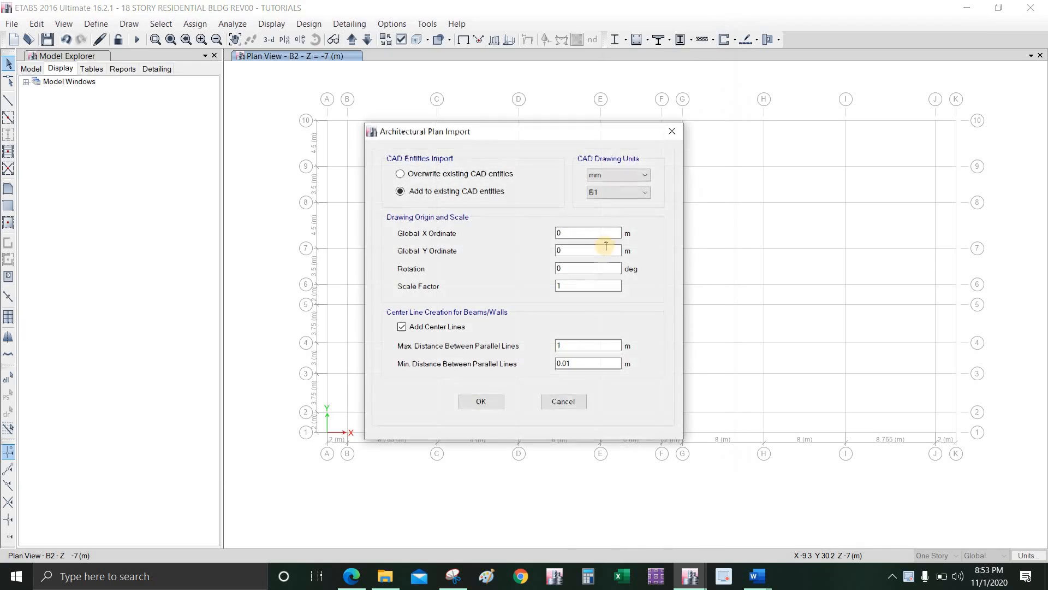
# Step: Import the plan onto story B2 in mm, adding to existing CAD entities, with origin 0, 0, scale factor 1 and center lines
pyautogui.click(613, 194)
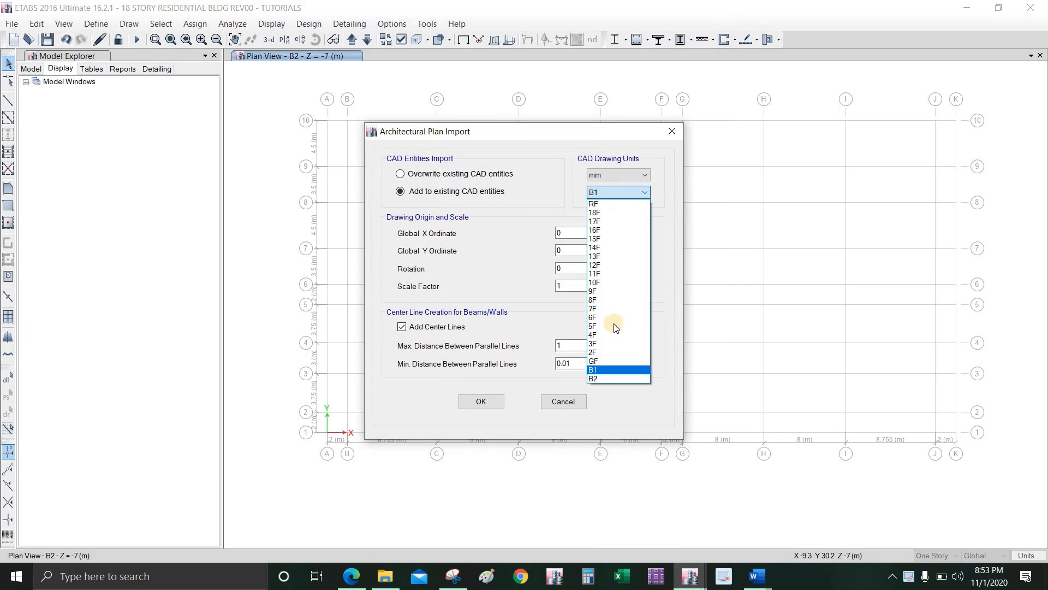
pyautogui.click(607, 377)
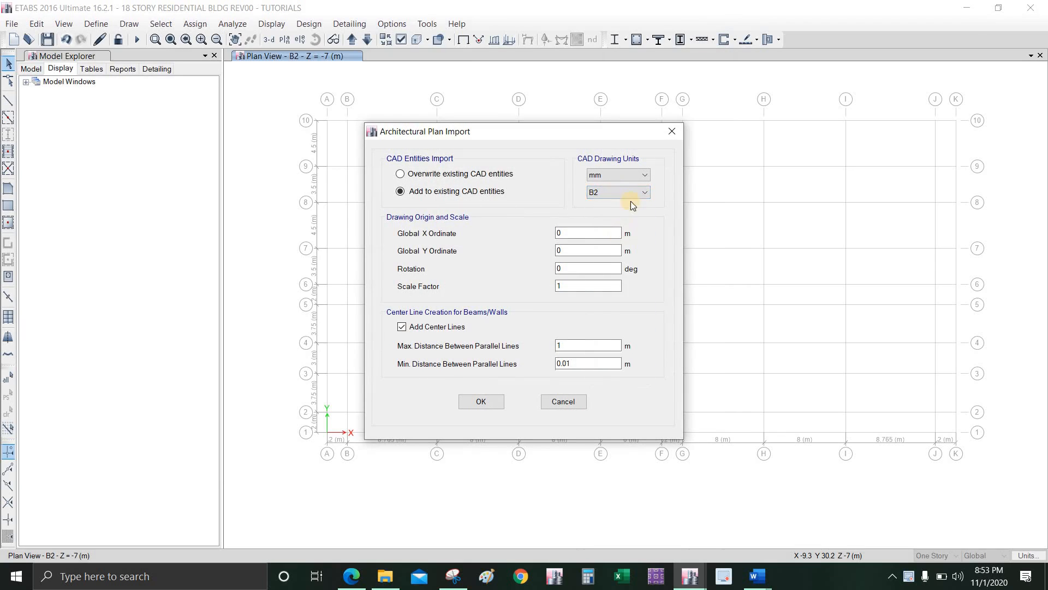
pyautogui.click(631, 192)
pyautogui.click(630, 192)
pyautogui.click(621, 174)
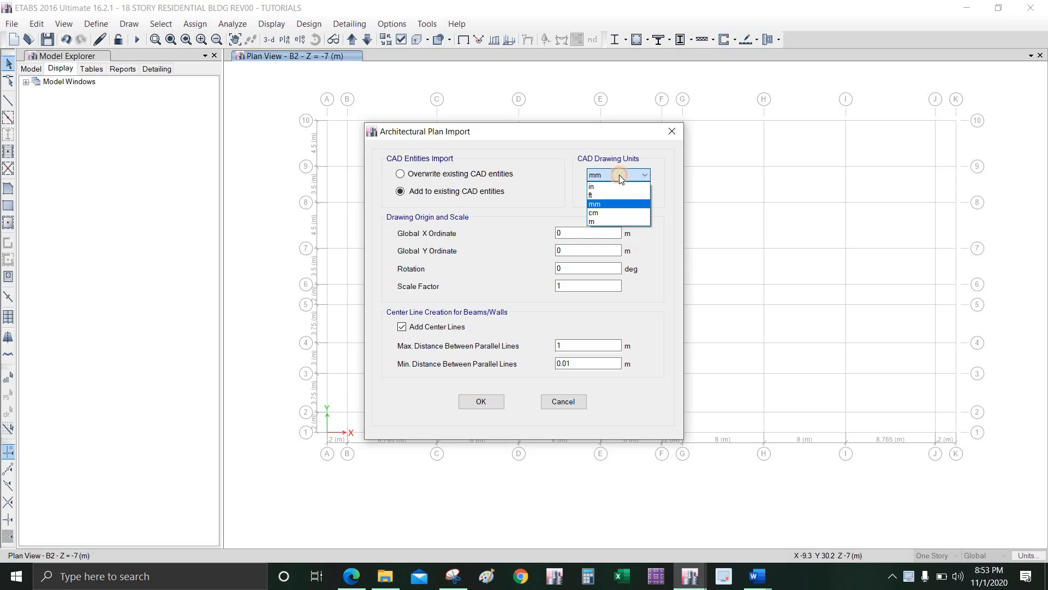
pyautogui.click(620, 204)
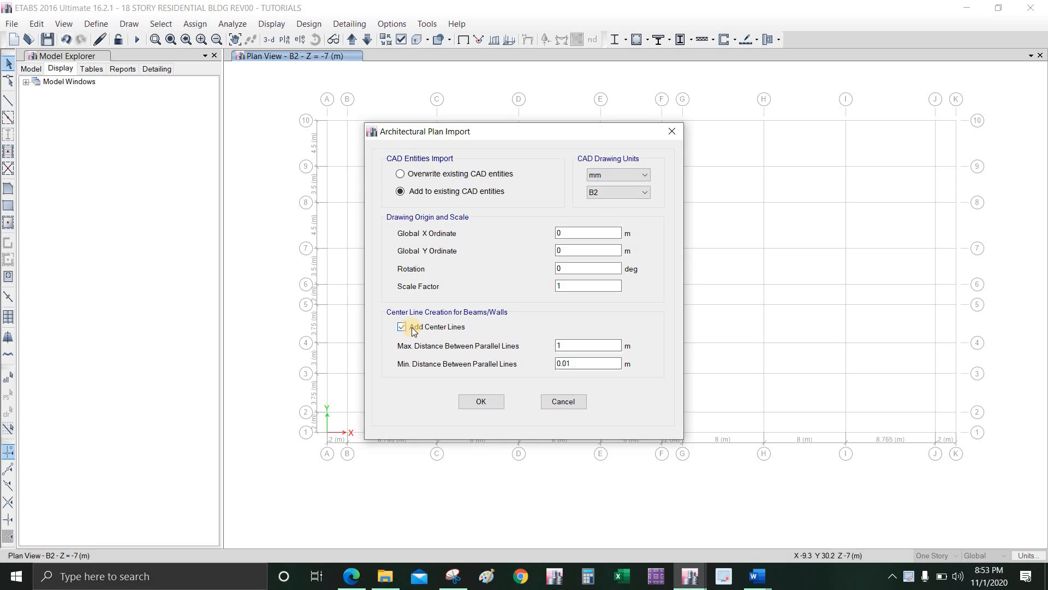
pyautogui.click(480, 402)
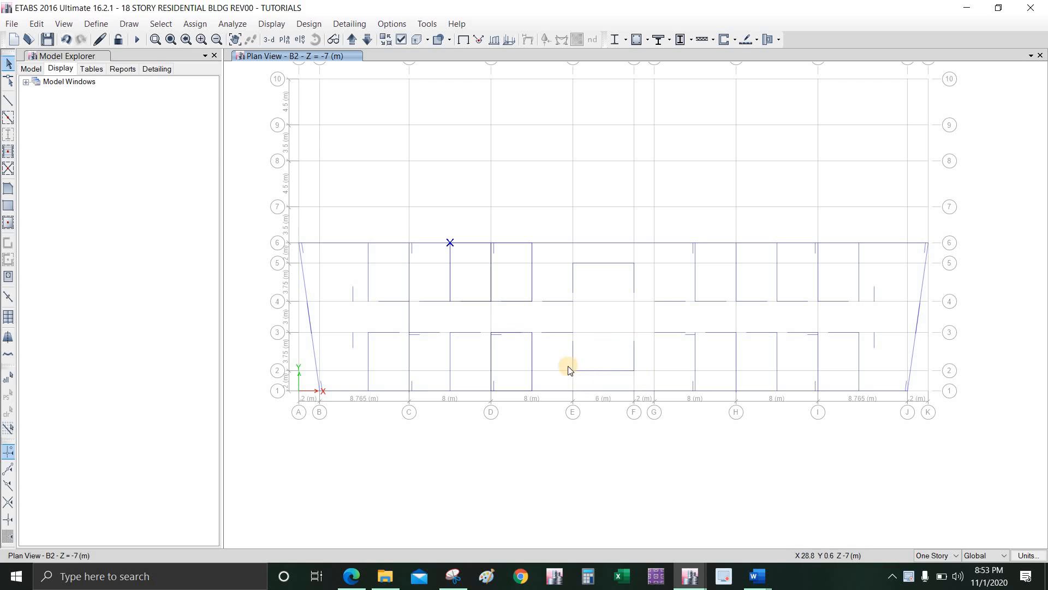
# Step: Inspect the lower core corner at grids E and 2, marking the wall line corner in red and the grid intersection in blue
pyautogui.scroll(1, 568, 370)
pyautogui.scroll(4, 563, 369)
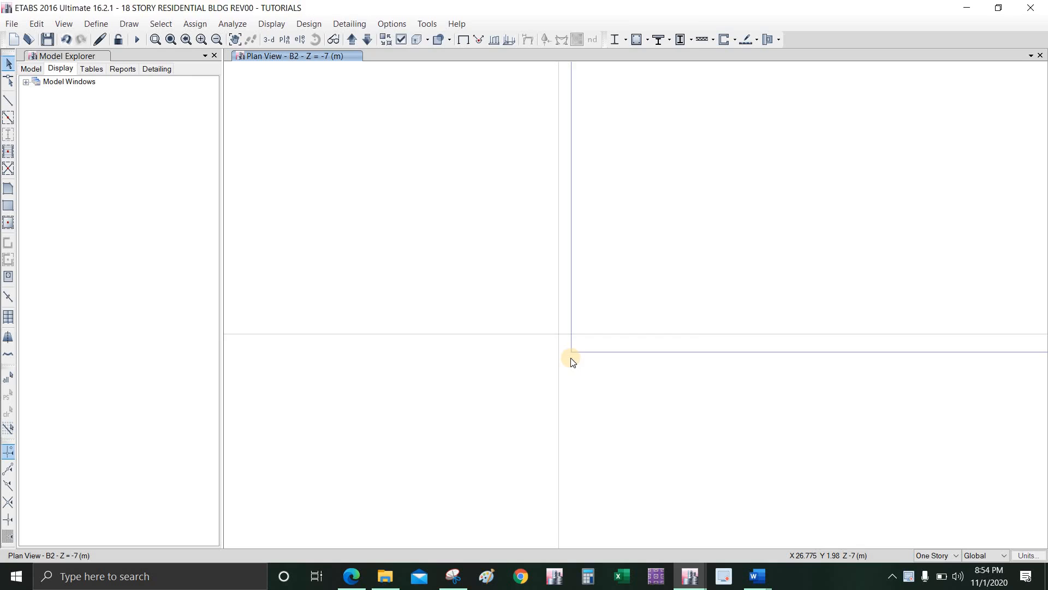
pyautogui.hotkey('ctrl', 'w')
pyautogui.click(682, 11)
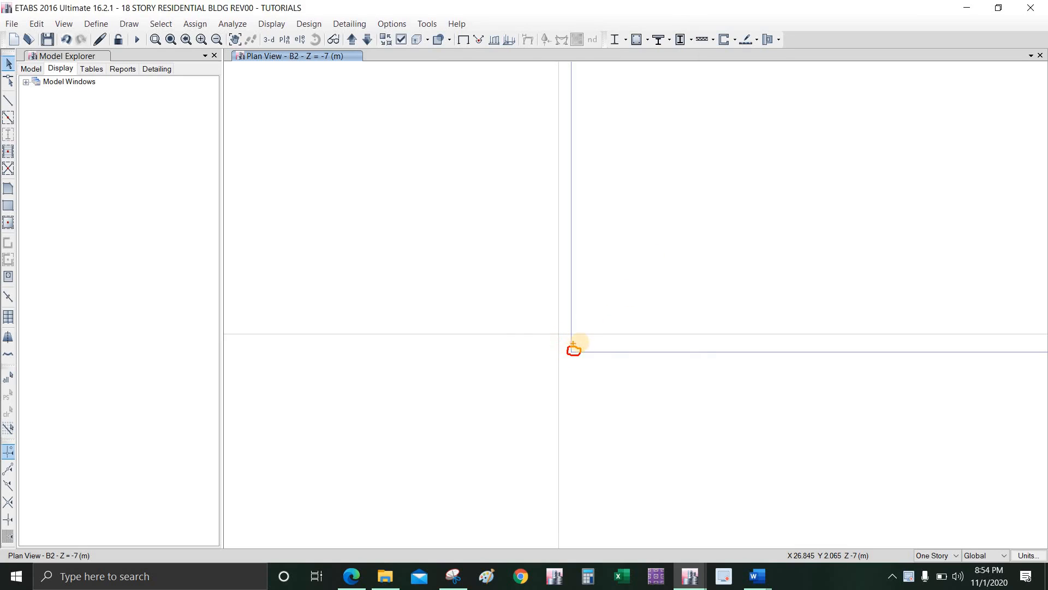
pyautogui.moveTo(633, 281); pyautogui.dragTo(578, 343)
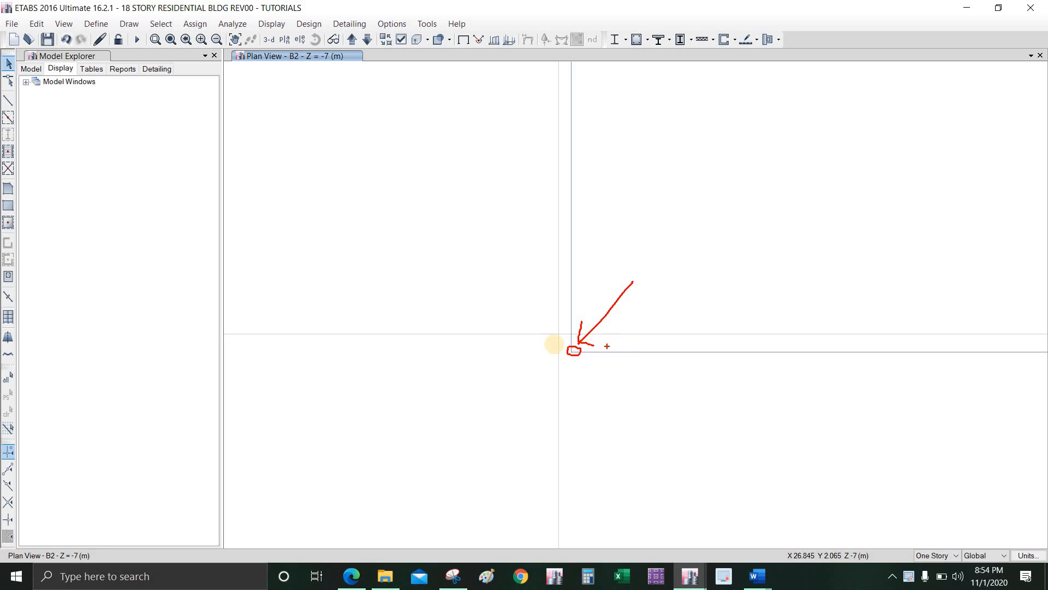
pyautogui.moveTo(491, 252); pyautogui.dragTo(553, 319)
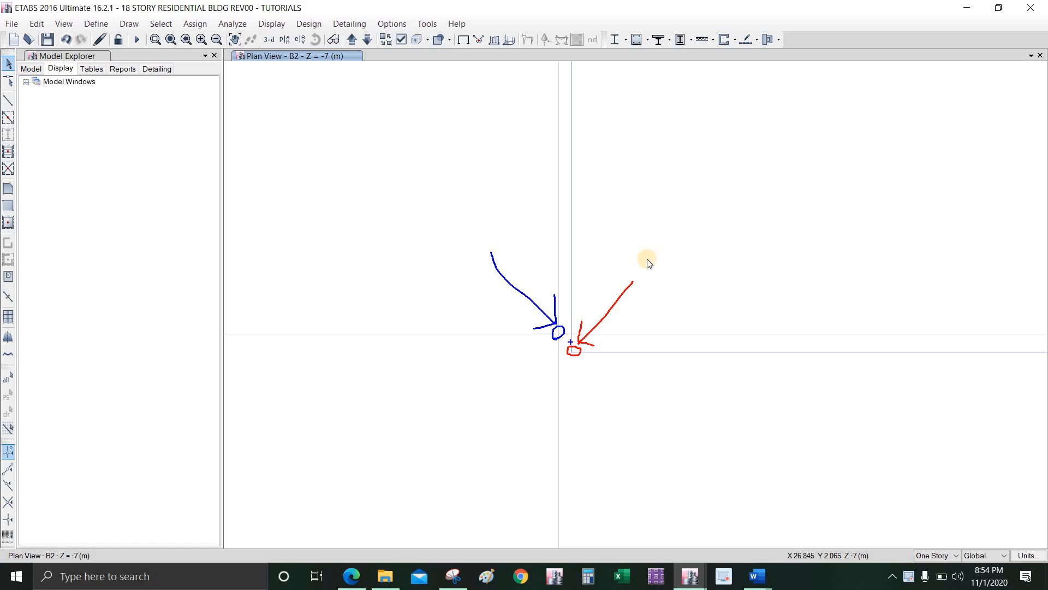
# Step: Examine how the imported lower core lines between grids E and F and the neighbouring outline lines align with the grid lines
pyautogui.scroll(-2, 581, 349)
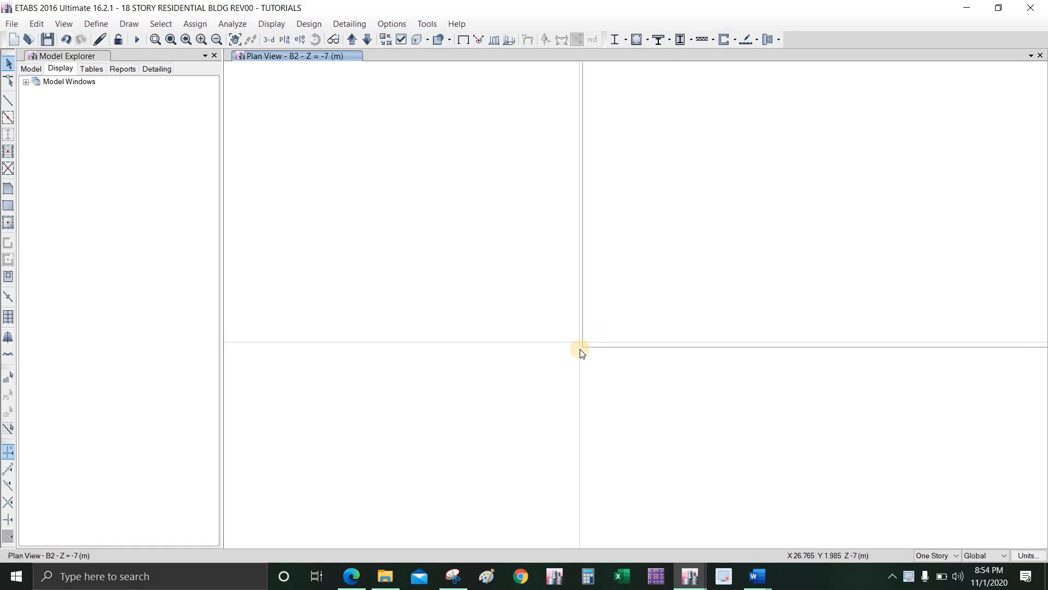
pyautogui.moveTo(580, 351); pyautogui.dragTo(562, 363, button='middle')
pyautogui.scroll(-2, 531, 370)
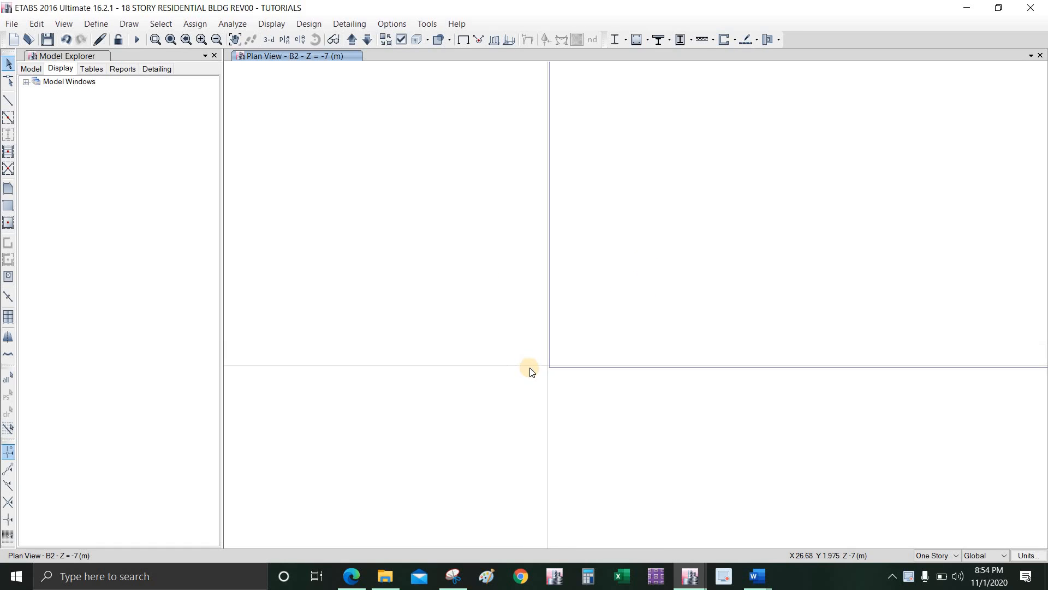
pyautogui.moveTo(602, 277); pyautogui.dragTo(522, 275, button='middle')
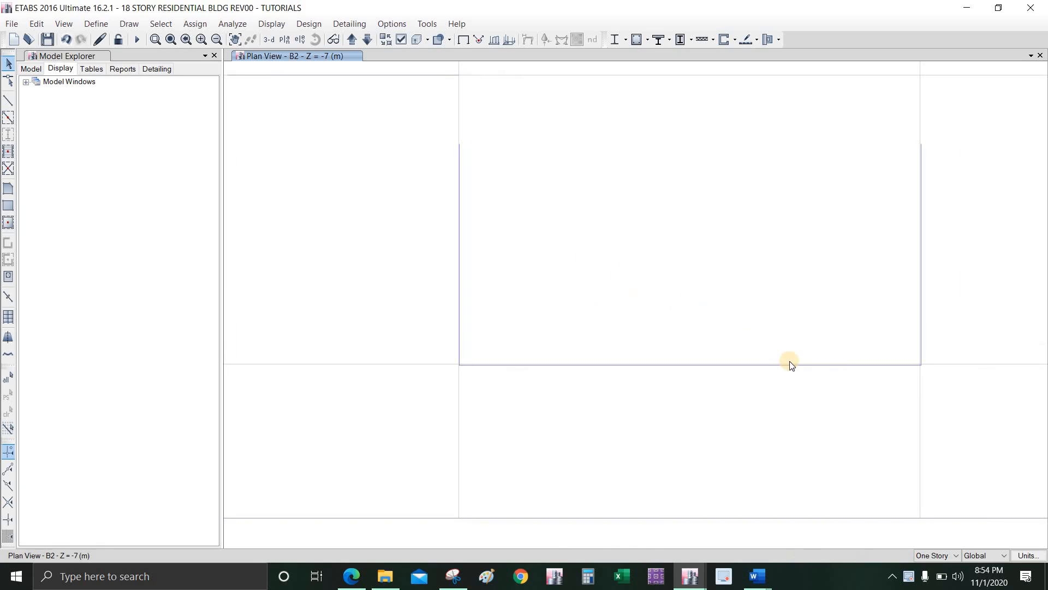
pyautogui.scroll(3, 926, 368)
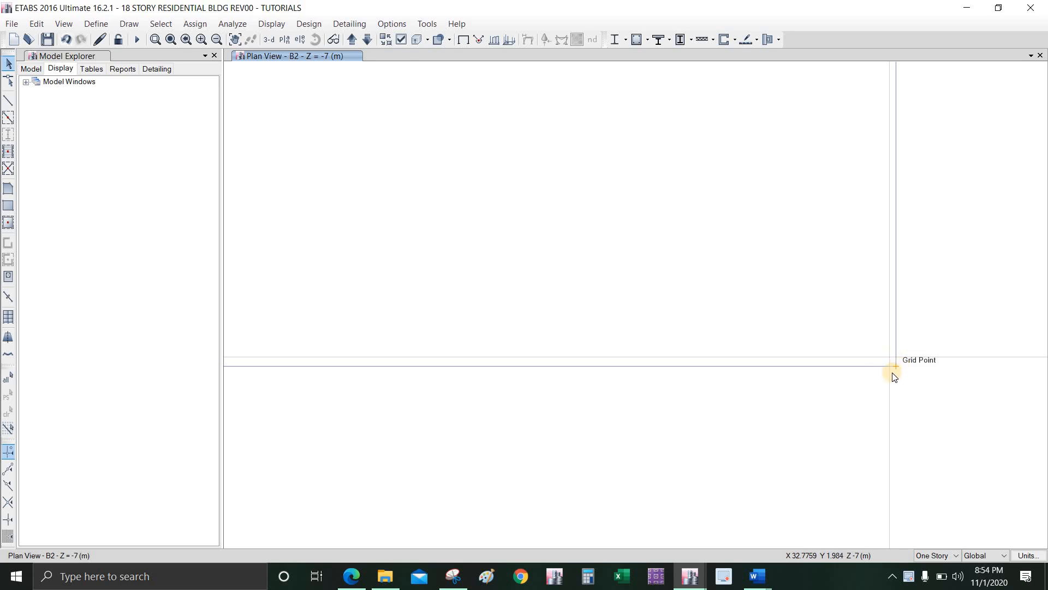
pyautogui.scroll(-3, 894, 374)
pyautogui.scroll(3, 858, 167)
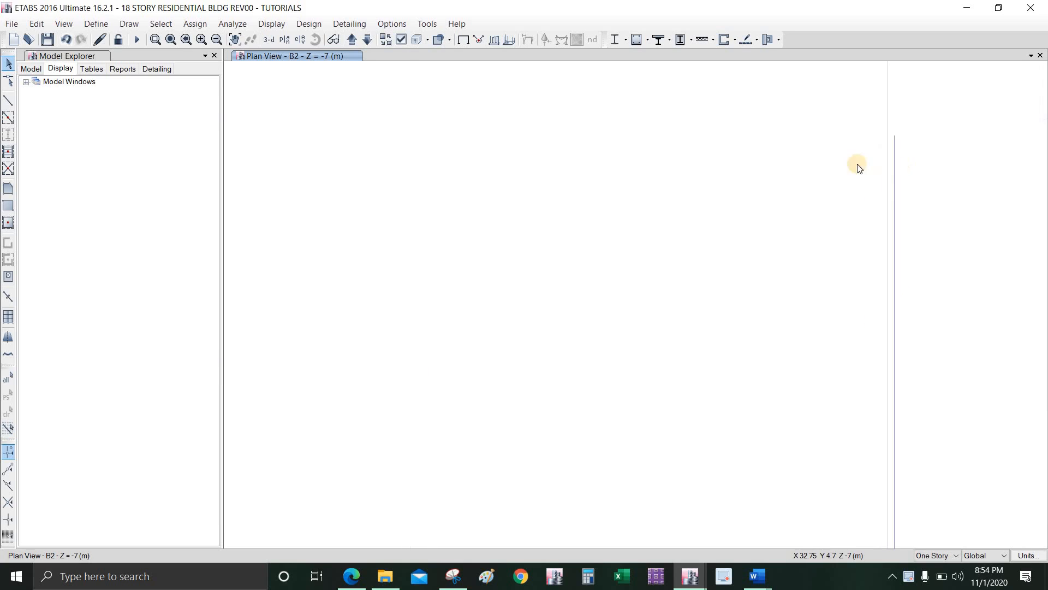
pyautogui.scroll(-2, 834, 401)
pyautogui.scroll(4, 829, 400)
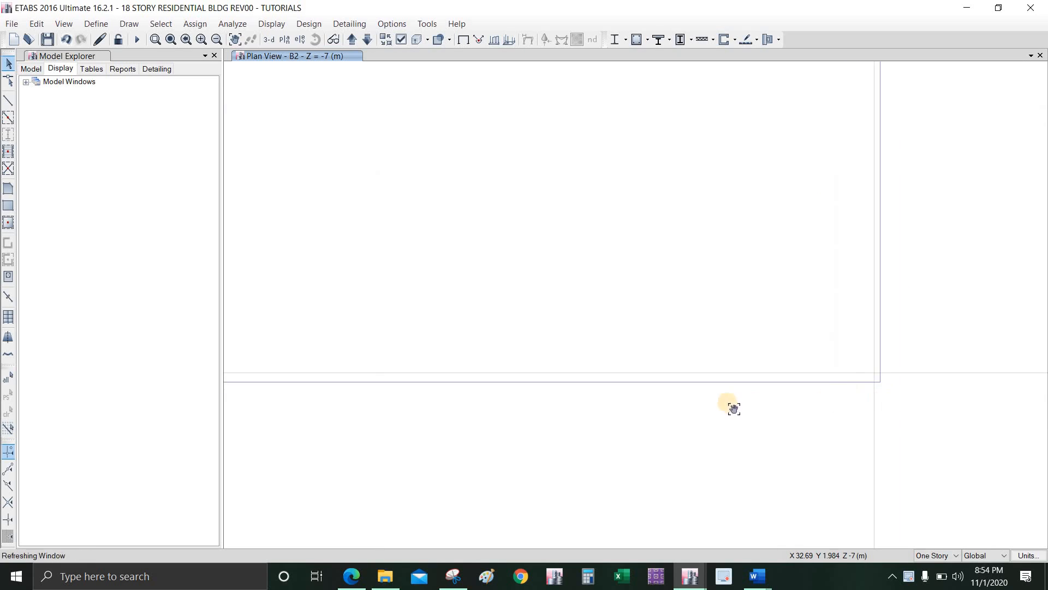
pyautogui.moveTo(731, 404); pyautogui.dragTo(823, 402, button='middle')
pyautogui.moveTo(751, 402)
pyautogui.mouseDown(button='middle')
pyautogui.moveTo(737, 400)
pyautogui.moveTo(756, 402)
pyautogui.mouseUp(button='middle')
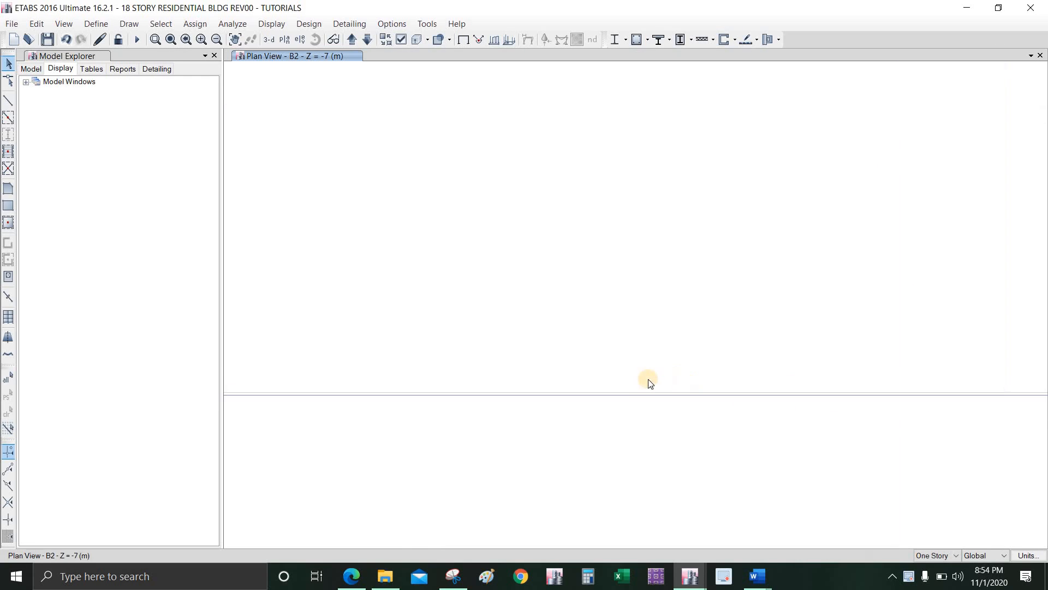
pyautogui.scroll(-3, 648, 379)
pyautogui.moveTo(543, 422); pyautogui.dragTo(623, 430, button='middle')
pyautogui.scroll(-3, 625, 327)
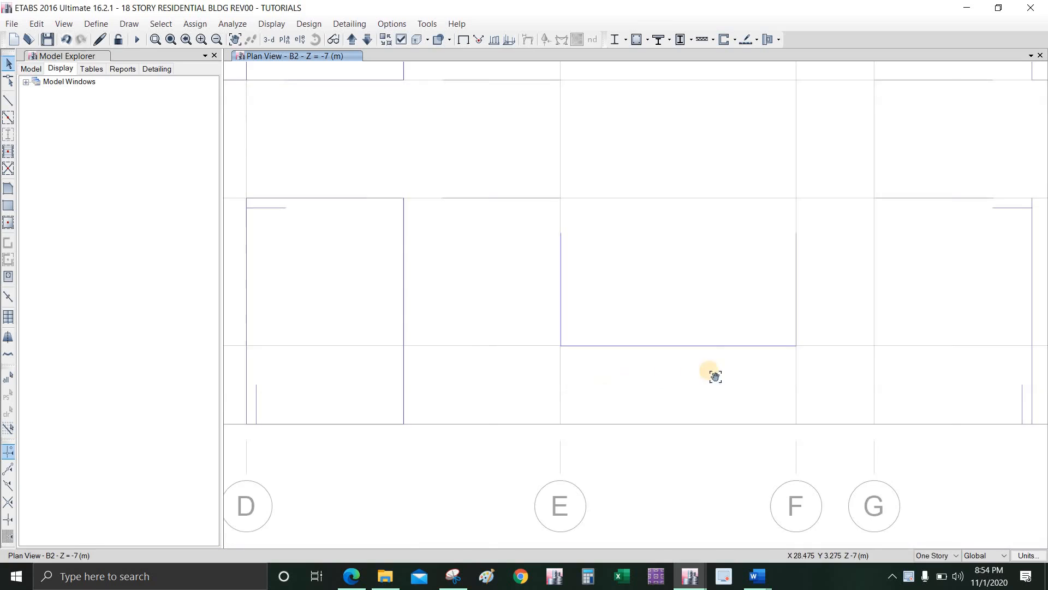
pyautogui.moveTo(711, 373); pyautogui.dragTo(825, 350, button='middle')
pyautogui.scroll(7, 369, 401)
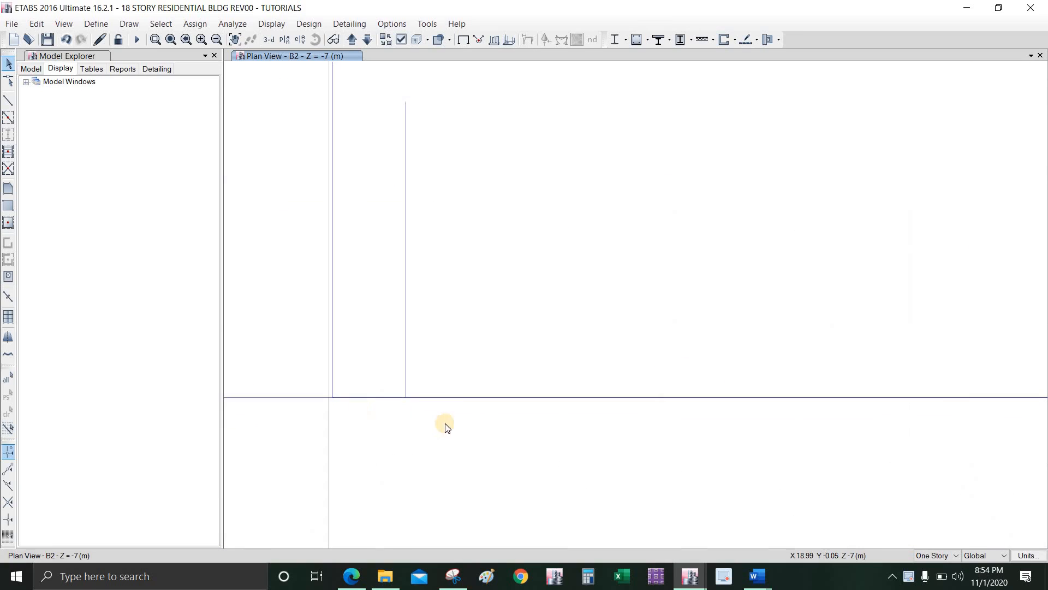
# Step: Review the whole imported B2 plan against the grid and show the plan view of story B1
pyautogui.scroll(-7, 456, 404)
pyautogui.moveTo(533, 308); pyautogui.dragTo(541, 318, button='middle')
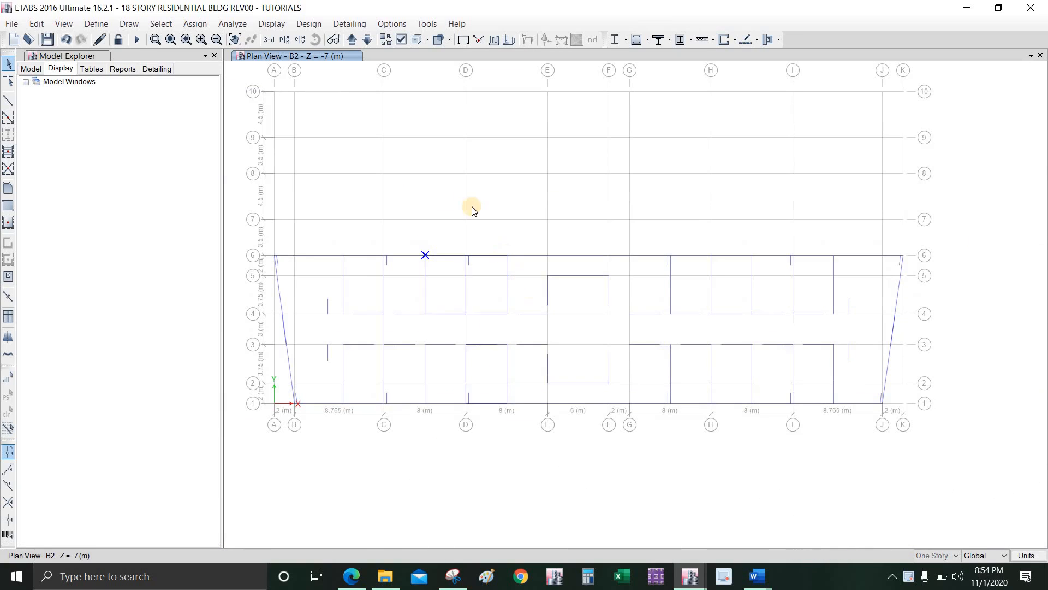
pyautogui.moveTo(477, 198); pyautogui.dragTo(485, 236, button='middle')
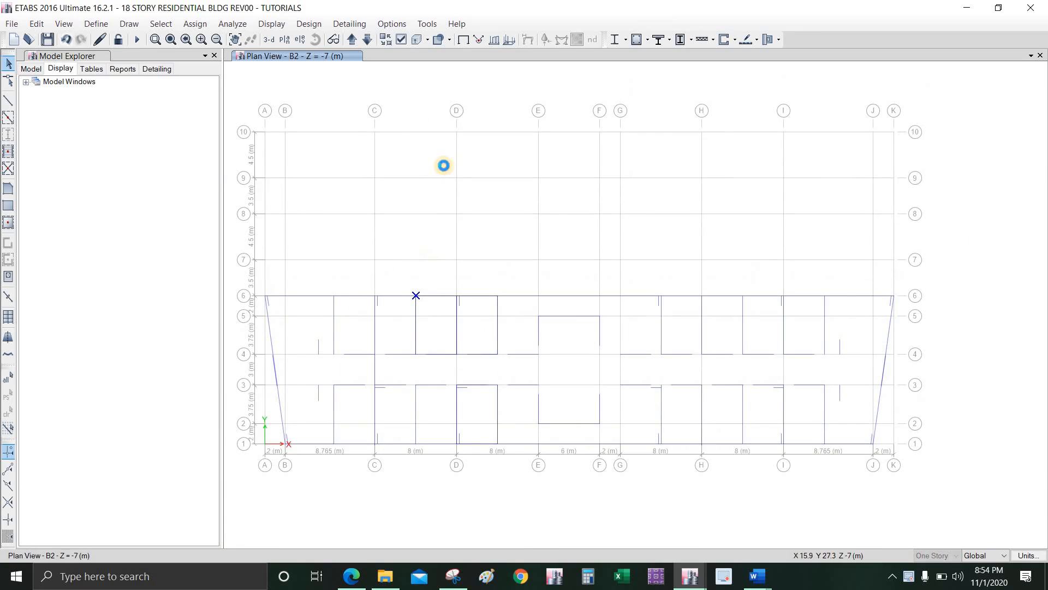
pyautogui.moveTo(620, 282); pyautogui.dragTo(637, 281, button='middle')
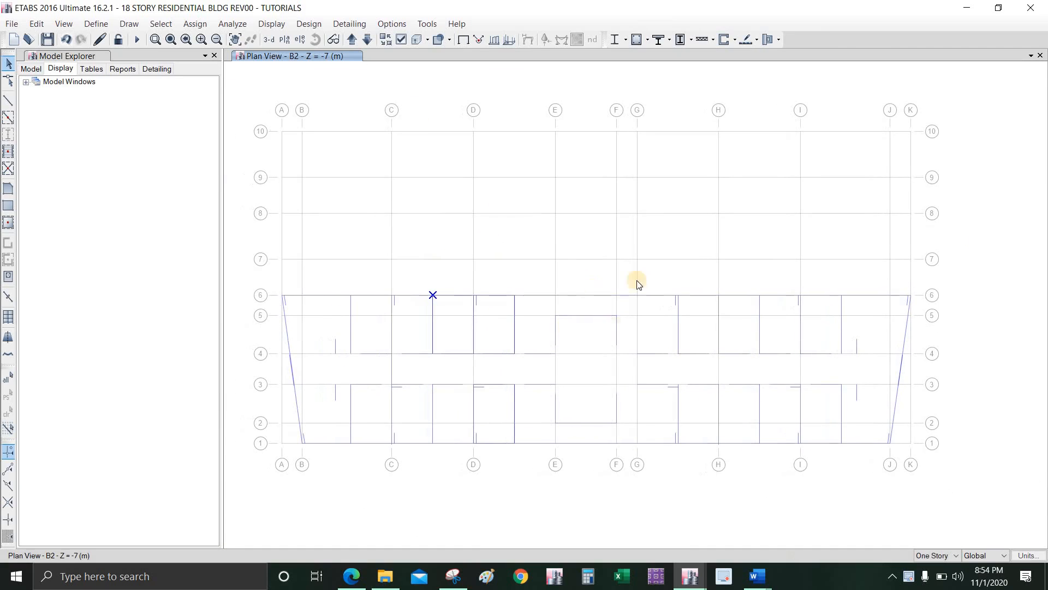
pyautogui.click(352, 40)
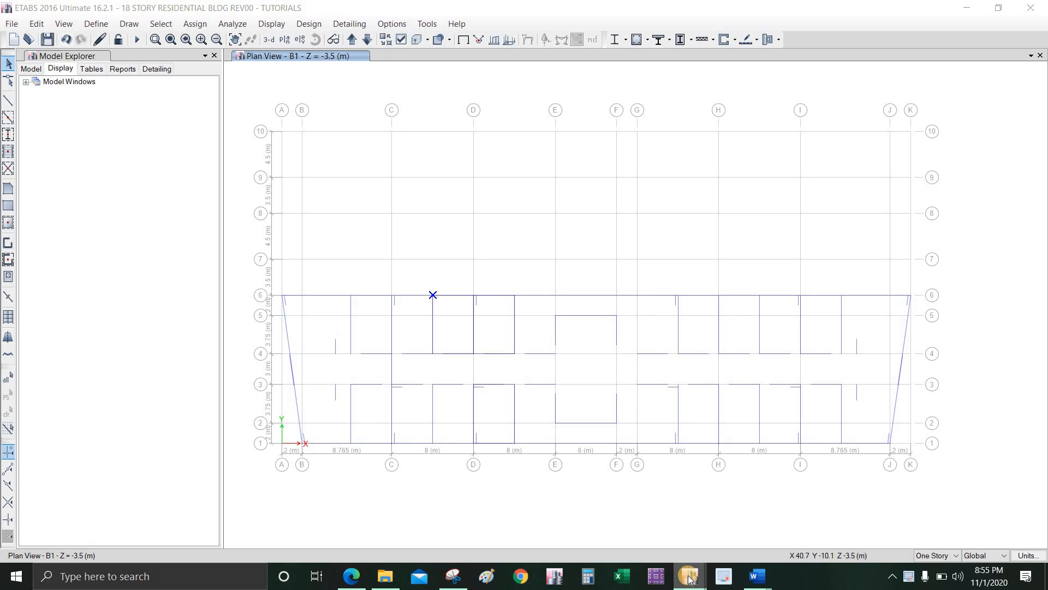
# Step: Switch to the 2B + 18 floors reference model and mark its column sections, circling C1 800 X 1000 44 D32 in blue
pyautogui.moveTo(690, 574)
pyautogui.click(705, 478)
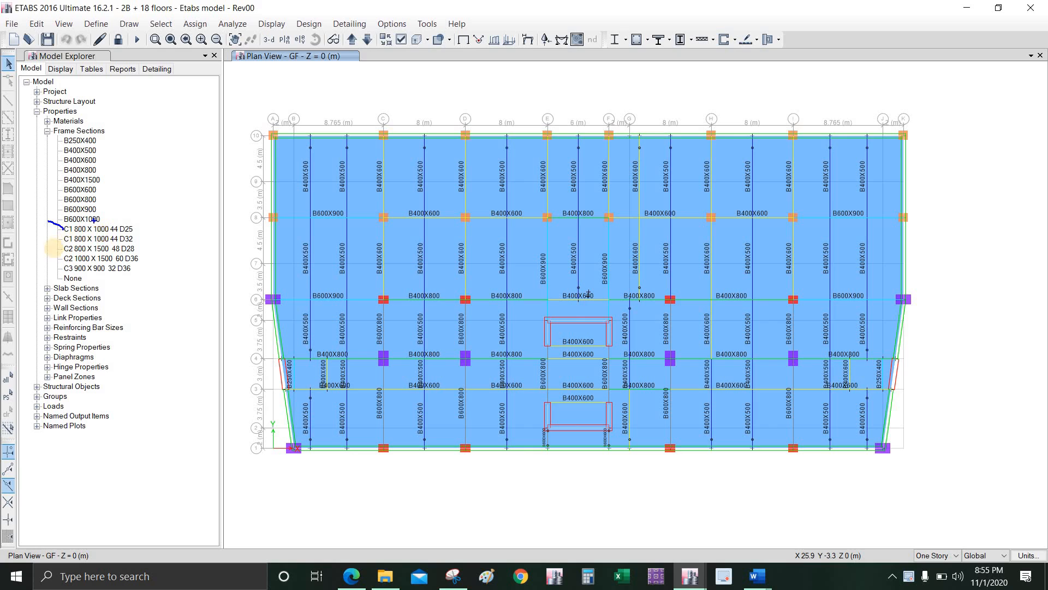
pyautogui.moveTo(62, 251); pyautogui.dragTo(62, 269)
pyautogui.moveTo(136, 244); pyautogui.dragTo(71, 232)
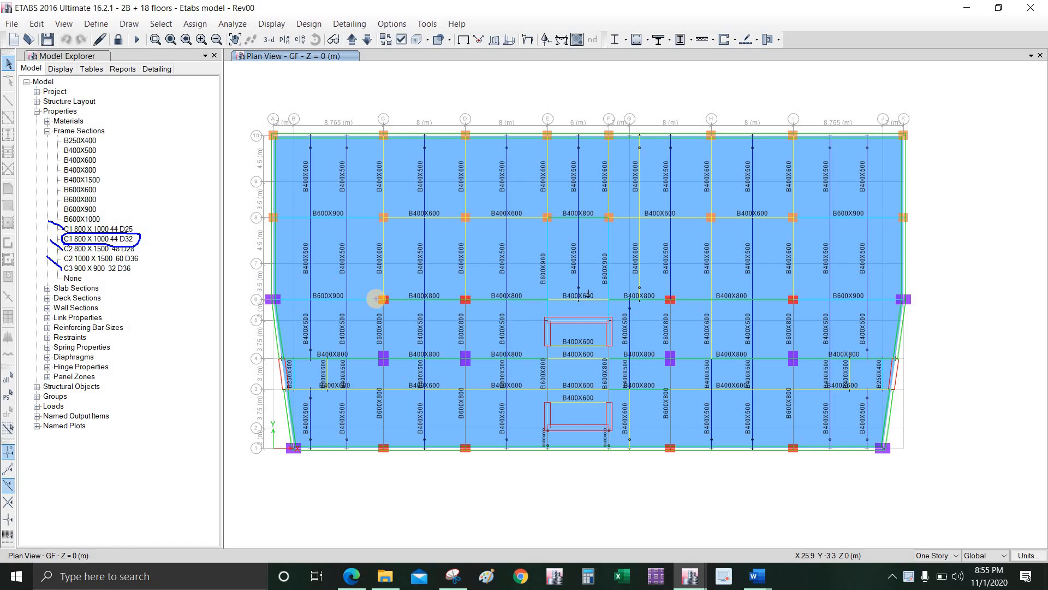
# Step: Circle in blue the eight red C1 columns along grid lines 6 and 1 of the GF plan
pyautogui.moveTo(383, 309)
pyautogui.mouseDown()
pyautogui.moveTo(370, 295)
pyautogui.moveTo(389, 309)
pyautogui.mouseUp()
pyautogui.moveTo(453, 300); pyautogui.dragTo(461, 314)
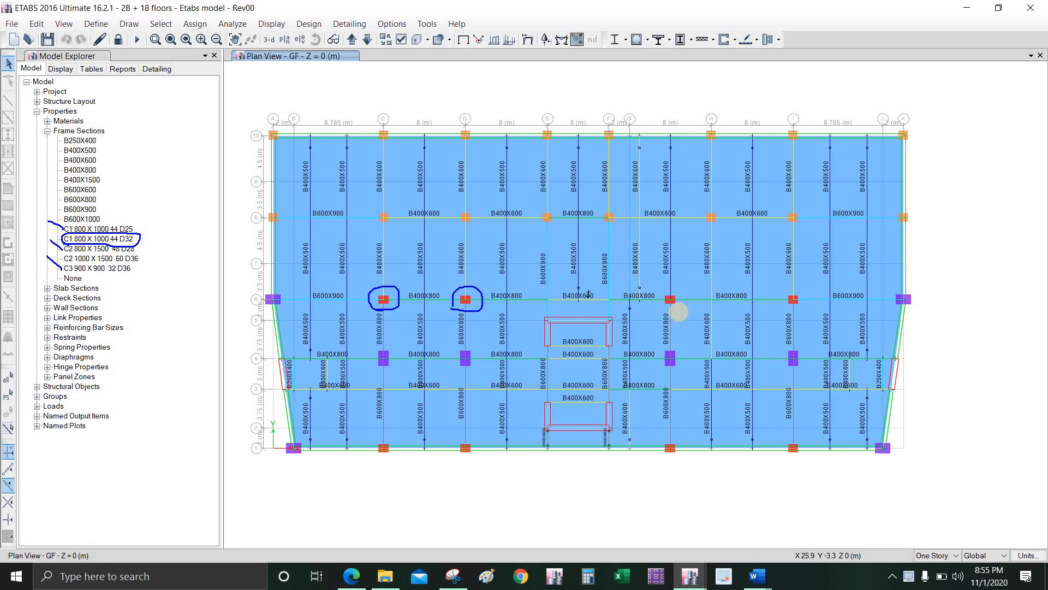
pyautogui.moveTo(660, 310)
pyautogui.mouseDown()
pyautogui.moveTo(674, 308)
pyautogui.moveTo(658, 314)
pyautogui.mouseUp()
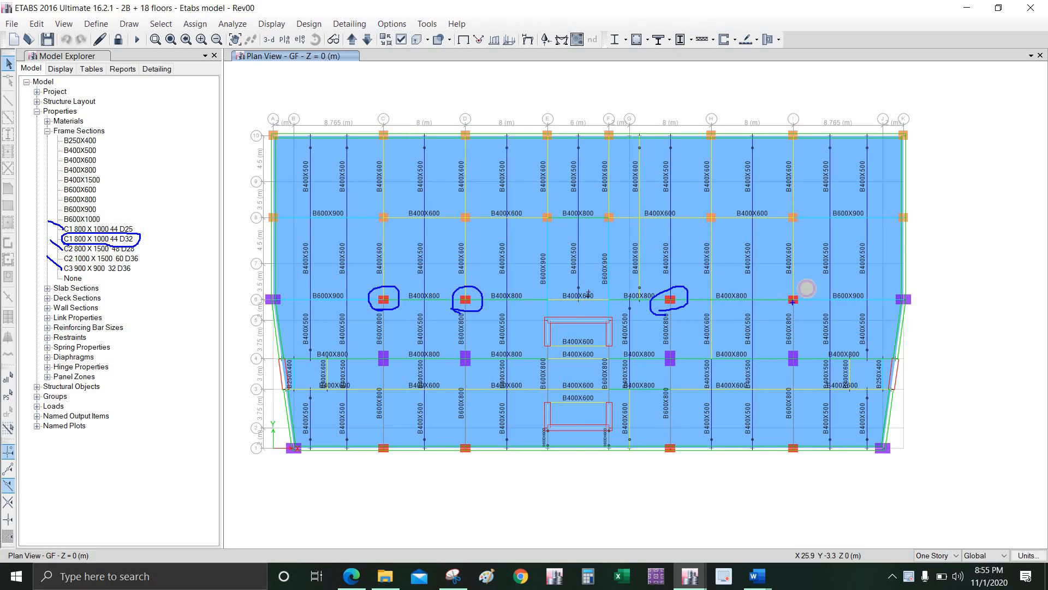
pyautogui.moveTo(806, 288); pyautogui.dragTo(775, 308)
pyautogui.moveTo(781, 435)
pyautogui.mouseDown()
pyautogui.moveTo(802, 442)
pyautogui.moveTo(789, 458)
pyautogui.moveTo(782, 448)
pyautogui.mouseUp()
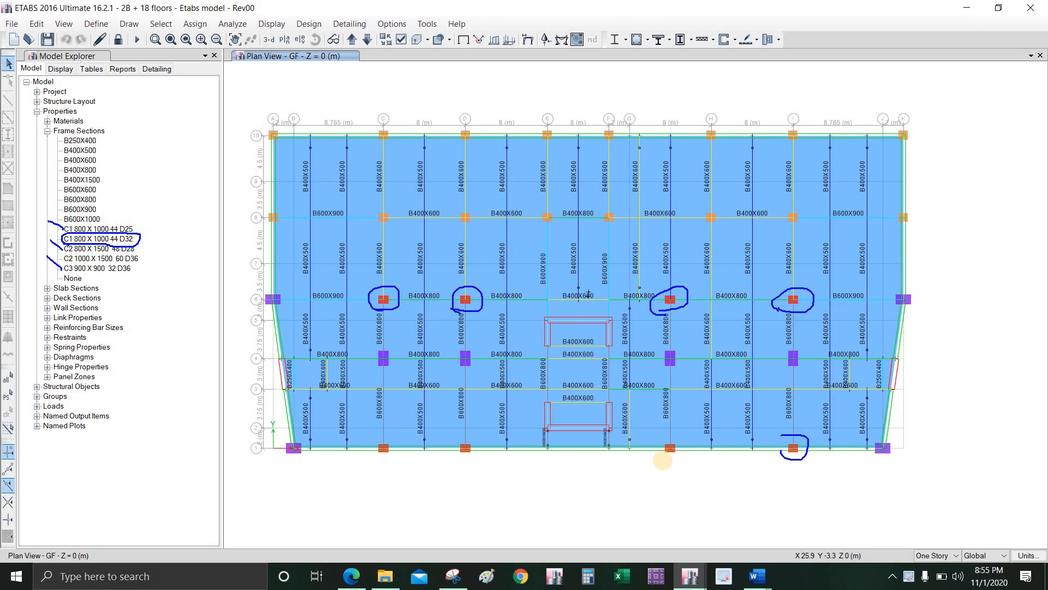
pyautogui.moveTo(685, 426); pyautogui.dragTo(666, 461)
pyautogui.moveTo(459, 460)
pyautogui.mouseDown()
pyautogui.moveTo(445, 433)
pyautogui.moveTo(461, 459)
pyautogui.moveTo(443, 441)
pyautogui.moveTo(363, 454)
pyautogui.moveTo(394, 463)
pyautogui.mouseUp()
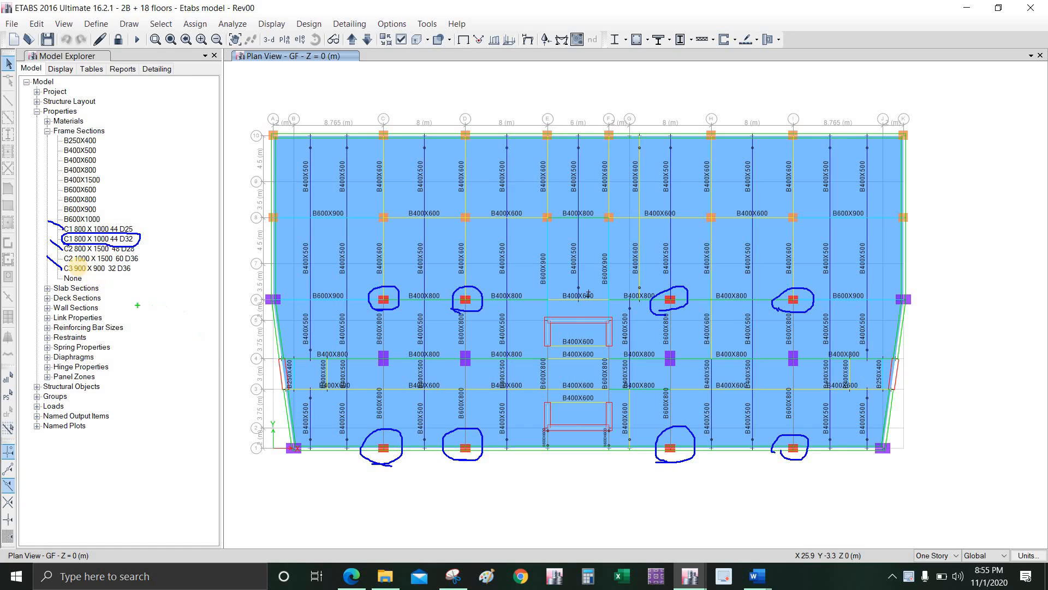
# Step: Circle in green the C2 1000 X 1500 60 D36 section and the eight purple columns on grid lines 1, 4 and 6
pyautogui.moveTo(80, 266)
pyautogui.mouseDown()
pyautogui.moveTo(145, 260)
pyautogui.moveTo(109, 253)
pyautogui.moveTo(62, 264)
pyautogui.mouseUp()
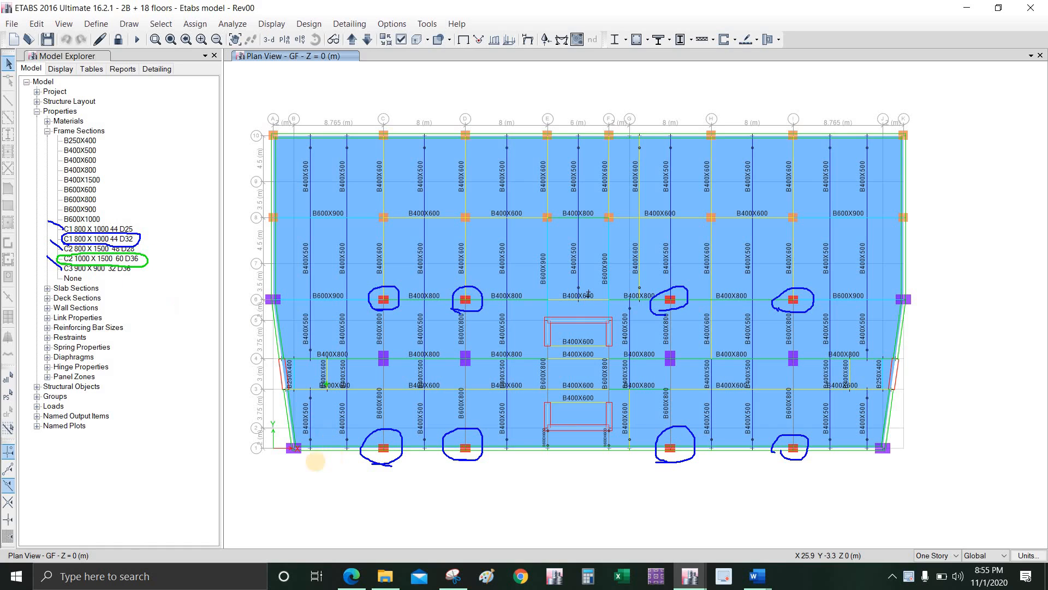
pyautogui.moveTo(279, 460)
pyautogui.mouseDown()
pyautogui.moveTo(303, 457)
pyautogui.moveTo(276, 458)
pyautogui.mouseUp()
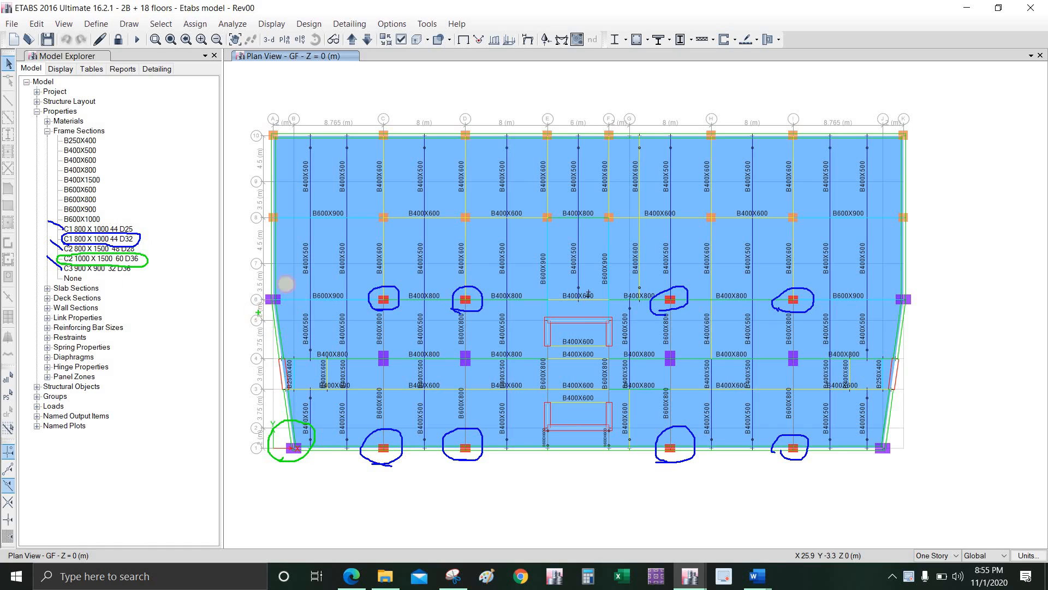
pyautogui.moveTo(270, 315); pyautogui.dragTo(261, 308)
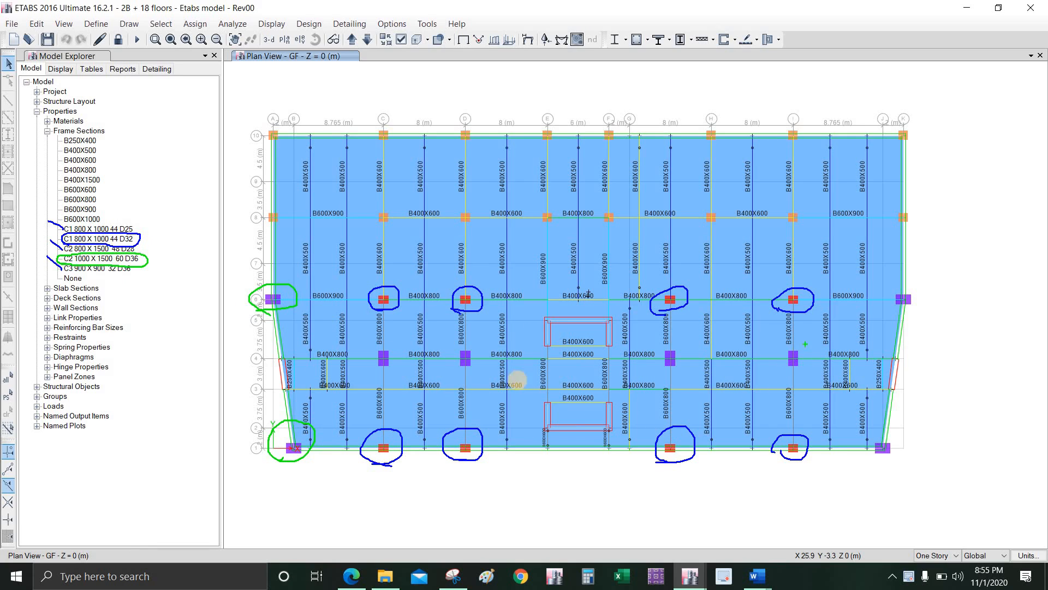
pyautogui.moveTo(401, 346)
pyautogui.mouseDown()
pyautogui.moveTo(384, 344)
pyautogui.moveTo(406, 350)
pyautogui.mouseUp()
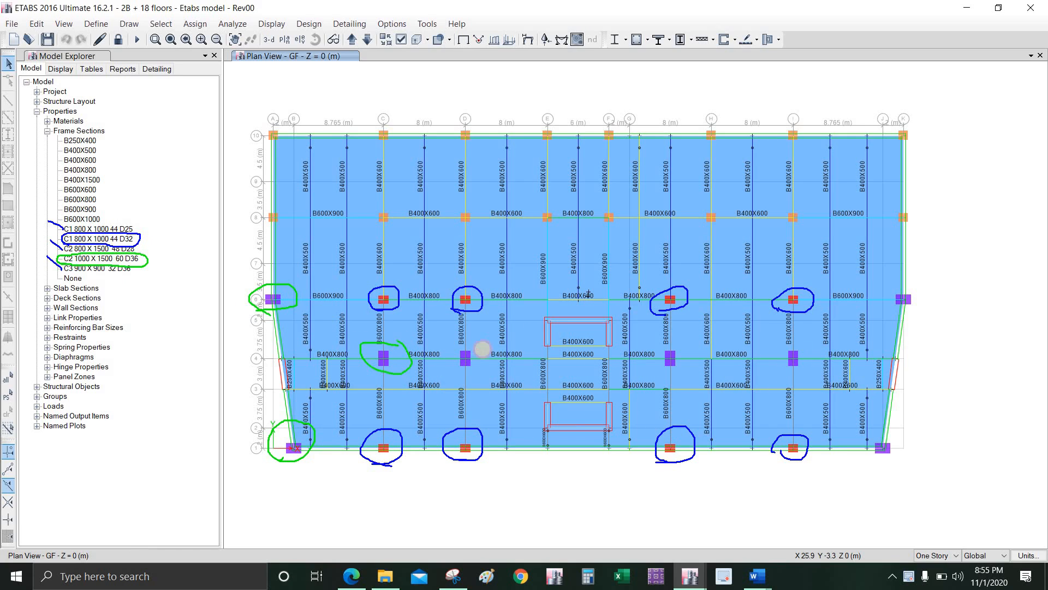
pyautogui.moveTo(482, 348)
pyautogui.mouseDown()
pyautogui.moveTo(454, 365)
pyautogui.moveTo(478, 337)
pyautogui.mouseUp()
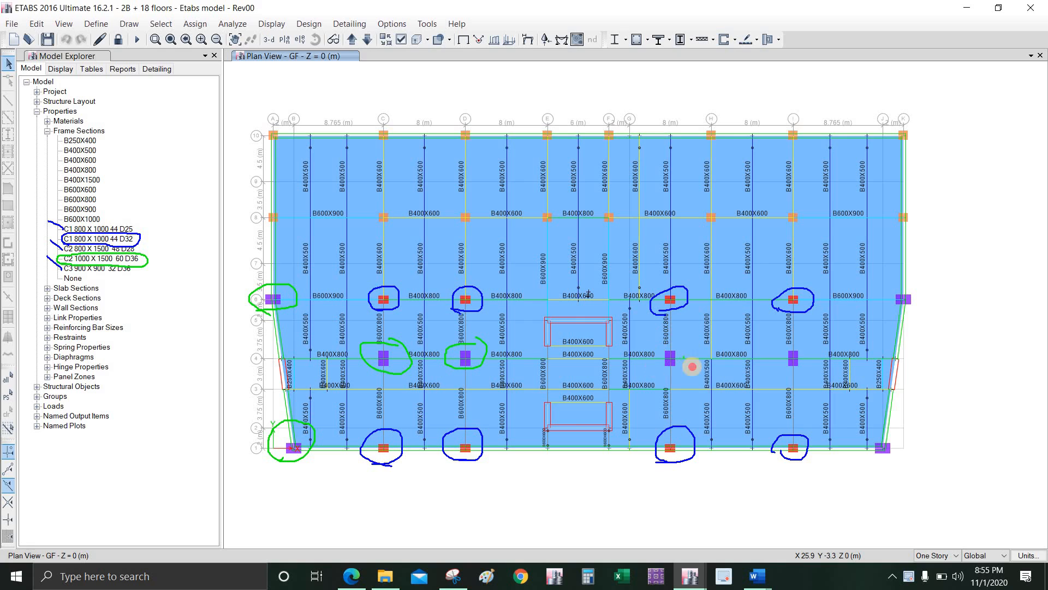
pyautogui.moveTo(689, 343); pyautogui.dragTo(694, 358)
pyautogui.moveTo(796, 344)
pyautogui.mouseDown()
pyautogui.moveTo(786, 373)
pyautogui.moveTo(811, 352)
pyautogui.mouseUp()
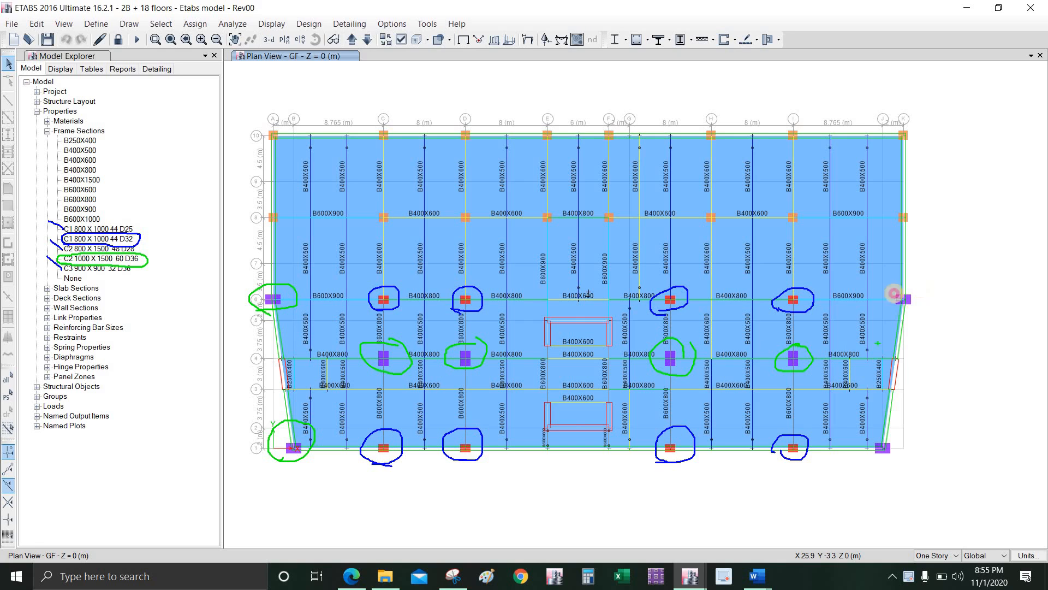
pyautogui.moveTo(894, 293); pyautogui.dragTo(926, 290)
pyautogui.moveTo(898, 431)
pyautogui.mouseDown()
pyautogui.moveTo(895, 454)
pyautogui.moveTo(902, 430)
pyautogui.mouseUp()
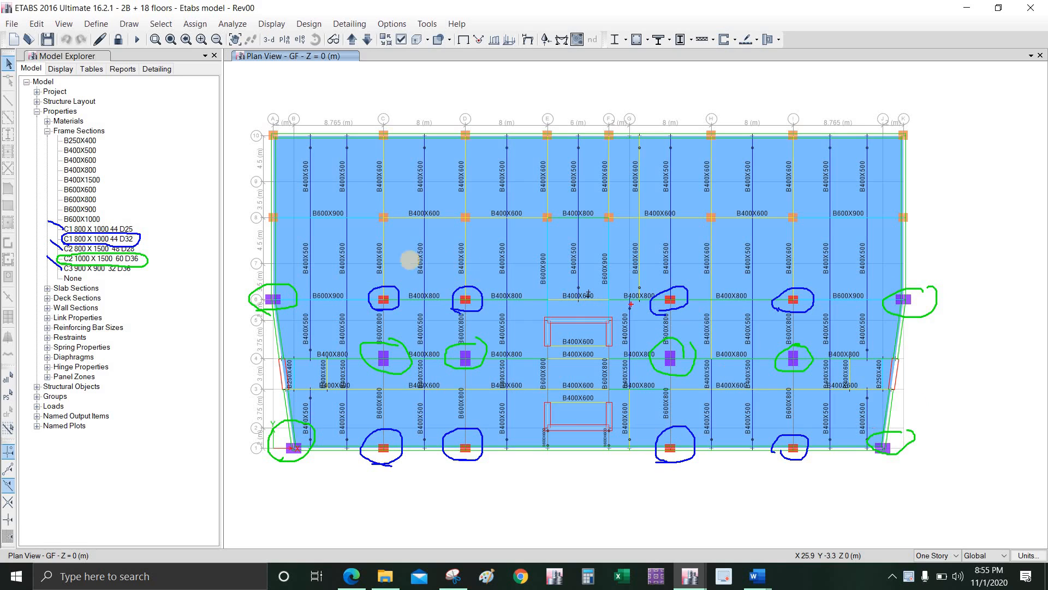
# Step: Circle in red the columns on grid lines 8 and 10, both core walls between E and F, and the sloped edge walls between 3 and 4
pyautogui.moveTo(258, 228)
pyautogui.mouseDown()
pyautogui.moveTo(667, 232)
pyautogui.moveTo(900, 219)
pyautogui.moveTo(876, 117)
pyautogui.mouseUp()
pyautogui.moveTo(507, 119)
pyautogui.mouseDown()
pyautogui.moveTo(298, 109)
pyautogui.moveTo(264, 207)
pyautogui.moveTo(285, 227)
pyautogui.mouseUp()
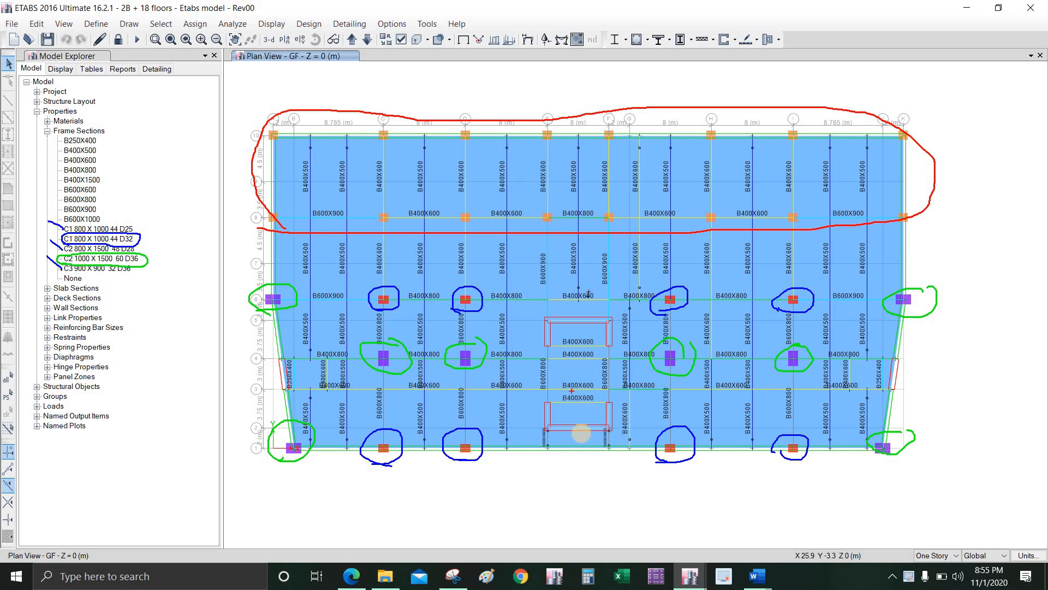
pyautogui.moveTo(524, 404)
pyautogui.mouseDown()
pyautogui.moveTo(616, 400)
pyautogui.moveTo(616, 415)
pyautogui.mouseUp()
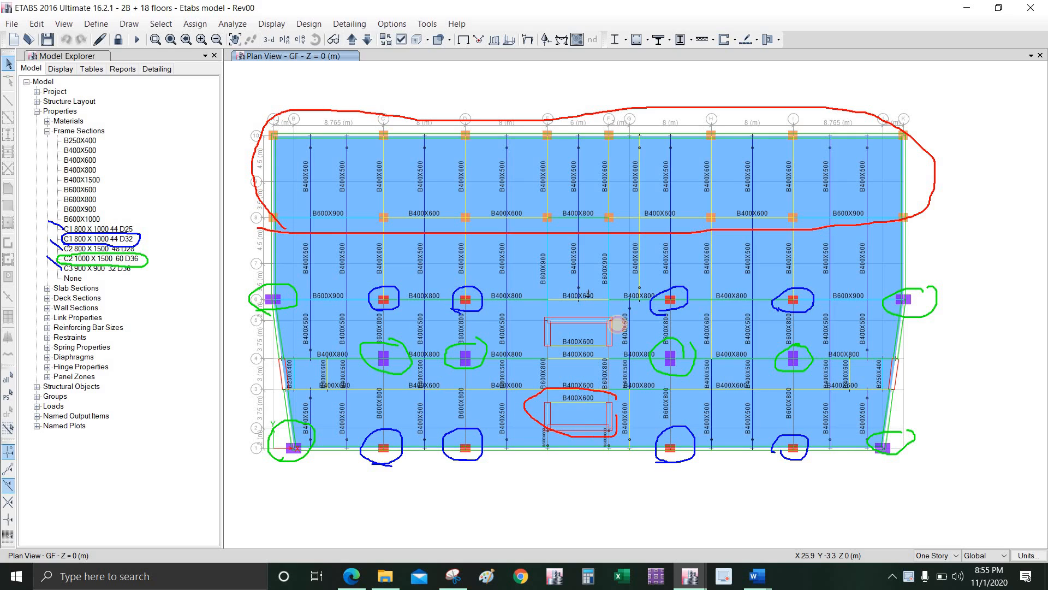
pyautogui.moveTo(545, 309)
pyautogui.mouseDown()
pyautogui.moveTo(612, 351)
pyautogui.moveTo(614, 305)
pyautogui.mouseUp()
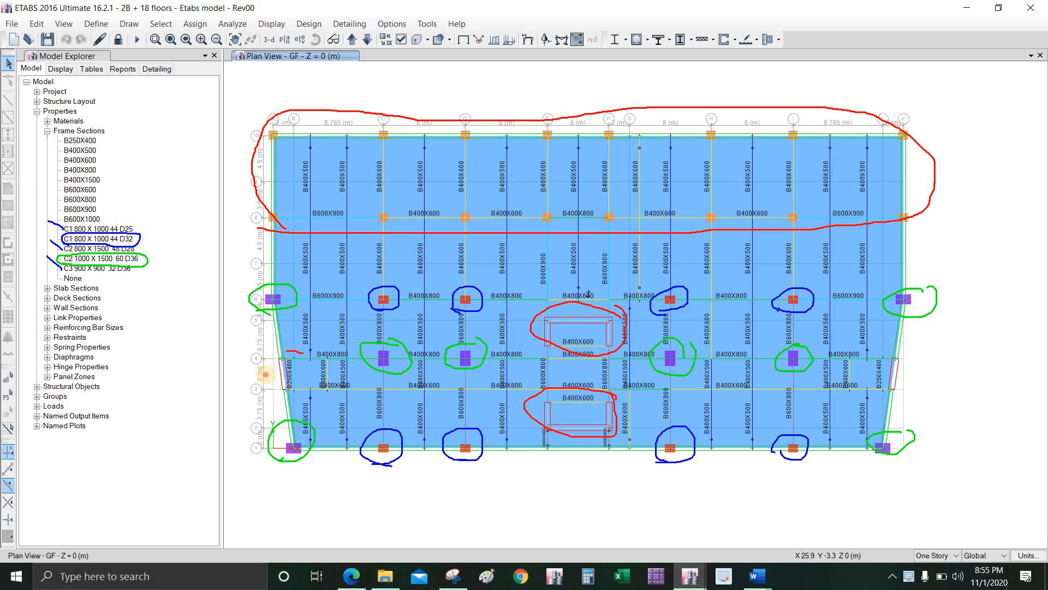
pyautogui.moveTo(266, 374); pyautogui.dragTo(298, 350)
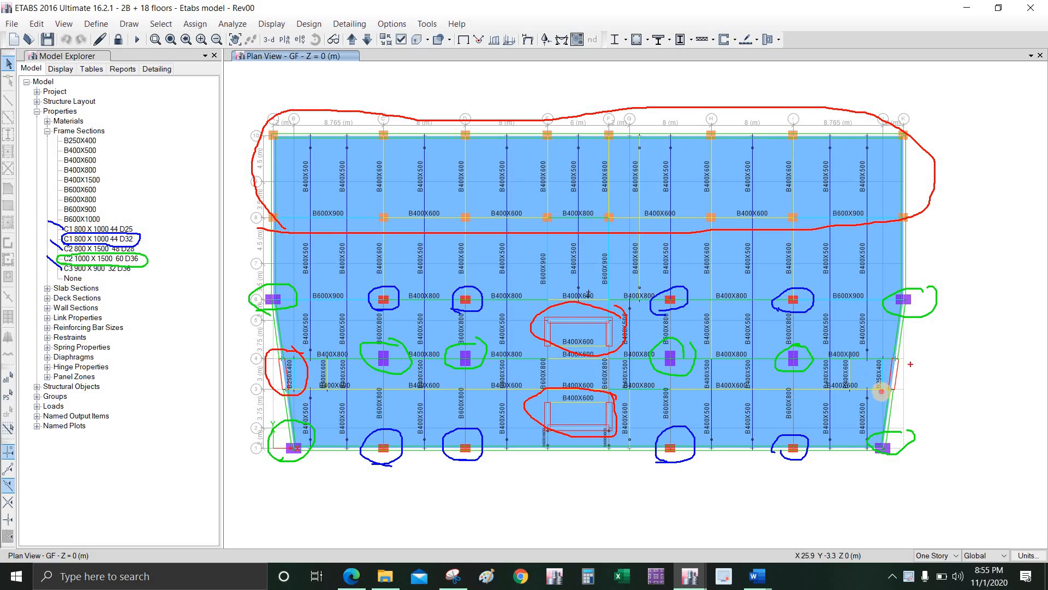
pyautogui.moveTo(881, 391); pyautogui.dragTo(904, 354)
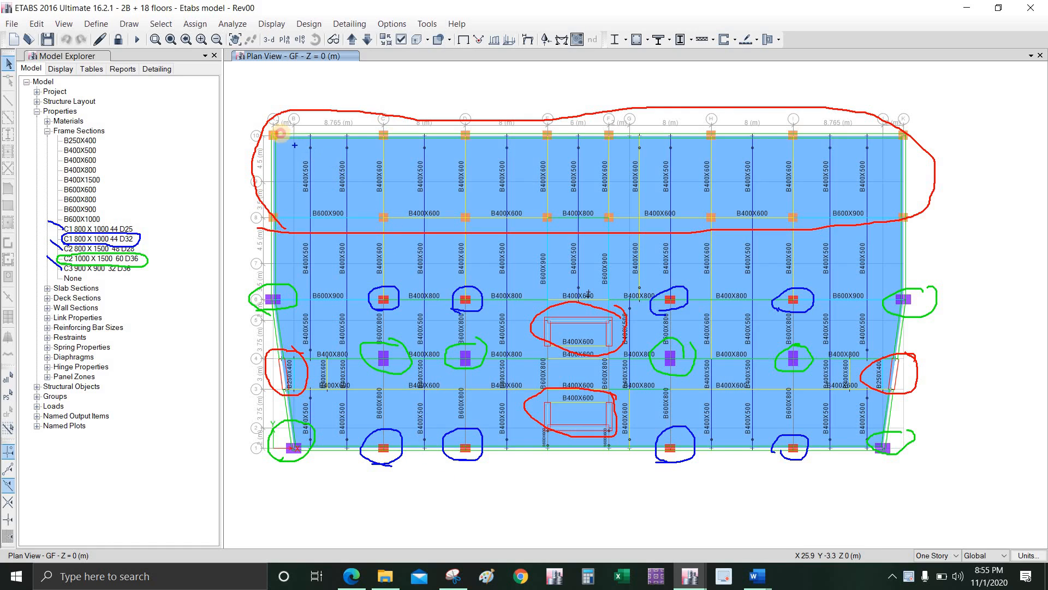
# Step: Trace the full perimeter of the GF plan in blue, then clear all the markings
pyautogui.moveTo(280, 133); pyautogui.dragTo(425, 136)
pyautogui.moveTo(570, 129)
pyautogui.mouseDown()
pyautogui.moveTo(889, 124)
pyautogui.moveTo(911, 188)
pyautogui.mouseUp()
pyautogui.moveTo(894, 323)
pyautogui.mouseDown()
pyautogui.moveTo(888, 416)
pyautogui.moveTo(735, 450)
pyautogui.moveTo(306, 432)
pyautogui.moveTo(274, 189)
pyautogui.moveTo(277, 136)
pyautogui.mouseUp()
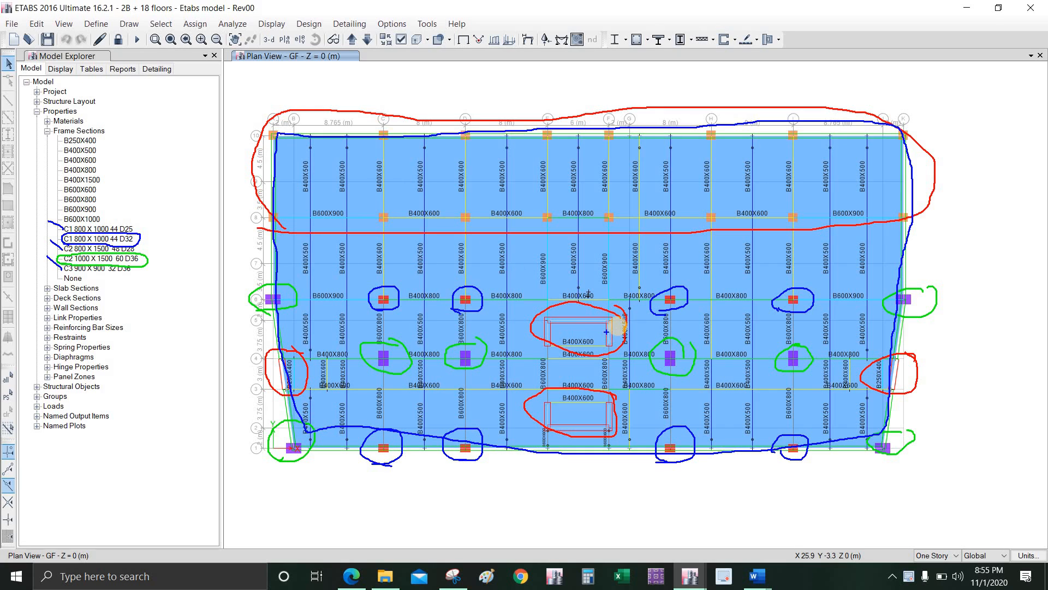
pyautogui.press('Escape')
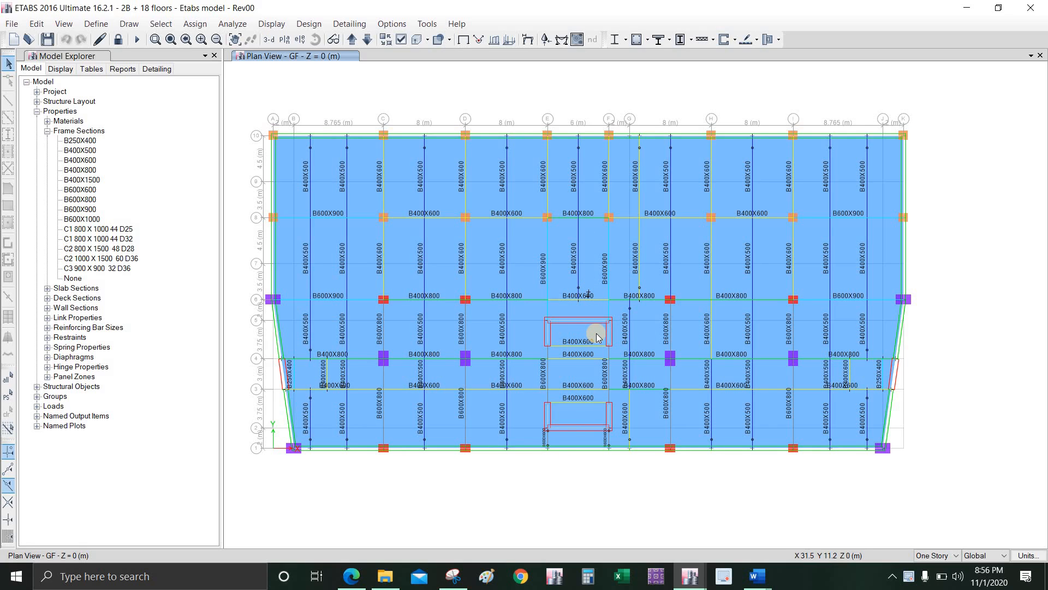
# Step: Mark the upper core wall's alignment with the grid F columns in blue, with red circles and arrows for shifting the neighbouring column positions onto them
pyautogui.moveTo(610, 339)
pyautogui.mouseDown()
pyautogui.moveTo(592, 318)
pyautogui.moveTo(548, 323)
pyautogui.moveTo(546, 343)
pyautogui.mouseUp()
pyautogui.moveTo(610, 317); pyautogui.dragTo(606, 217)
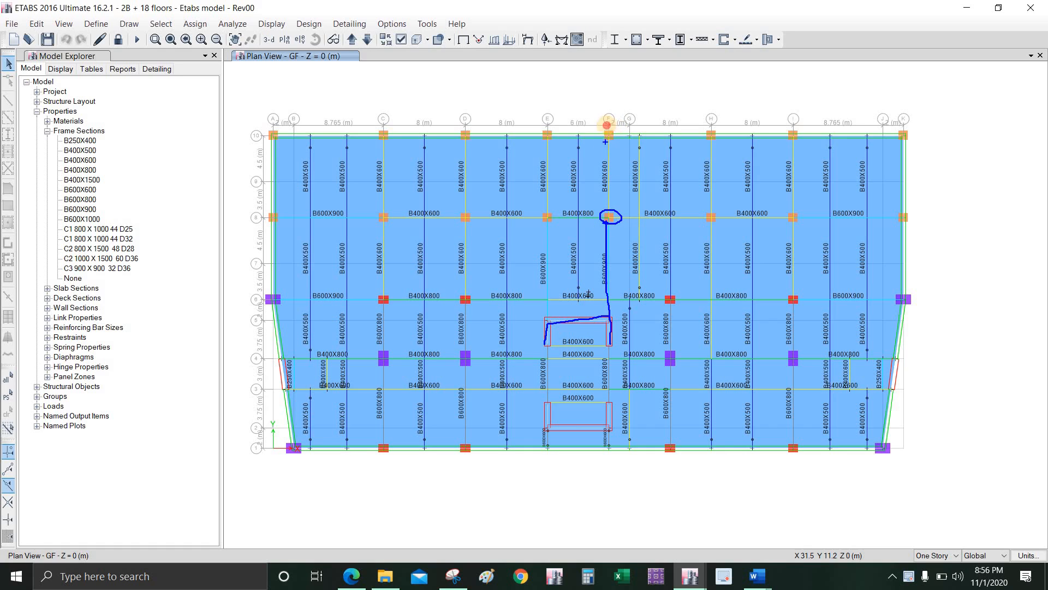
pyautogui.moveTo(612, 145); pyautogui.dragTo(606, 129)
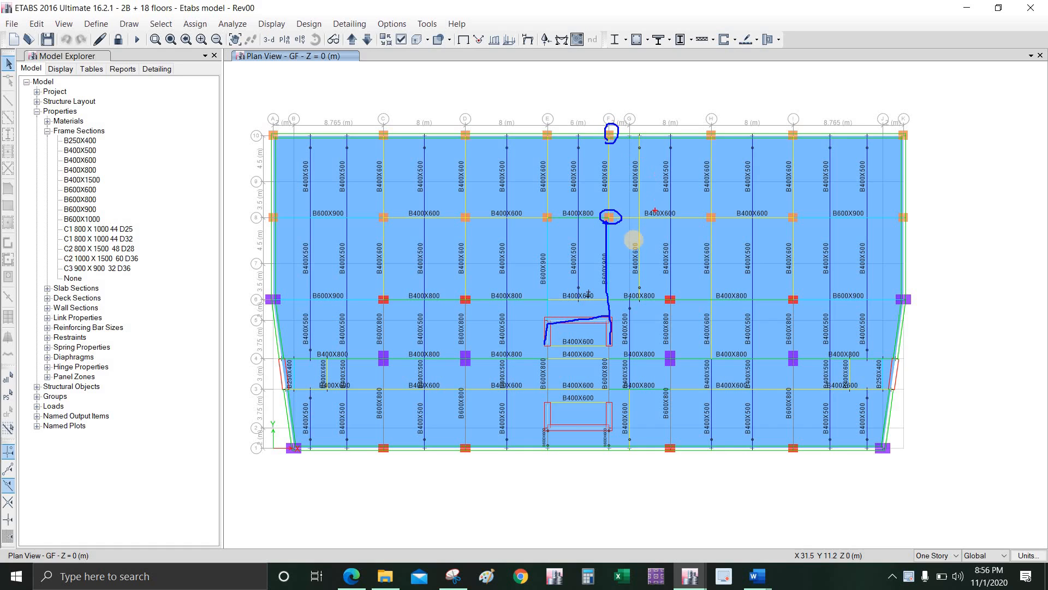
pyautogui.moveTo(651, 209); pyautogui.dragTo(639, 221)
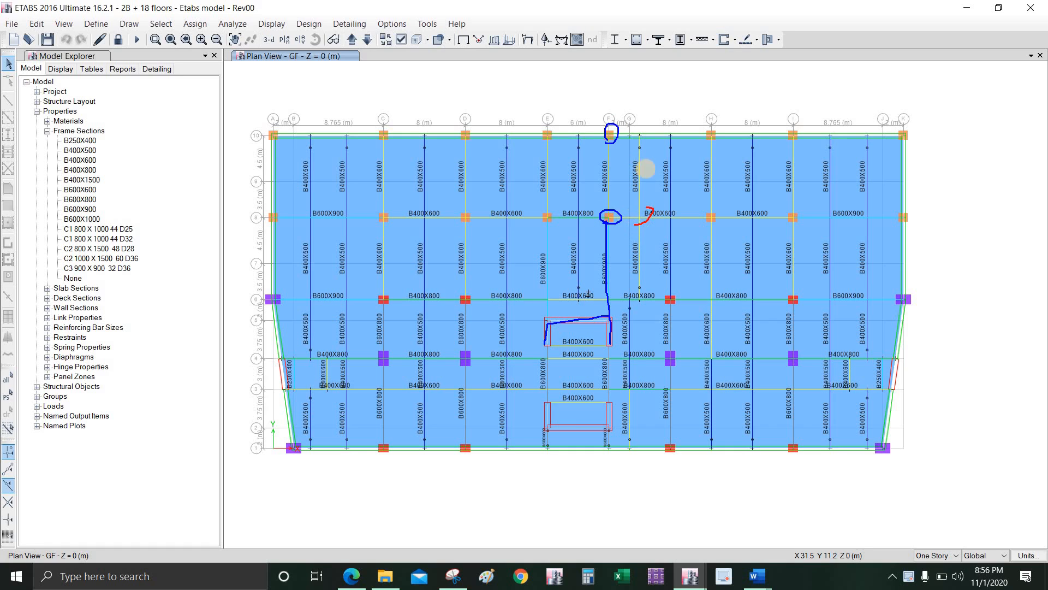
pyautogui.click(636, 163)
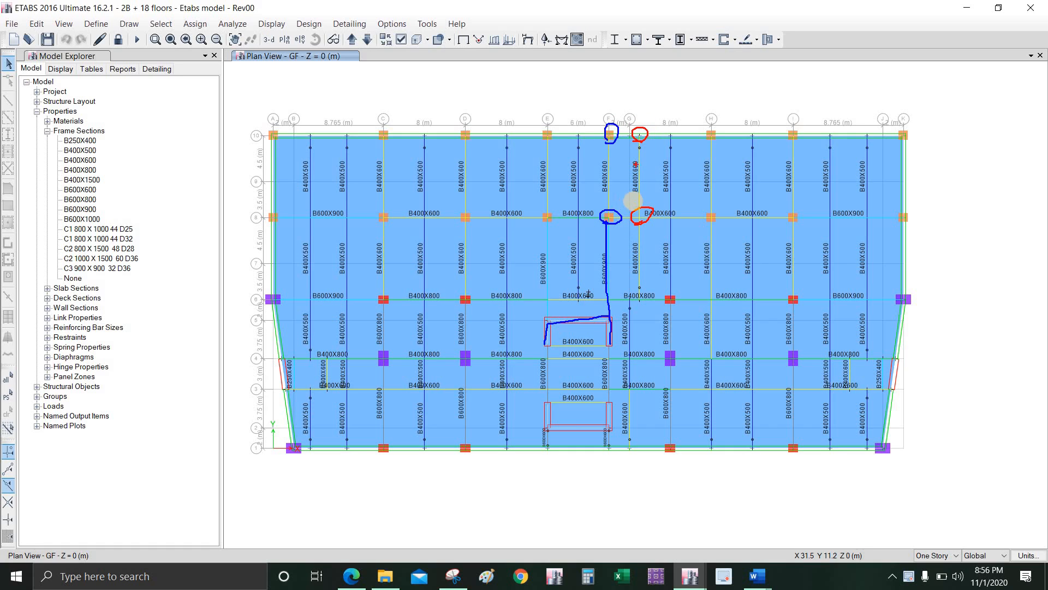
pyautogui.click(633, 202)
pyautogui.moveTo(626, 212); pyautogui.dragTo(629, 212)
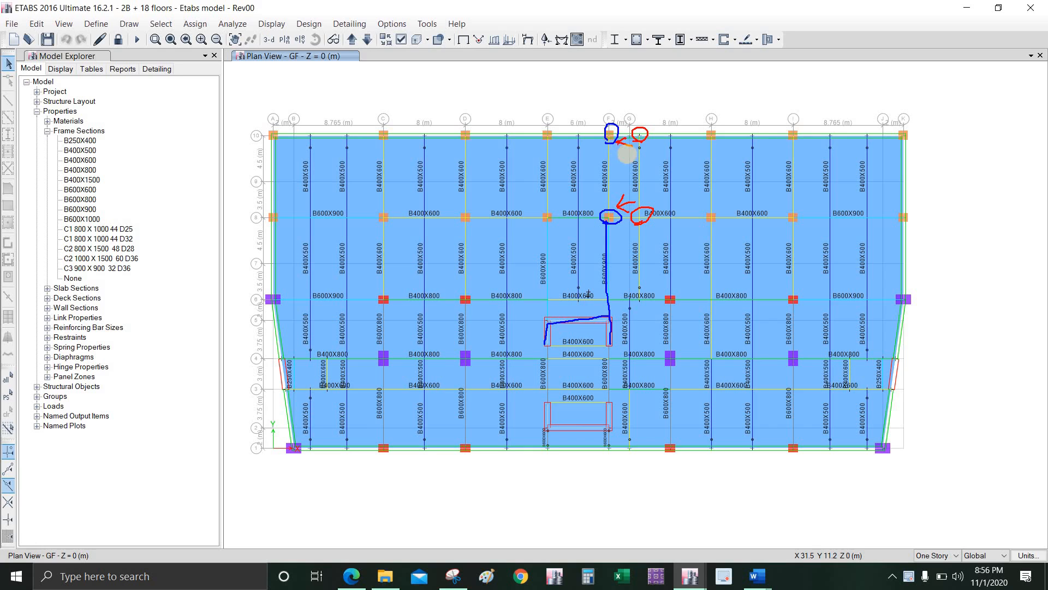
pyautogui.click(645, 164)
# Step: Underline column section C3 900 X 900 32 D36, mark grid lines 10 and 8 in red, and clear the markings
pyautogui.moveTo(60, 269); pyautogui.dragTo(132, 277)
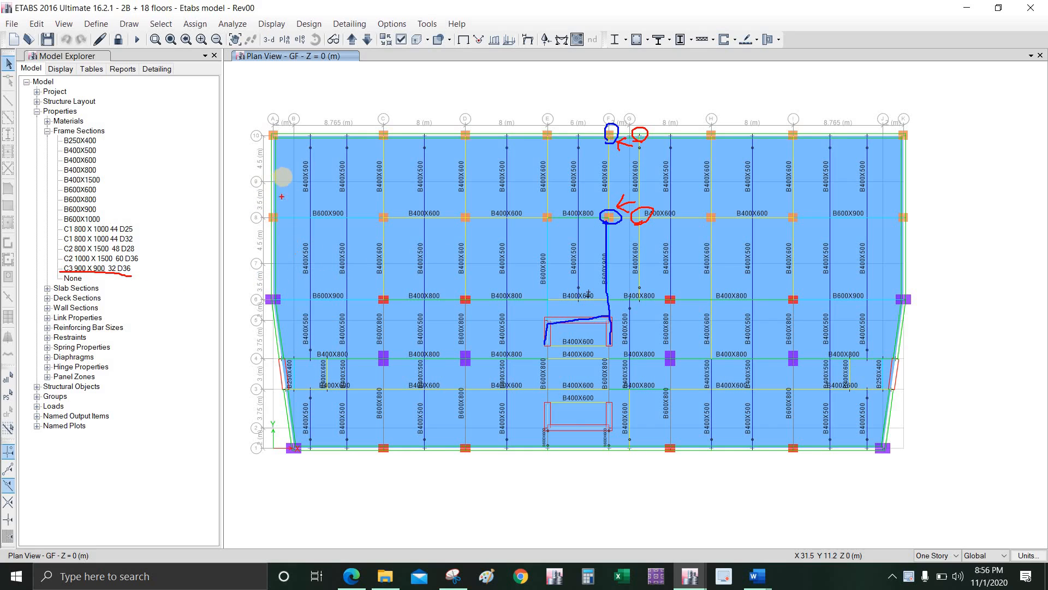
pyautogui.moveTo(239, 124); pyautogui.dragTo(246, 134)
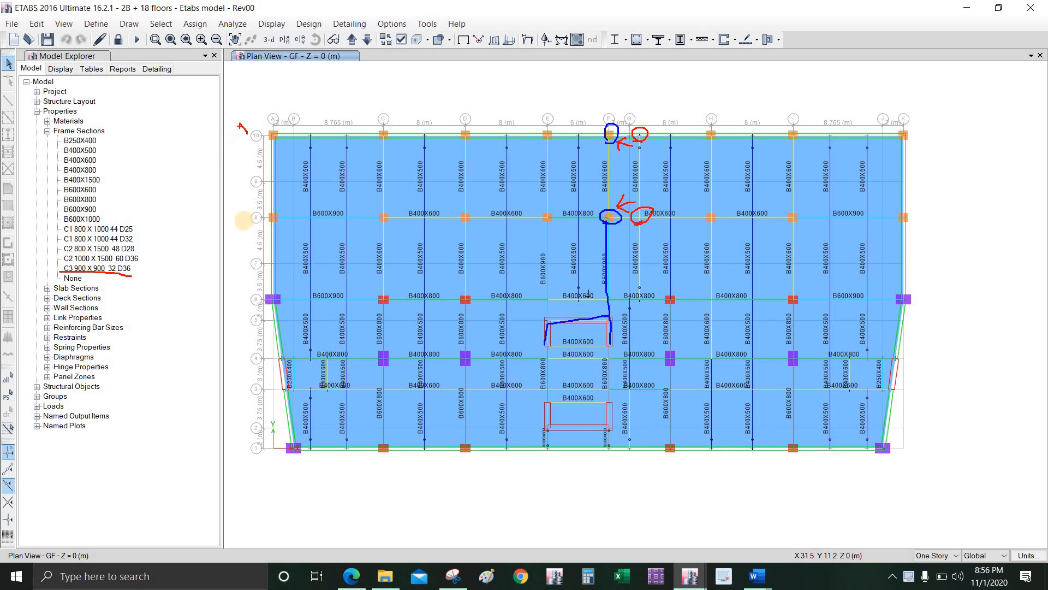
pyautogui.moveTo(245, 220); pyautogui.dragTo(239, 204)
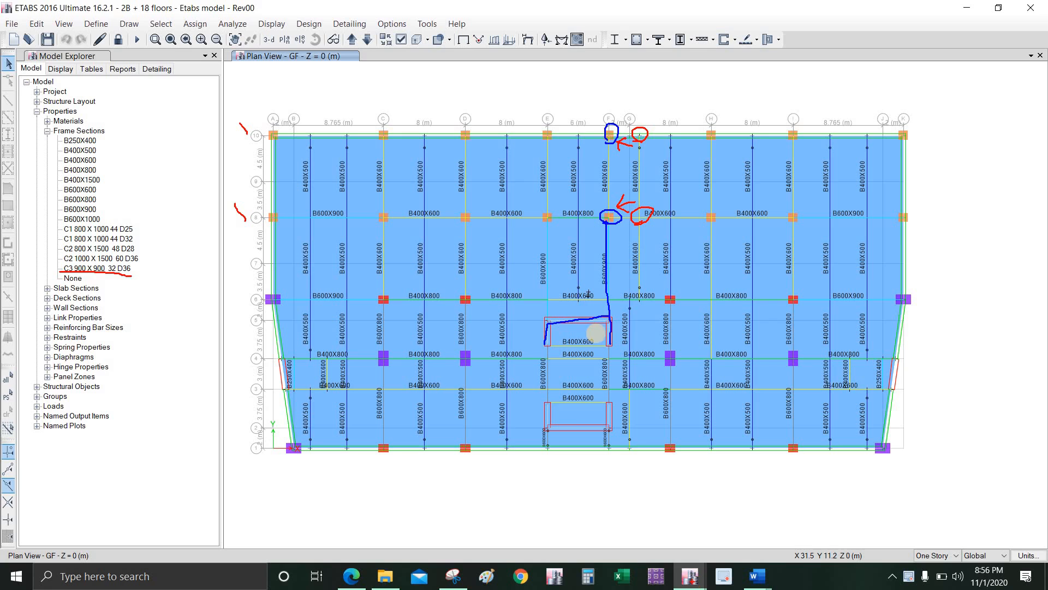
pyautogui.press('Escape')
# Step: Switch to the 18 STORY RESIDENTIAL BLDG REV00 - TUTORIALS model and display the B1 plan view
pyautogui.click(690, 574)
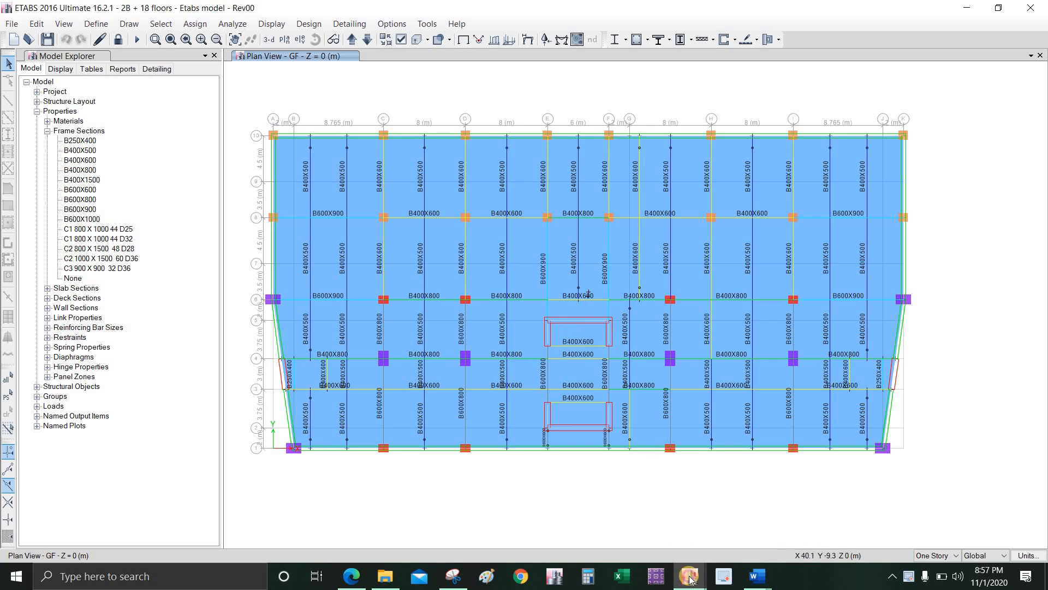
pyautogui.click(648, 537)
pyautogui.moveTo(517, 298); pyautogui.dragTo(511, 300, button='middle')
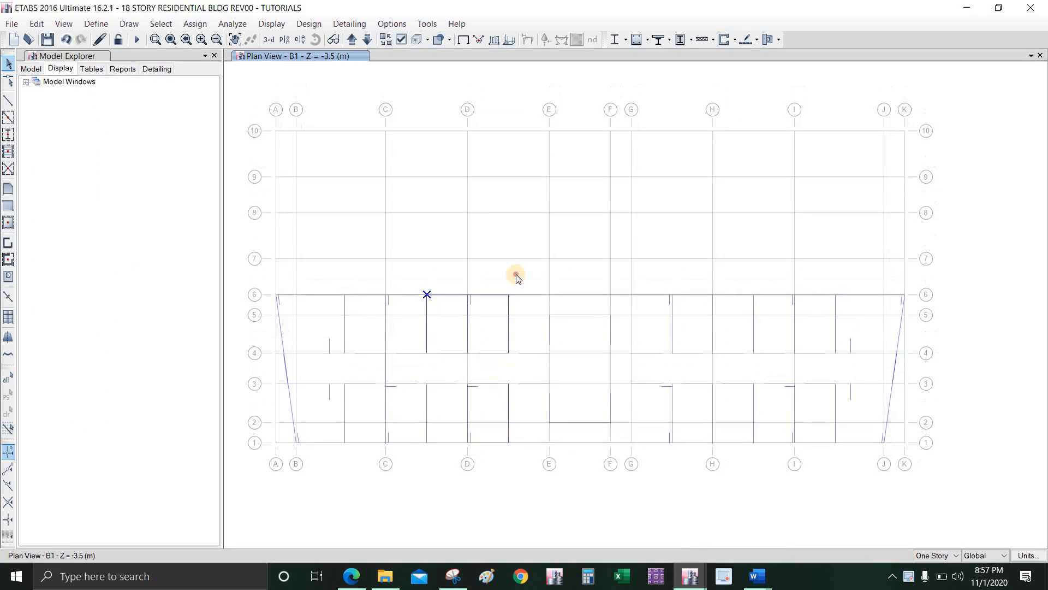
pyautogui.click(286, 40)
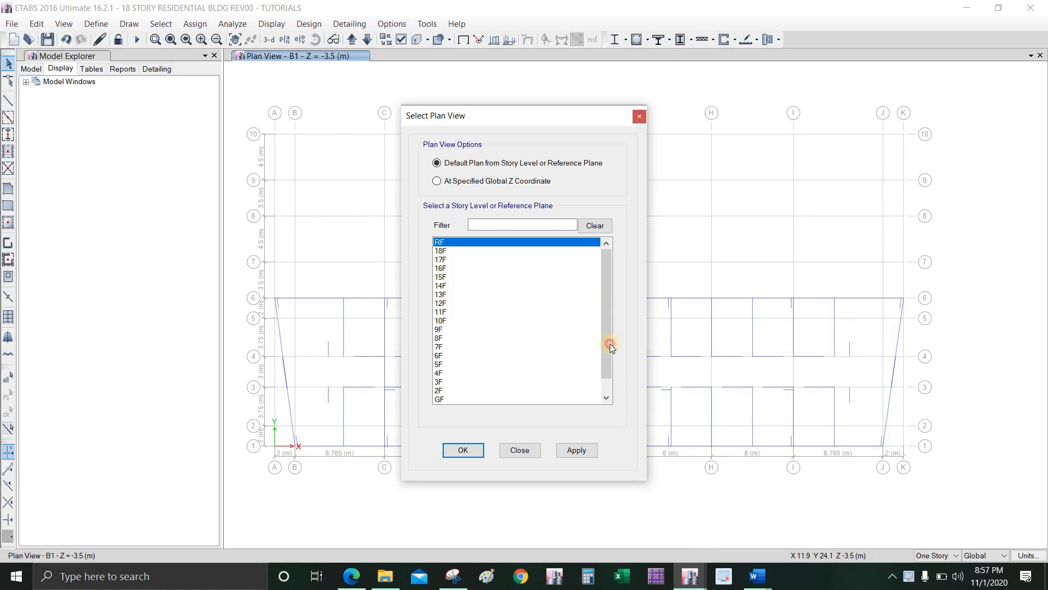
pyautogui.click(611, 342)
pyautogui.click(457, 391)
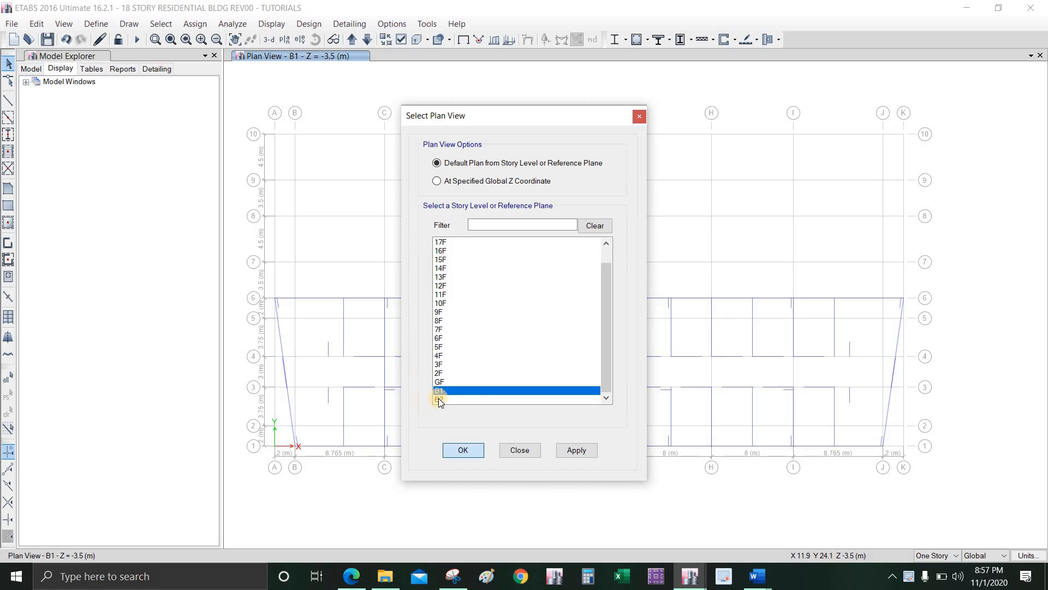
pyautogui.press('Return')
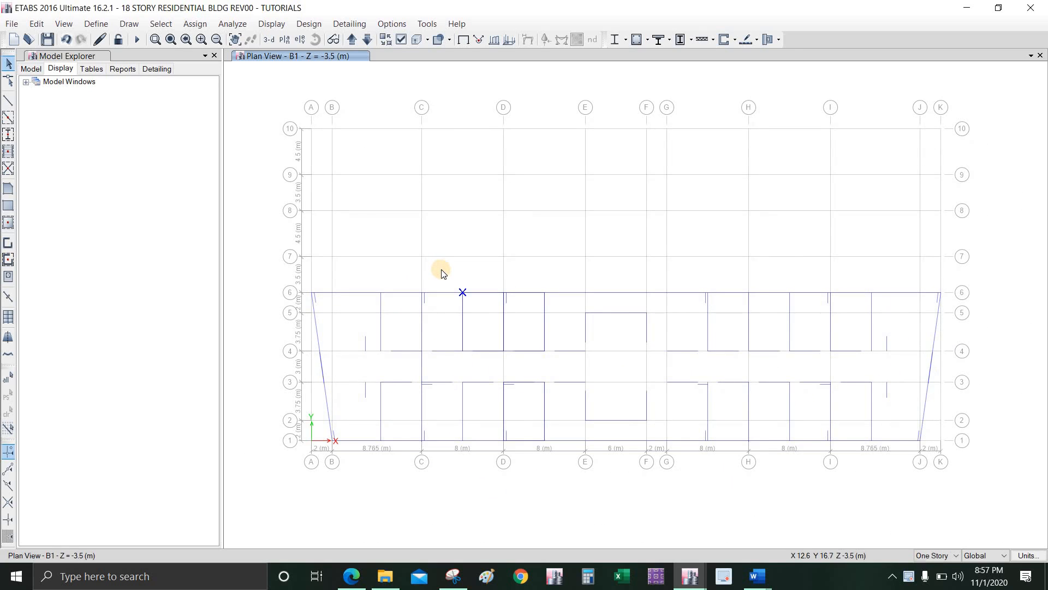
# Step: Expand the model's properties and start Quick Draw Columns with section C3 900 X 900 32 D36
pyautogui.click(48, 81)
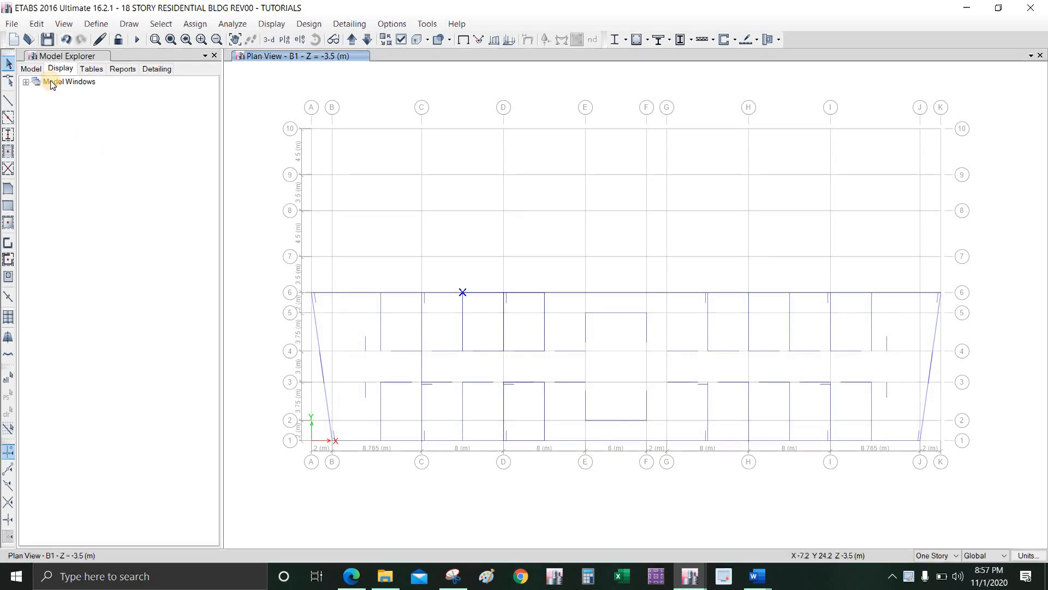
pyautogui.click(37, 112)
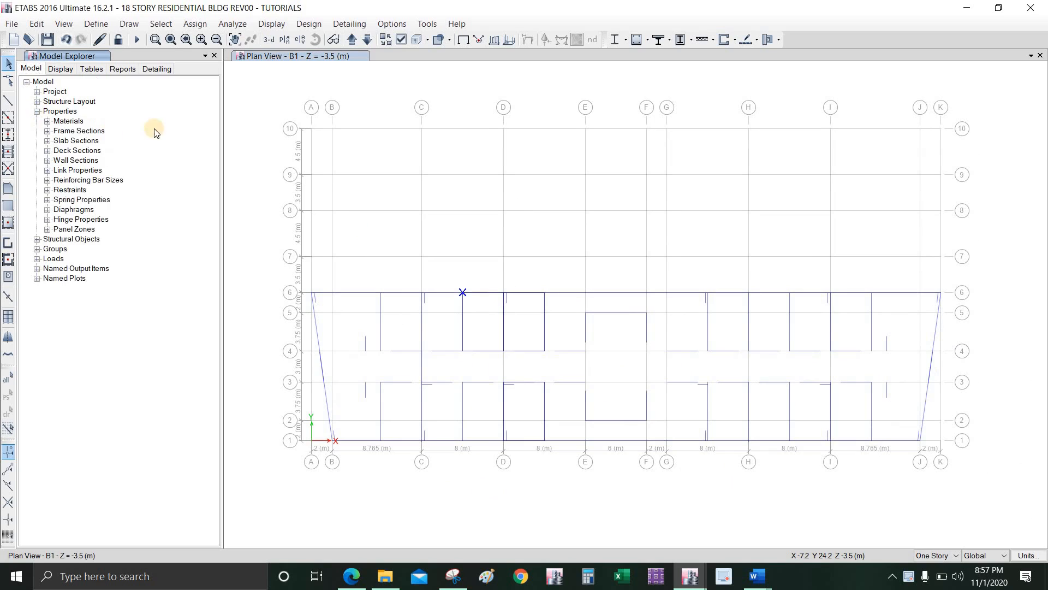
pyautogui.click(7, 135)
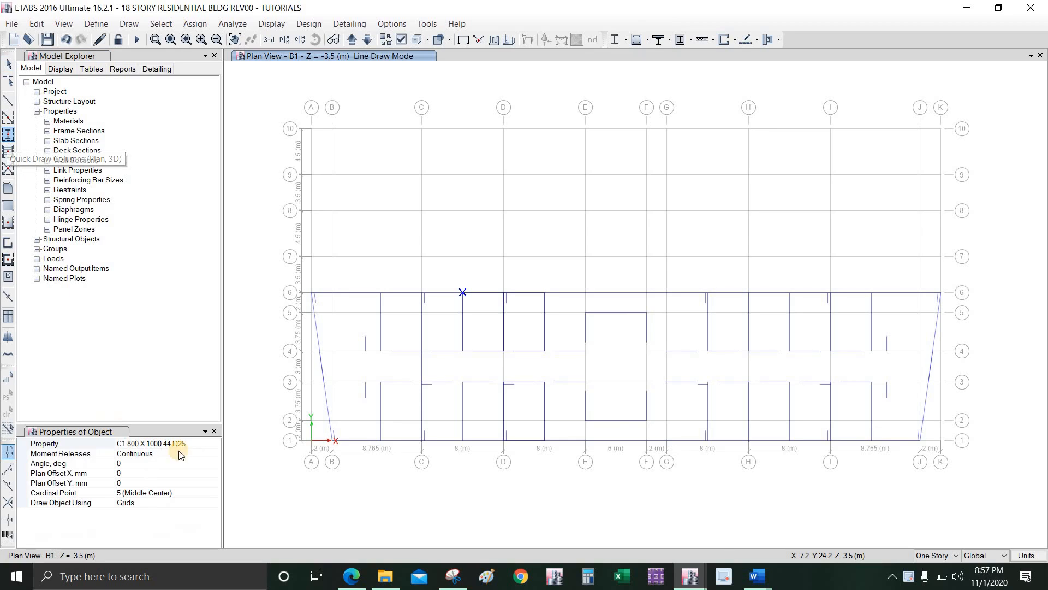
pyautogui.click(214, 443)
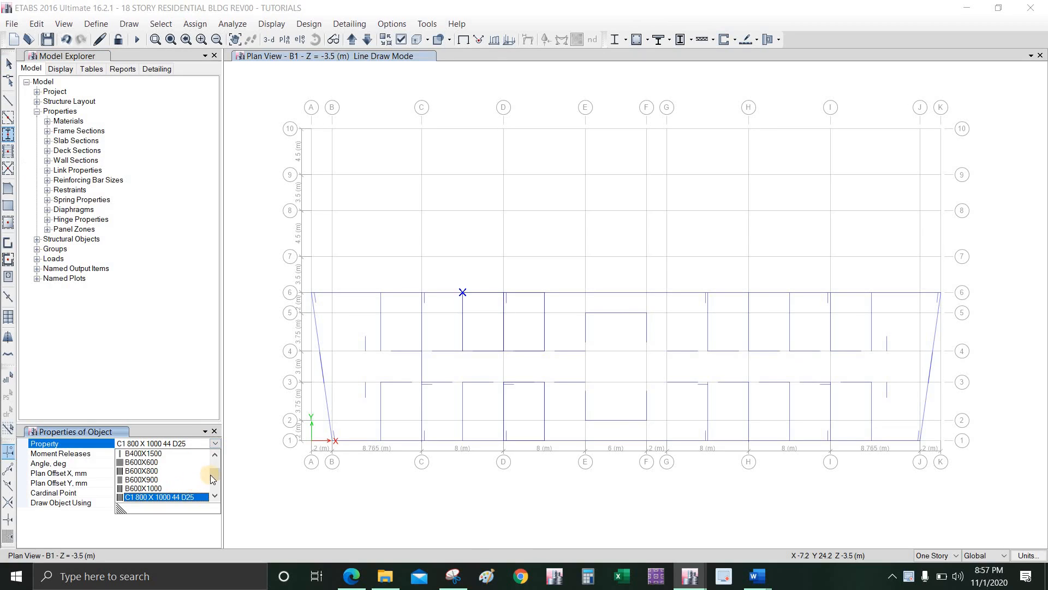
pyautogui.moveTo(214, 480); pyautogui.dragTo(206, 484)
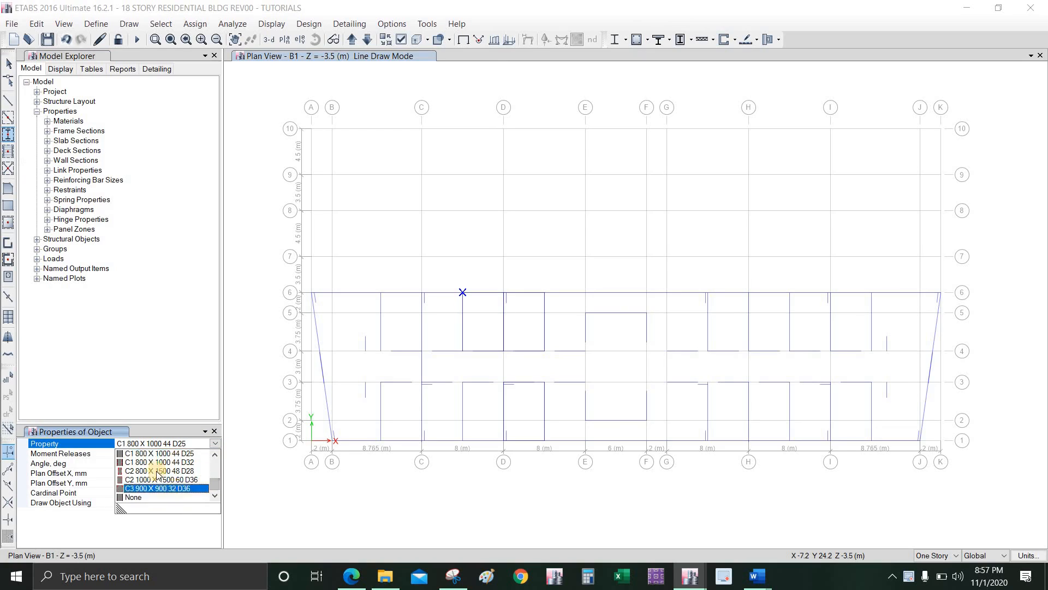
pyautogui.click(174, 488)
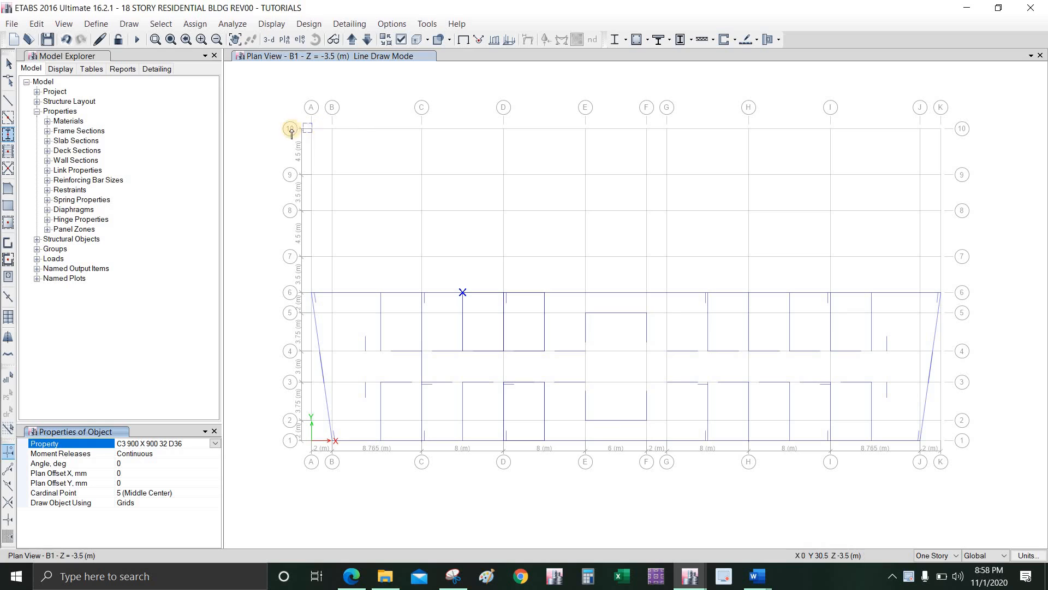
# Step: Apply the snap options for drawing and place C3 900 X 900 columns on grid A at lines 10 and 9
pyautogui.click(130, 27)
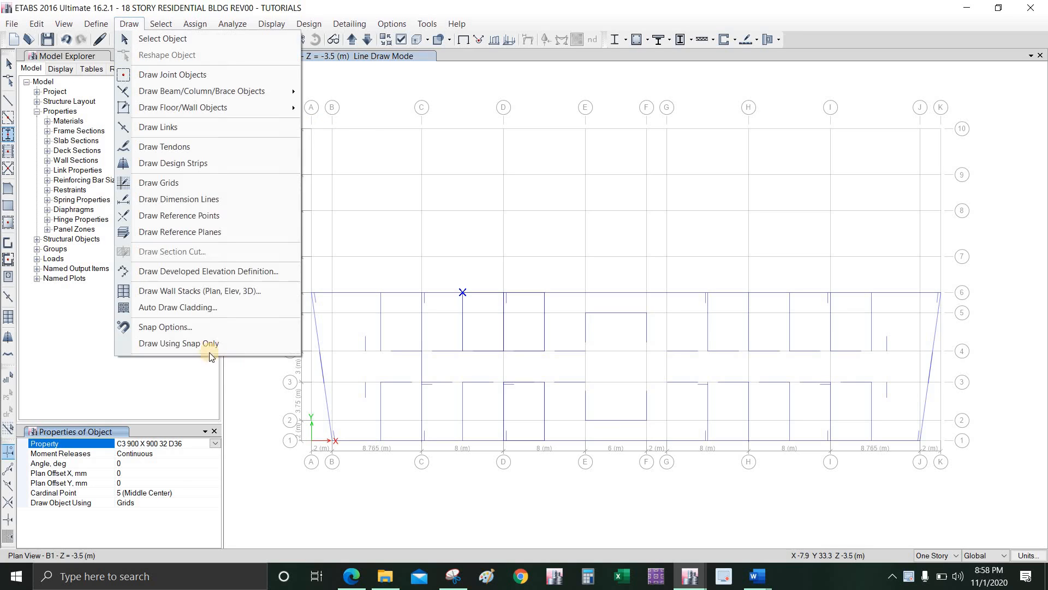
pyautogui.click(275, 332)
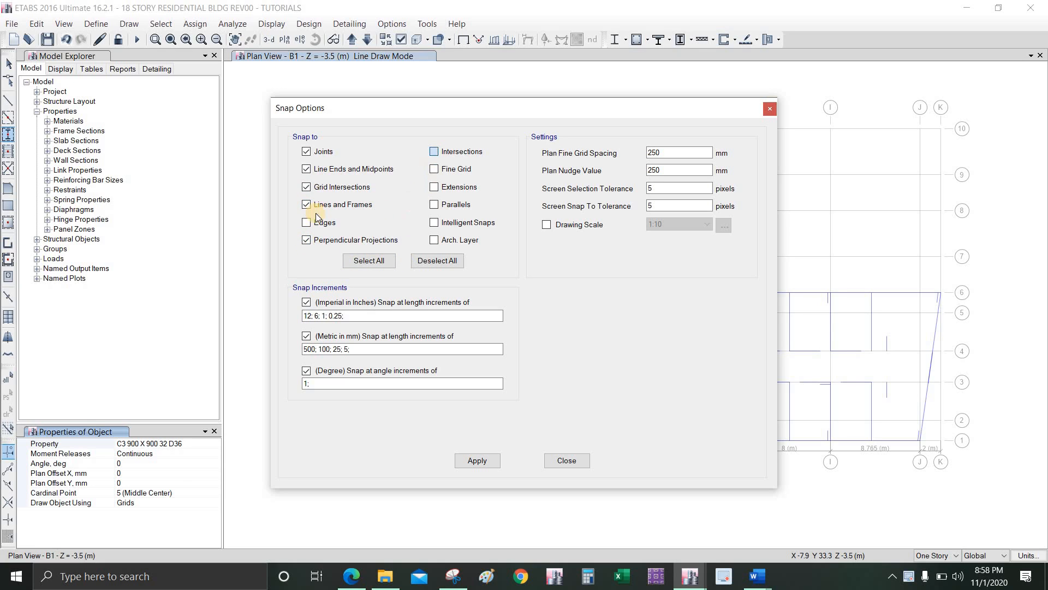
pyautogui.click(476, 460)
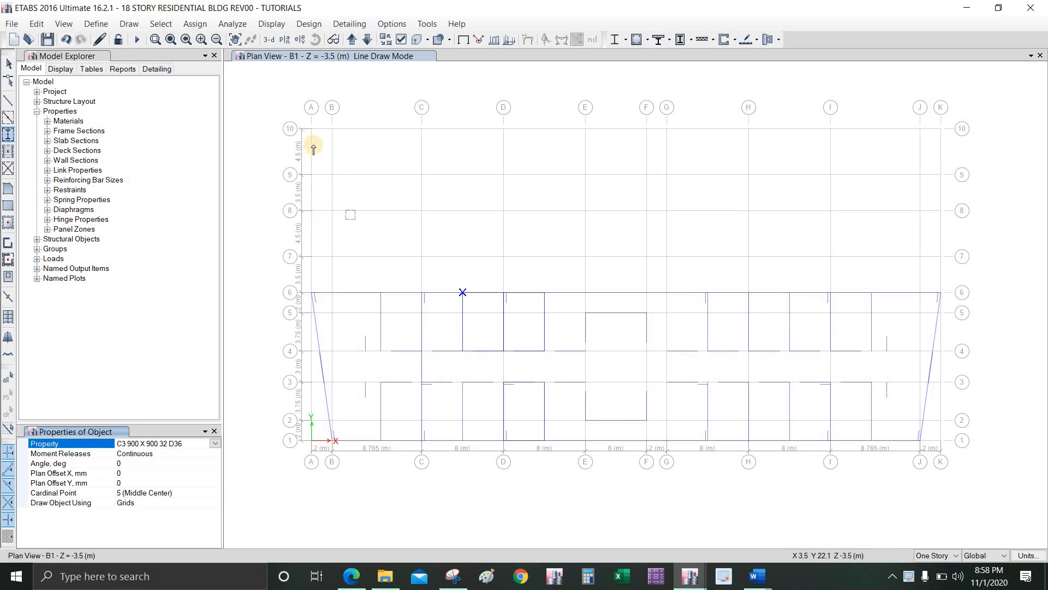
pyautogui.click(311, 129)
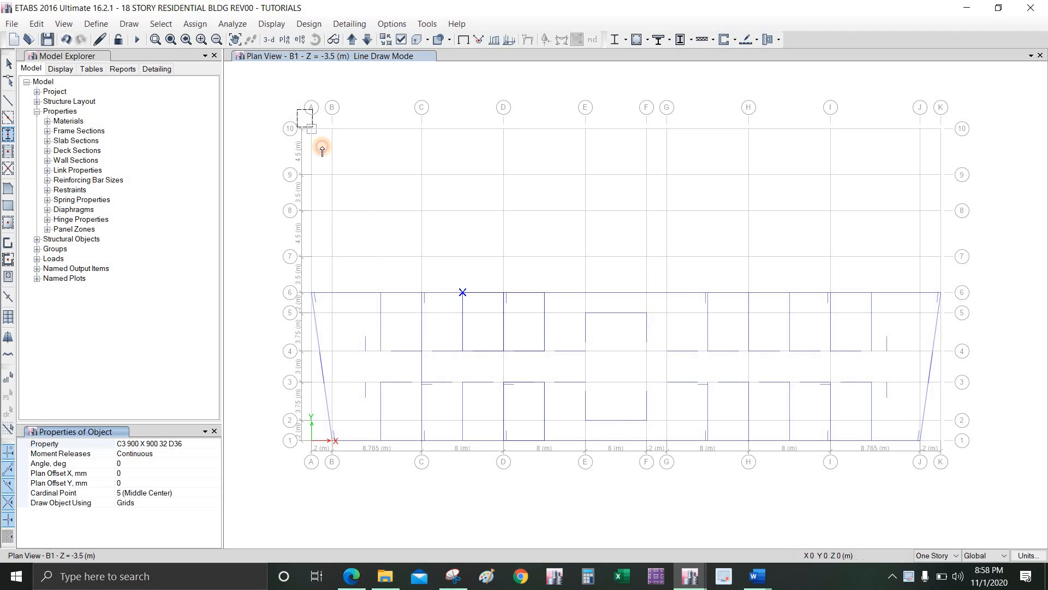
pyautogui.click(309, 168)
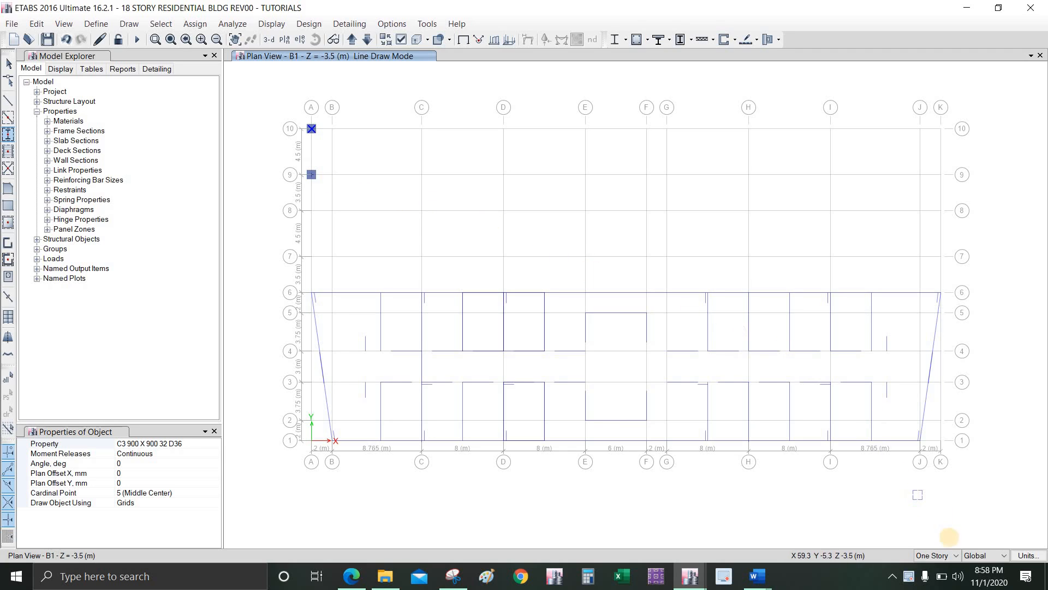
# Step: Circle the One Story setting in red with an arrow pointing to it, and clear the markings
pyautogui.moveTo(909, 547); pyautogui.dragTo(956, 543)
pyautogui.moveTo(987, 438); pyautogui.dragTo(947, 543)
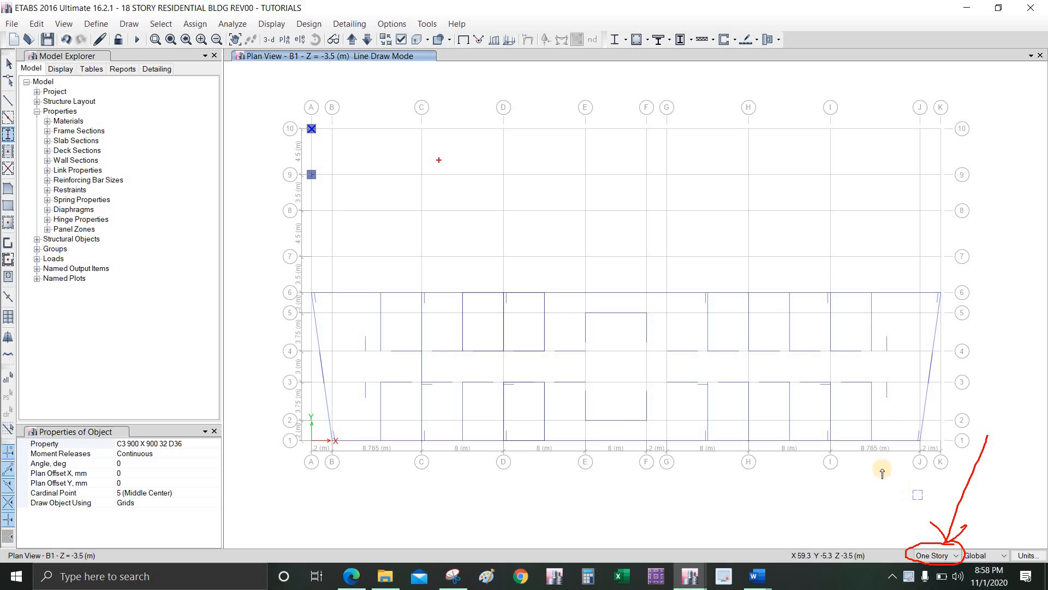
pyautogui.press('Escape')
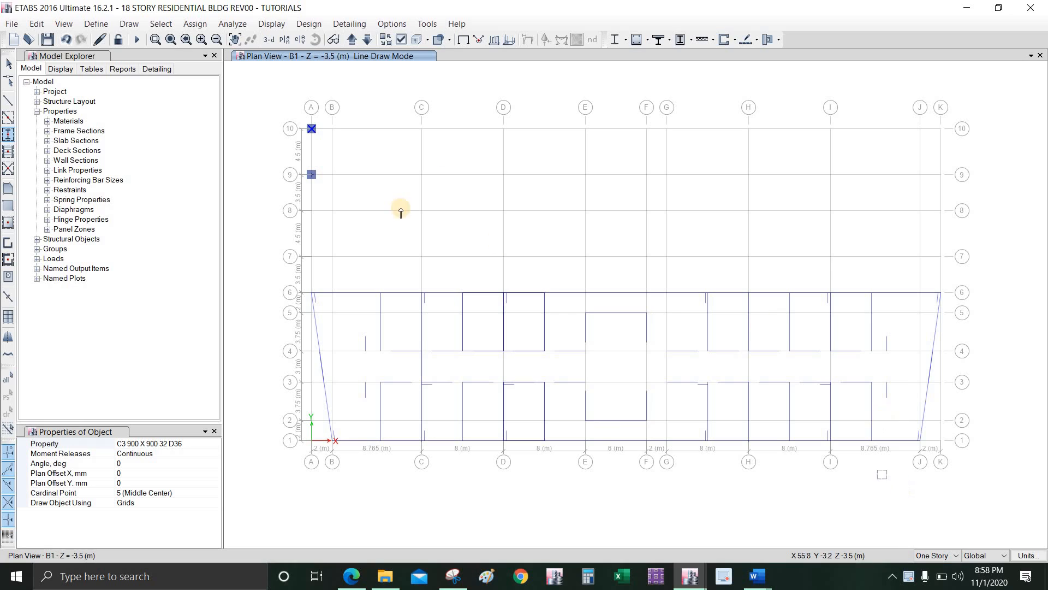
# Step: Place C3 900 X 900 columns at grids C, D, E, F, H, I and K along both grid lines 10 and 9
pyautogui.click(421, 130)
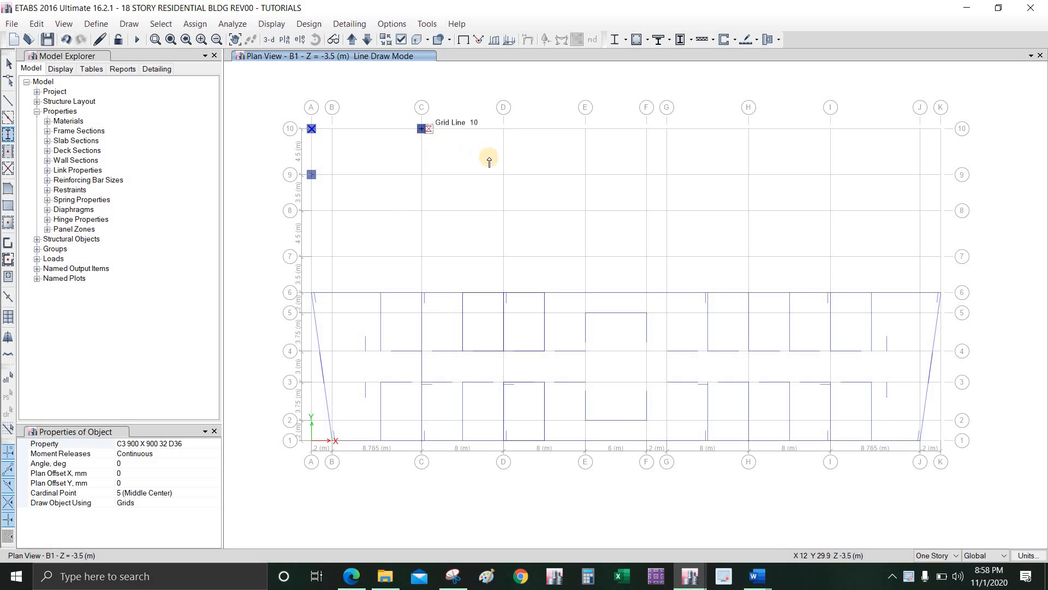
pyautogui.click(503, 129)
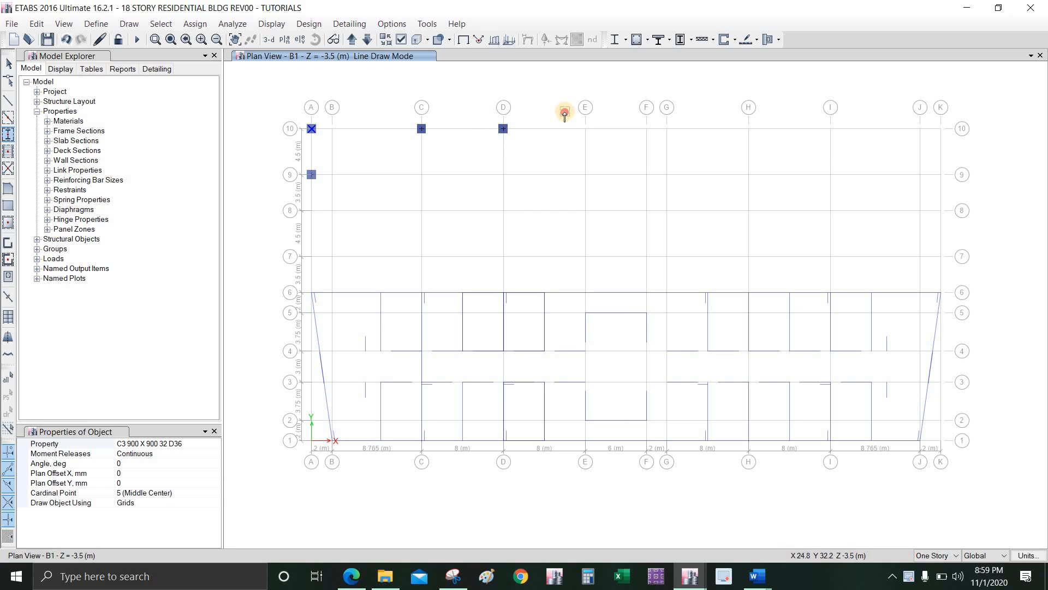
pyautogui.moveTo(564, 113); pyautogui.dragTo(612, 156)
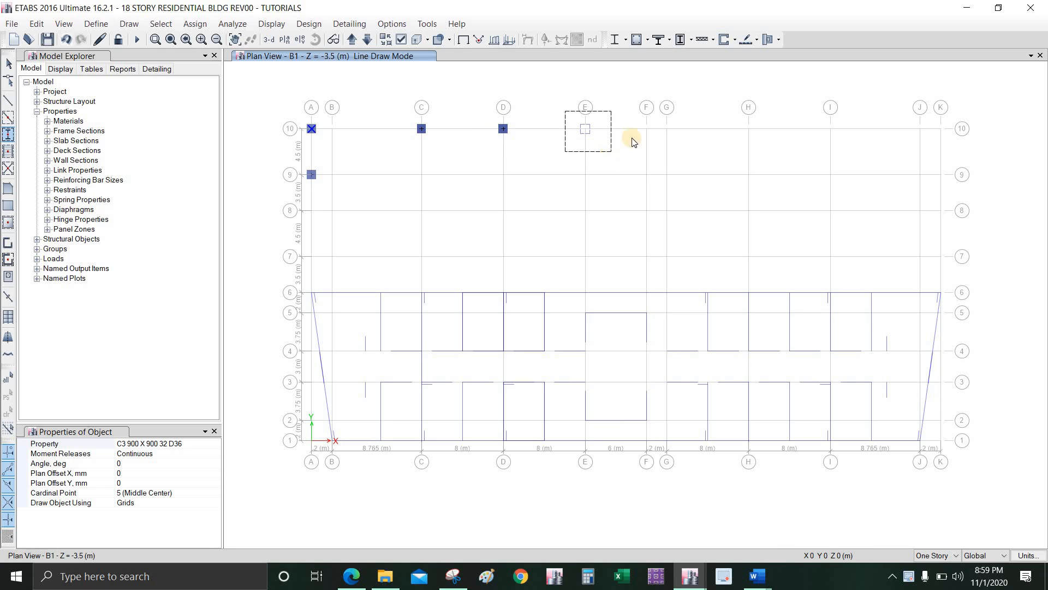
pyautogui.moveTo(633, 117); pyautogui.dragTo(659, 146)
pyautogui.moveTo(729, 115); pyautogui.dragTo(882, 151)
pyautogui.moveTo(931, 116); pyautogui.dragTo(951, 143)
pyautogui.moveTo(398, 162)
pyautogui.mouseDown()
pyautogui.moveTo(521, 192)
pyautogui.moveTo(943, 192)
pyautogui.moveTo(905, 196)
pyautogui.moveTo(938, 169)
pyautogui.moveTo(956, 189)
pyautogui.mouseUp()
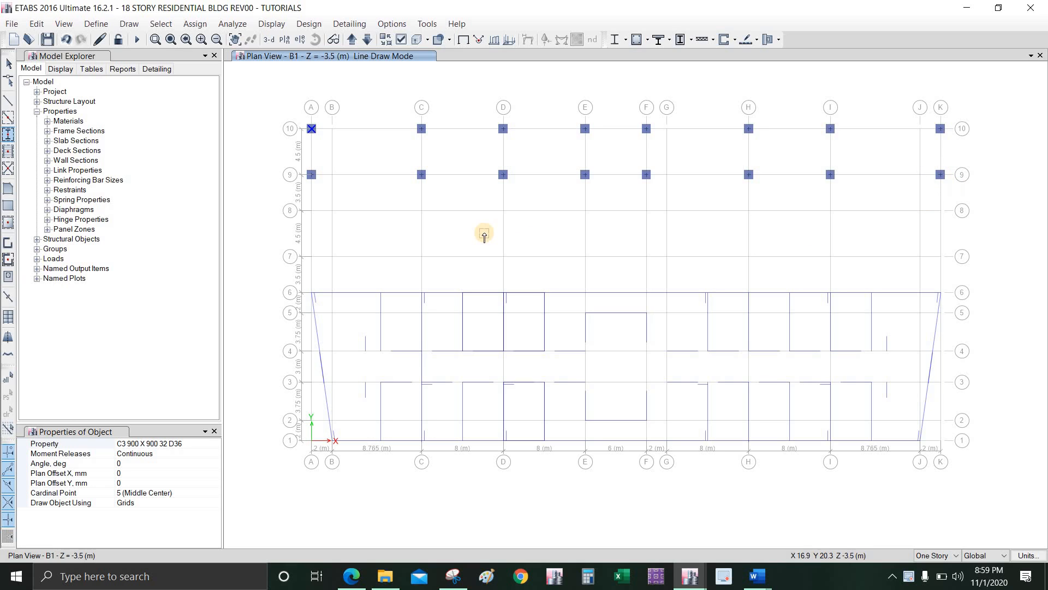
# Step: Check the column positions in the Word manual's basement floor plan and the reference ETABS model's GF plan, and return to the tutorial model
pyautogui.click(761, 583)
pyautogui.click(832, 521)
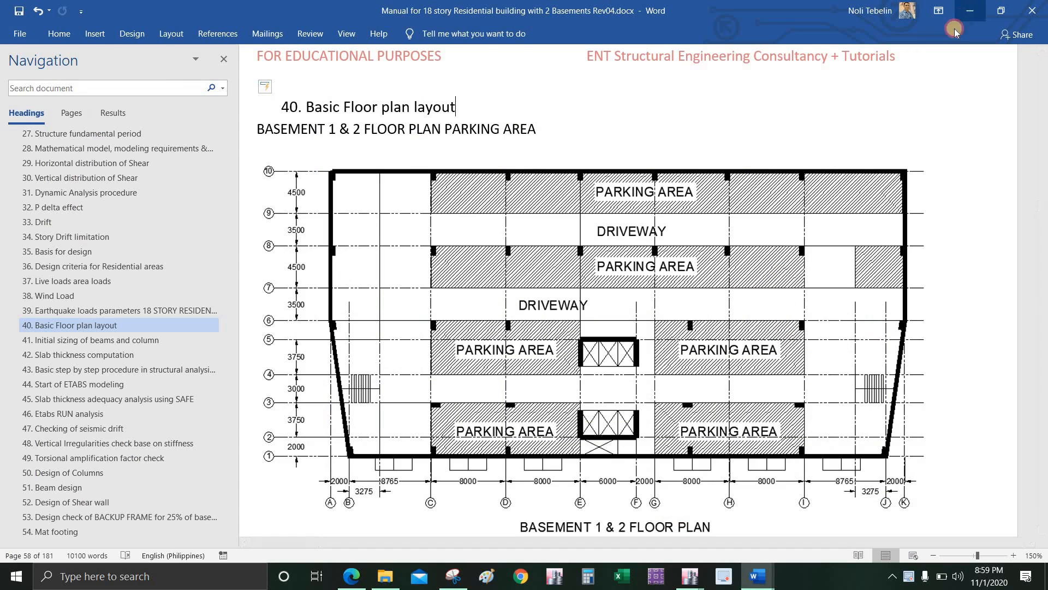
pyautogui.click(970, 11)
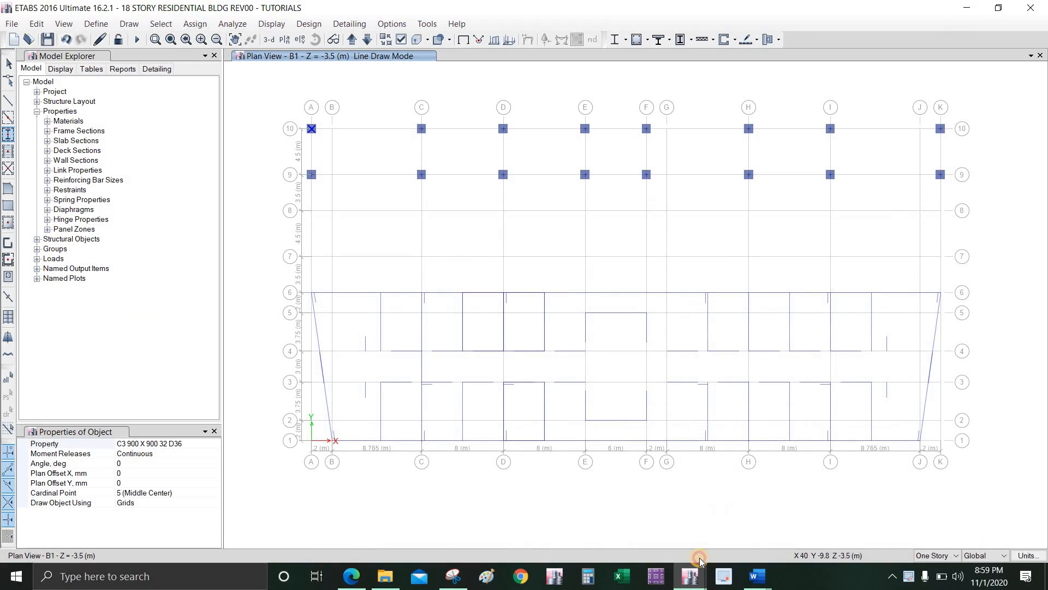
pyautogui.click(691, 575)
pyautogui.click(746, 532)
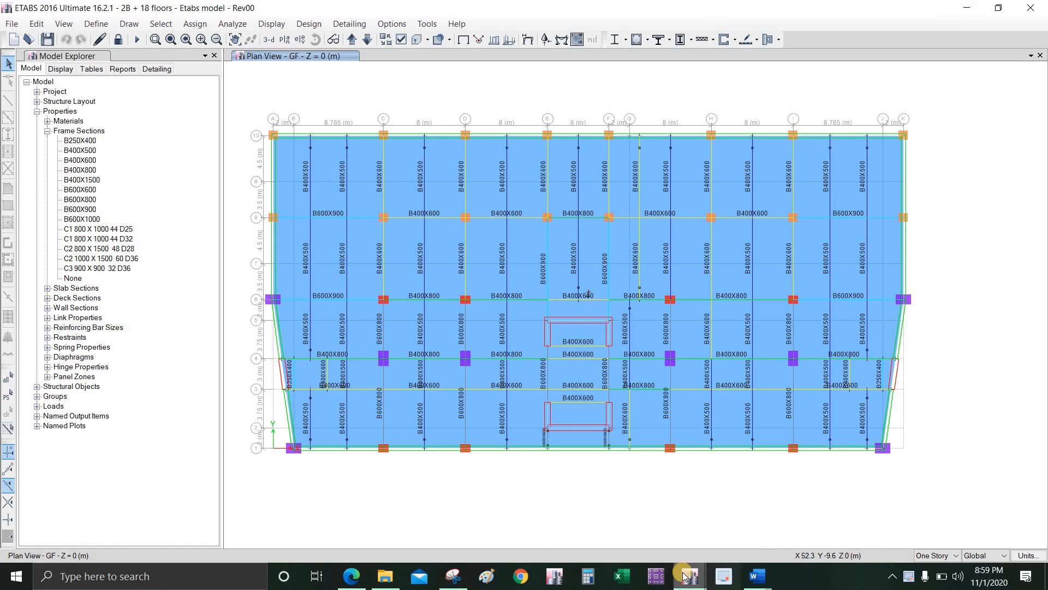
pyautogui.moveTo(690, 576)
pyautogui.click(656, 540)
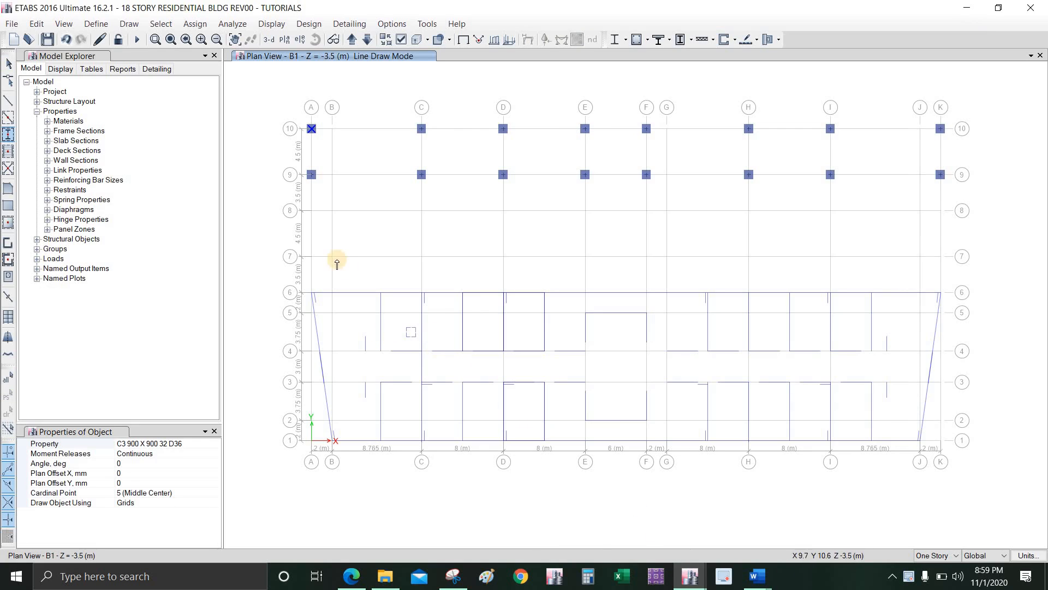
# Step: Leave column drawing, select all the columns on grid line 9, and briefly mark the selection count in red
pyautogui.press('Escape')
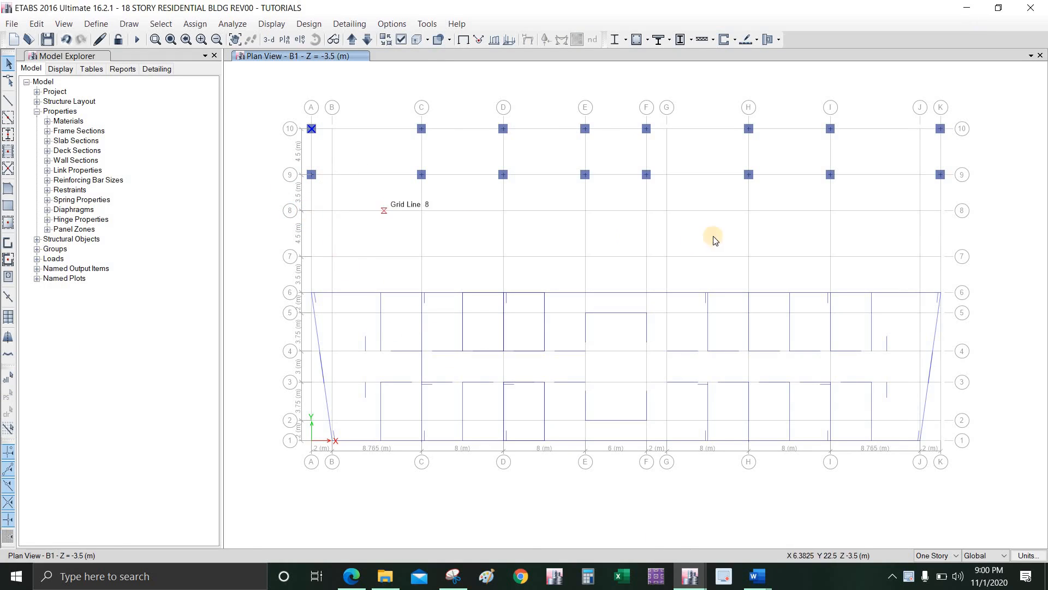
pyautogui.moveTo(274, 153); pyautogui.dragTo(709, 212)
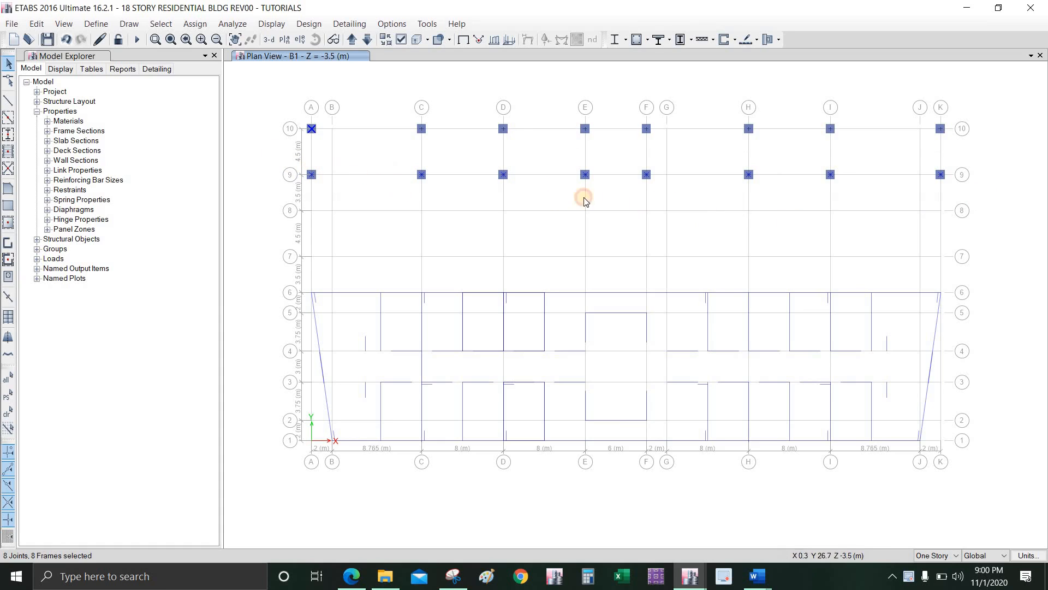
pyautogui.moveTo(584, 198); pyautogui.dragTo(980, 194)
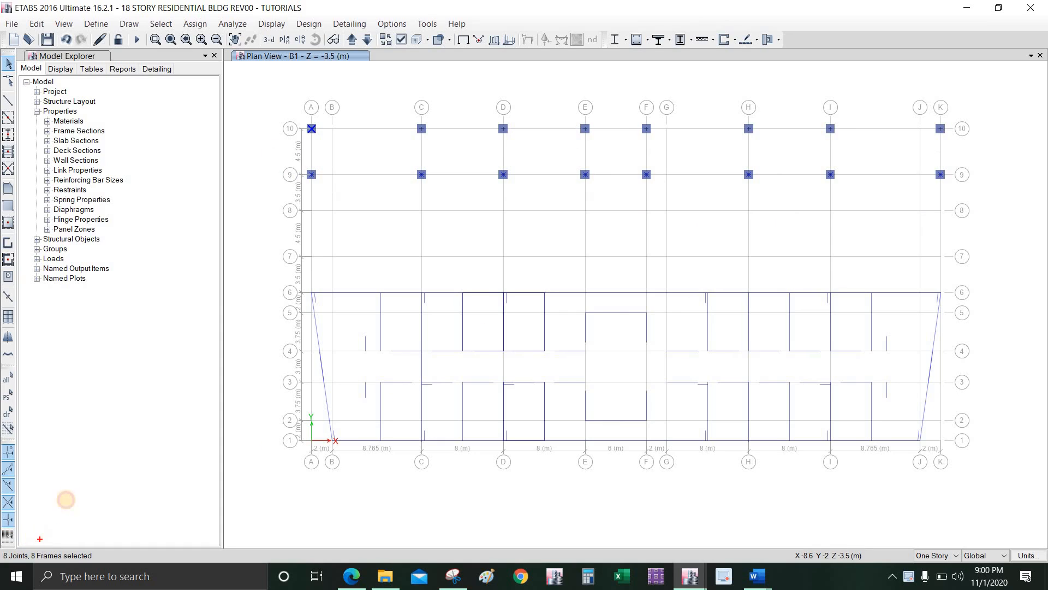
pyautogui.moveTo(69, 496)
pyautogui.mouseDown()
pyautogui.moveTo(34, 545)
pyautogui.moveTo(67, 559)
pyautogui.moveTo(54, 543)
pyautogui.mouseUp()
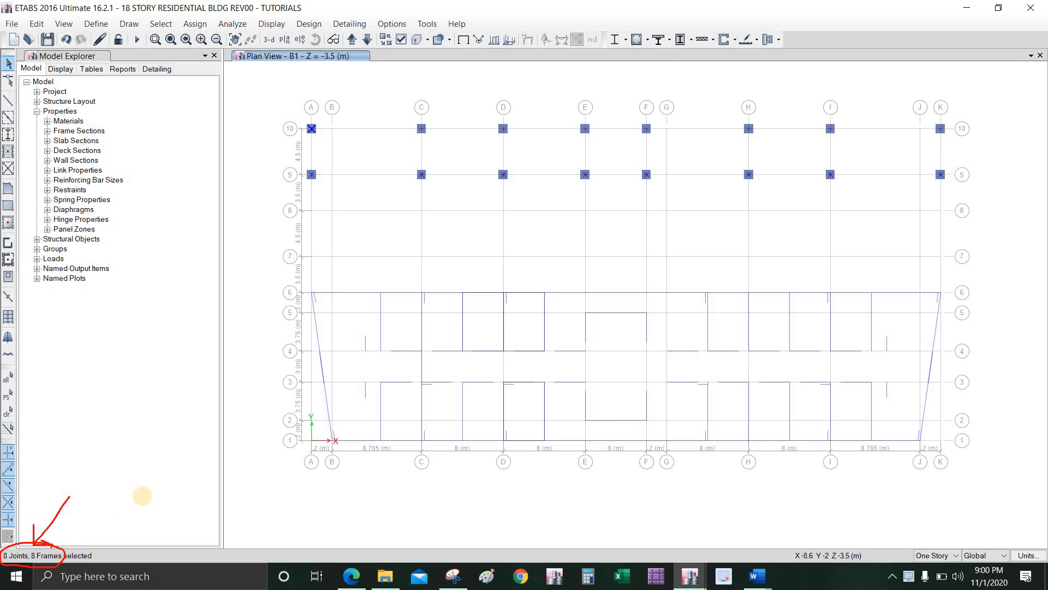
pyautogui.press('Escape')
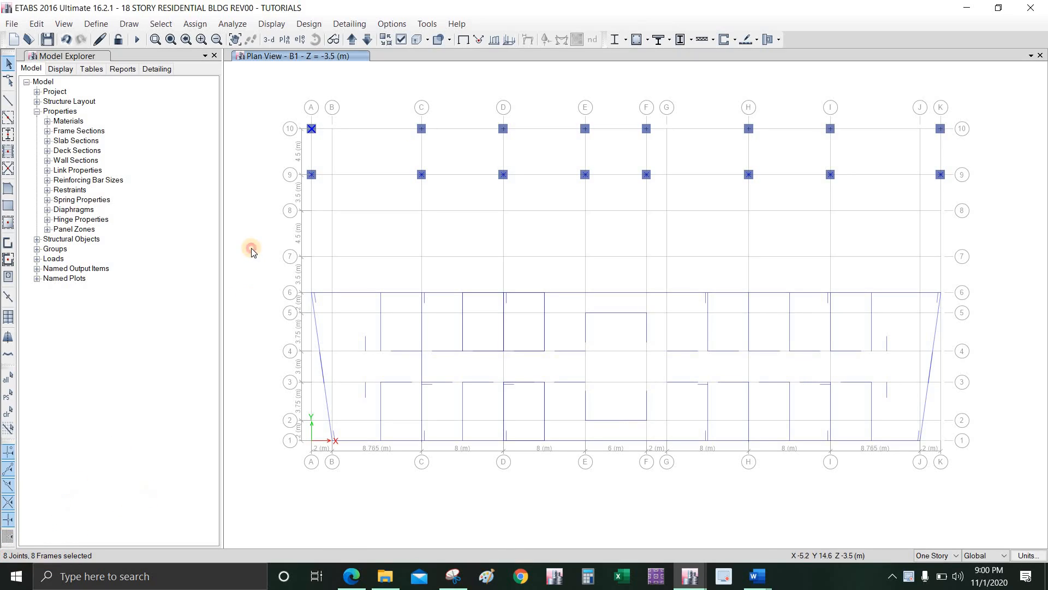
# Step: Open linear replication for the selected grid line 9 columns and set dy to -3.5 m, matching the spacing to grid line 8
pyautogui.click(37, 24)
pyautogui.moveTo(100, 305)
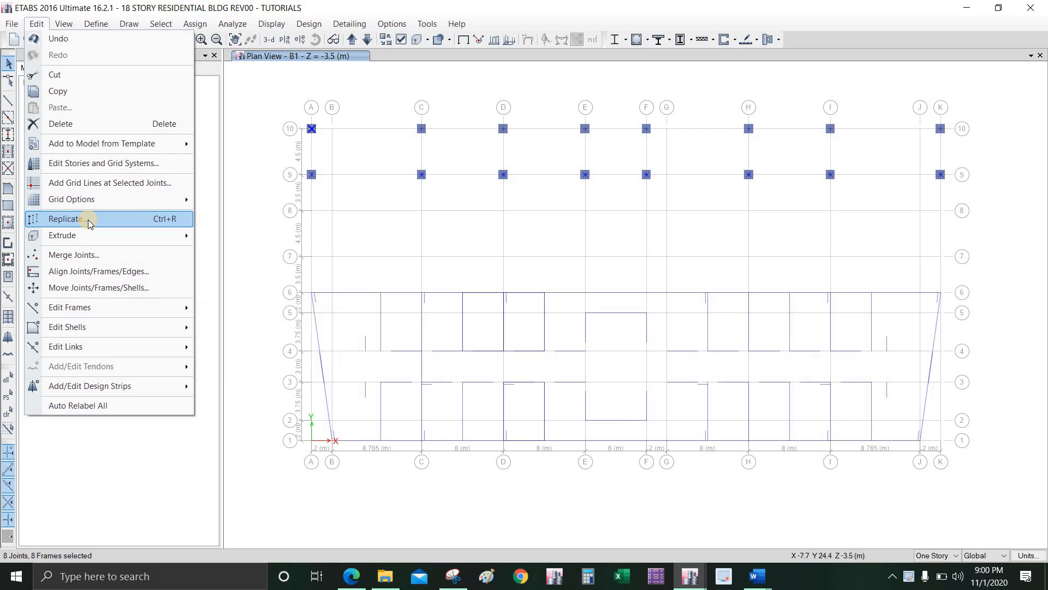
pyautogui.click(109, 219)
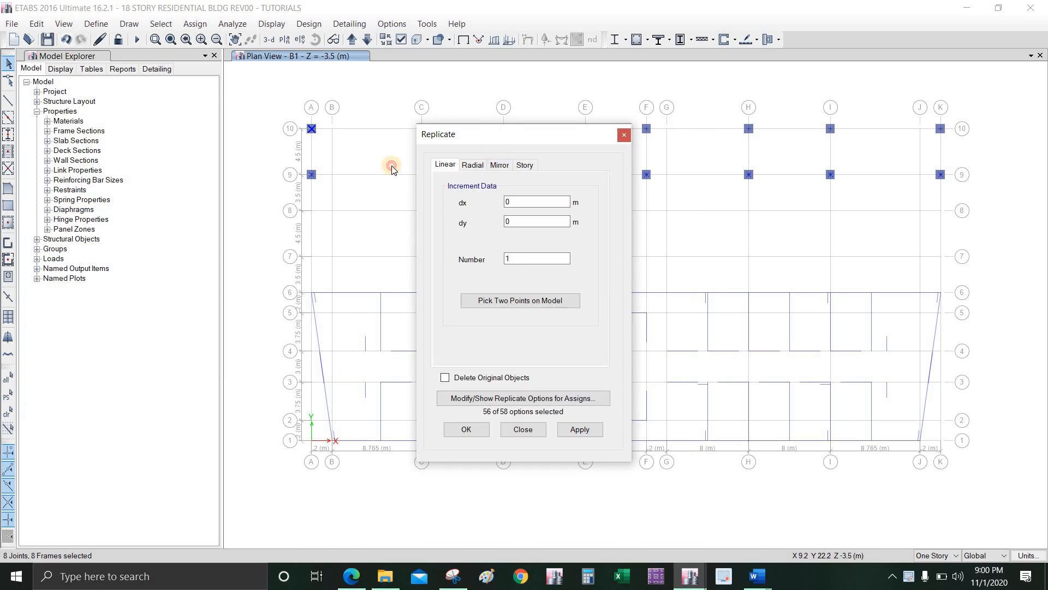
pyautogui.moveTo(490, 128); pyautogui.dragTo(97, 130)
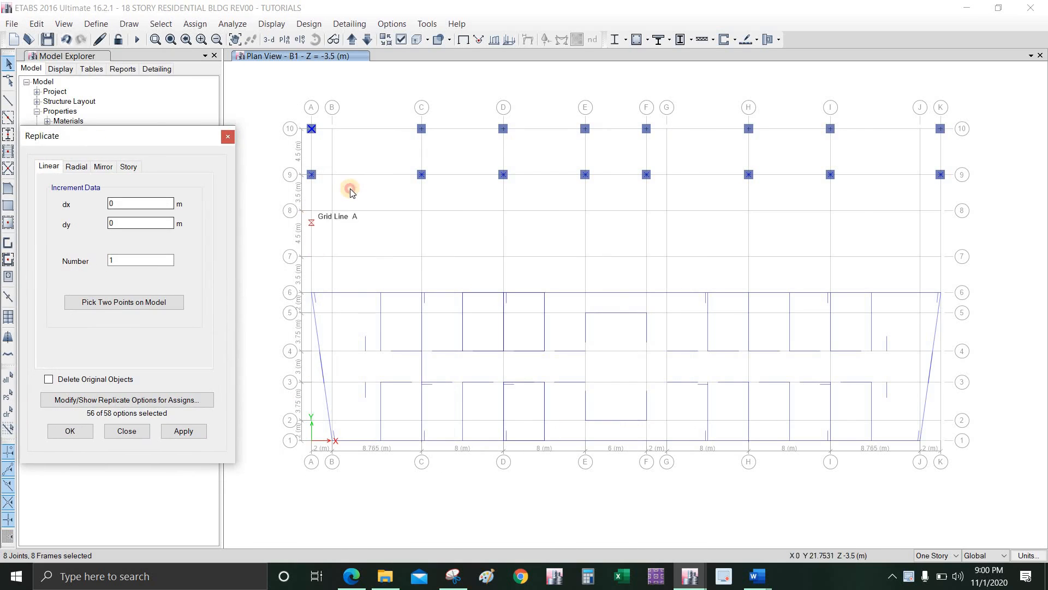
pyautogui.click(300, 211)
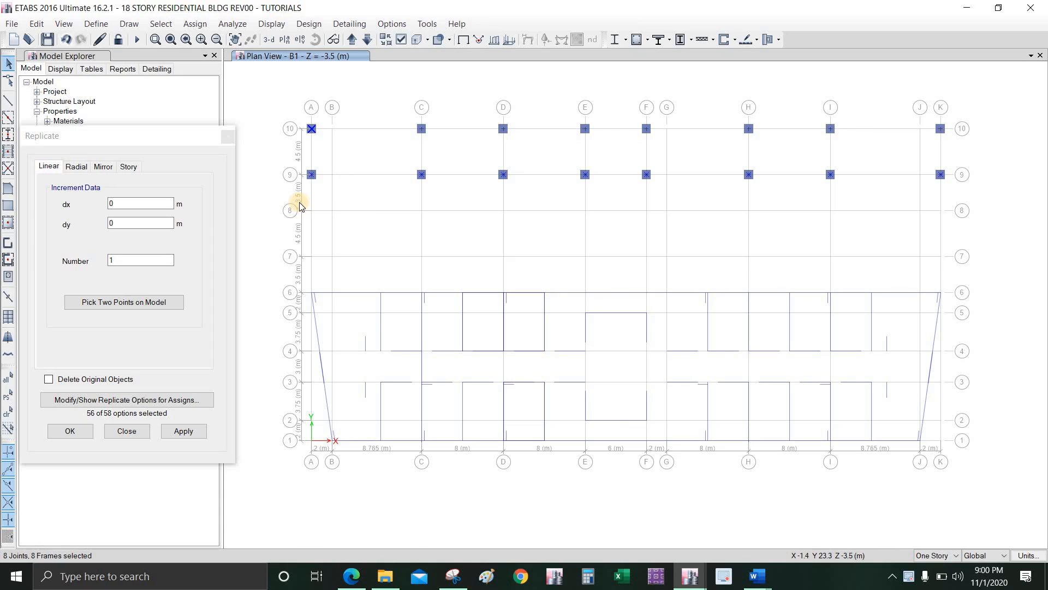
pyautogui.press('ctrl')
pyautogui.press('ctrl')
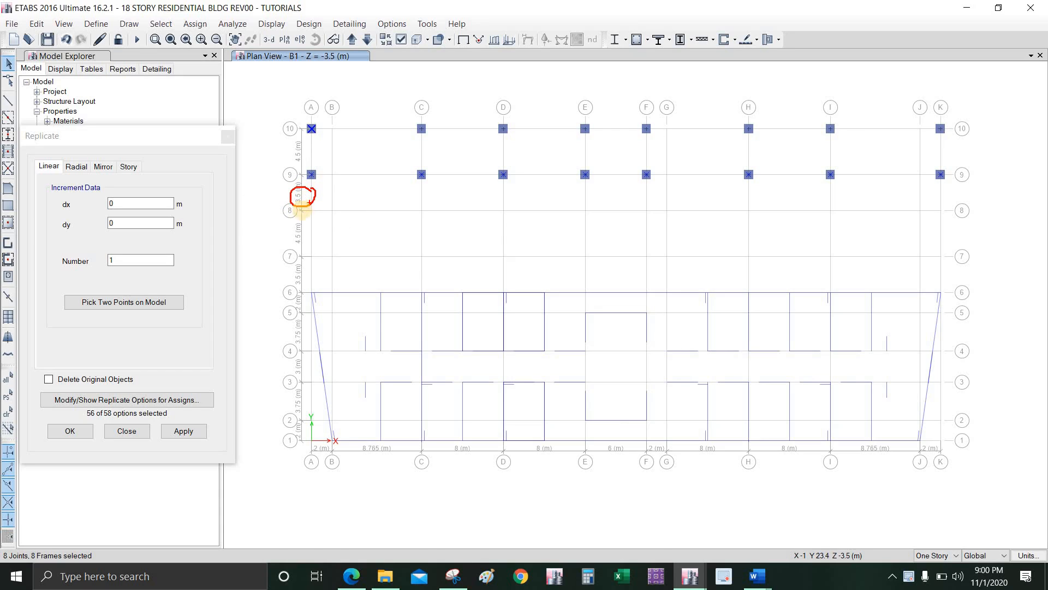
pyautogui.doubleClick(124, 223)
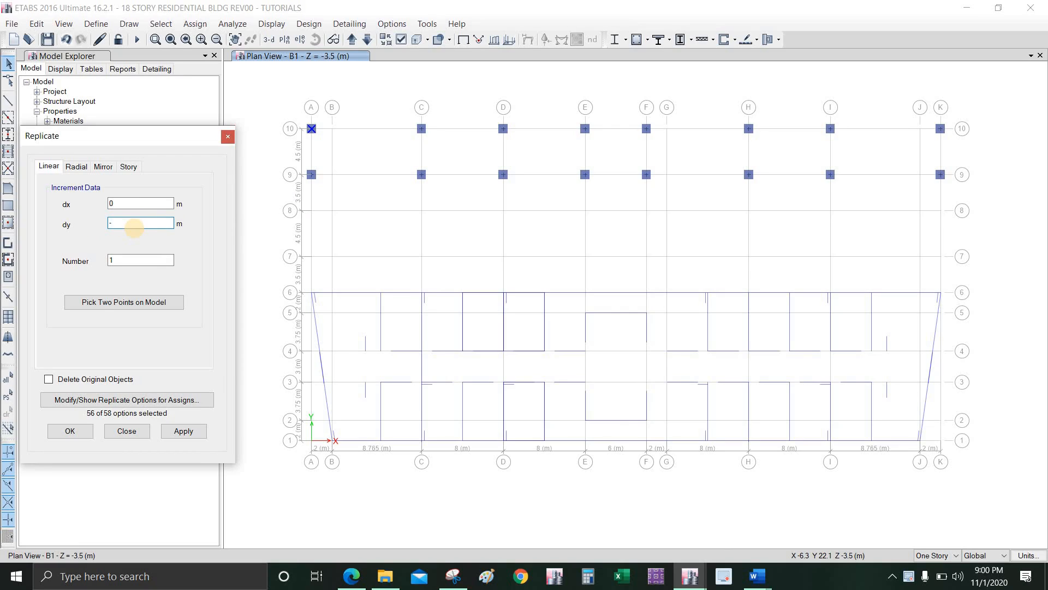
pyautogui.write('-3.5')
pyautogui.click(140, 203)
# Step: Enable Delete Original Objects and apply the replication to move the columns from grid line 9 to grid line 8, closing the dialog
pyautogui.moveTo(874, 191); pyautogui.dragTo(926, 203)
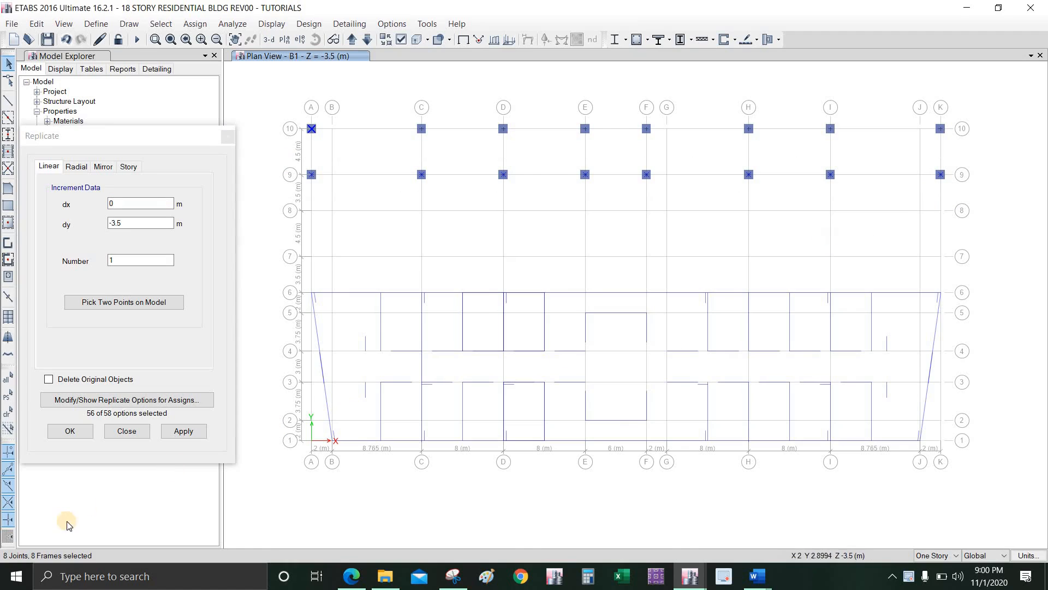
pyautogui.press('ctrl')
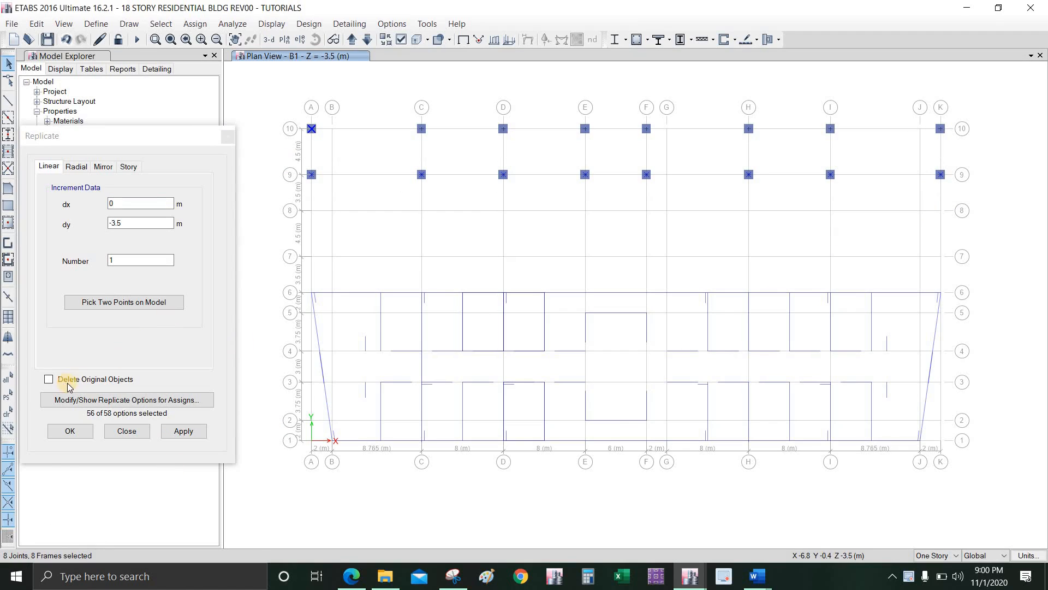
pyautogui.click(87, 375)
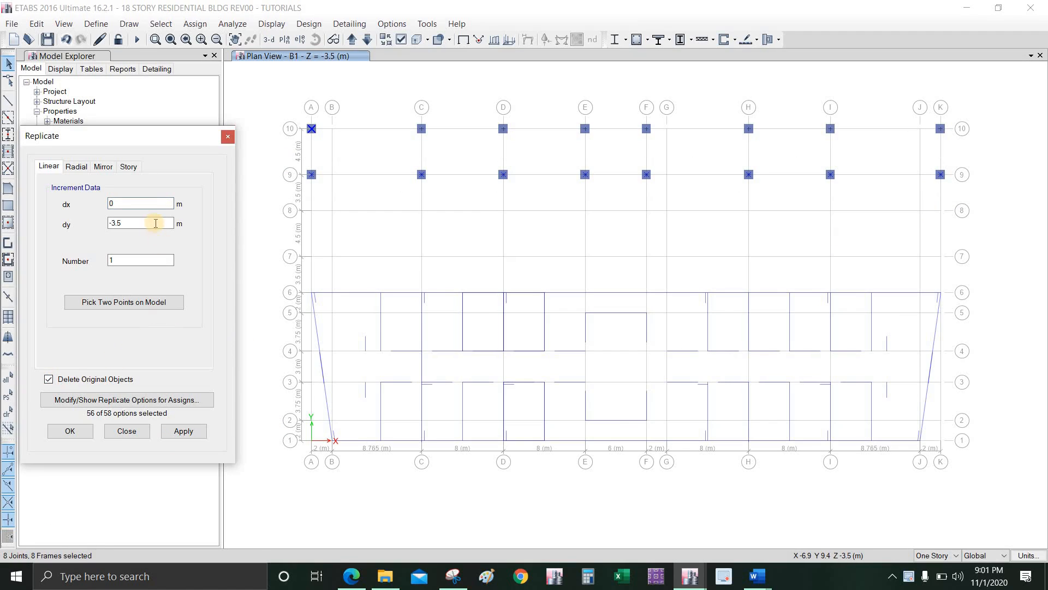
pyautogui.click(155, 223)
pyautogui.click(184, 431)
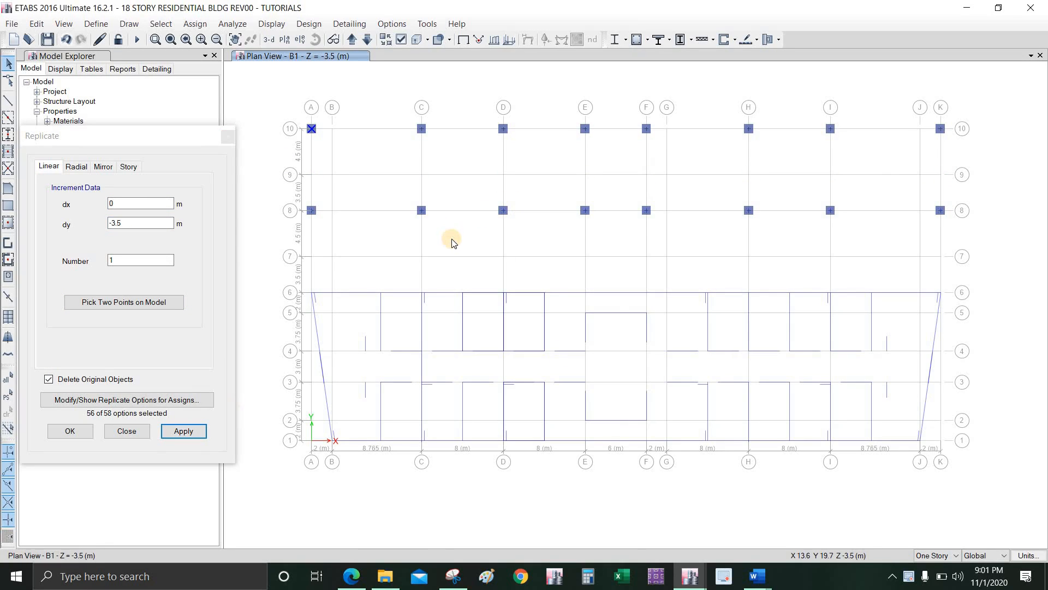
pyautogui.click(136, 431)
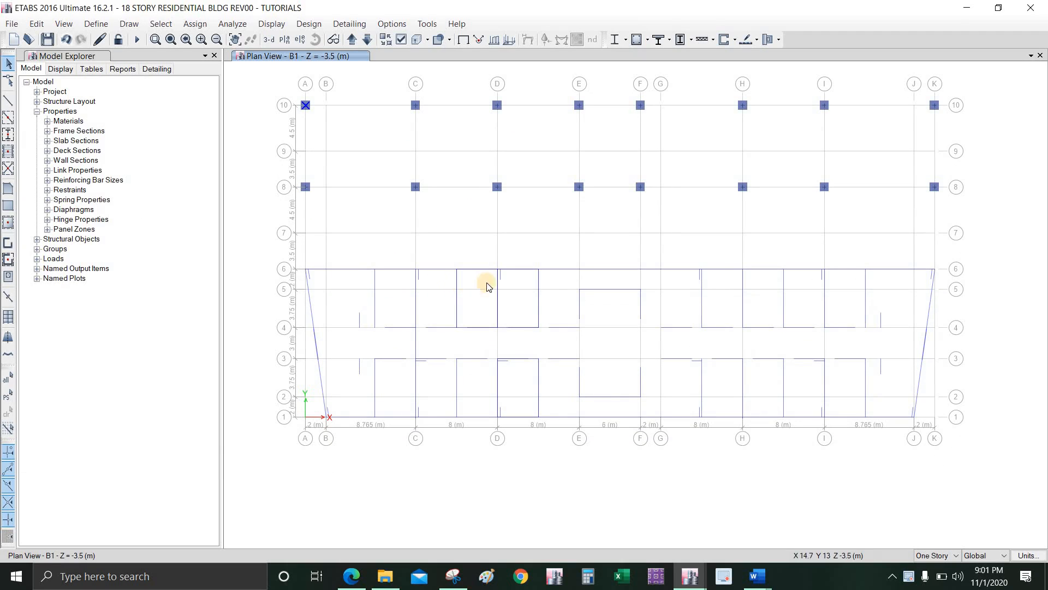
# Step: Hide the architectural plan layers in the B1 plan view
pyautogui.moveTo(546, 282); pyautogui.dragTo(546, 291, button='middle')
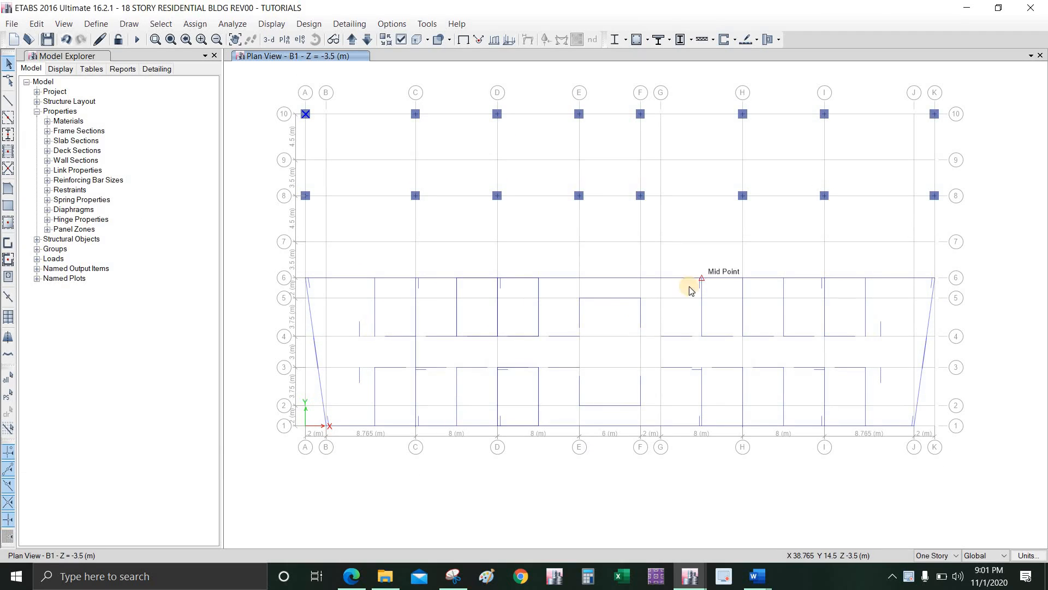
pyautogui.click(595, 257)
pyautogui.click(401, 40)
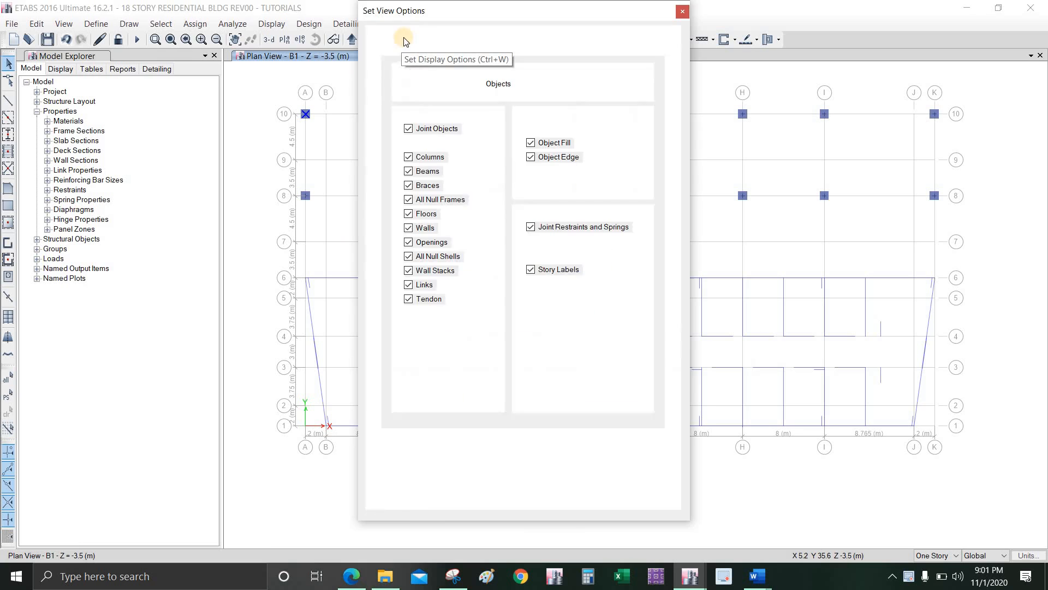
pyautogui.moveTo(367, 50); pyautogui.dragTo(240, 102)
pyautogui.click(403, 39)
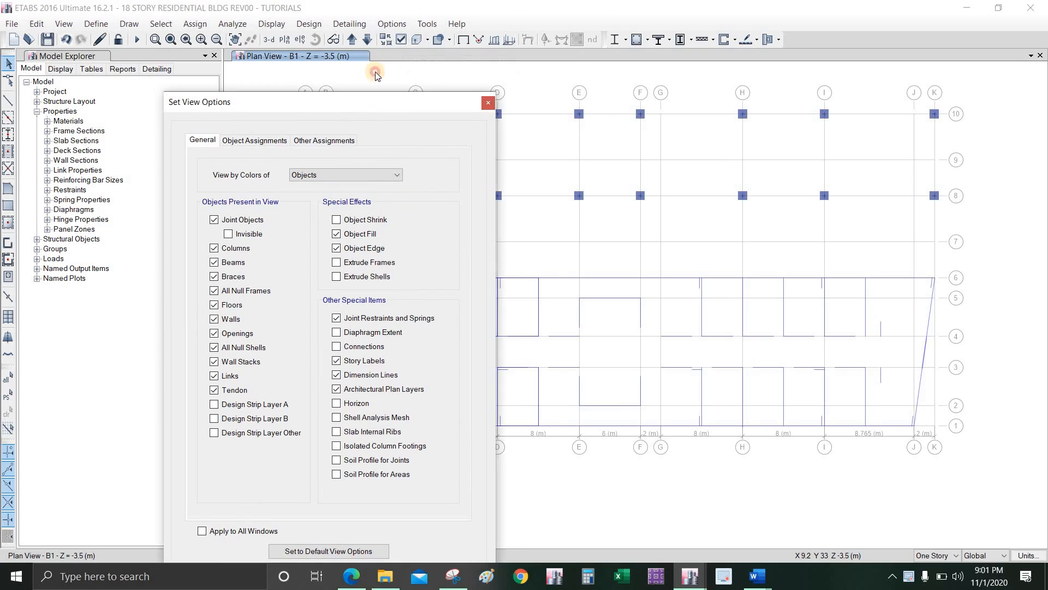
pyautogui.click(403, 40)
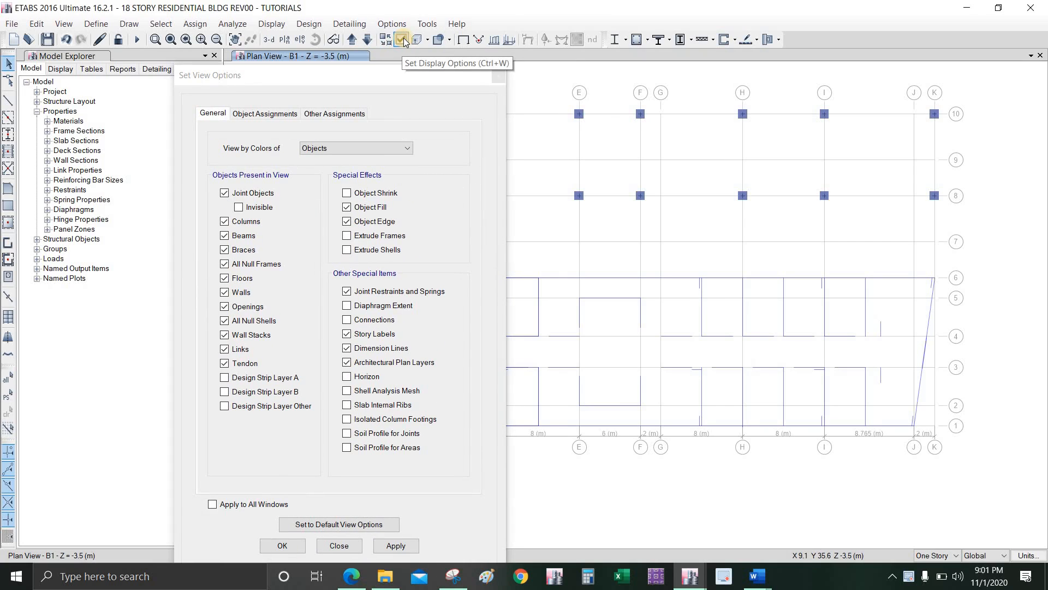
pyautogui.click(348, 363)
pyautogui.click(282, 545)
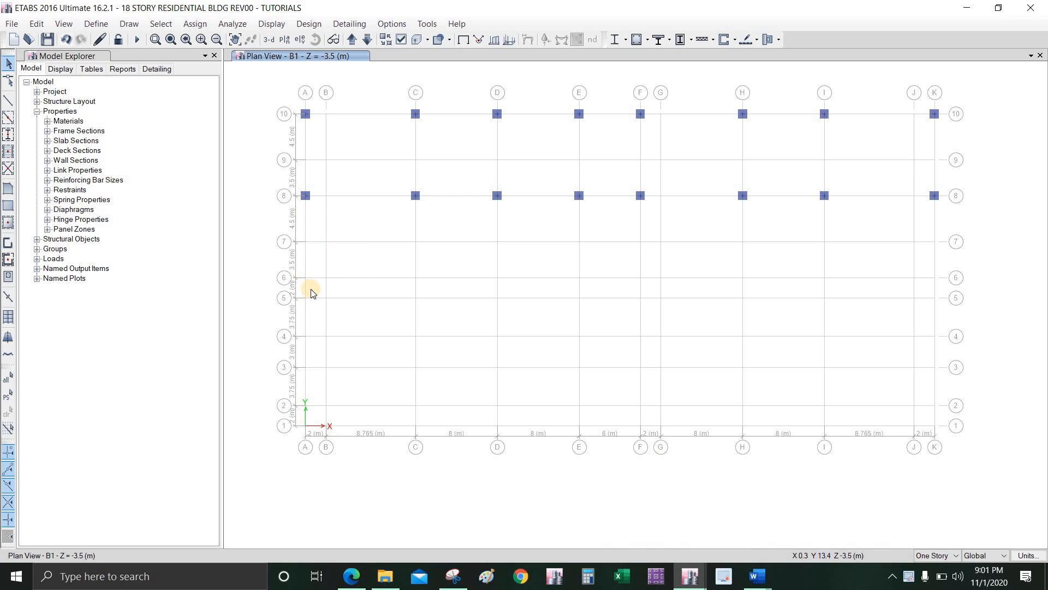
# Step: Select all the columns on grid line 8, briefly marking the 4.5 m and 3.5 m spacings and grid line 6 in red
pyautogui.moveTo(283, 167); pyautogui.dragTo(969, 218)
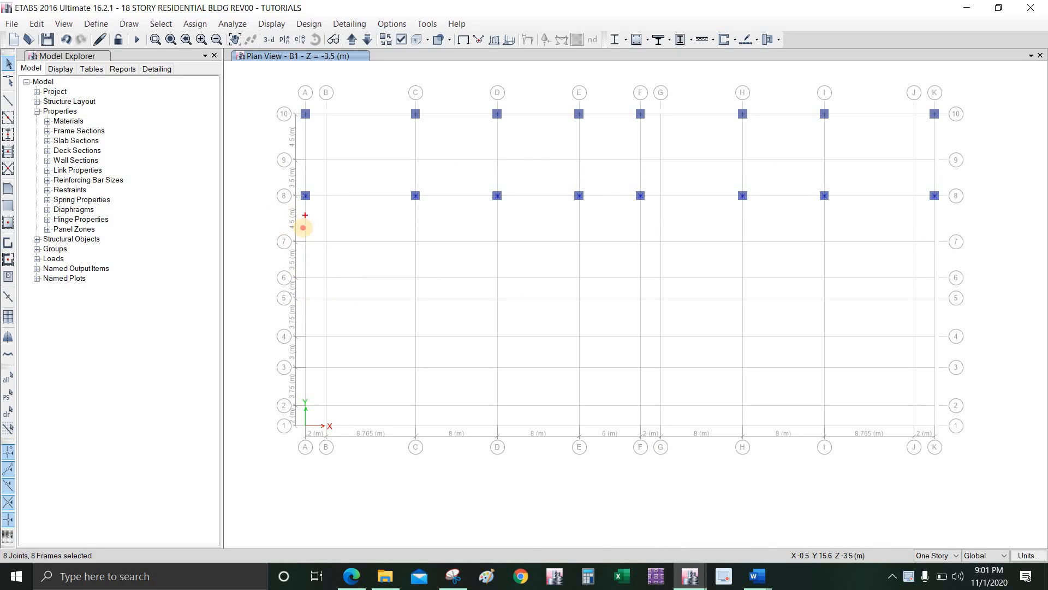
pyautogui.moveTo(305, 215); pyautogui.dragTo(303, 235)
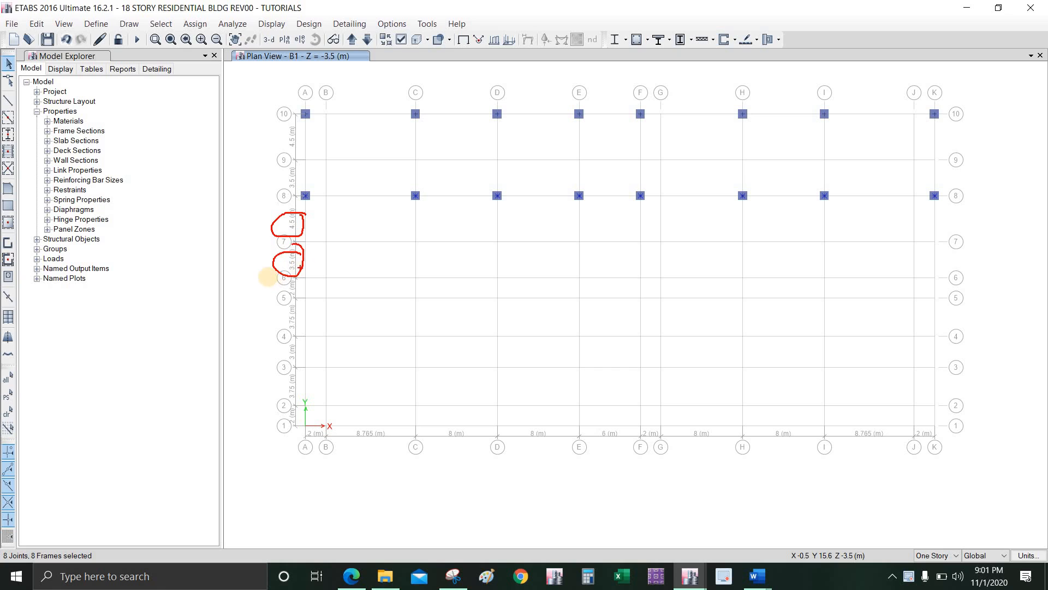
pyautogui.moveTo(268, 277); pyautogui.dragTo(963, 277)
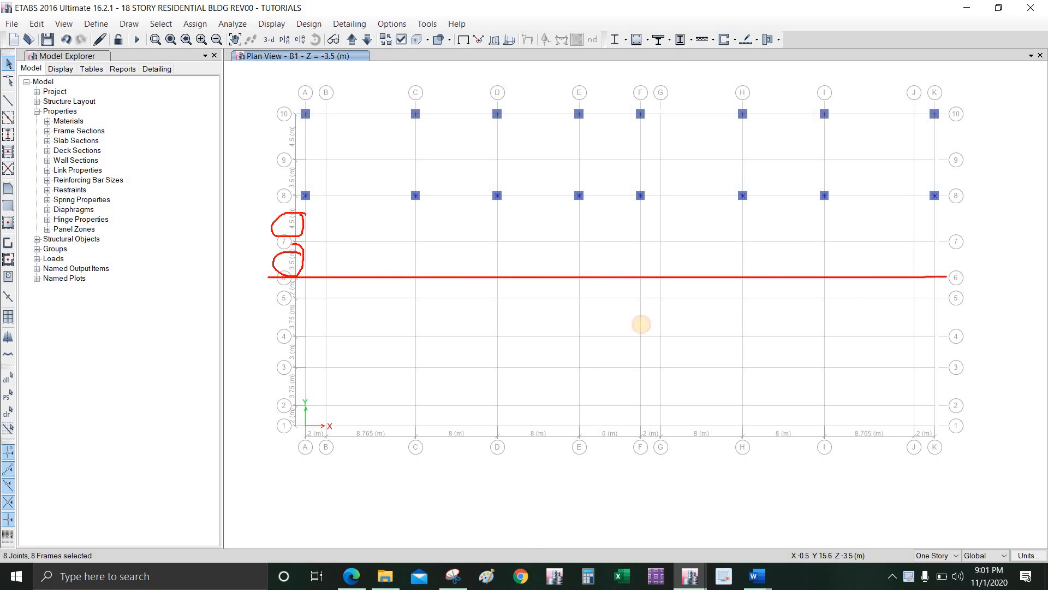
pyautogui.press('Escape')
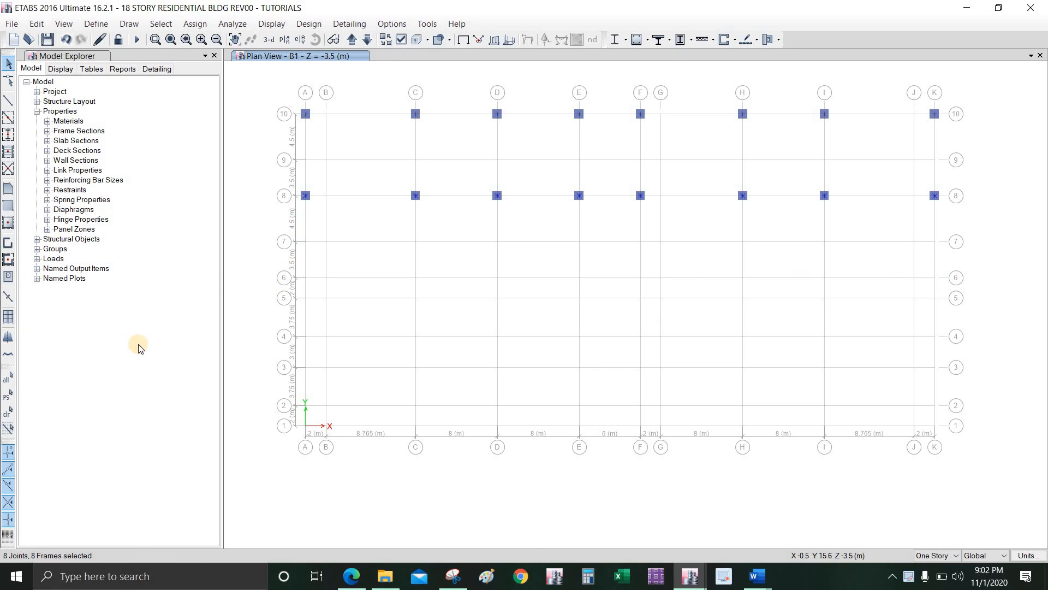
# Step: Replicate the selected columns onto grid line 6 with dy -8 m, keeping the original objects
pyautogui.hotkey('ctrl', 'r')
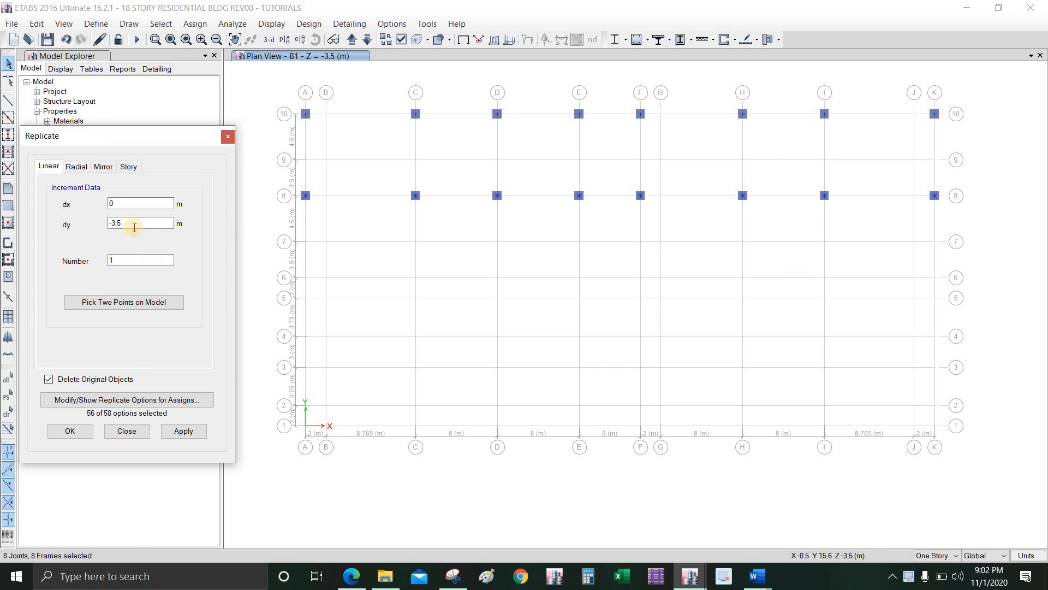
pyautogui.moveTo(126, 223); pyautogui.dragTo(105, 223)
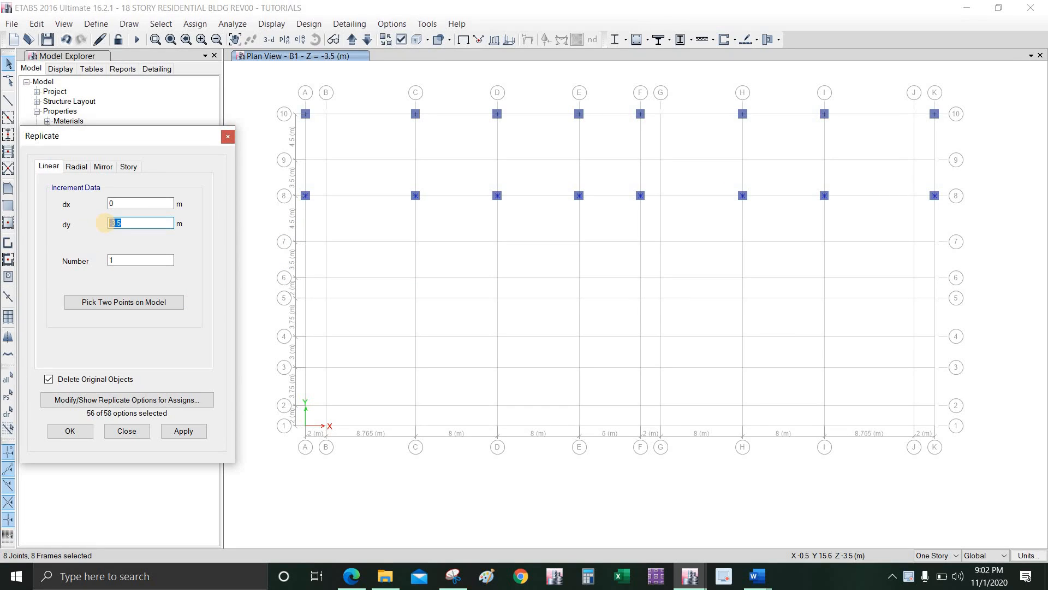
pyautogui.write('-8')
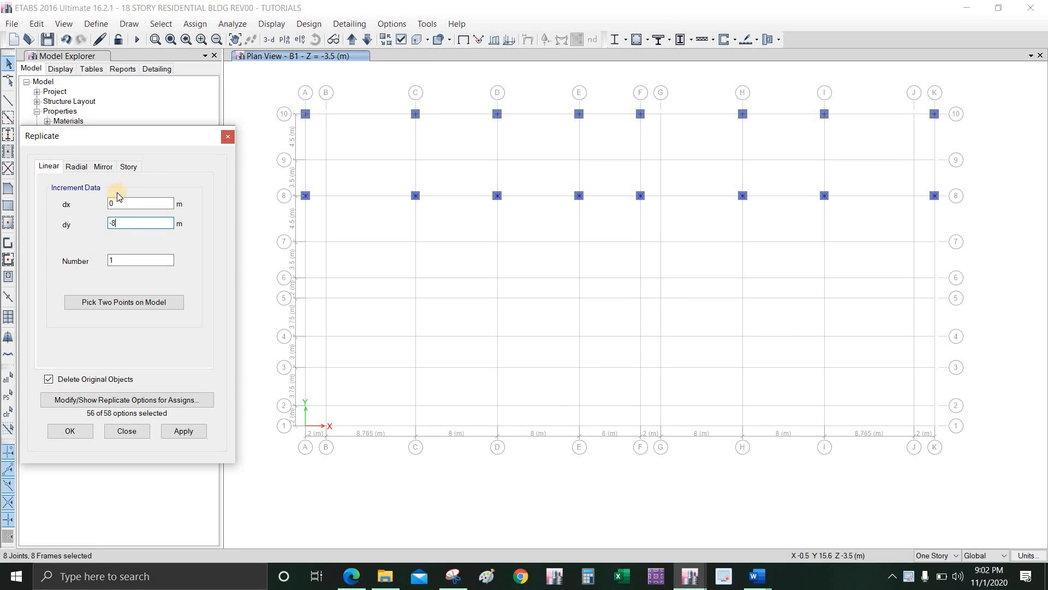
pyautogui.click(49, 379)
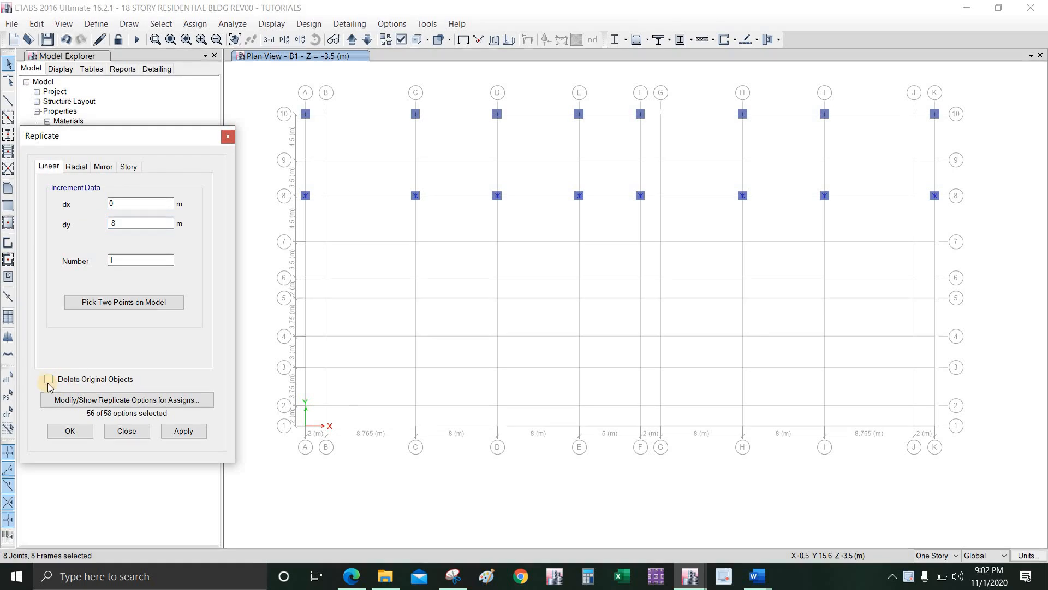
pyautogui.click(70, 430)
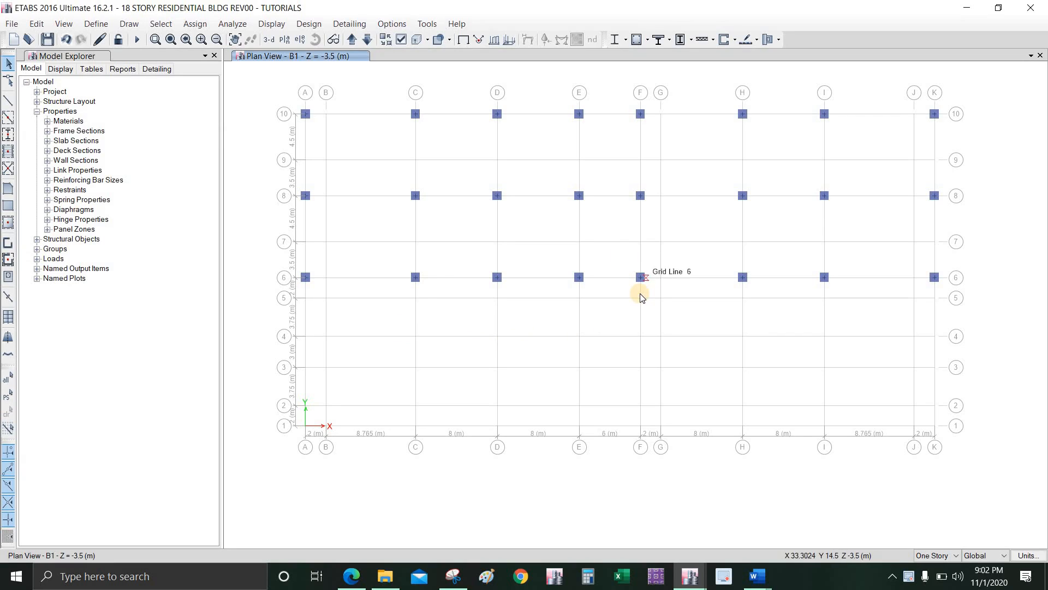
# Step: Switch to the reference ETABS model's GF plan and briefly mark points E6 and F6 and the offset column between grids G and H
pyautogui.press('alt')
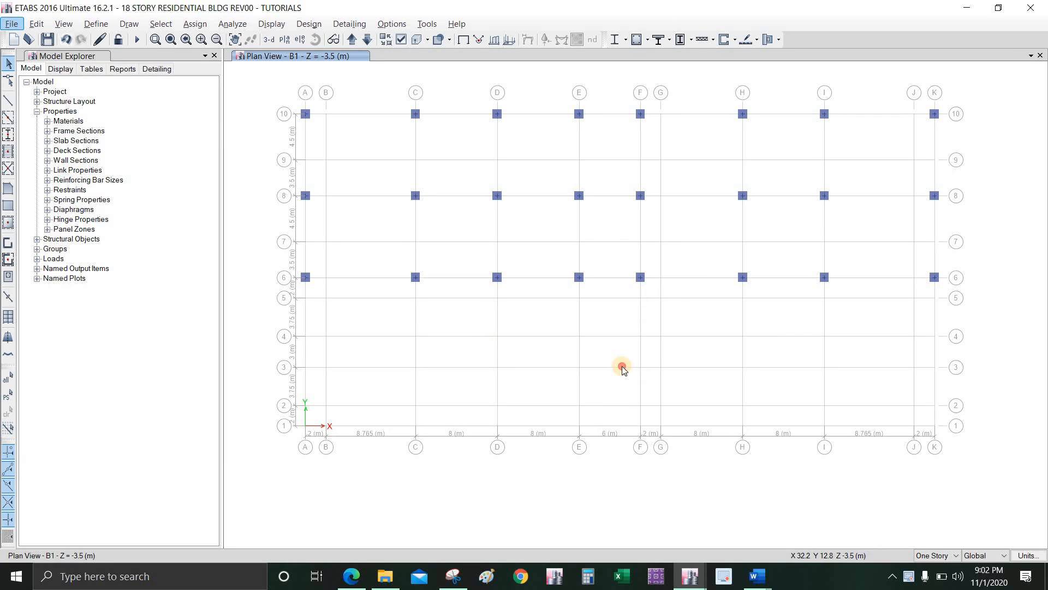
pyautogui.press('alt')
pyautogui.click(724, 575)
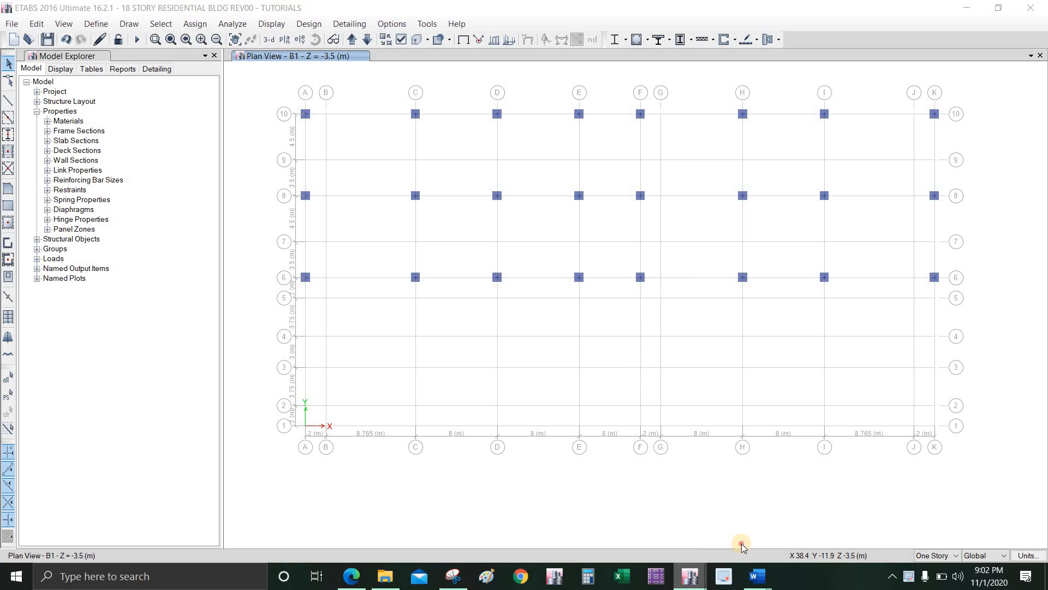
pyautogui.click(656, 499)
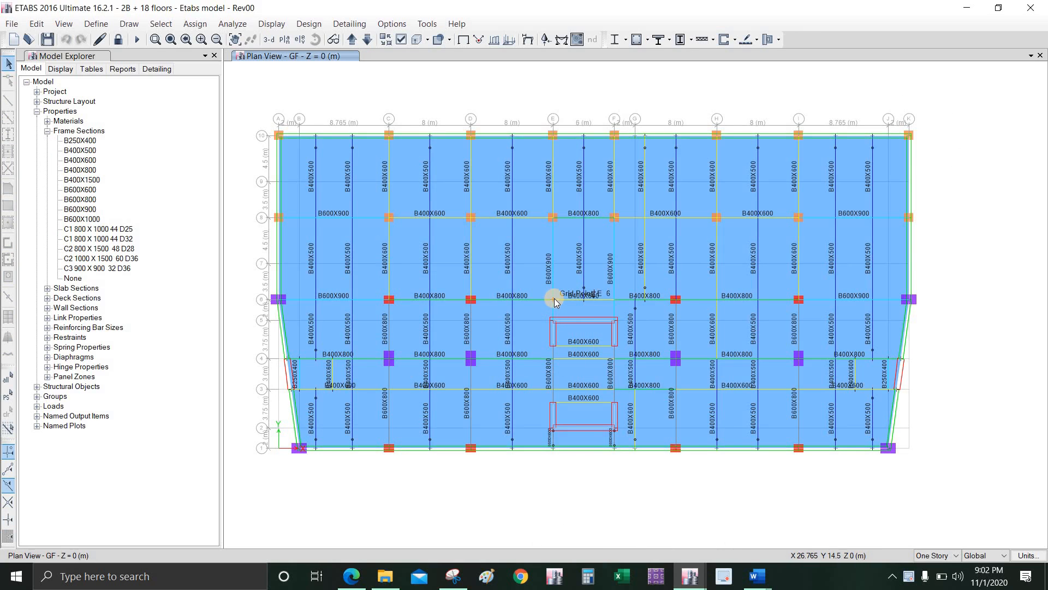
pyautogui.hotkey('ctrl', '2')
pyautogui.moveTo(612, 305); pyautogui.dragTo(623, 300)
pyautogui.moveTo(670, 311); pyautogui.dragTo(669, 313)
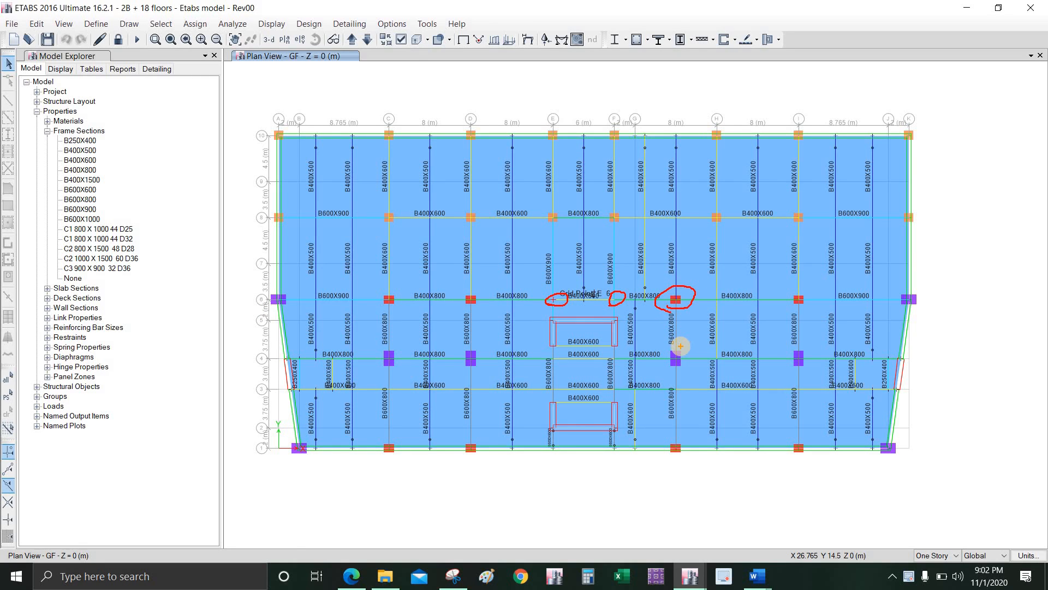
pyautogui.moveTo(675, 91); pyautogui.dragTo(661, 483)
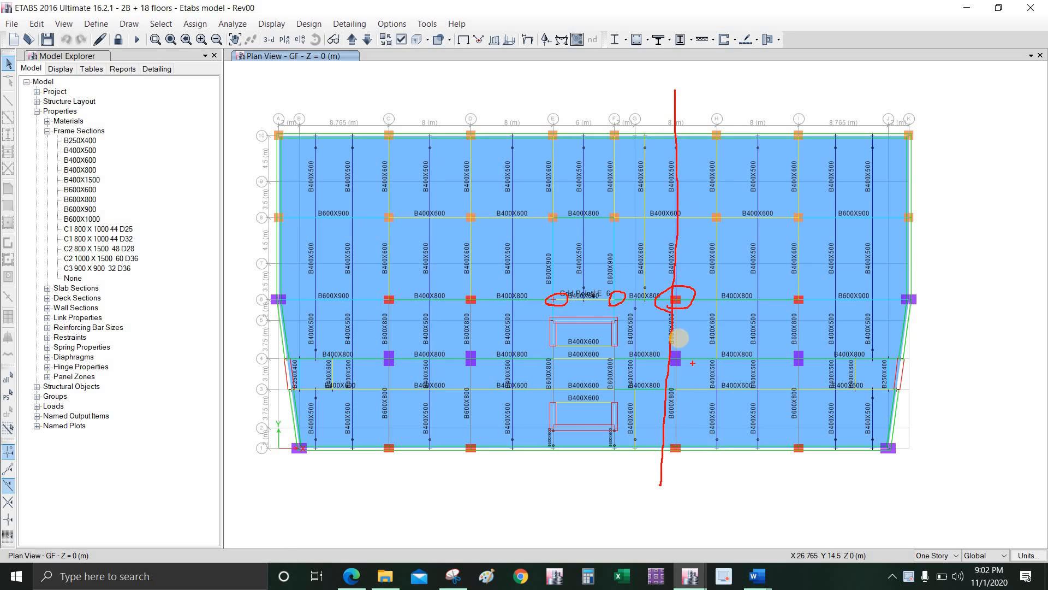
pyautogui.press('Escape')
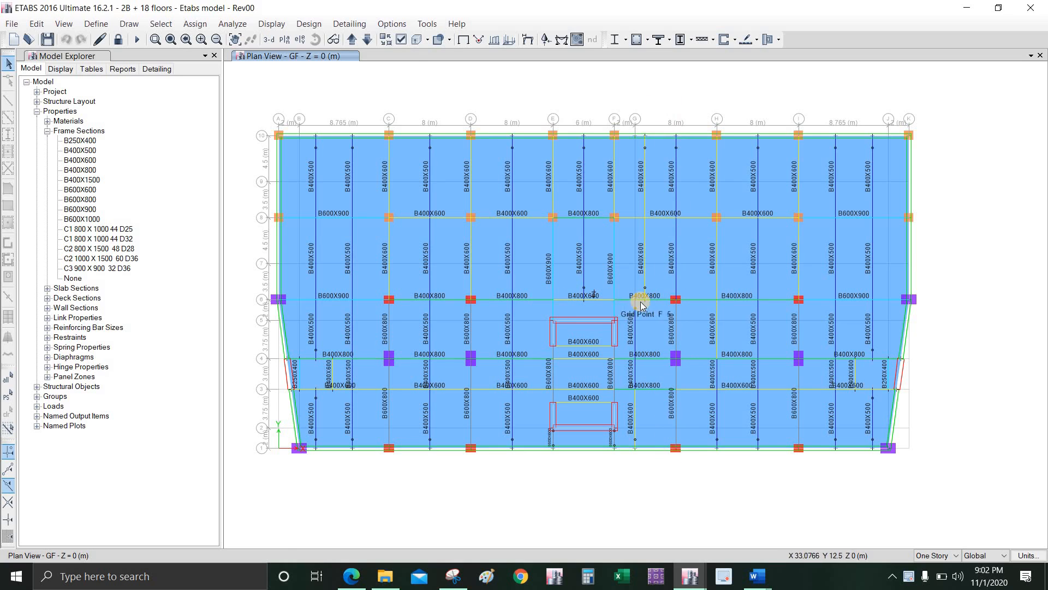
# Step: Inspect the geometry of the grid line 6 beam between grid F and the offset column, and return to the tutorial model
pyautogui.scroll(2, 639, 356)
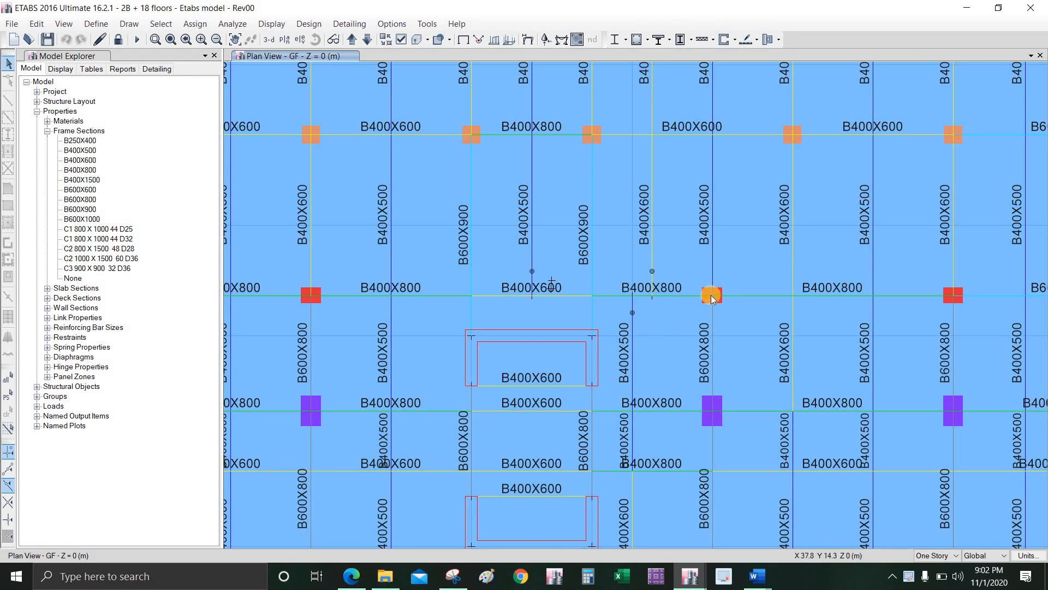
pyautogui.rightClick(683, 296)
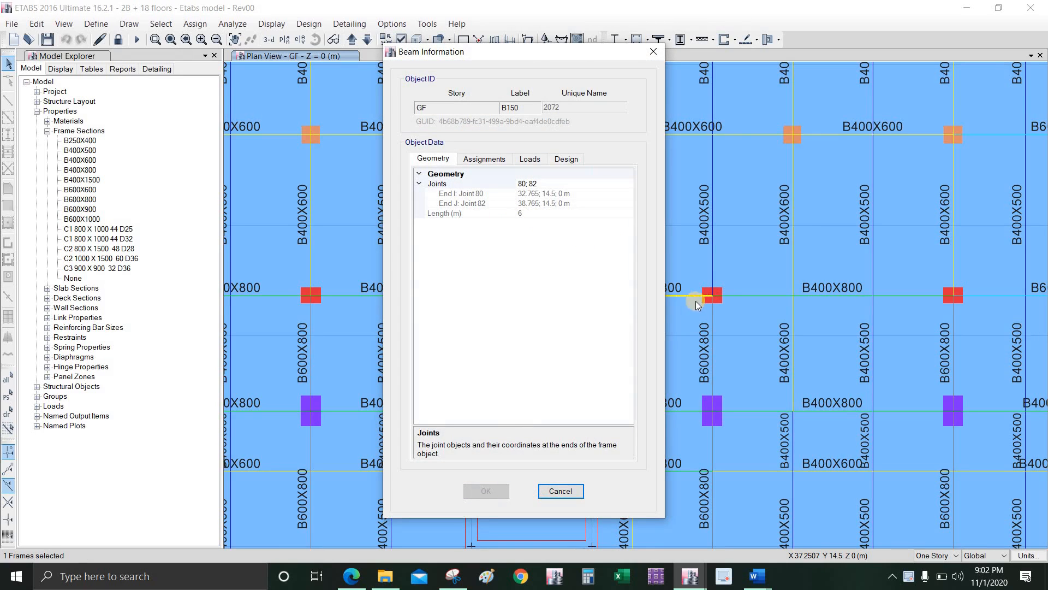
pyautogui.press('Escape')
pyautogui.scroll(-5, 672, 273)
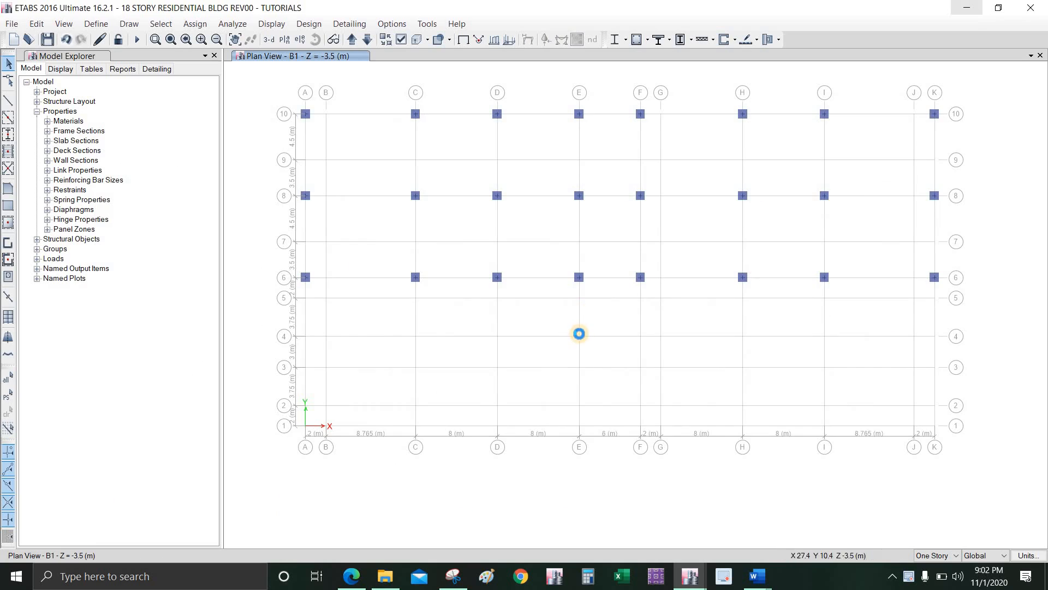
pyautogui.moveTo(580, 283)
pyautogui.mouseDown(button='middle')
pyautogui.moveTo(576, 297)
pyautogui.moveTo(560, 279)
pyautogui.mouseUp(button='middle')
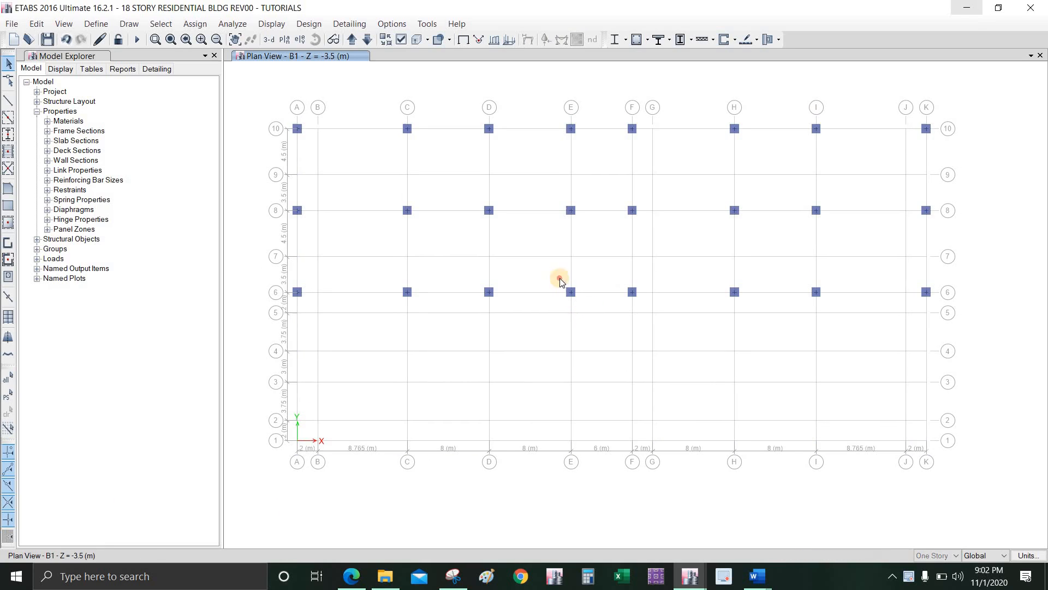
# Step: Delete the E6 column and relocate the F6 column by replicating it with dx 6 m and dy 0 m and removing the original
pyautogui.moveTo(561, 280); pyautogui.dragTo(689, 297)
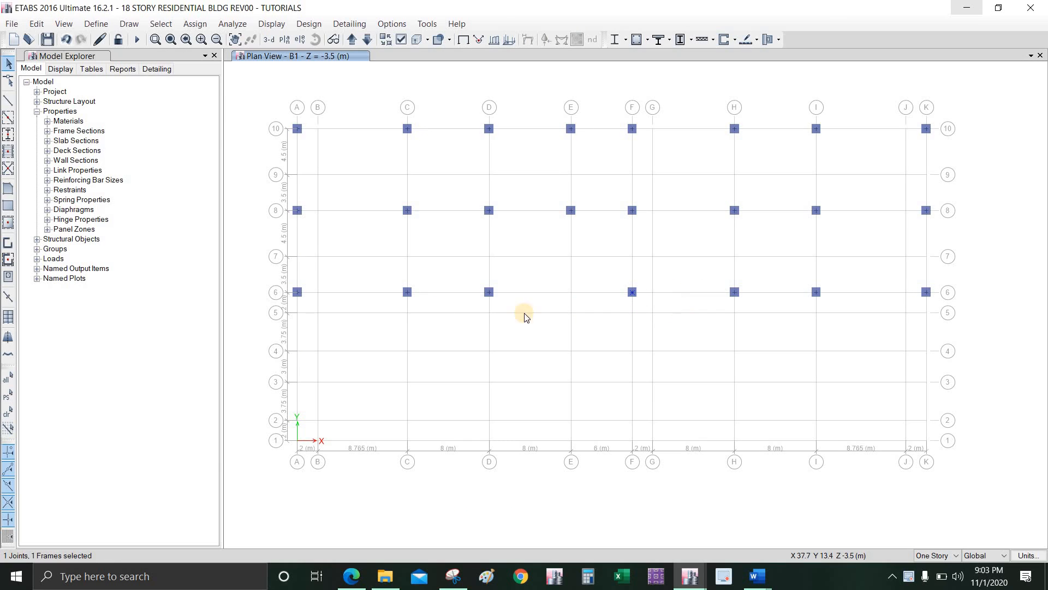
pyautogui.hotkey('ctrl', 'r')
pyautogui.press('Tab')
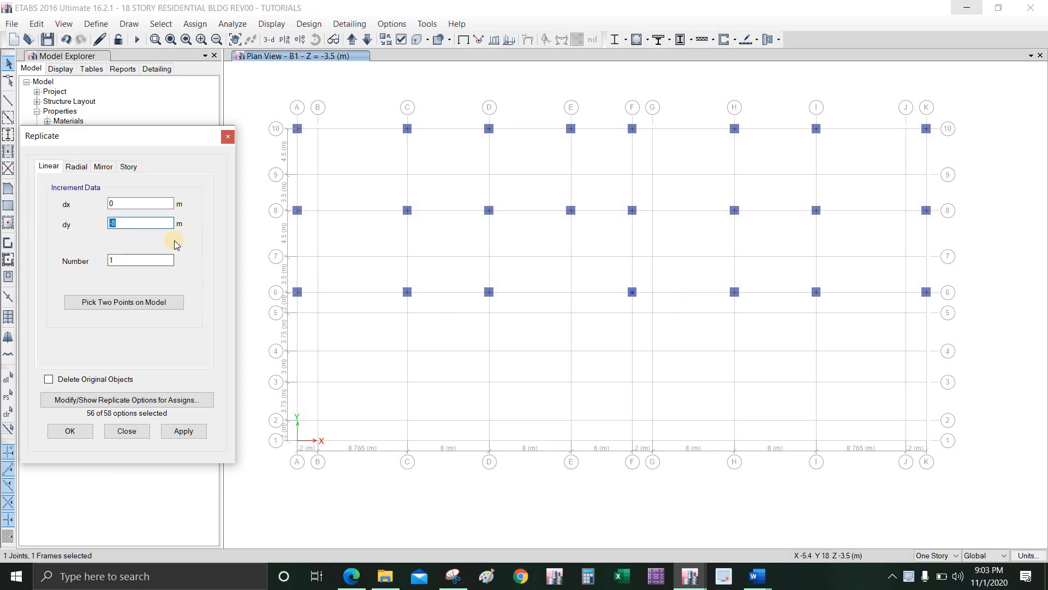
pyautogui.write('0')
pyautogui.doubleClick(115, 206)
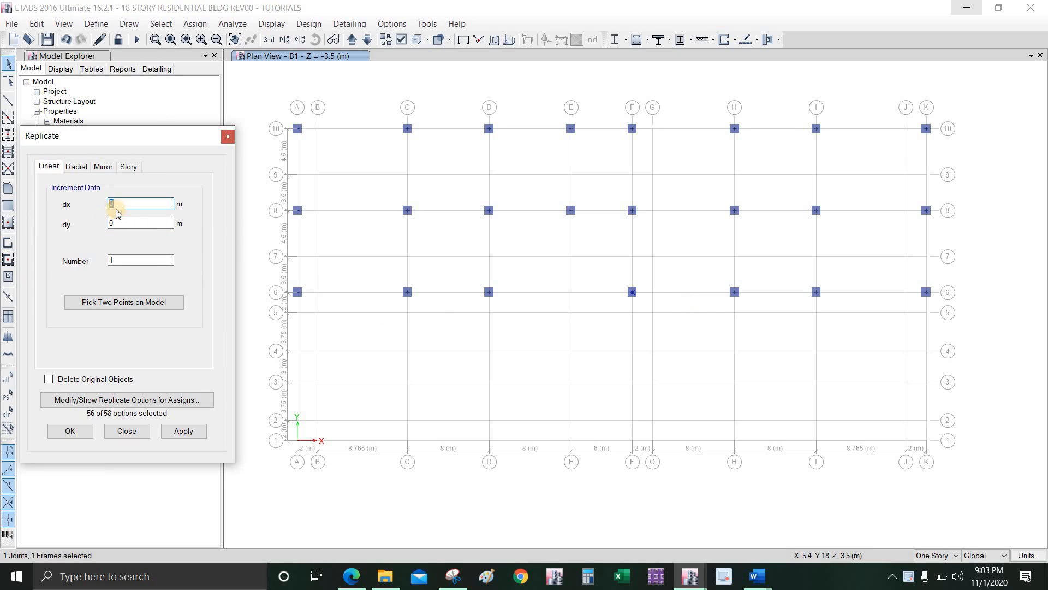
pyautogui.write('6')
pyautogui.click(184, 431)
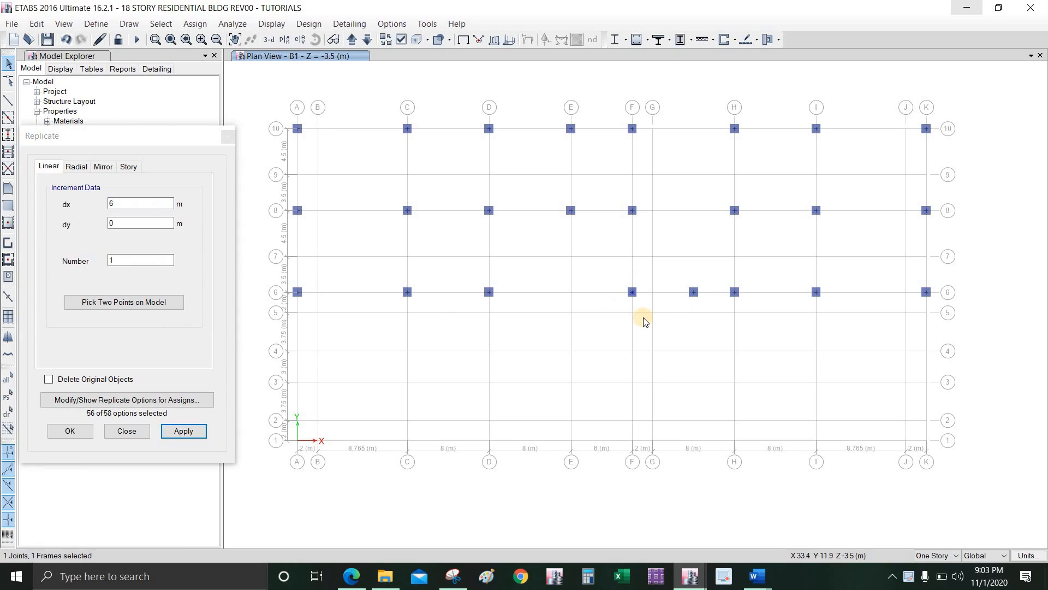
pyautogui.click(130, 431)
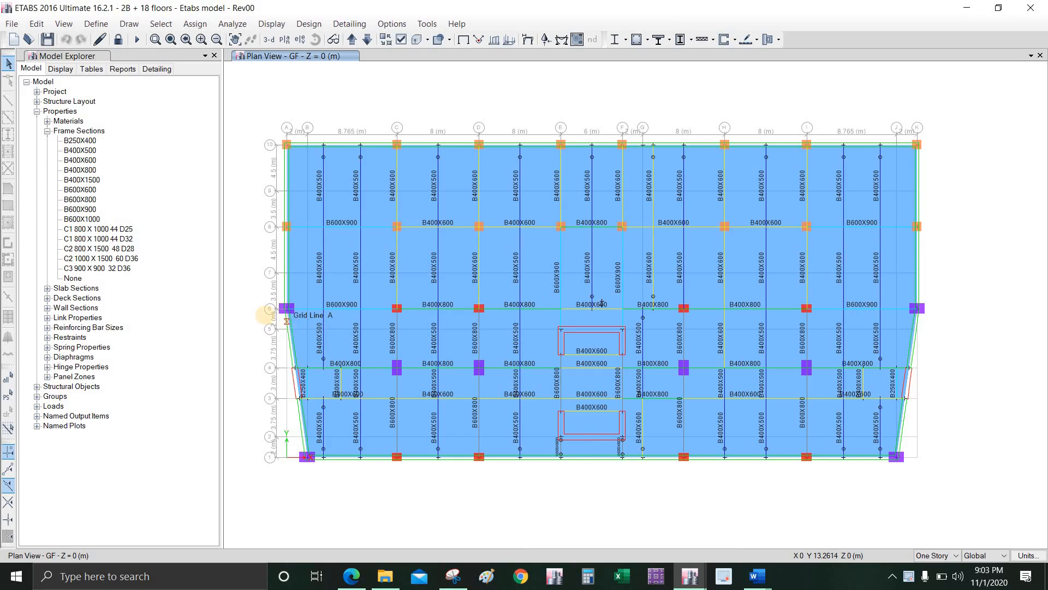
# Step: Circle the grid line 6 columns in red on the reference model's GF plan, and clear the marks
pyautogui.moveTo(275, 315); pyautogui.dragTo(404, 303)
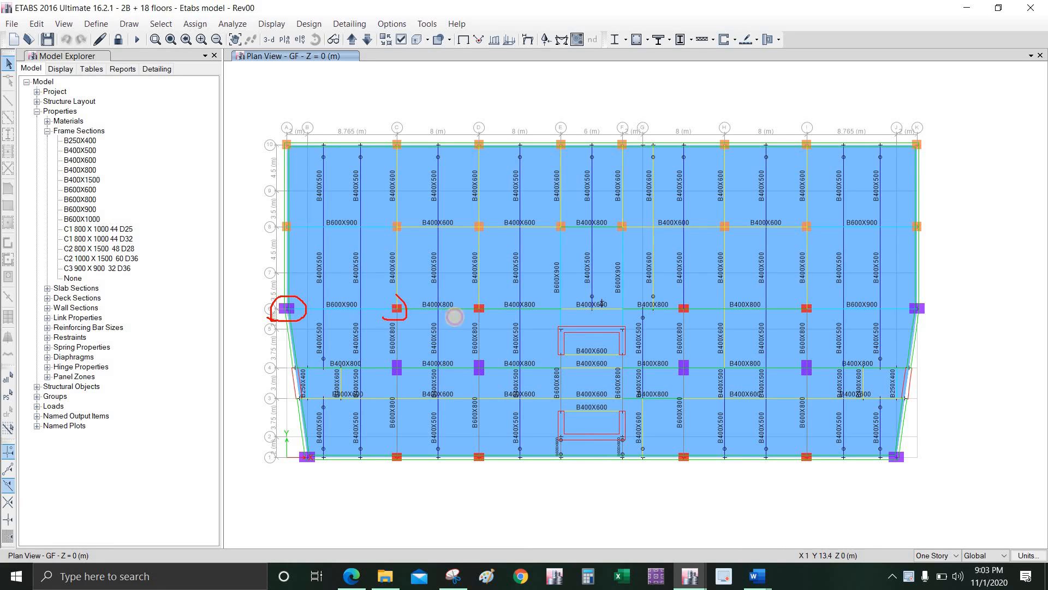
pyautogui.moveTo(469, 311); pyautogui.dragTo(461, 317)
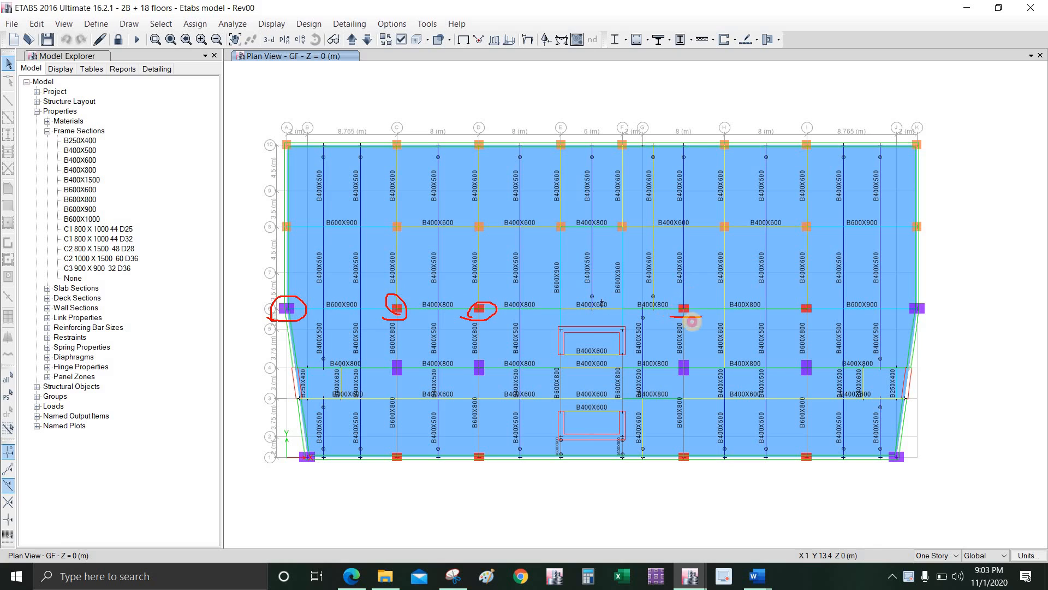
pyautogui.moveTo(807, 299); pyautogui.dragTo(797, 316)
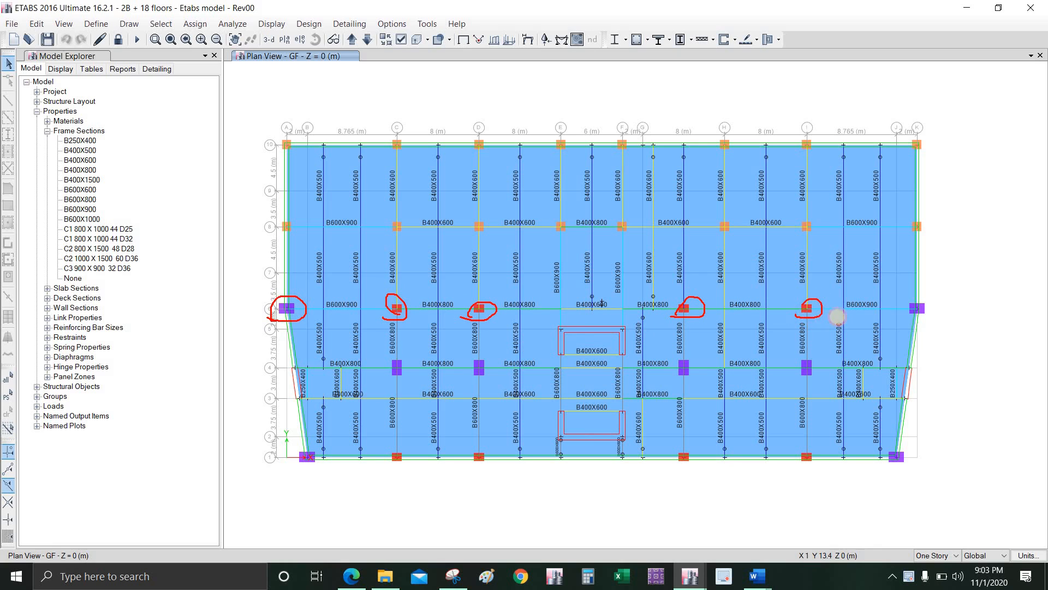
pyautogui.moveTo(903, 304); pyautogui.dragTo(901, 316)
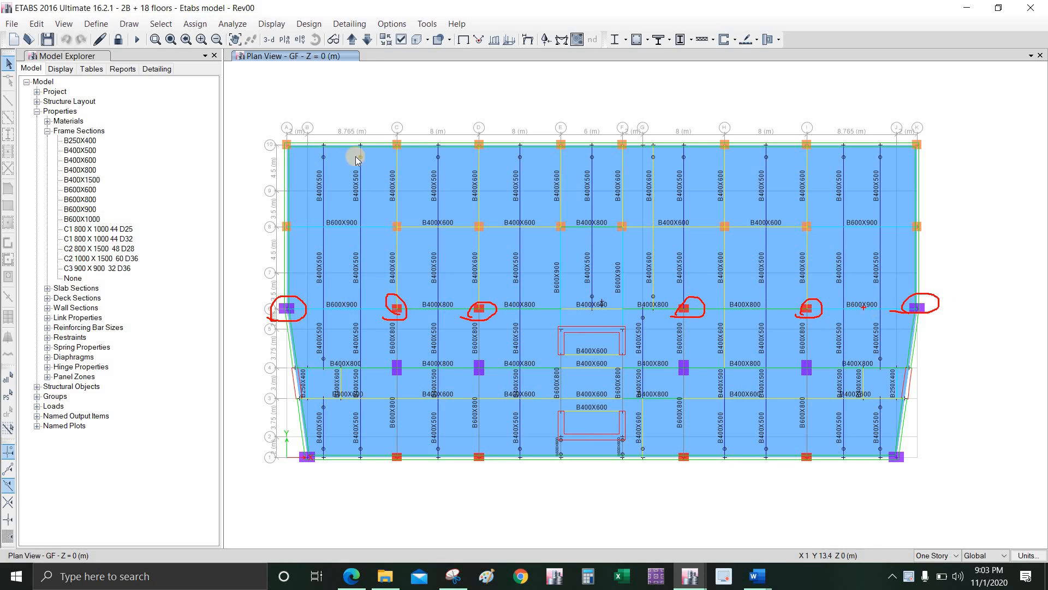
pyautogui.press('Escape')
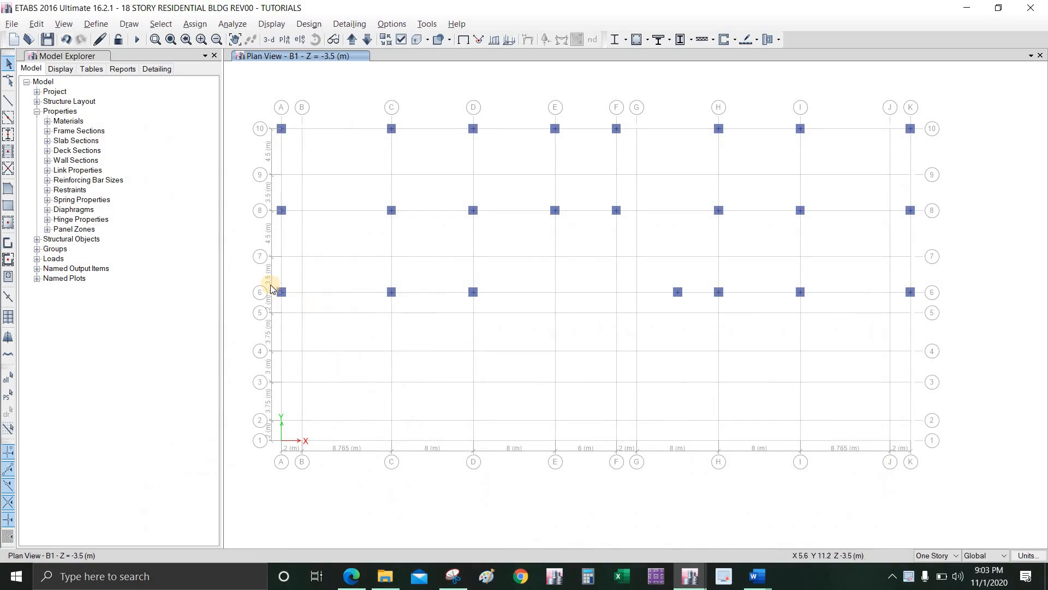
# Step: Delete the column at H6 in the tutorial model's B1 plan and switch to the reference model
pyautogui.moveTo(267, 282); pyautogui.dragTo(506, 308)
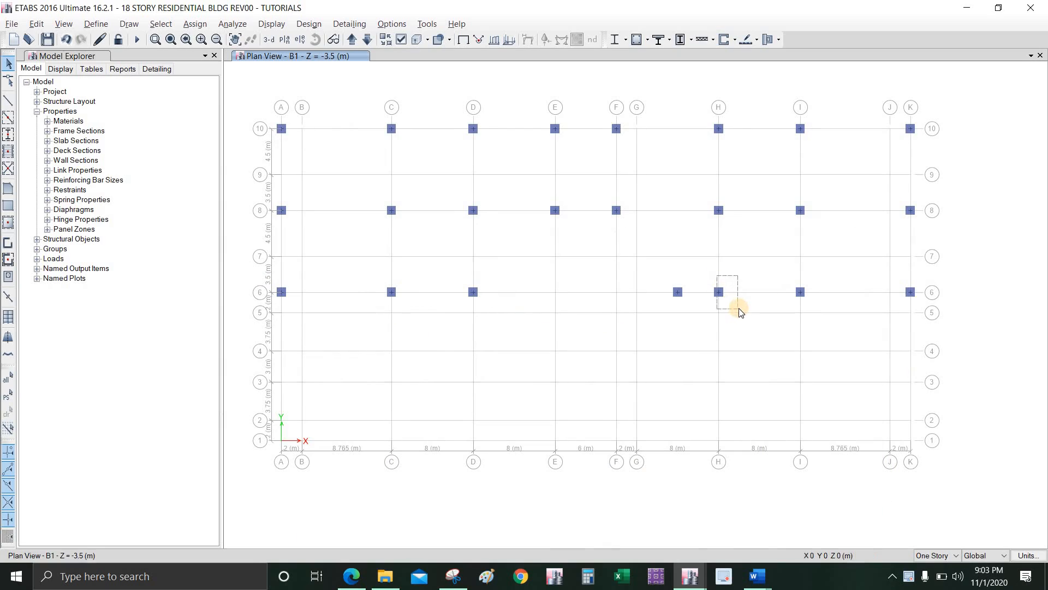
pyautogui.moveTo(741, 312); pyautogui.dragTo(740, 310)
pyautogui.hotkey('alt', 'Tab')
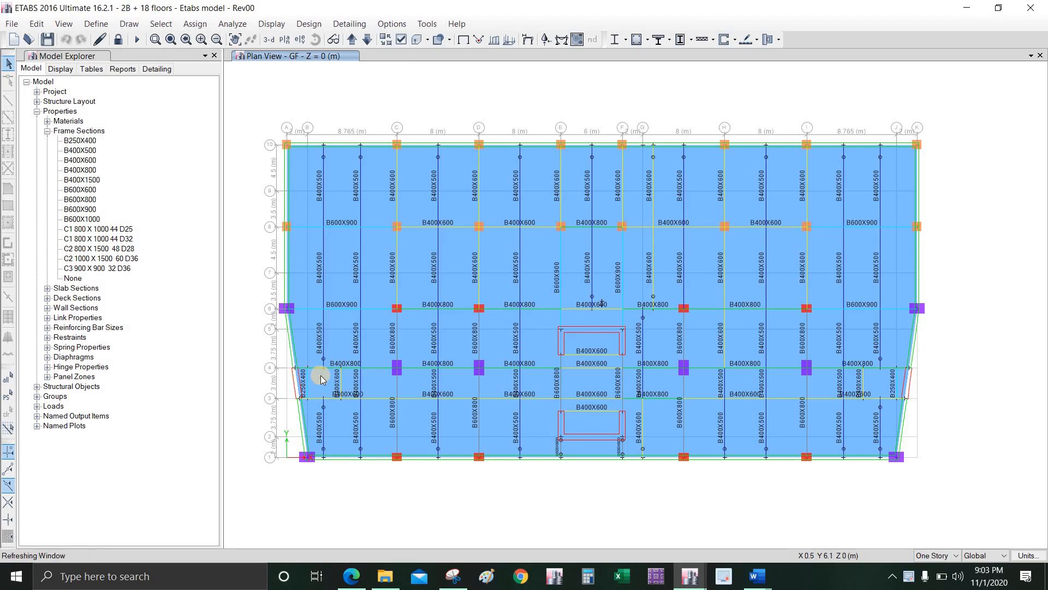
# Step: Examine the grid line 4 columns on the reference GF plan, briefly marking the one between grids G and H, and return to the tutorial model
pyautogui.click(335, 494)
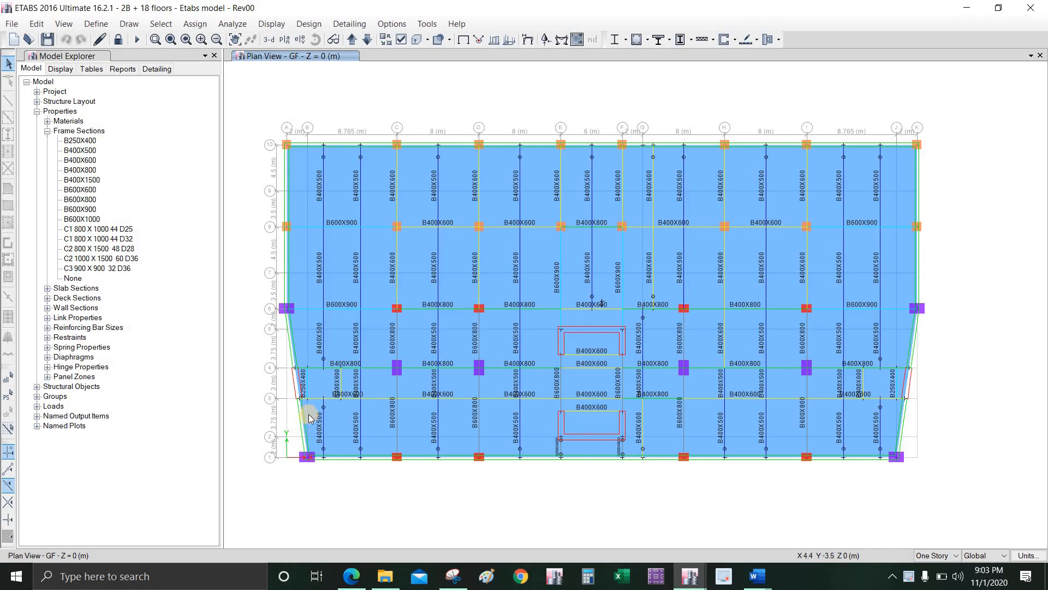
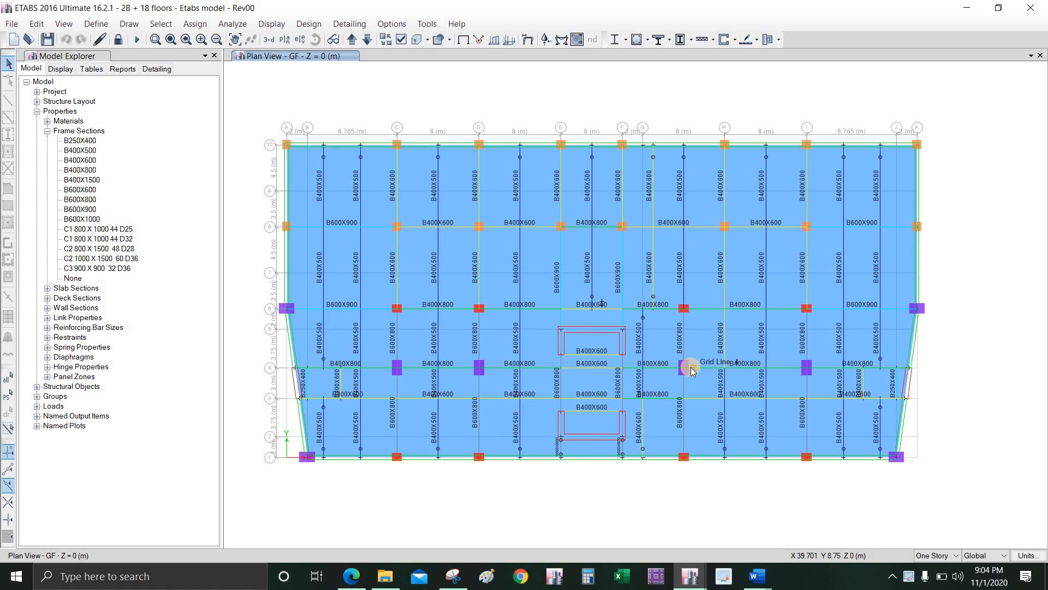
pyautogui.moveTo(681, 352); pyautogui.dragTo(677, 381)
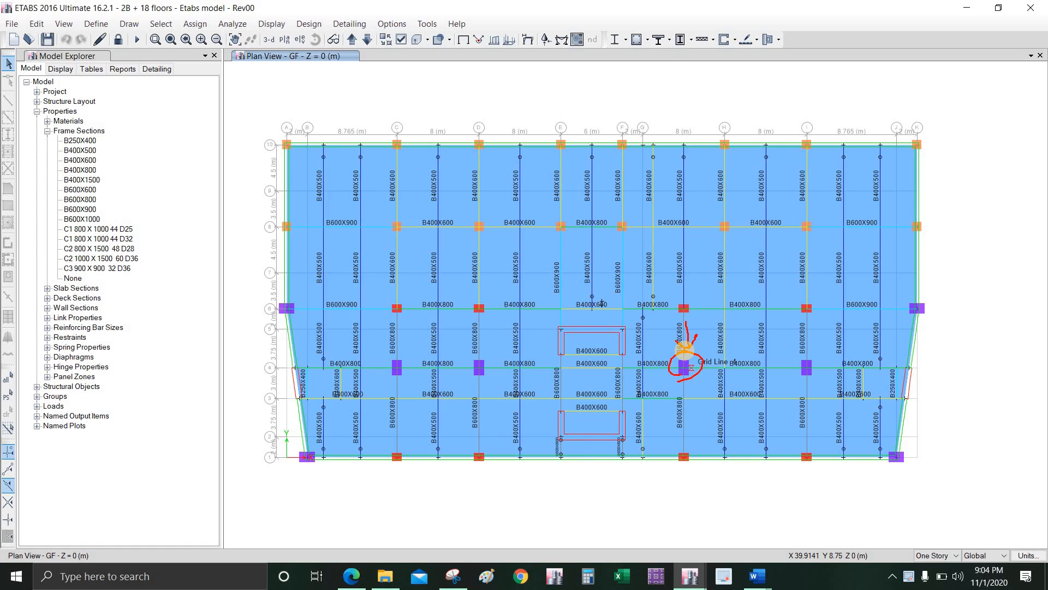
pyautogui.press('Escape')
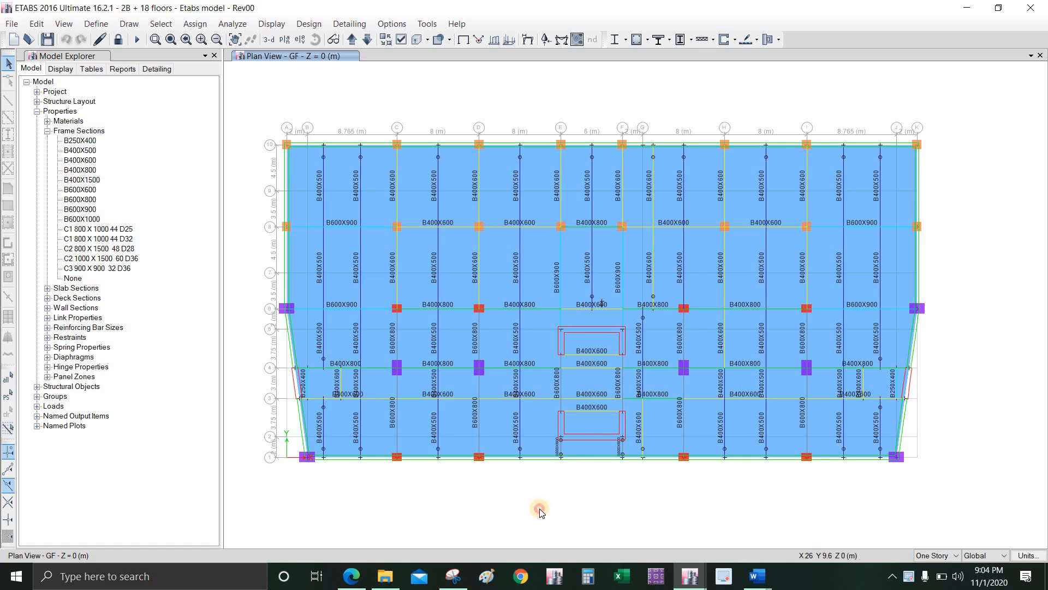
pyautogui.moveTo(699, 570)
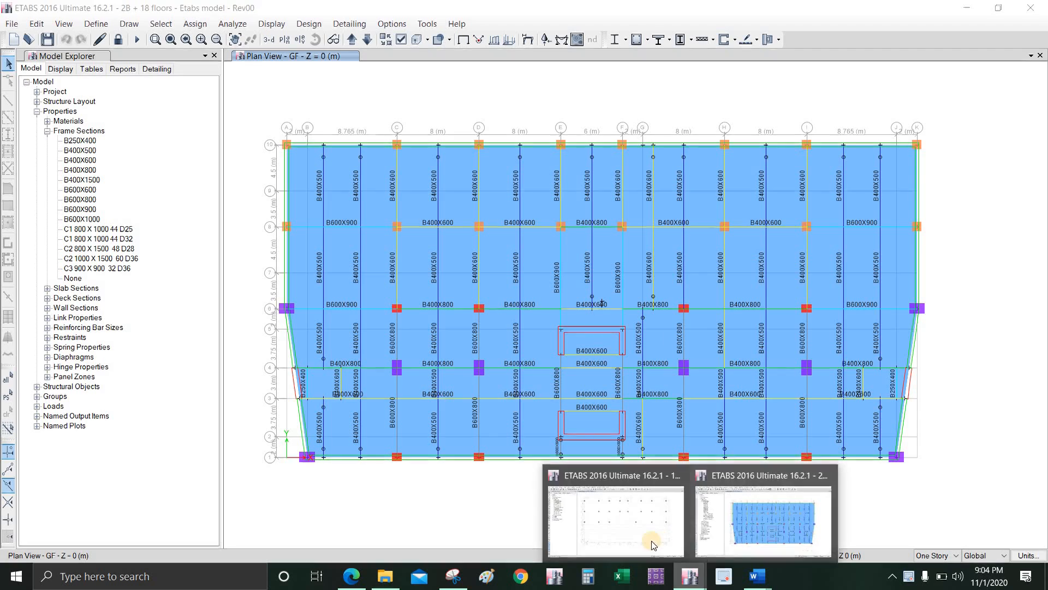
pyautogui.click(601, 493)
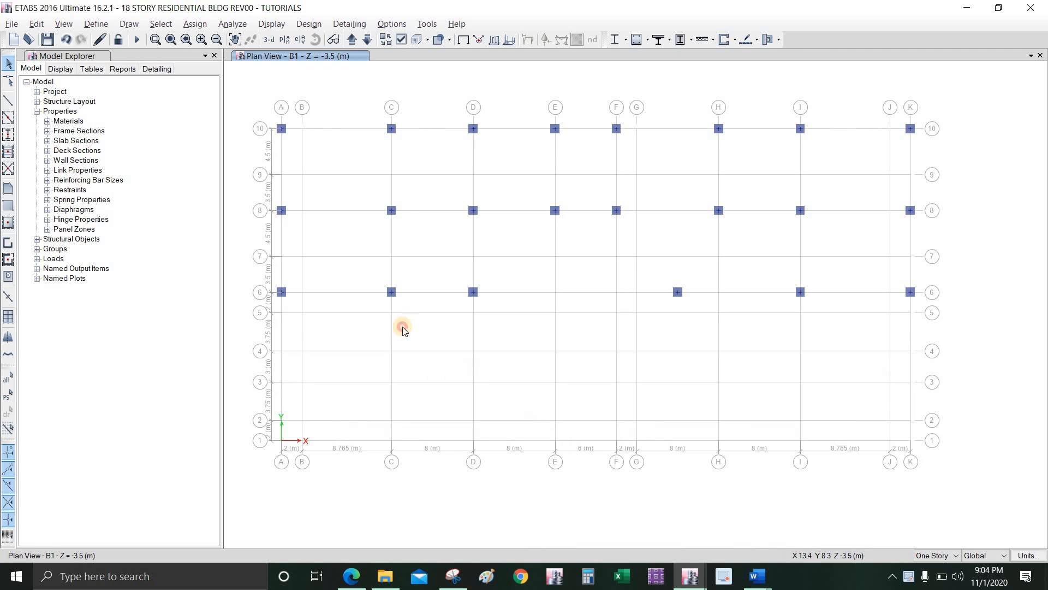
# Step: Select the grid line 6 columns at C, D, between G and H, and I, briefly marking the 3.75 m and 2 m spacings in red
pyautogui.moveTo(564, 320); pyautogui.dragTo(586, 341)
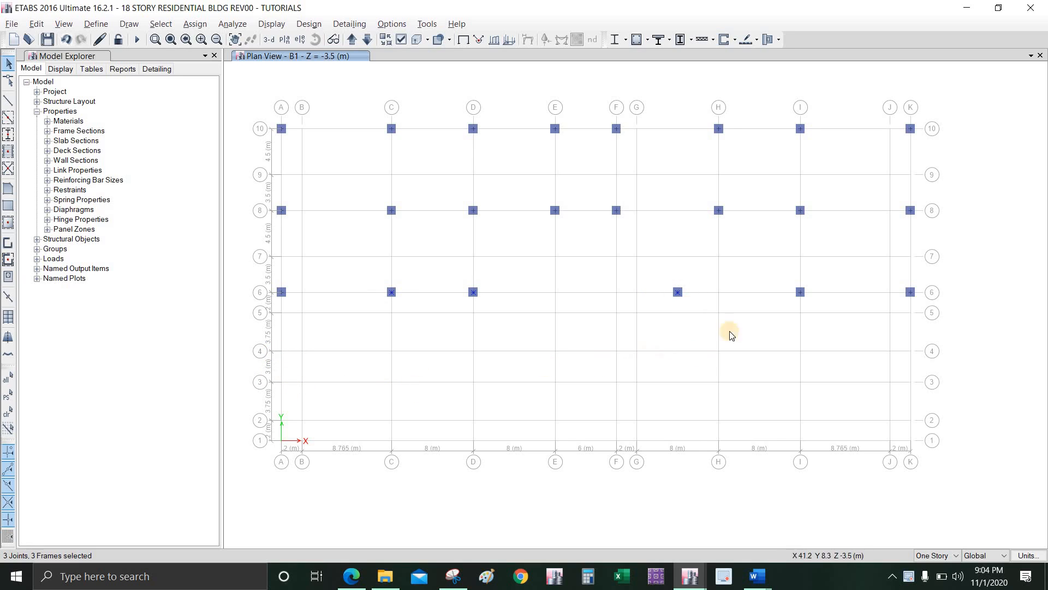
pyautogui.click(800, 292)
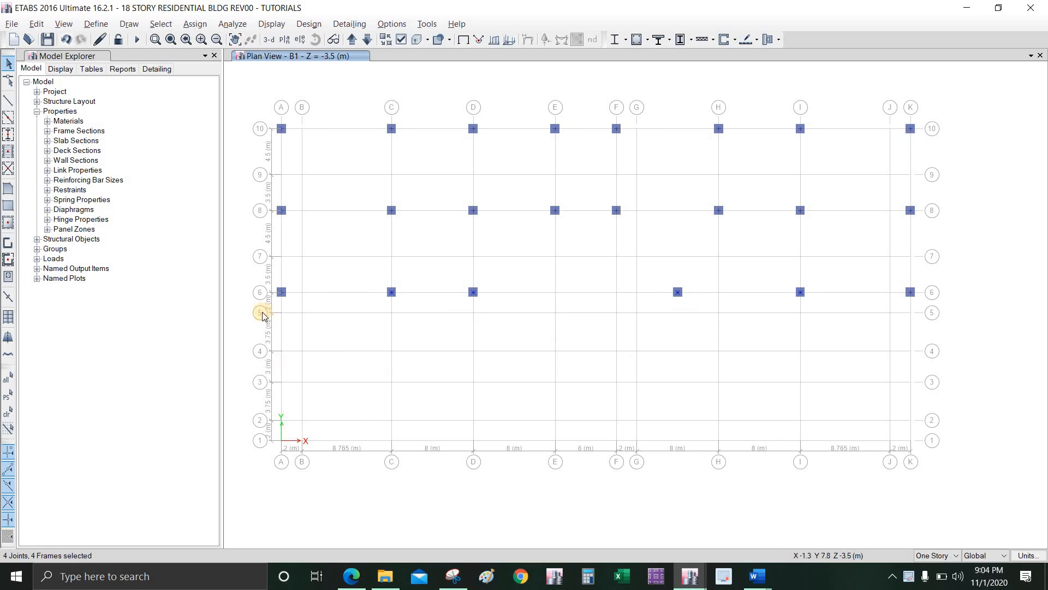
pyautogui.scroll(2, 275, 369)
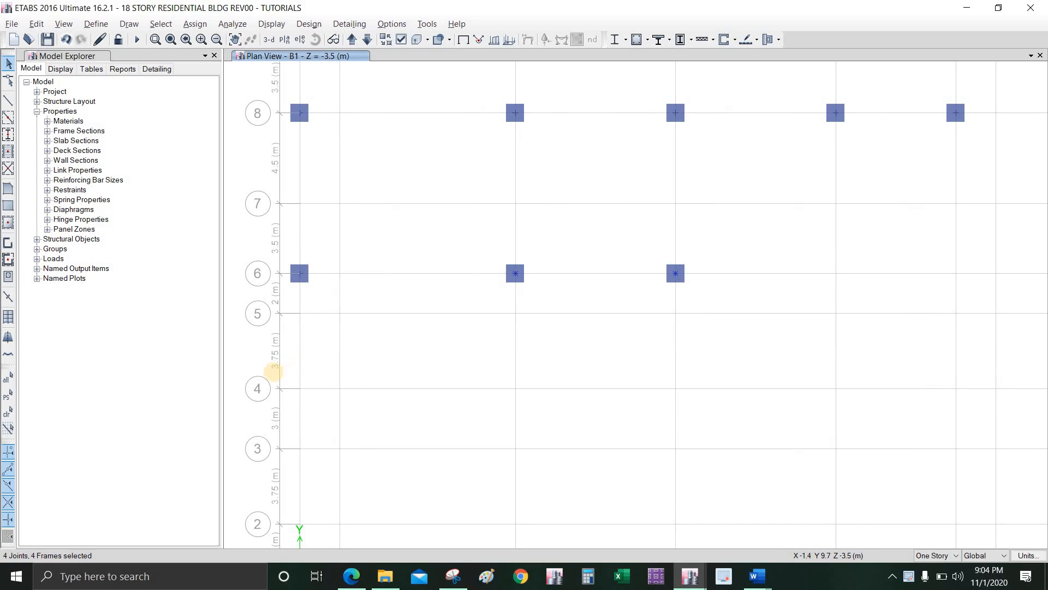
pyautogui.moveTo(300, 359)
pyautogui.mouseDown()
pyautogui.moveTo(258, 370)
pyautogui.moveTo(295, 349)
pyautogui.mouseUp()
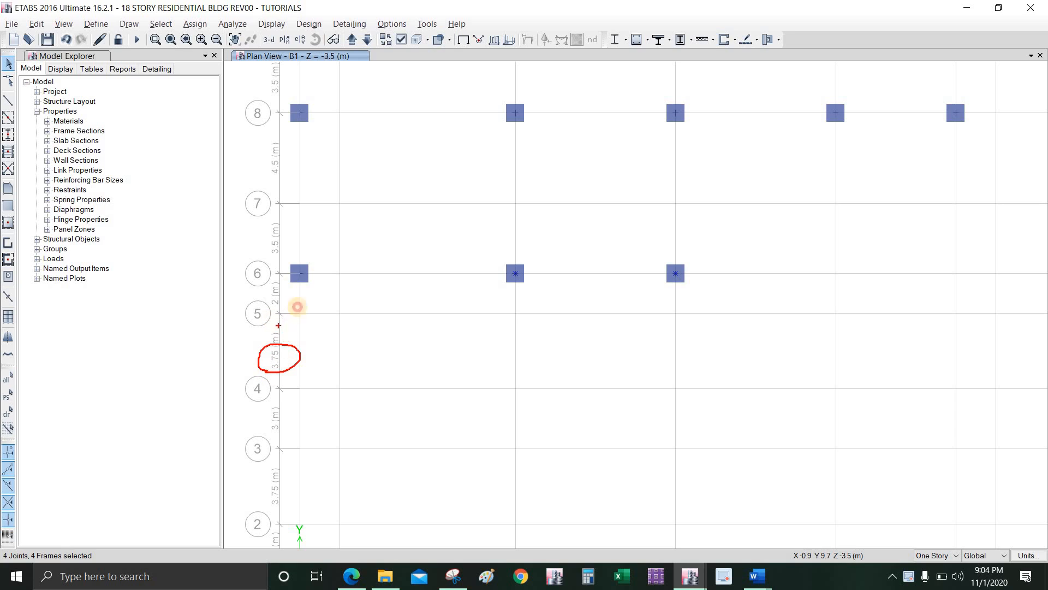
pyautogui.moveTo(297, 307); pyautogui.dragTo(270, 323)
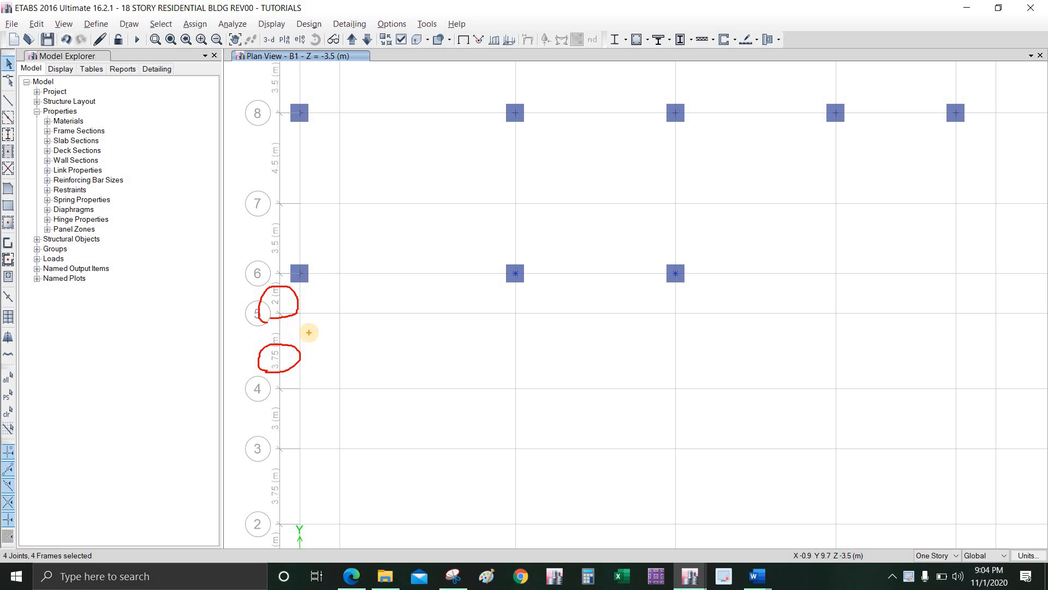
pyautogui.press('Escape')
pyautogui.scroll(-3, 308, 327)
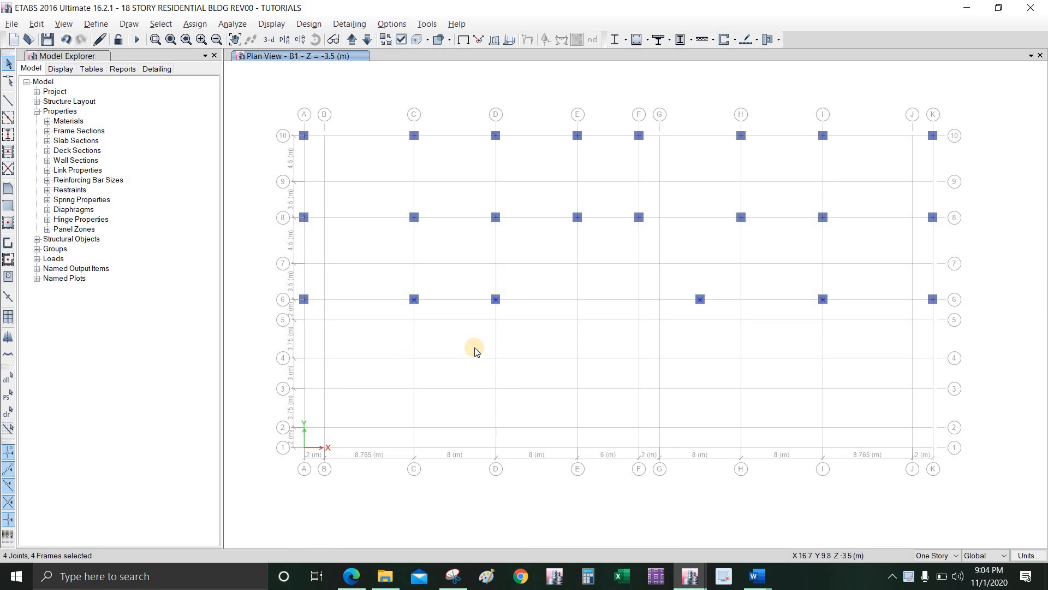
# Step: Replicate the four selected columns onto grid line 4 with dx 0, dy -5.75 m and number 1, keeping the originals
pyautogui.hotkey('ctrl', 'r')
pyautogui.click(125, 204)
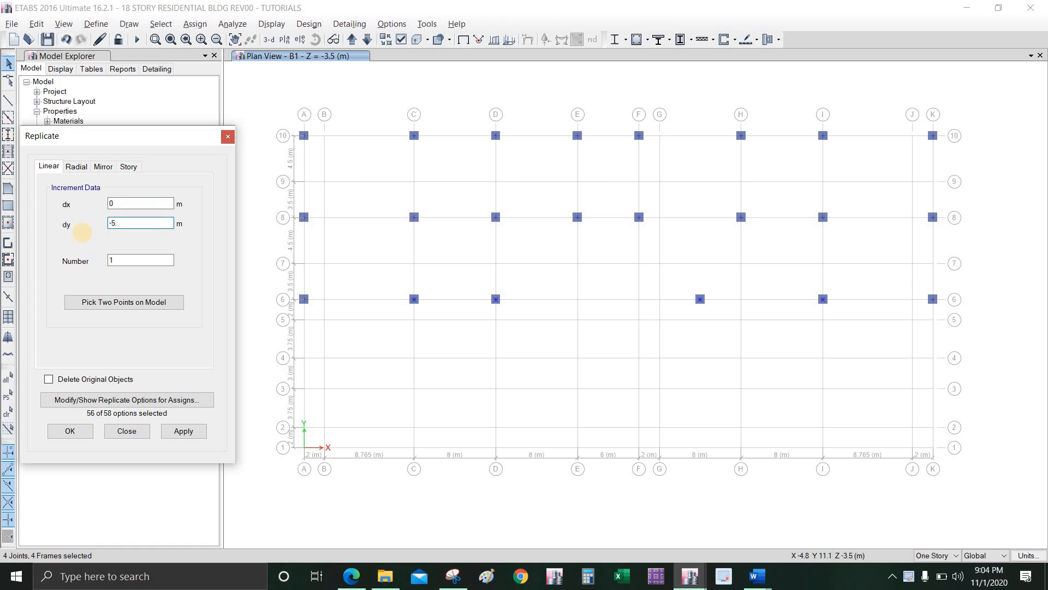
pyautogui.click(137, 263)
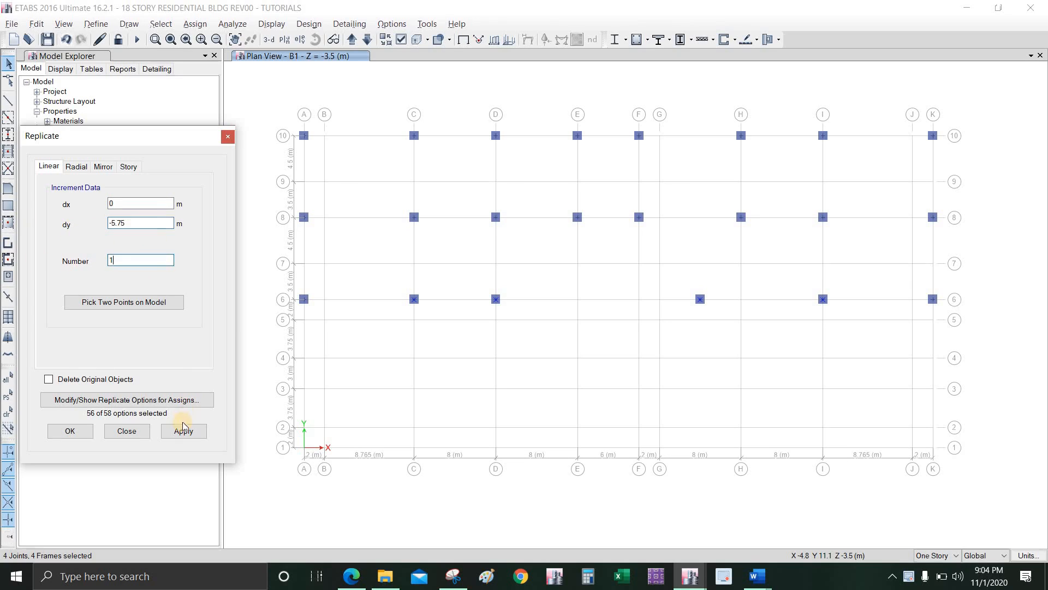
pyautogui.click(180, 429)
pyautogui.click(474, 411)
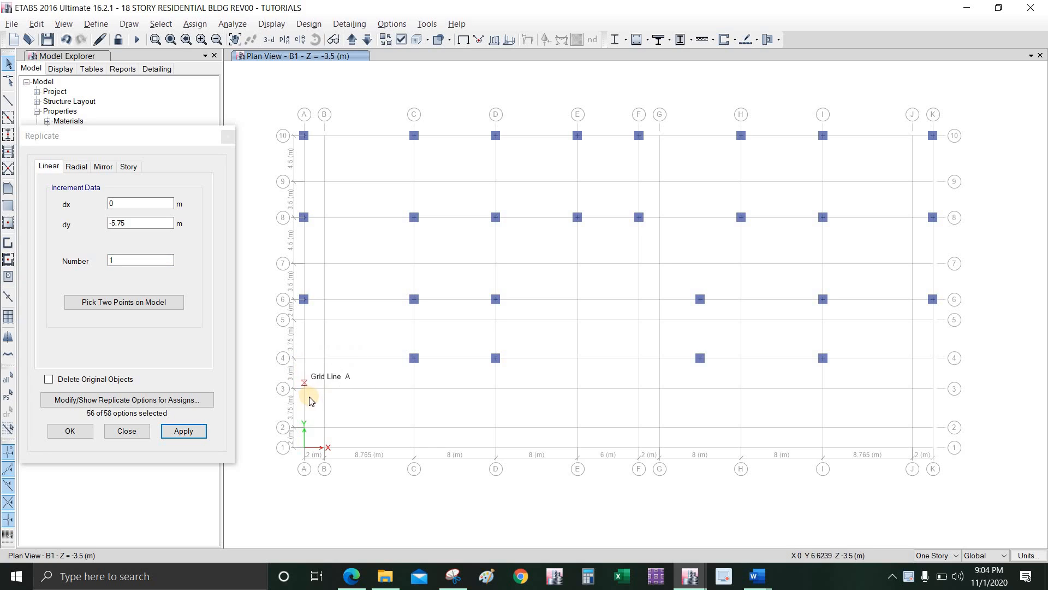
# Step: Compare the B1 column layout with the reference model's GF plan and return to the tutorial model
pyautogui.moveTo(313, 397); pyautogui.dragTo(318, 389, button='middle')
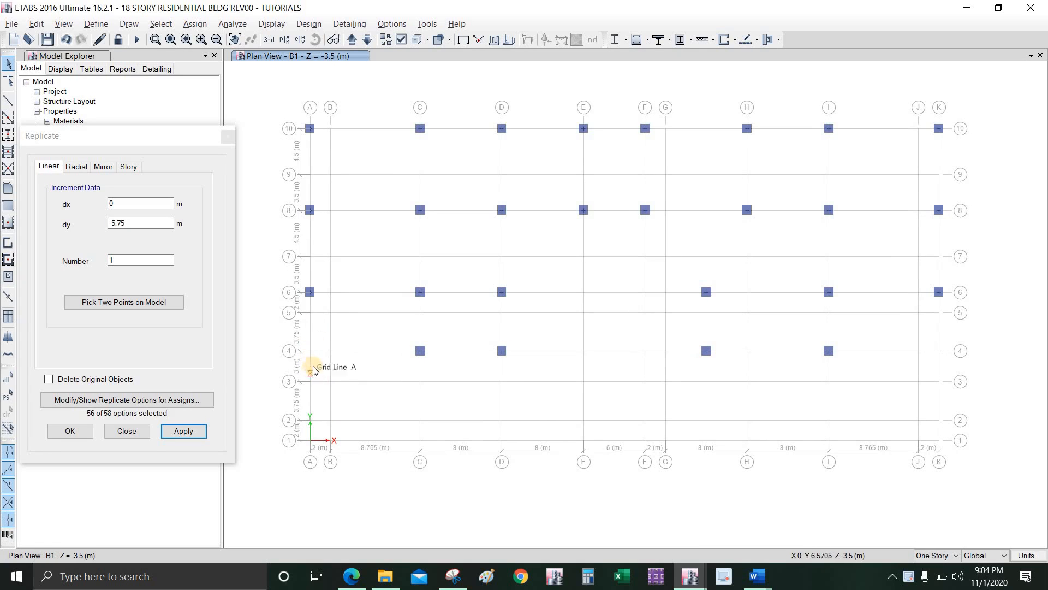
pyautogui.hotkey('alt', 'Tab')
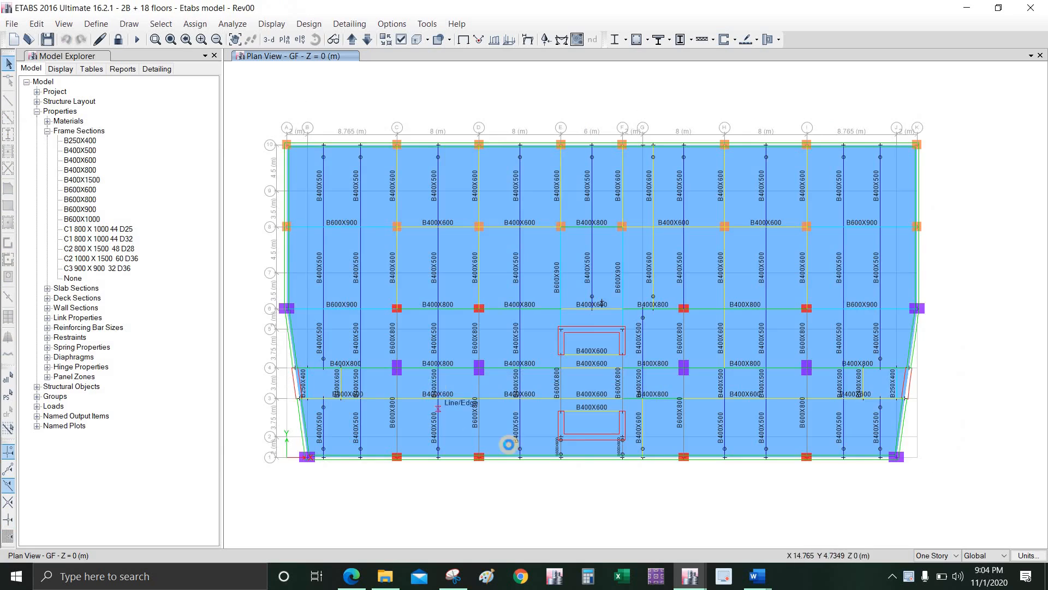
pyautogui.moveTo(509, 444); pyautogui.dragTo(508, 422, button='middle')
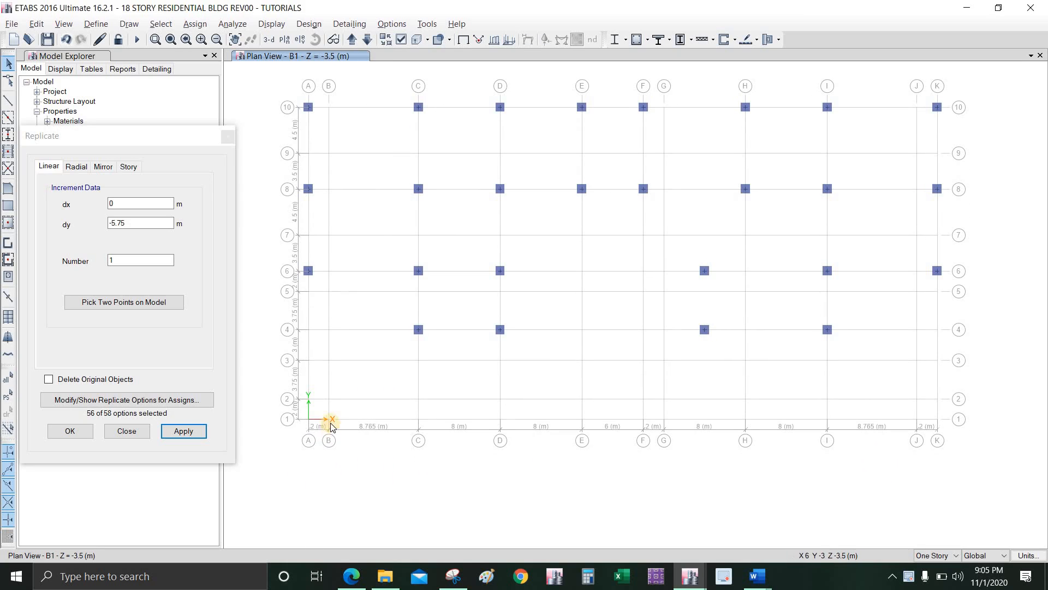
# Step: Start column drawing with the C3 900 X 900 32 D36 section and apply snapping to joints and grid intersections, with Fine Grid off
pyautogui.scroll(2, 349, 423)
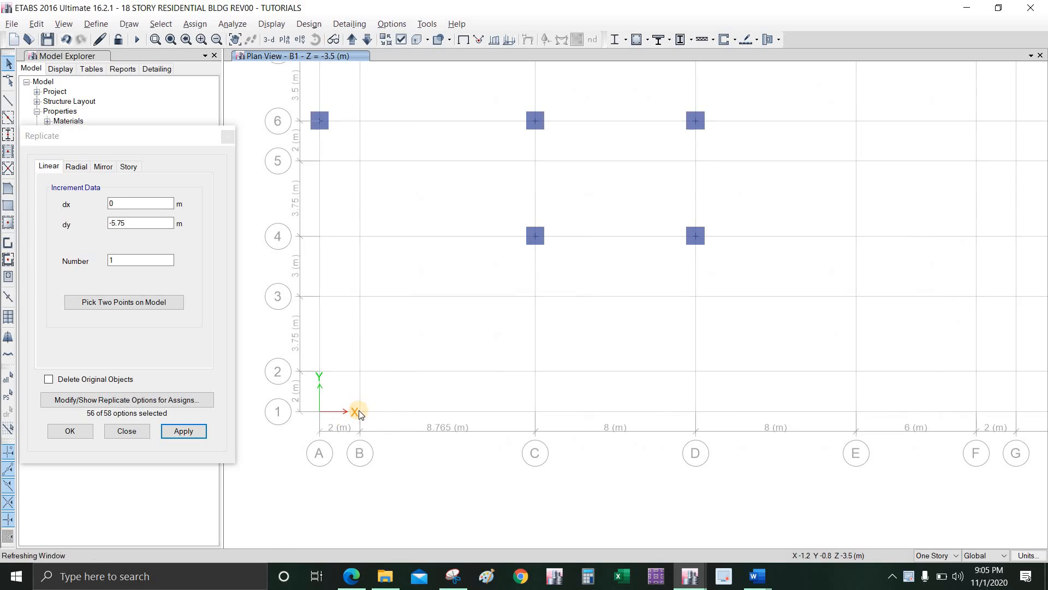
pyautogui.click(126, 432)
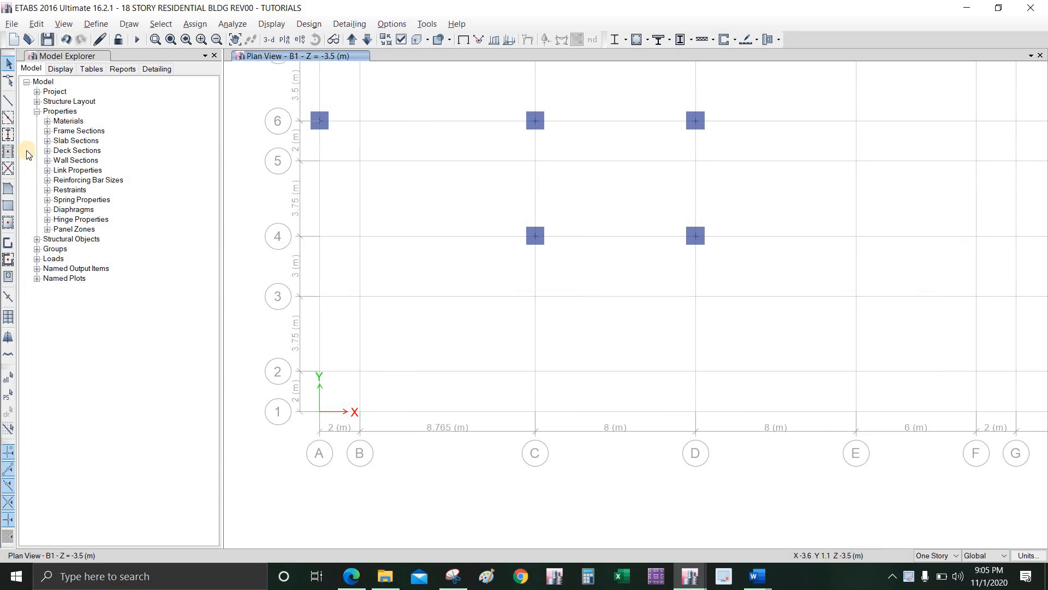
pyautogui.click(11, 135)
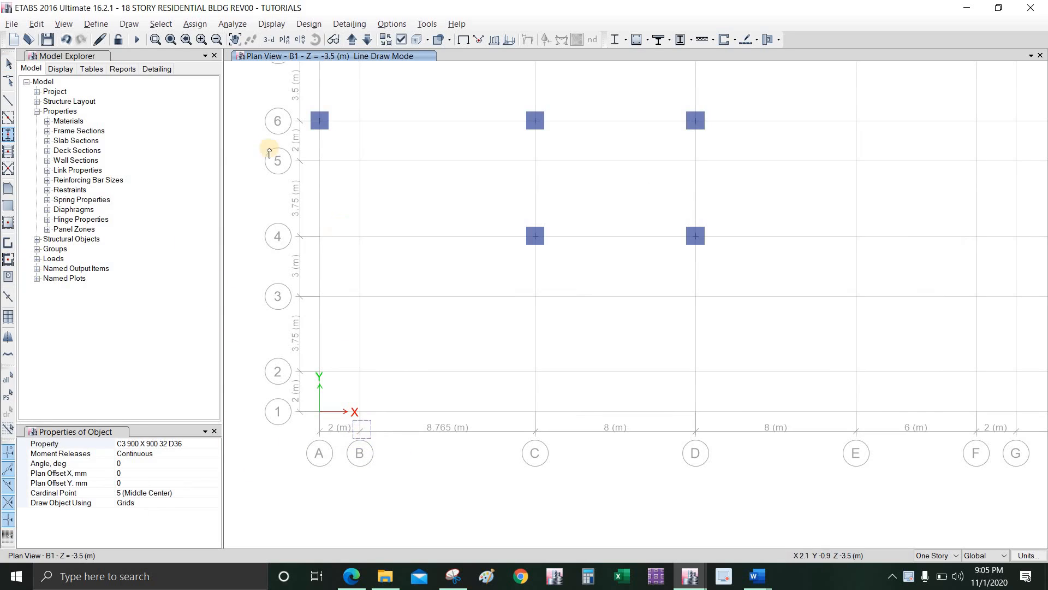
pyautogui.click(129, 24)
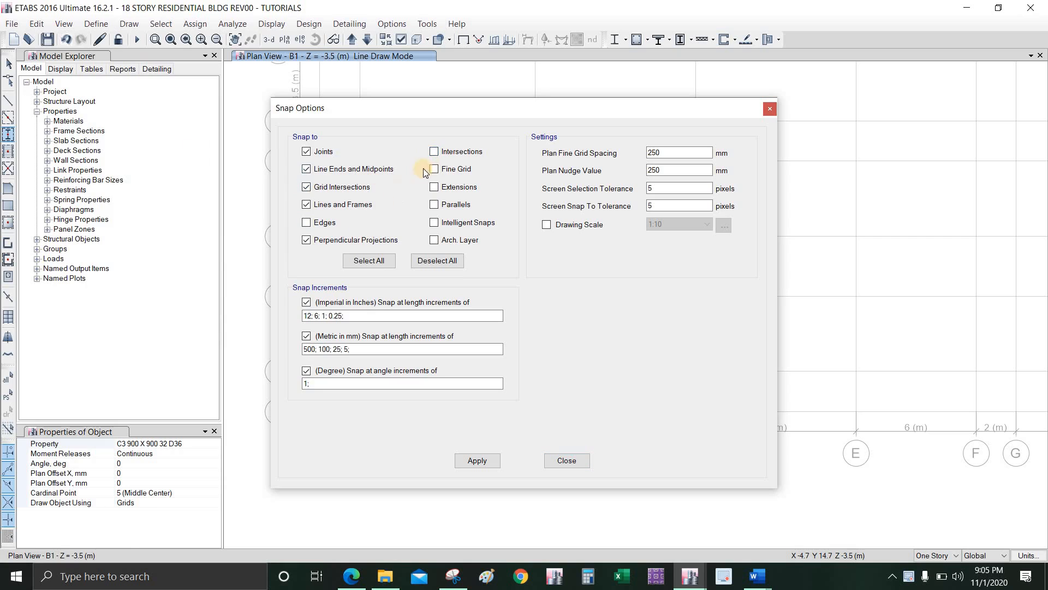
pyautogui.click(483, 464)
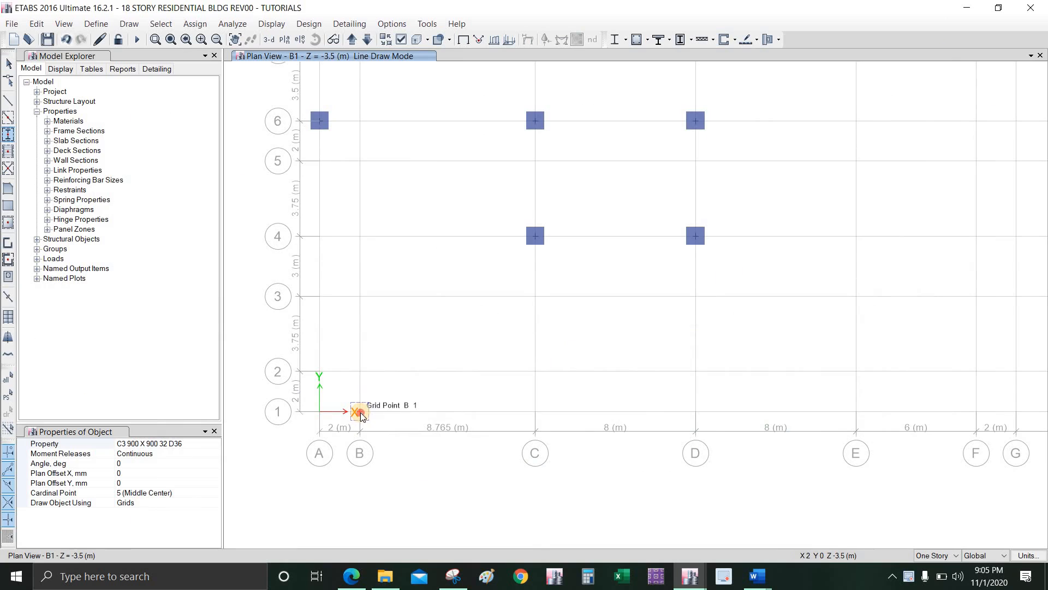
# Step: Place C3 900 X 900 32 D36 columns at grid points B-1 and J-1 on the B1 plan, and end column drawing
pyautogui.click(358, 387)
pyautogui.press('F3')
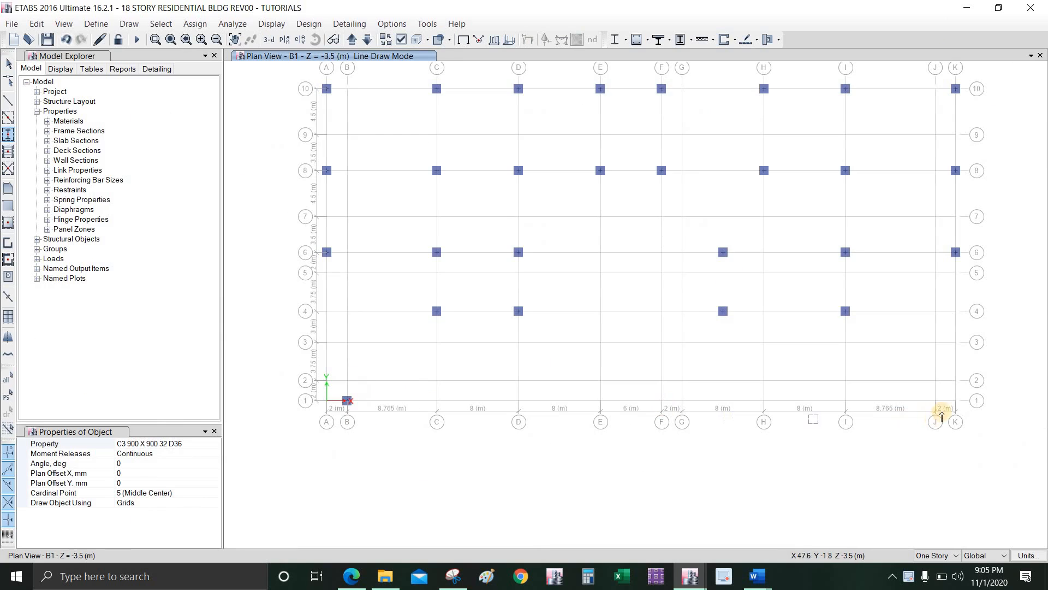
pyautogui.scroll(2, 943, 412)
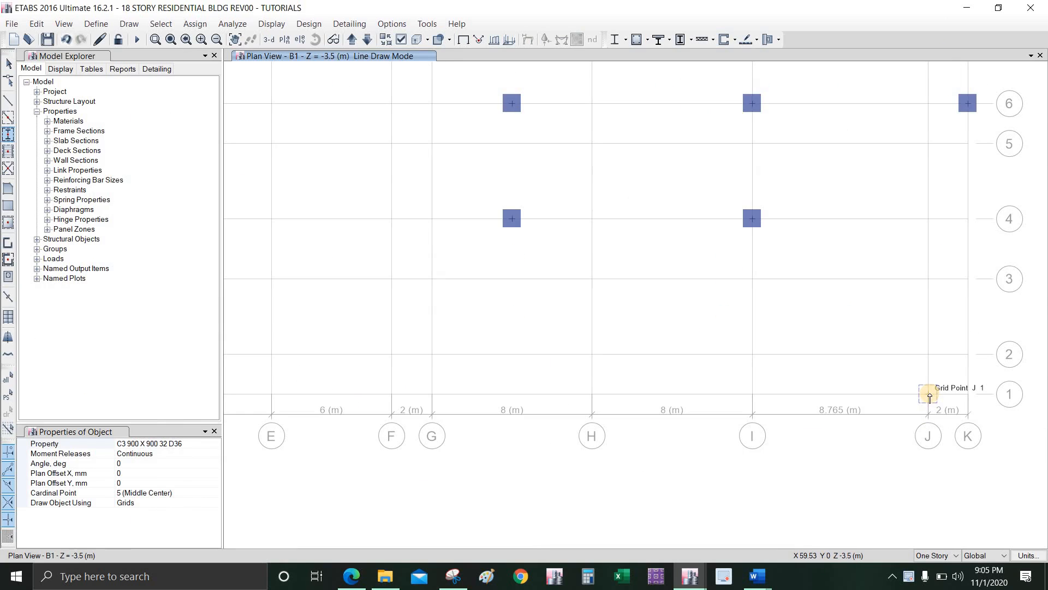
pyautogui.click(928, 394)
pyautogui.press('F3')
pyautogui.press('Escape')
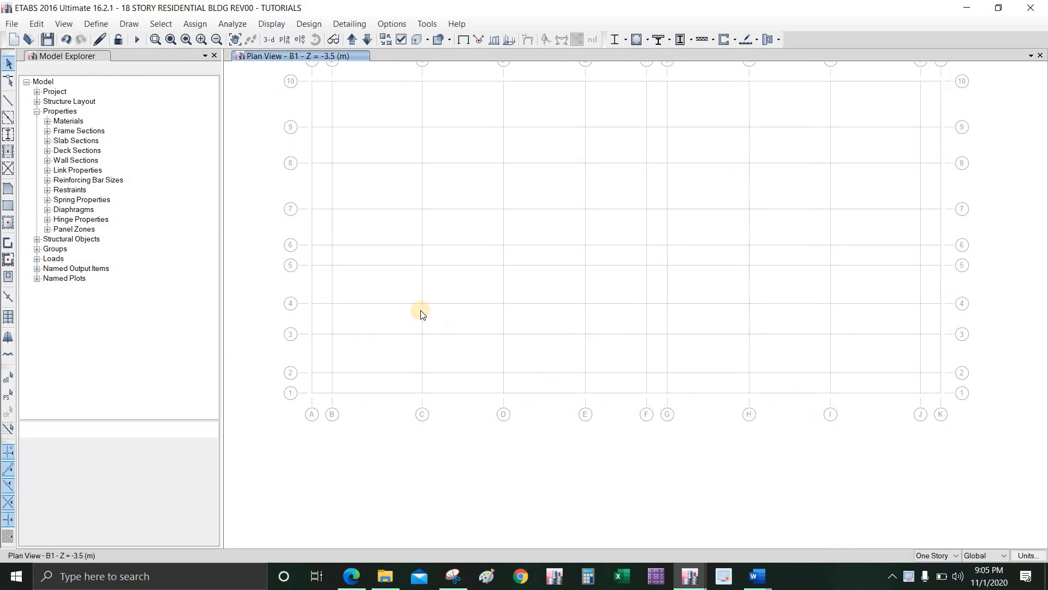
# Step: Replicate the four columns on grid line 4 once onto grid line 1, picking the offset from C-4 to C-1 (dx 0, dy -8.75 m)
pyautogui.moveTo(558, 330); pyautogui.dragTo(402, 291)
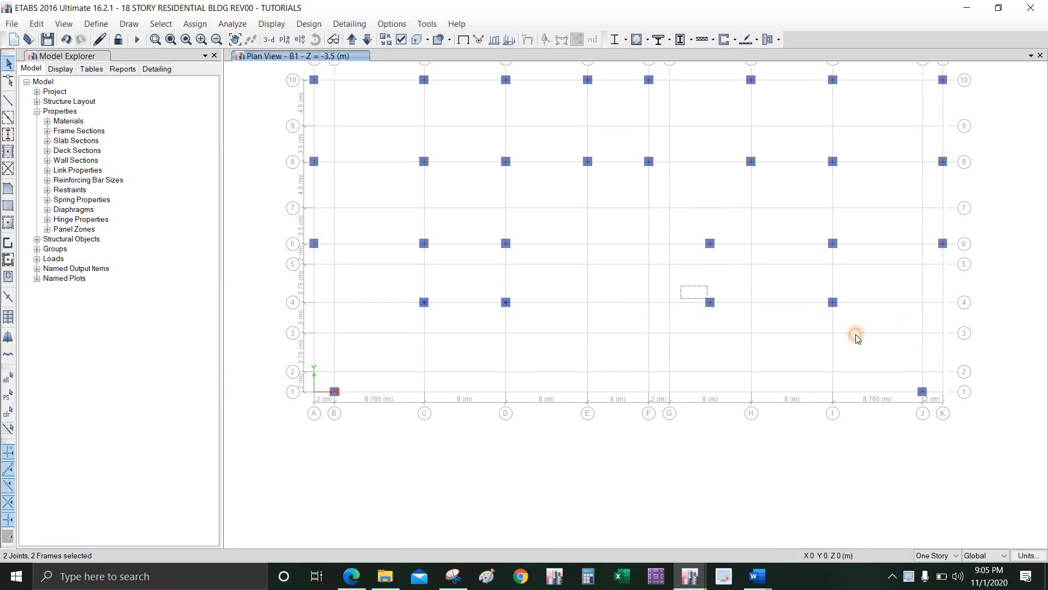
pyautogui.moveTo(856, 335); pyautogui.dragTo(894, 327)
pyautogui.moveTo(399, 289); pyautogui.dragTo(875, 321)
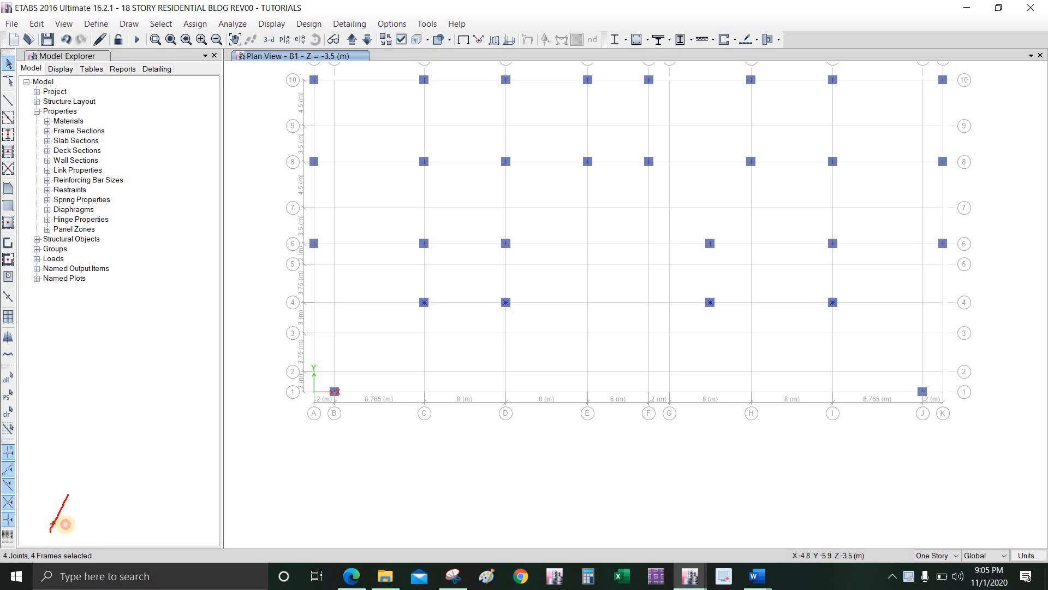
pyautogui.moveTo(65, 525); pyautogui.dragTo(43, 516)
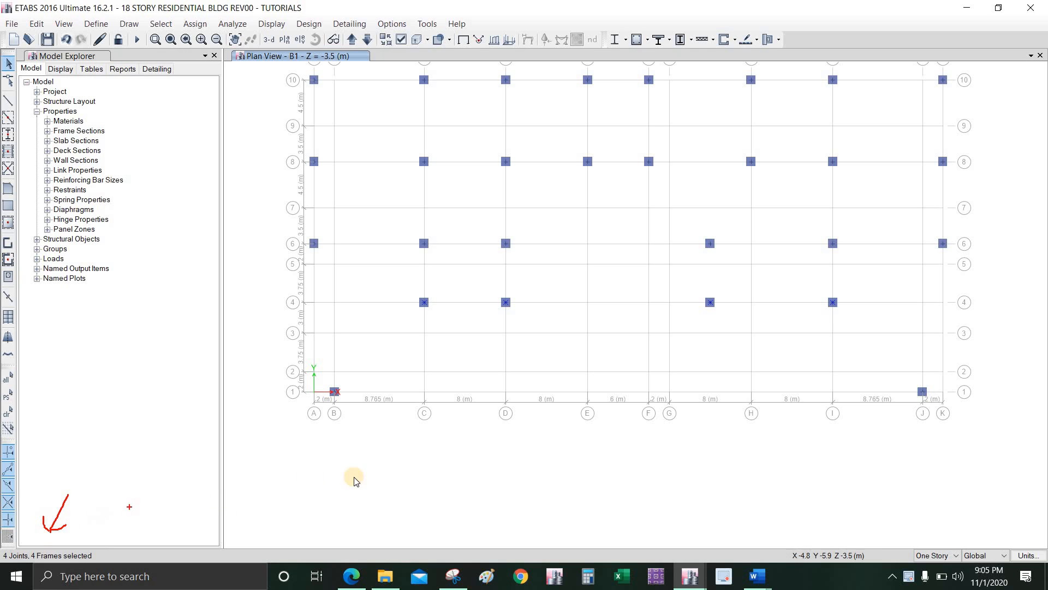
pyautogui.click(391, 439)
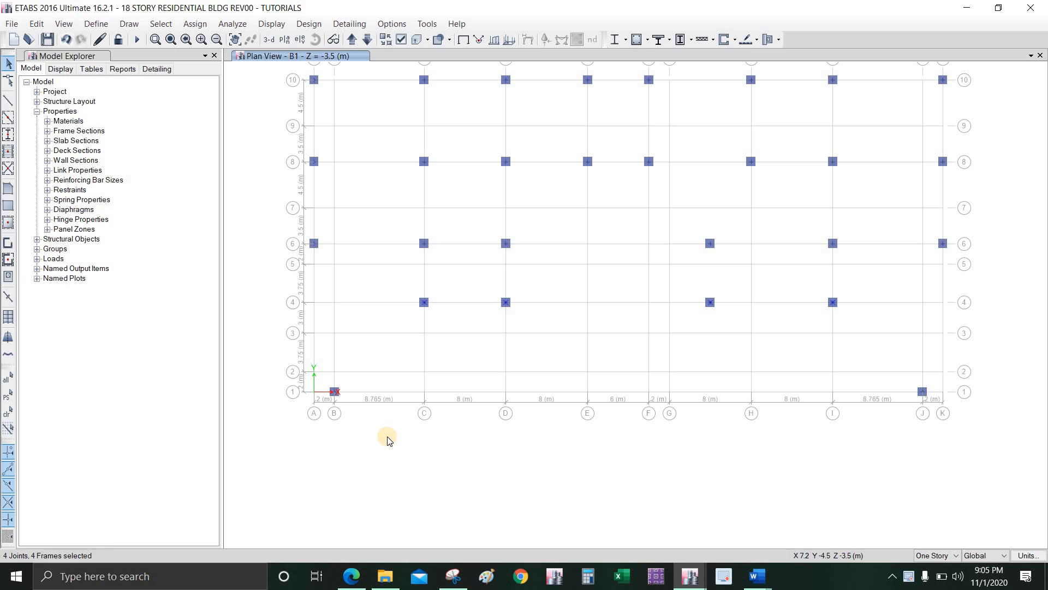
pyautogui.hotkey('ctrl', 'r')
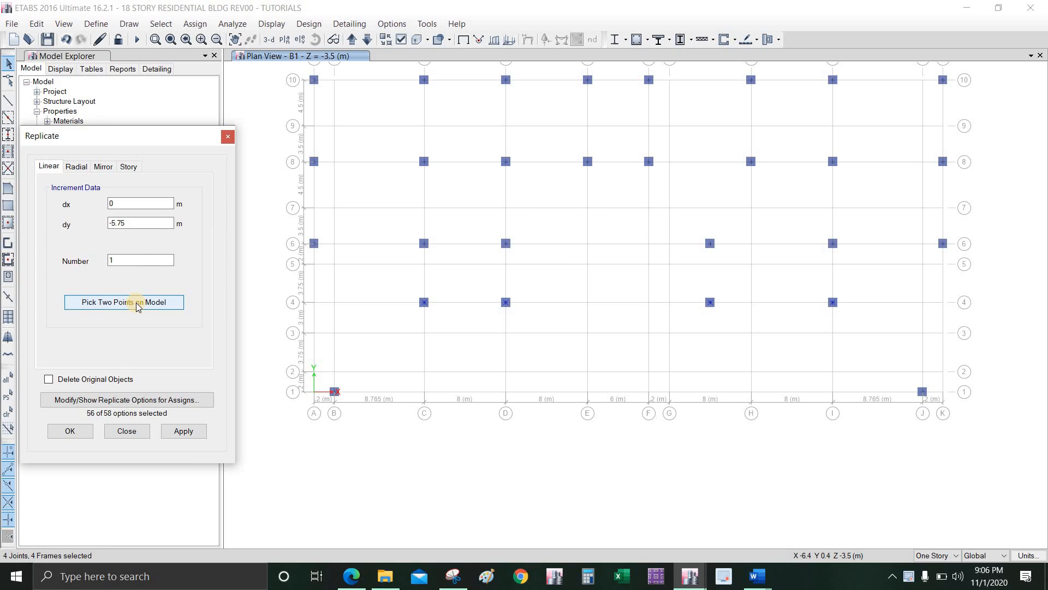
pyautogui.click(138, 306)
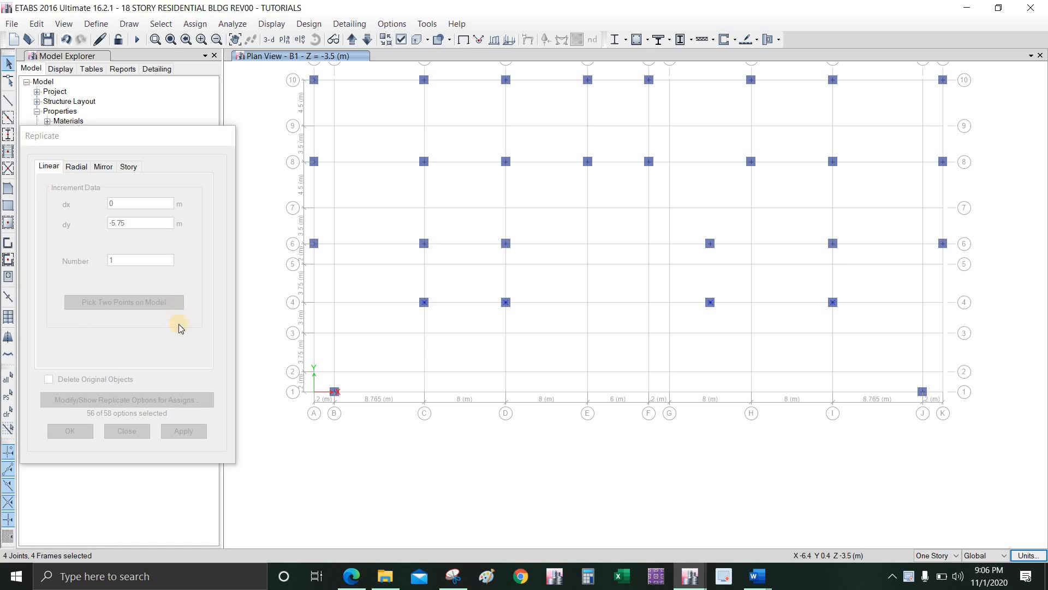
pyautogui.click(425, 301)
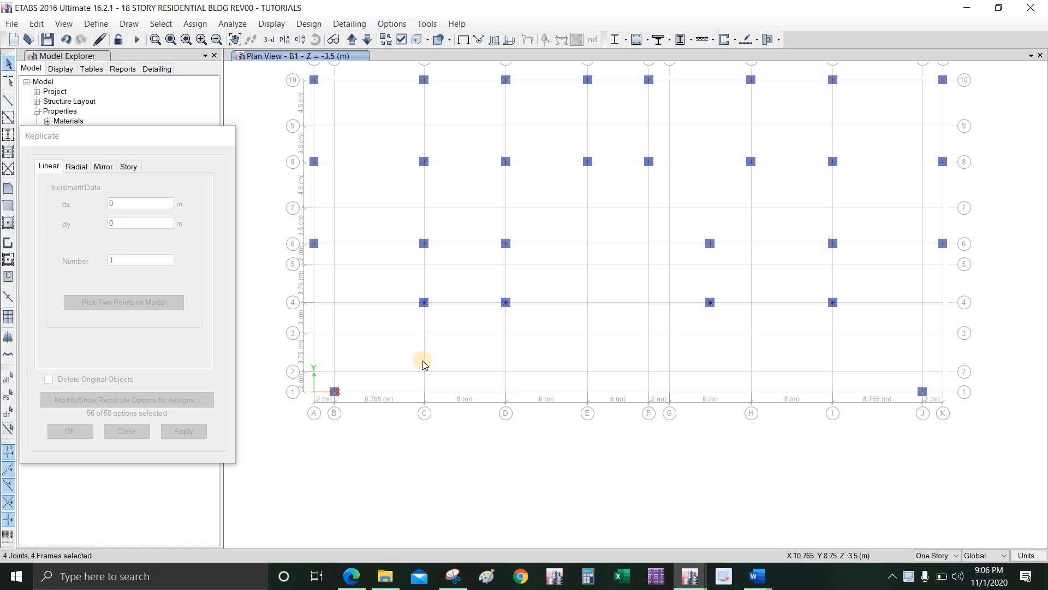
pyautogui.click(425, 391)
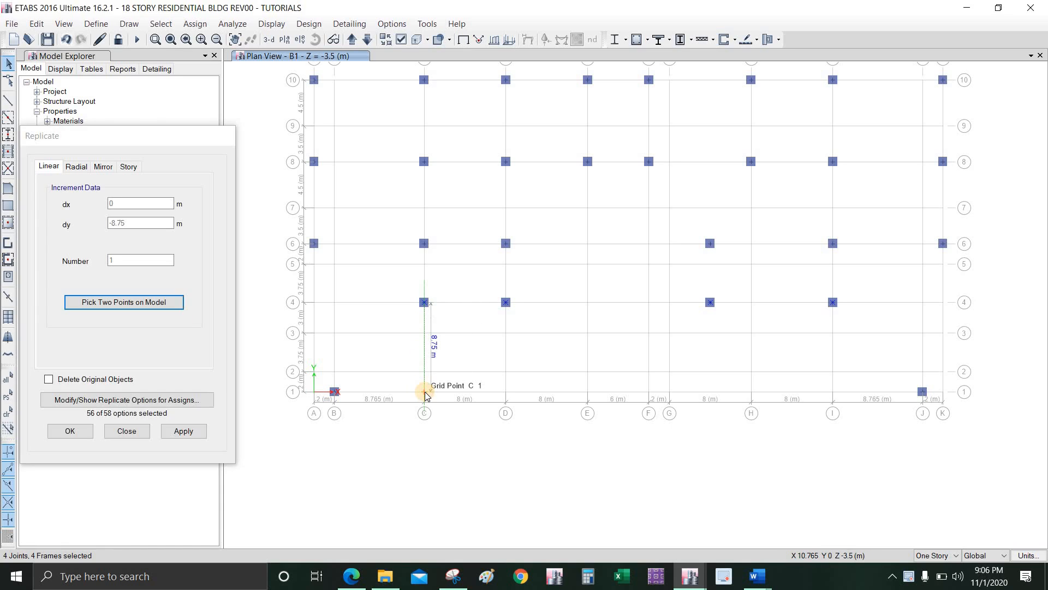
pyautogui.click(194, 432)
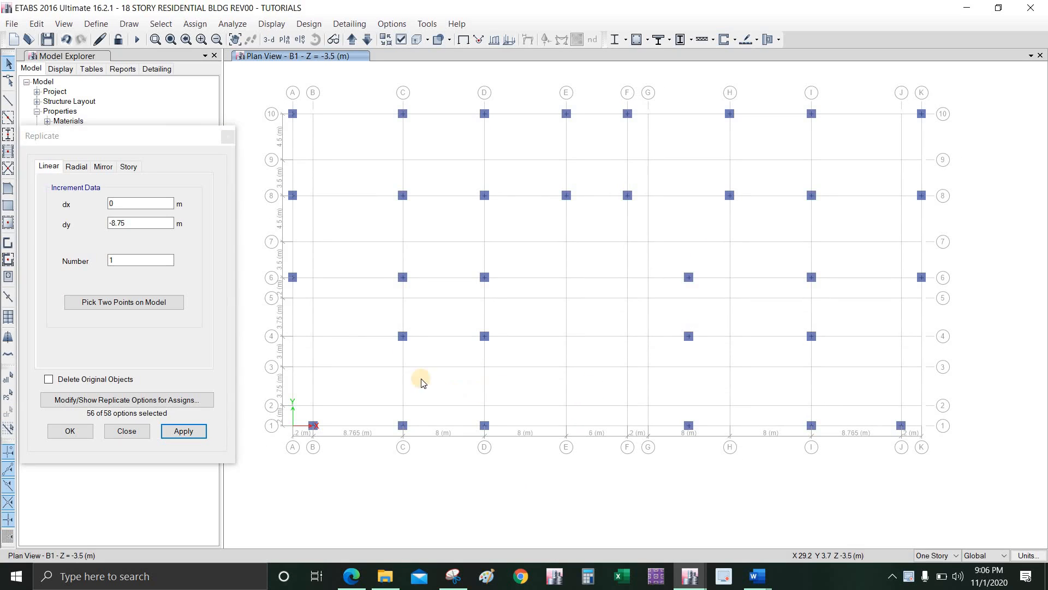
pyautogui.click(230, 137)
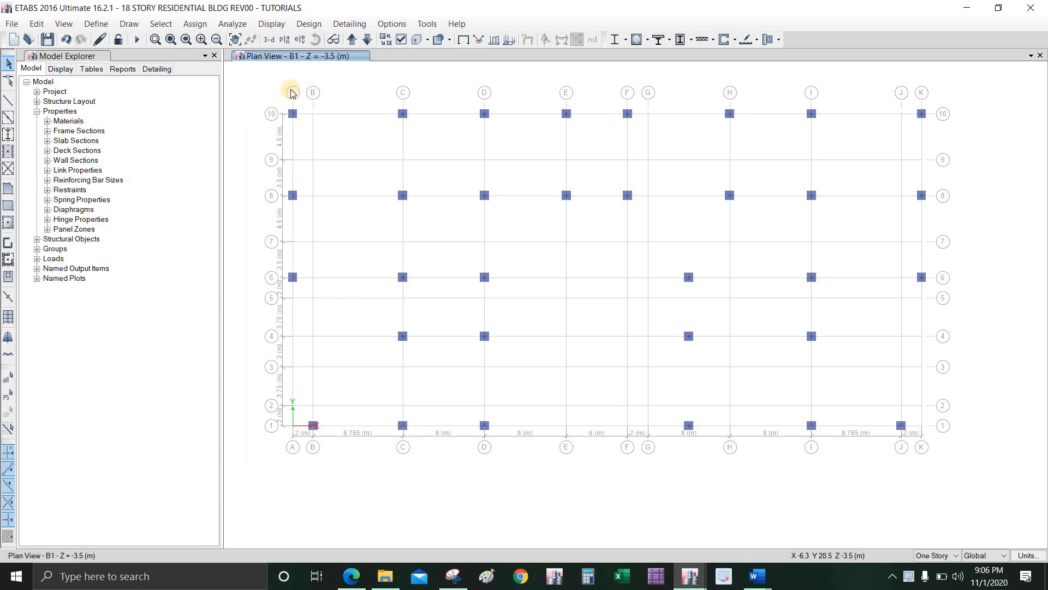
# Step: Show the model in 3-D and orbit it to examine the supports at the bases of the basement columns
pyautogui.click(267, 40)
pyautogui.click(320, 40)
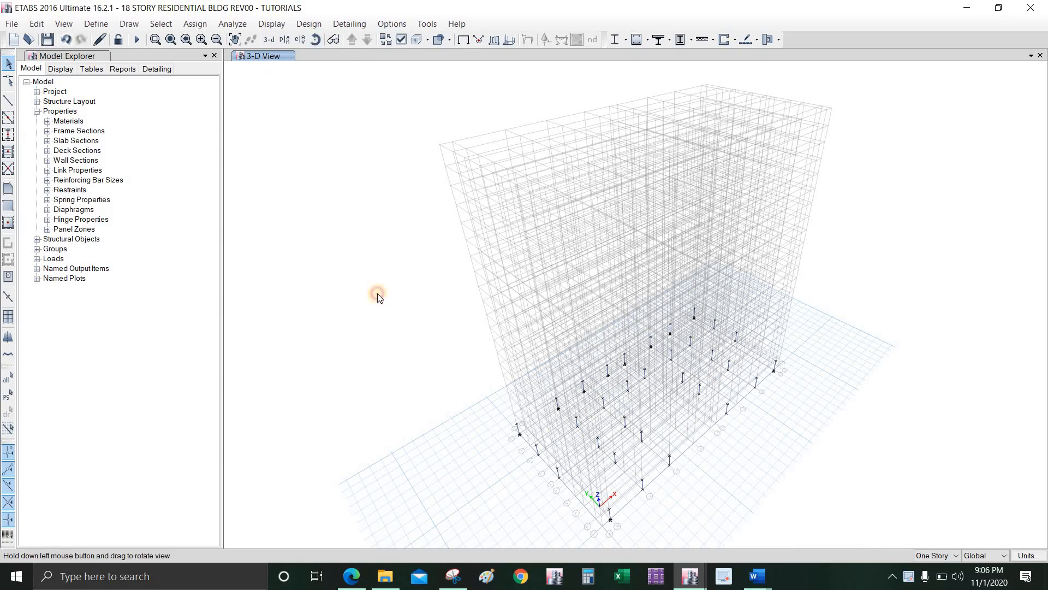
pyautogui.moveTo(376, 293); pyautogui.dragTo(619, 433)
pyautogui.scroll(2, 621, 441)
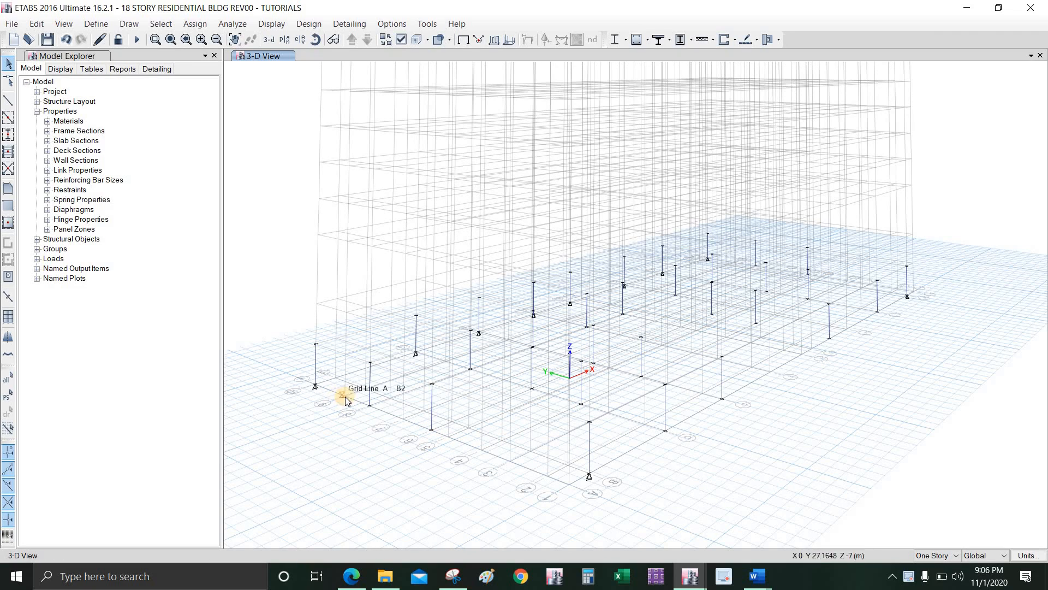
pyautogui.rightClick(378, 412)
pyautogui.press('Escape')
# Step: Open the default plan view of story level B2
pyautogui.click(288, 43)
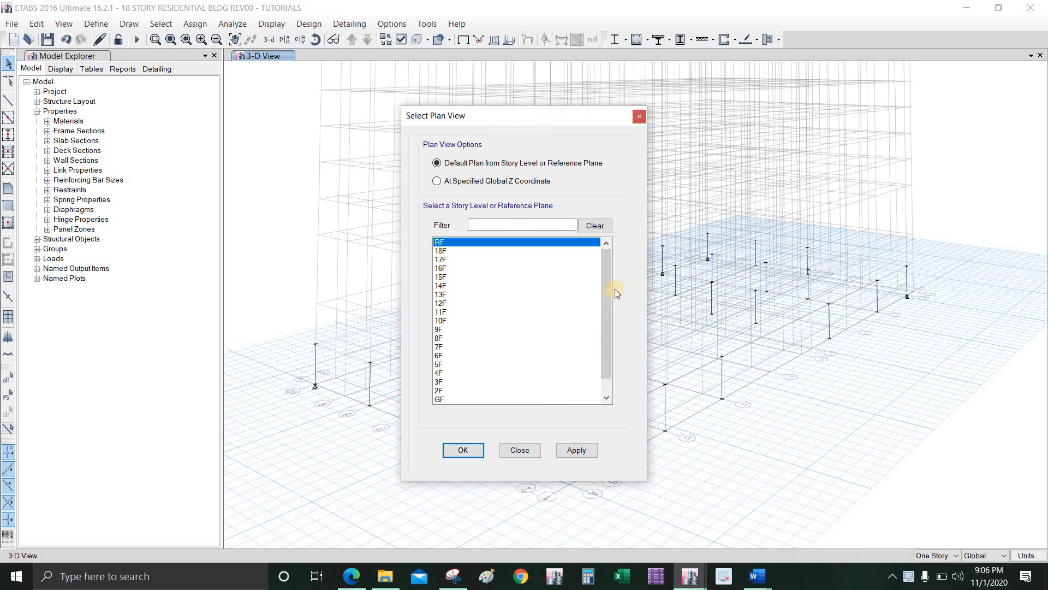
pyautogui.moveTo(608, 339); pyautogui.dragTo(607, 362)
pyautogui.click(470, 401)
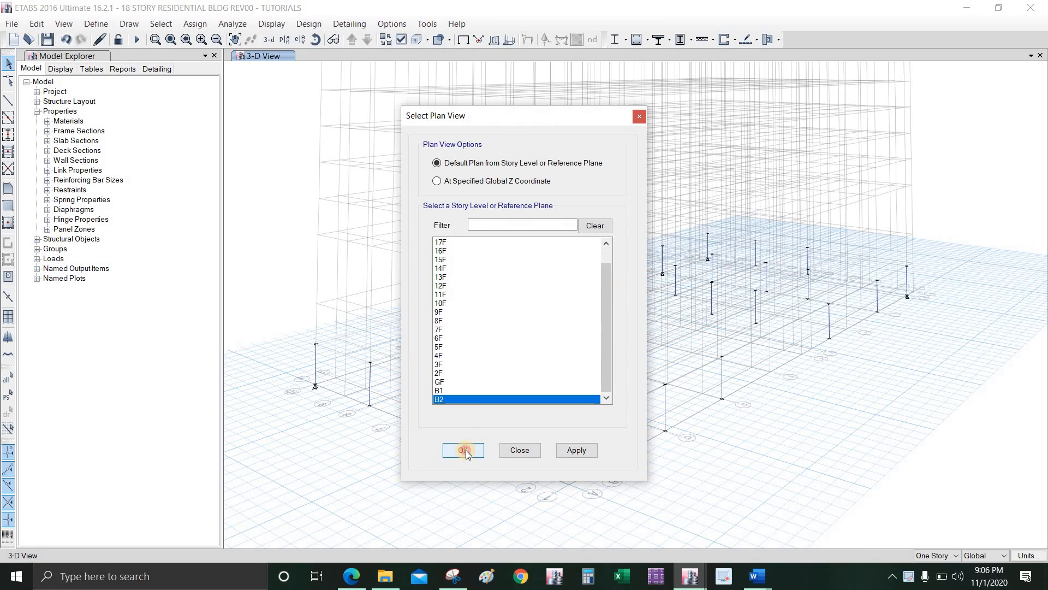
pyautogui.click(464, 450)
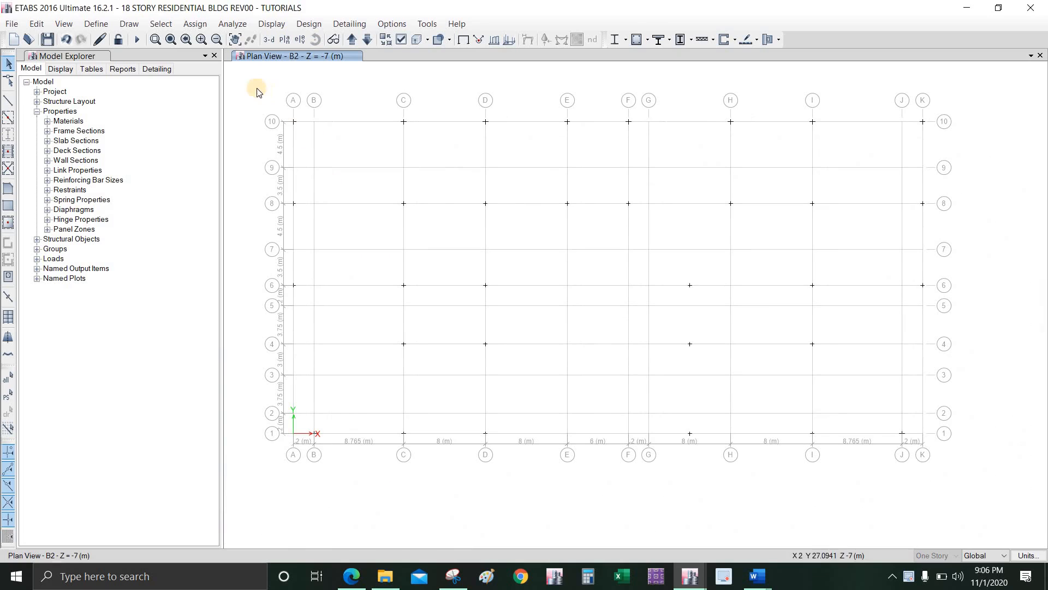
# Step: Assign fixed restraints, with all translations and rotations restrained, to every joint on the B2 plan, and return to the B1 plan
pyautogui.moveTo(254, 86); pyautogui.dragTo(978, 479)
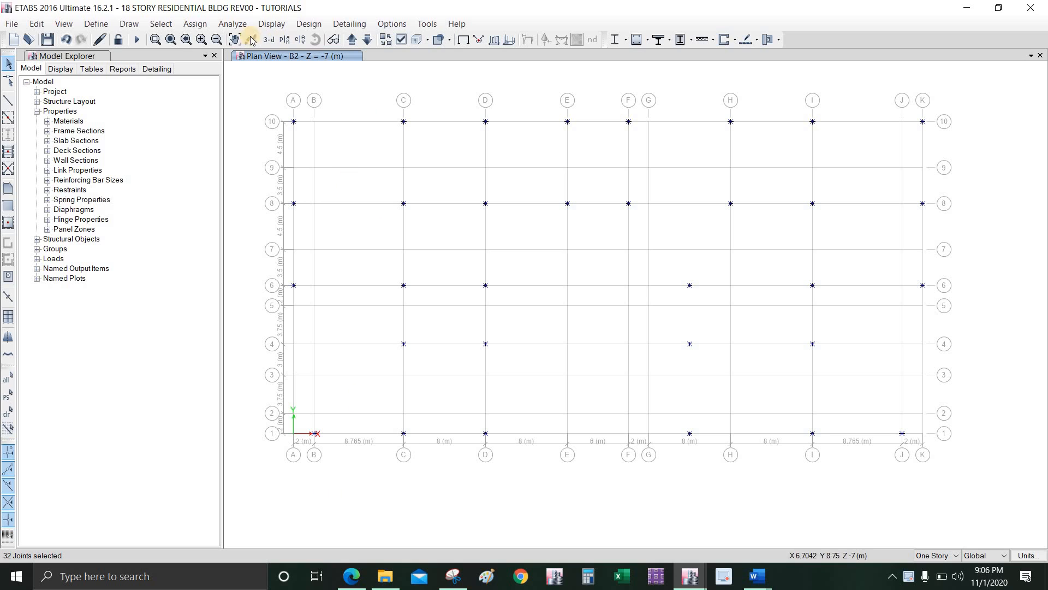
pyautogui.click(196, 24)
pyautogui.click(273, 44)
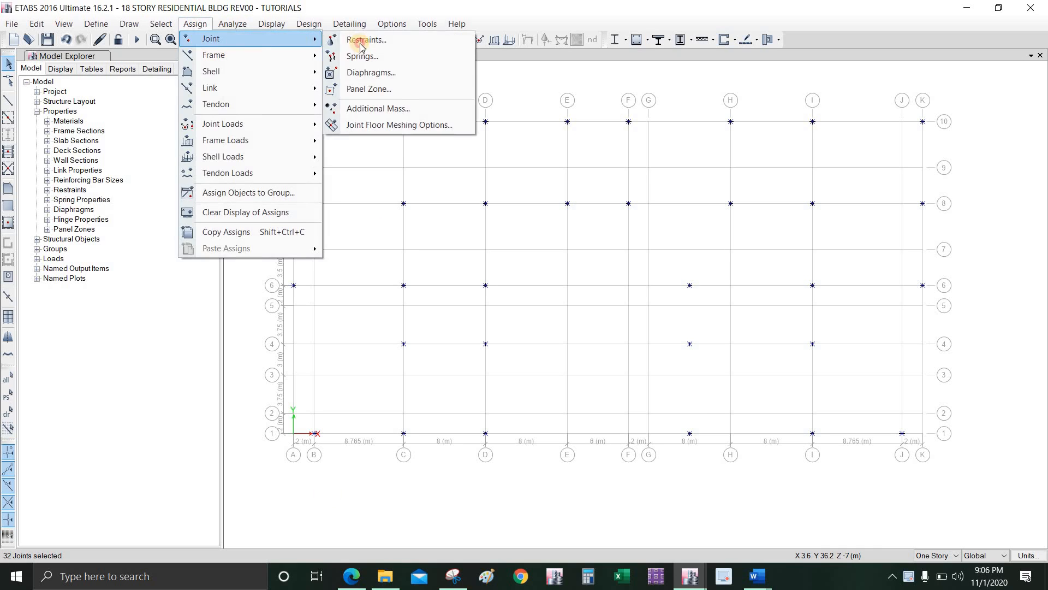
pyautogui.click(357, 41)
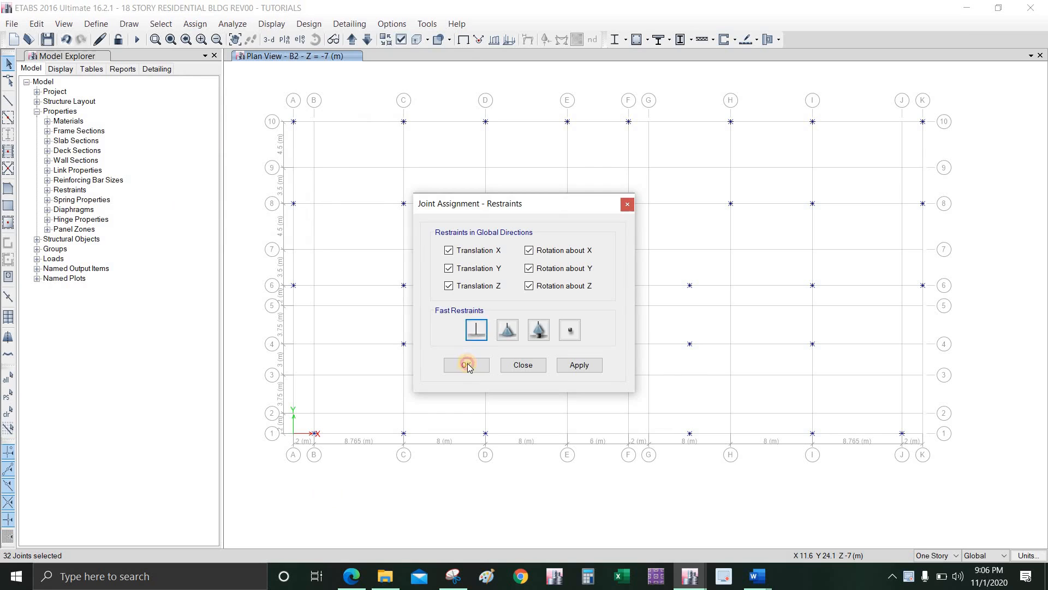
pyautogui.click(467, 365)
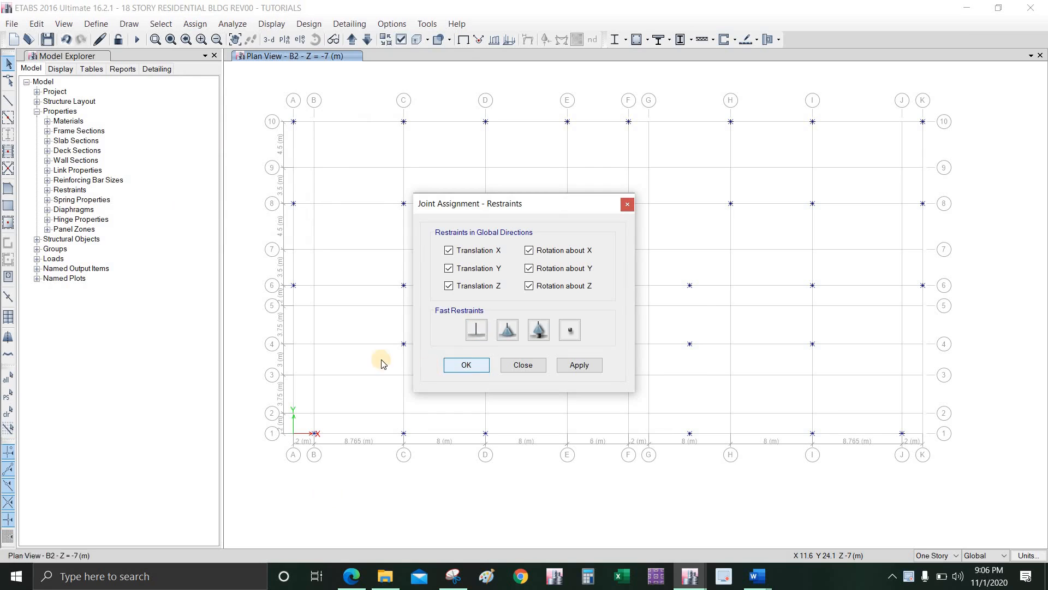
pyautogui.click(352, 44)
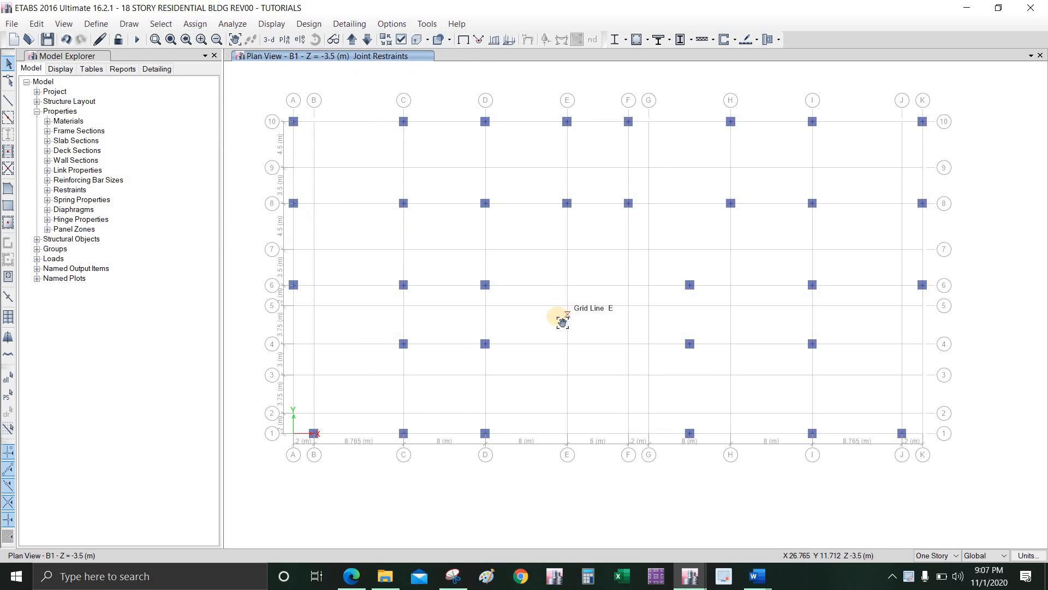
pyautogui.moveTo(557, 318); pyautogui.dragTo(550, 317, button='middle')
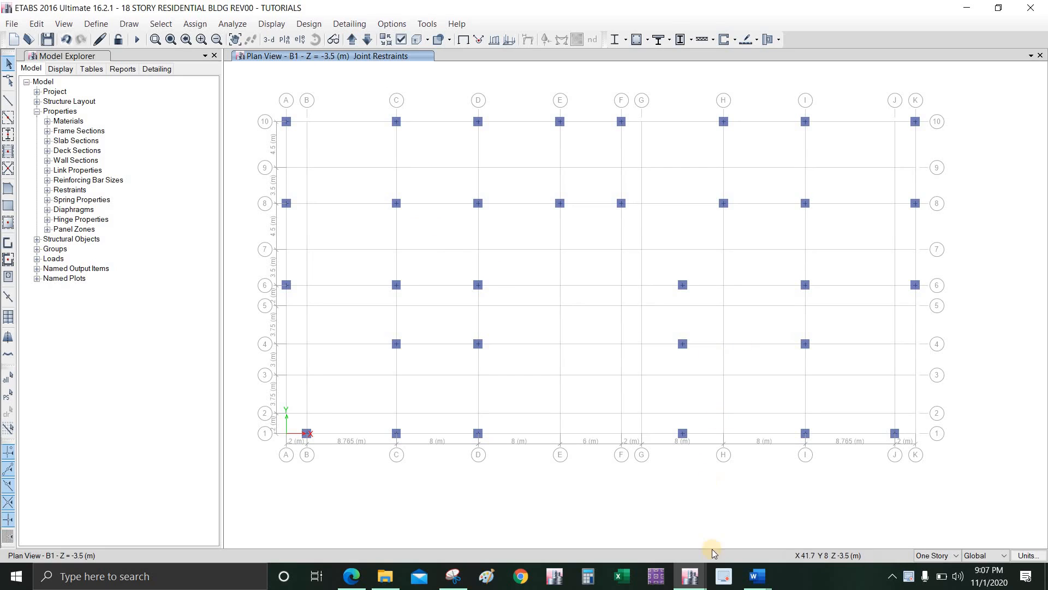
# Step: Switch to the "2B + 18 floors - Etabs model - Rev00" model and examine the columns at B-1 and A-6 on the GF plan
pyautogui.click(691, 577)
pyautogui.click(759, 508)
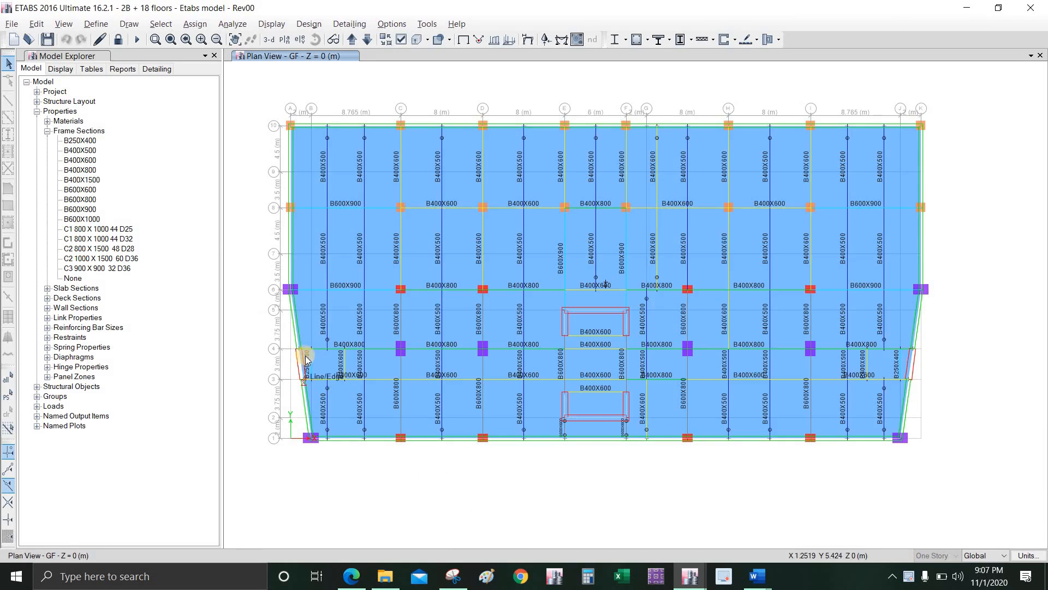
pyautogui.scroll(3, 316, 379)
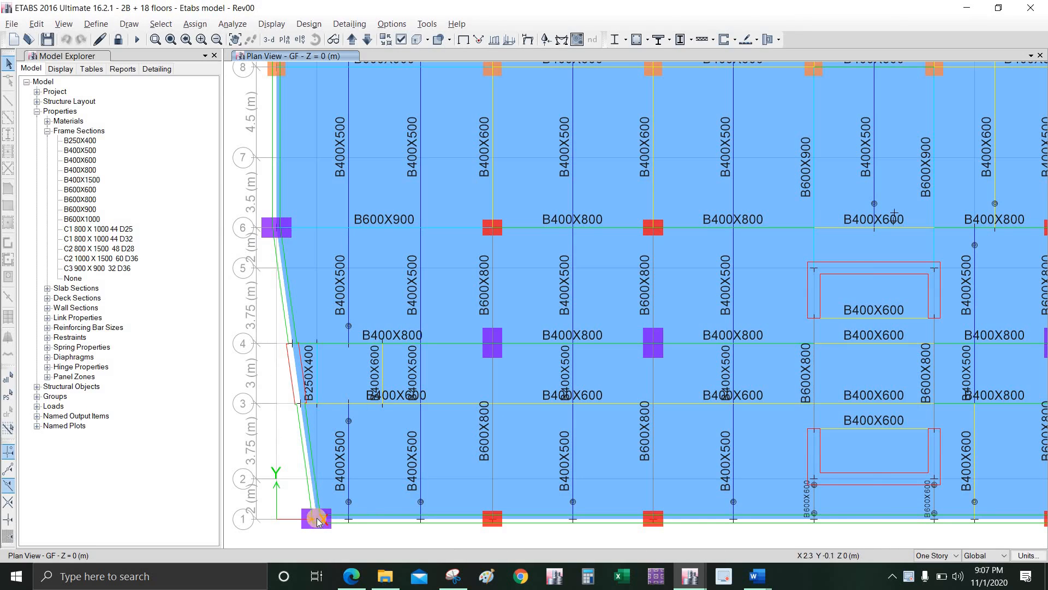
pyautogui.click(319, 526)
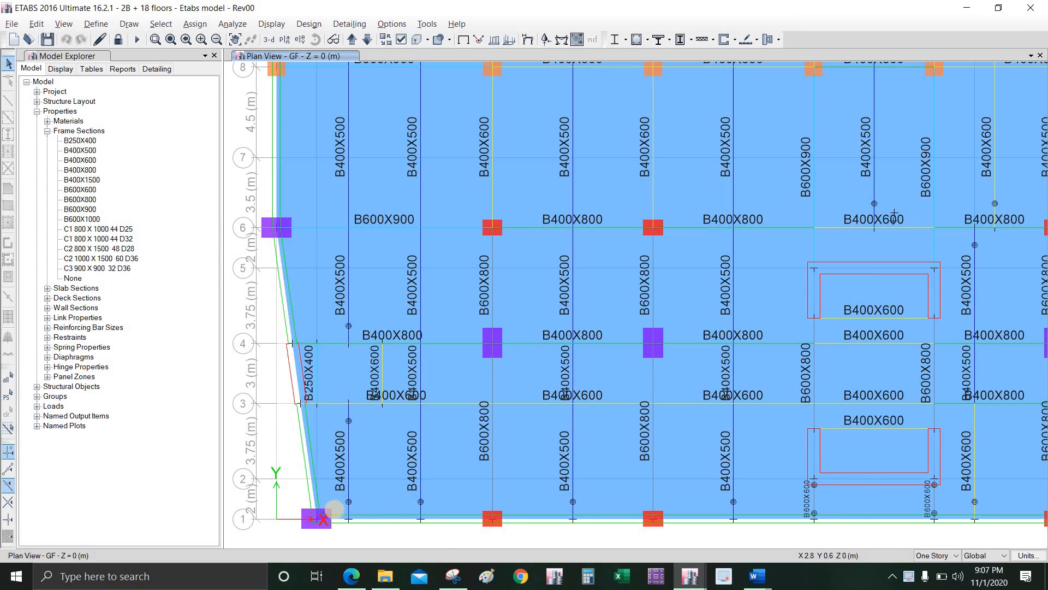
pyautogui.moveTo(324, 518)
pyautogui.mouseDown()
pyautogui.moveTo(328, 508)
pyautogui.moveTo(314, 519)
pyautogui.mouseUp()
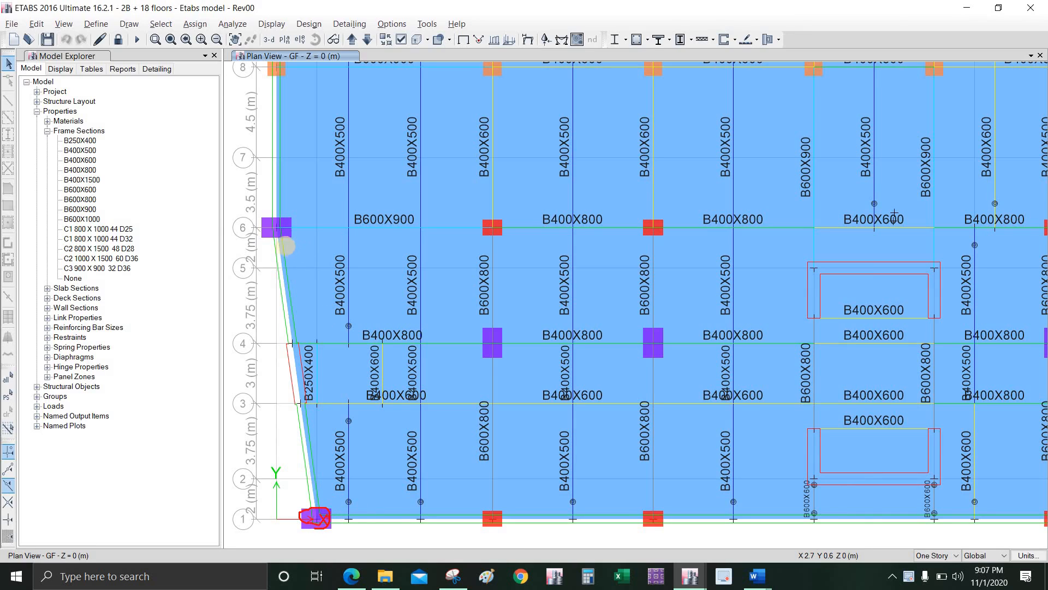
pyautogui.moveTo(297, 214); pyautogui.dragTo(295, 224)
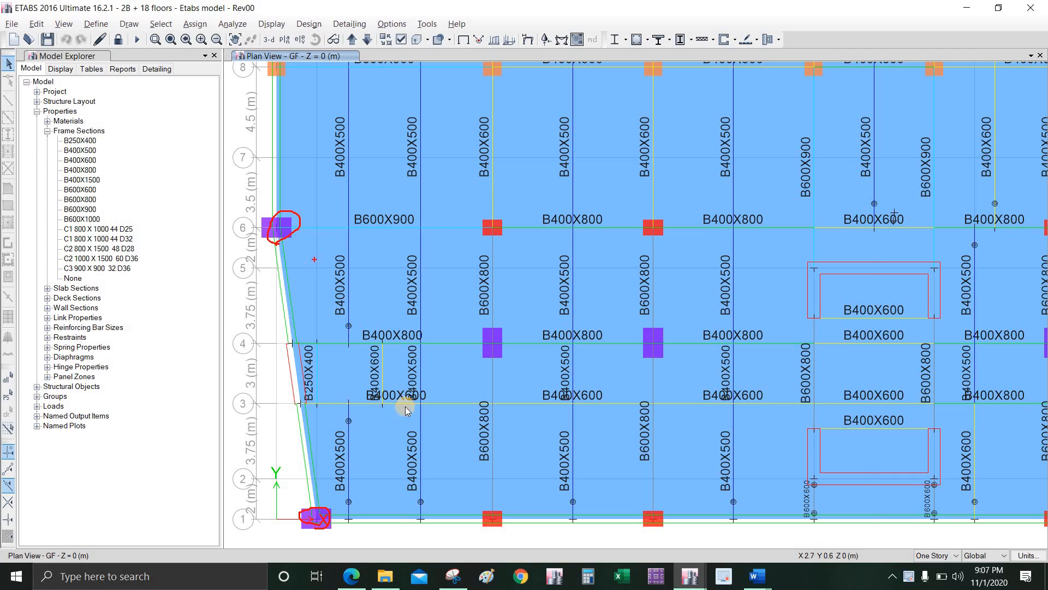
pyautogui.press('Escape')
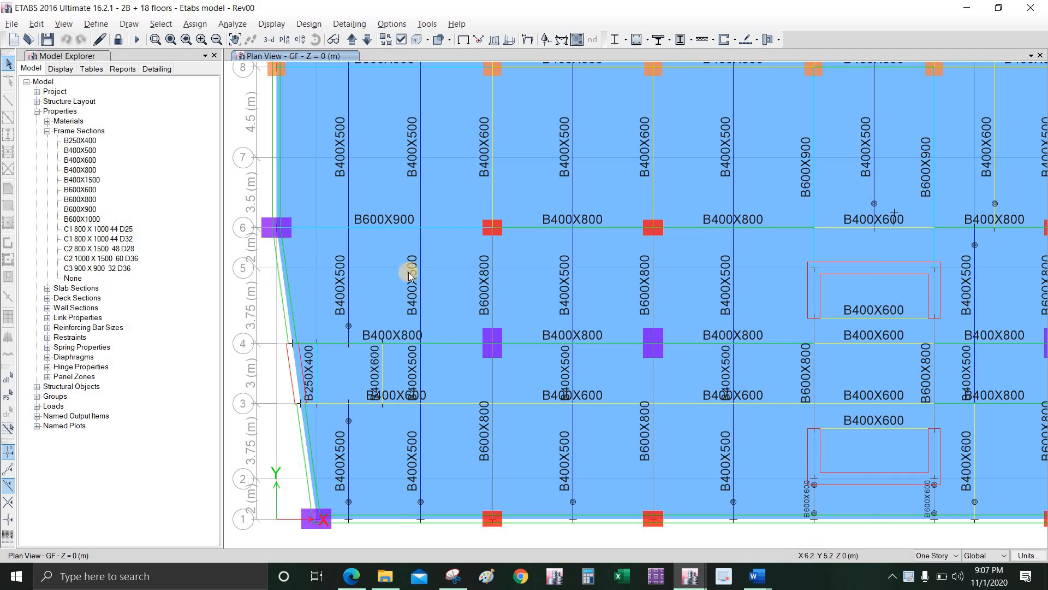
# Step: Color the reference model's GF plan by Objects and fit the whole plan in the view
pyautogui.click(409, 41)
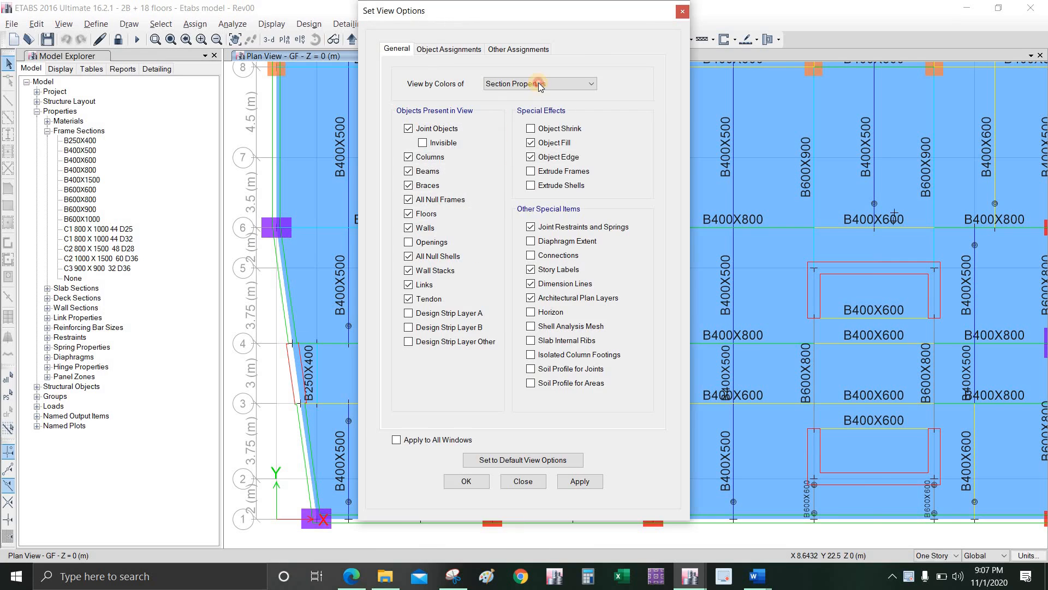
pyautogui.click(539, 83)
pyautogui.click(513, 94)
pyautogui.click(466, 481)
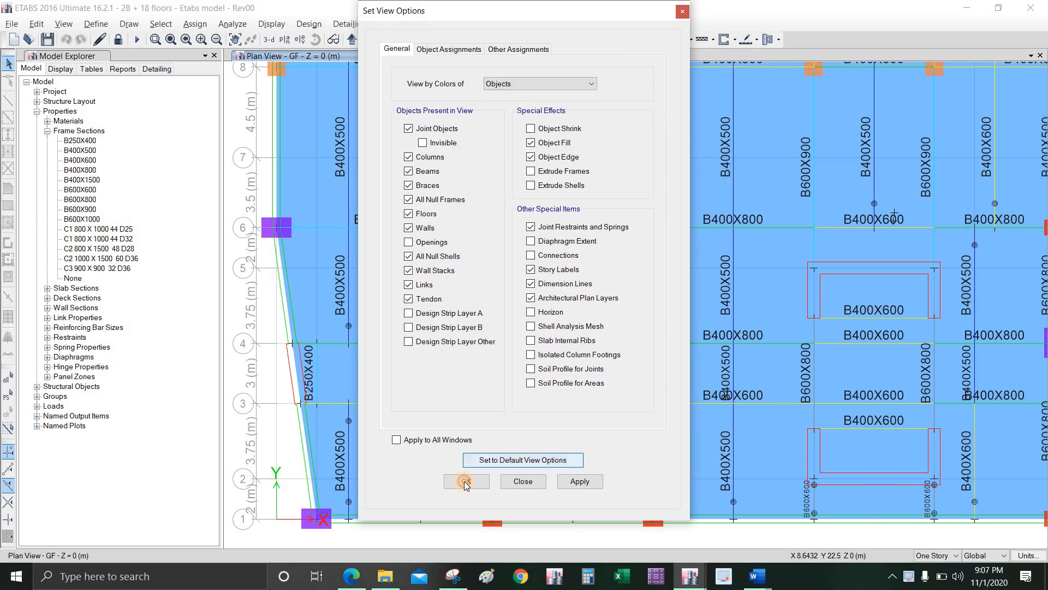
pyautogui.press('F3')
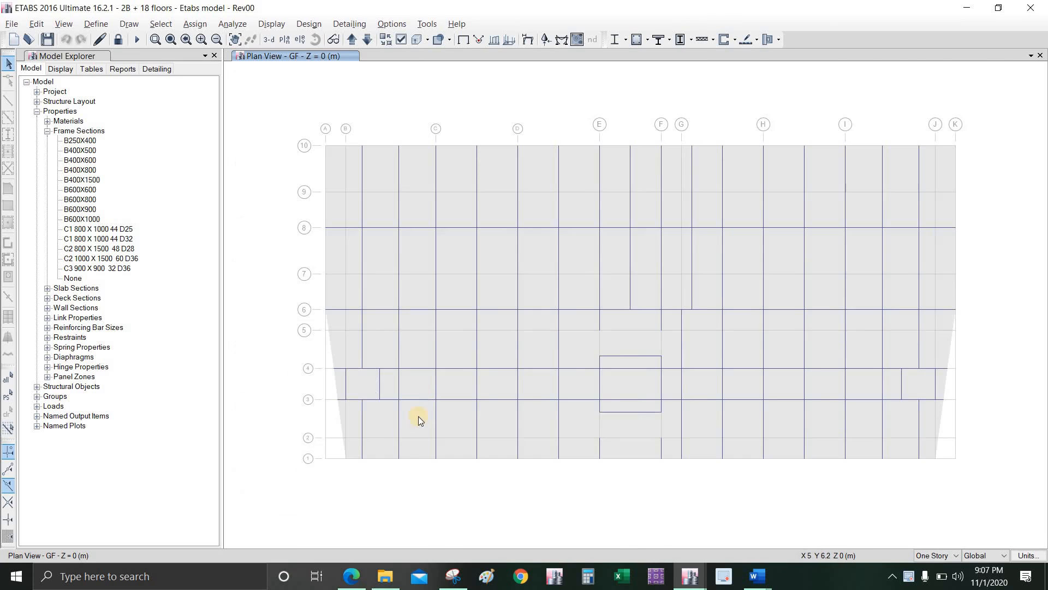
# Step: Examine the sloped edge between the columns at B-1 and A-6 on the reference plan, and return to the "18 STORY RESIDENTIAL BLDG REV00 - TUTORIALS" model
pyautogui.click(350, 457)
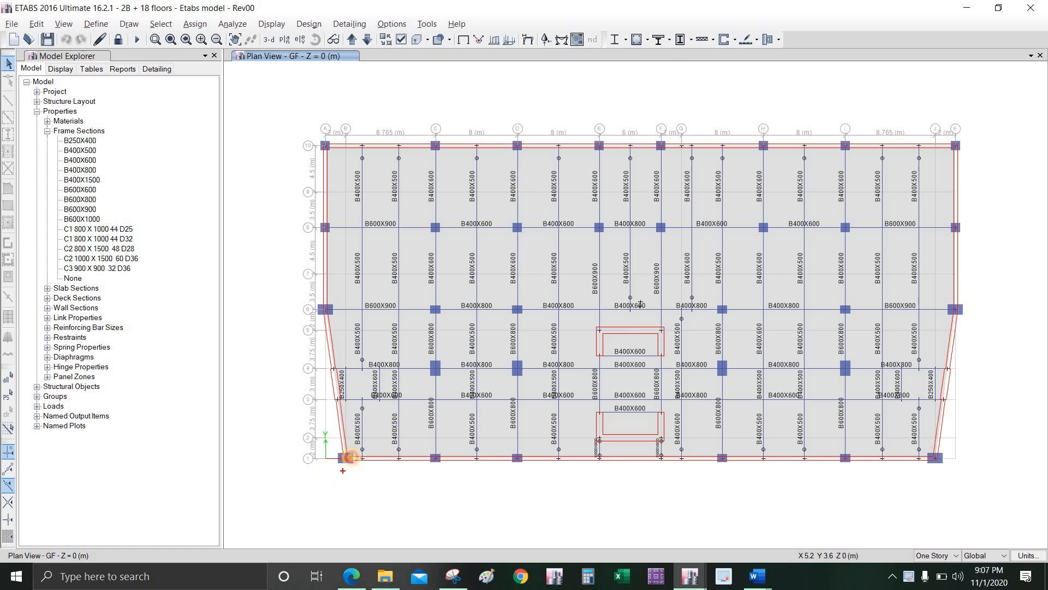
pyautogui.moveTo(339, 468); pyautogui.dragTo(342, 468)
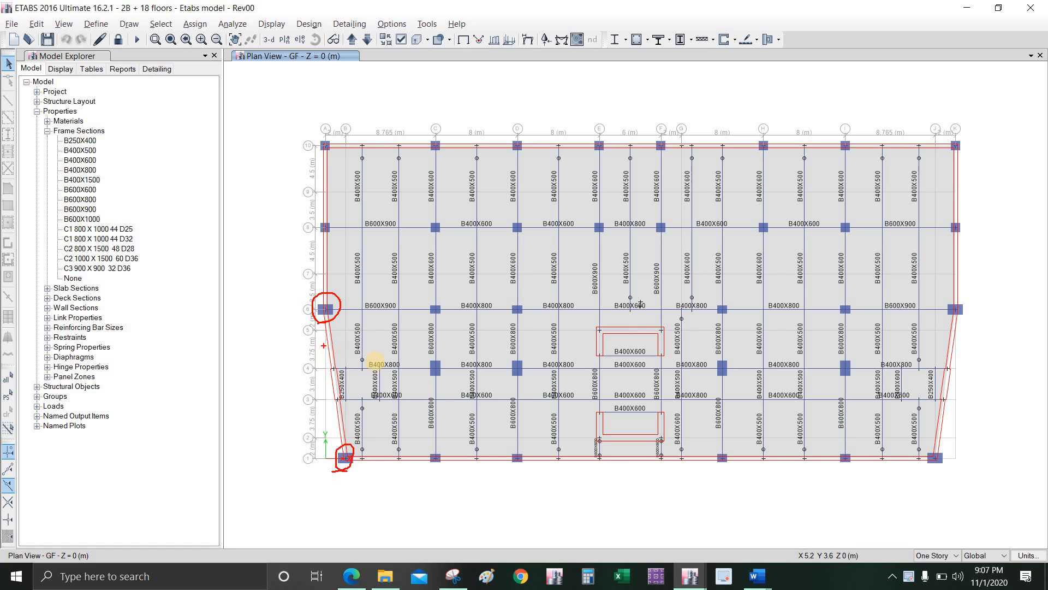
pyautogui.moveTo(344, 457); pyautogui.dragTo(327, 322)
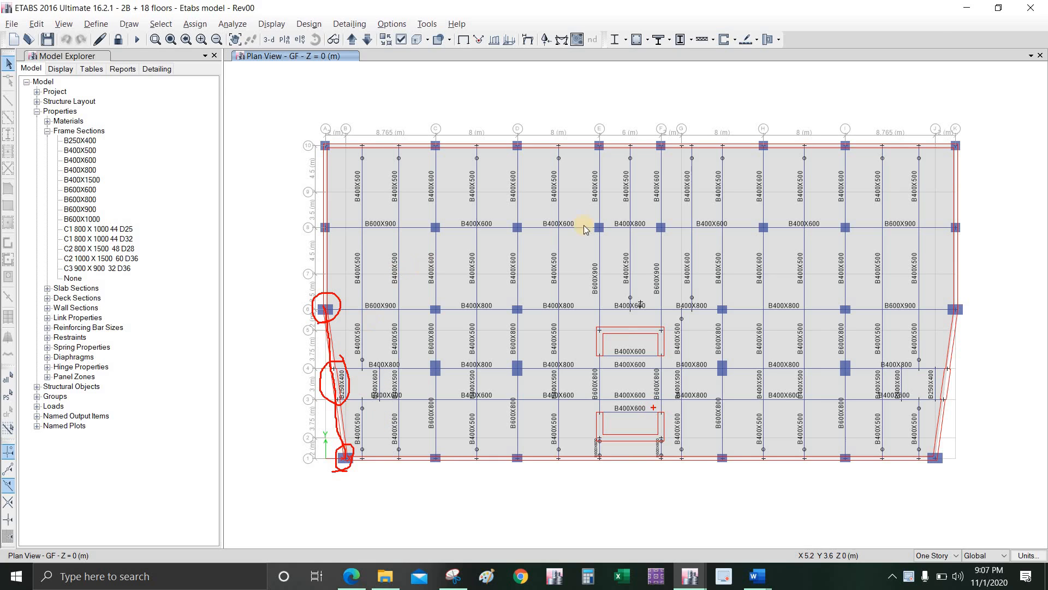
pyautogui.press('Escape')
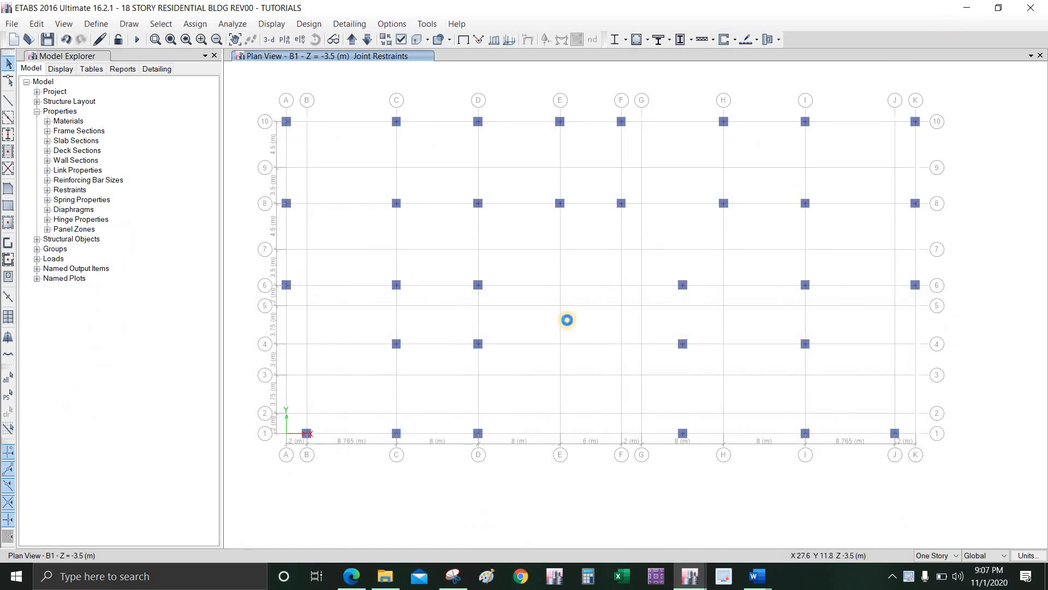
# Step: Draw straight frame lines with property None on the B1 plan from grid point B-1 to A-6 and from J-1 to K-6
pyautogui.click(8, 106)
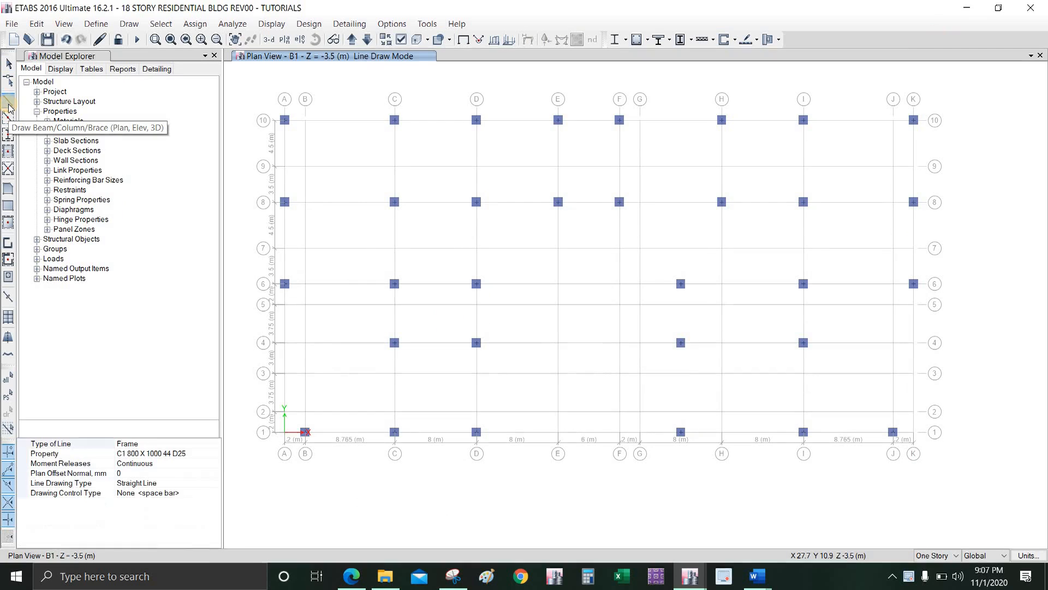
pyautogui.click(194, 452)
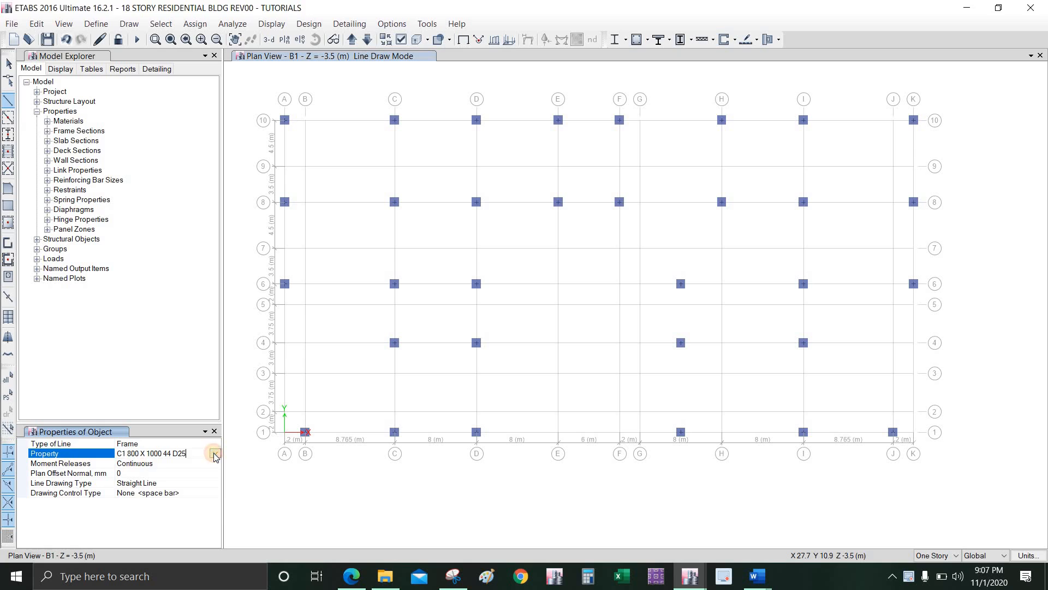
pyautogui.click(214, 454)
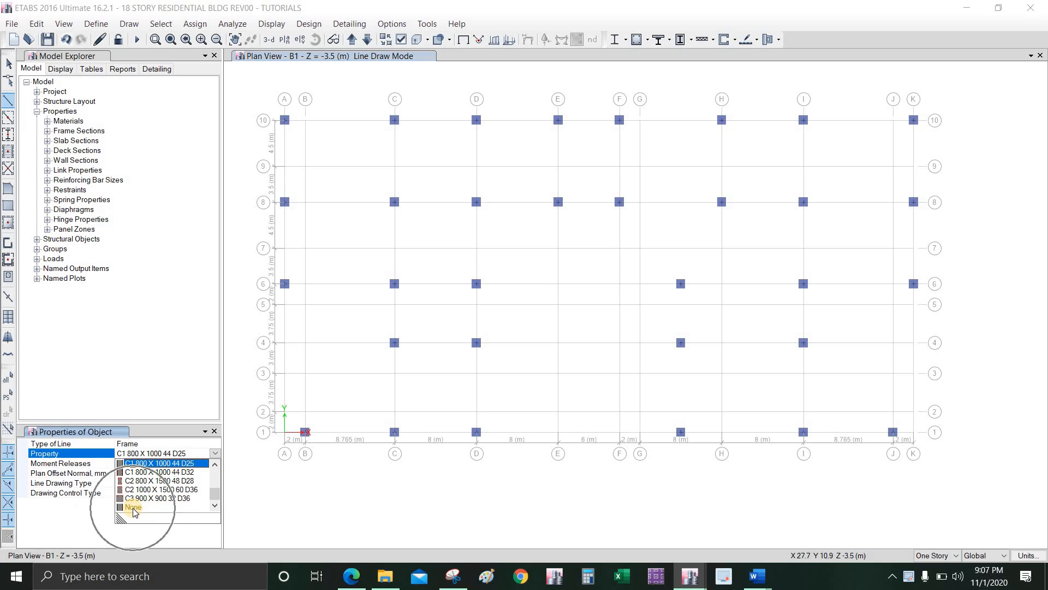
pyautogui.click(135, 507)
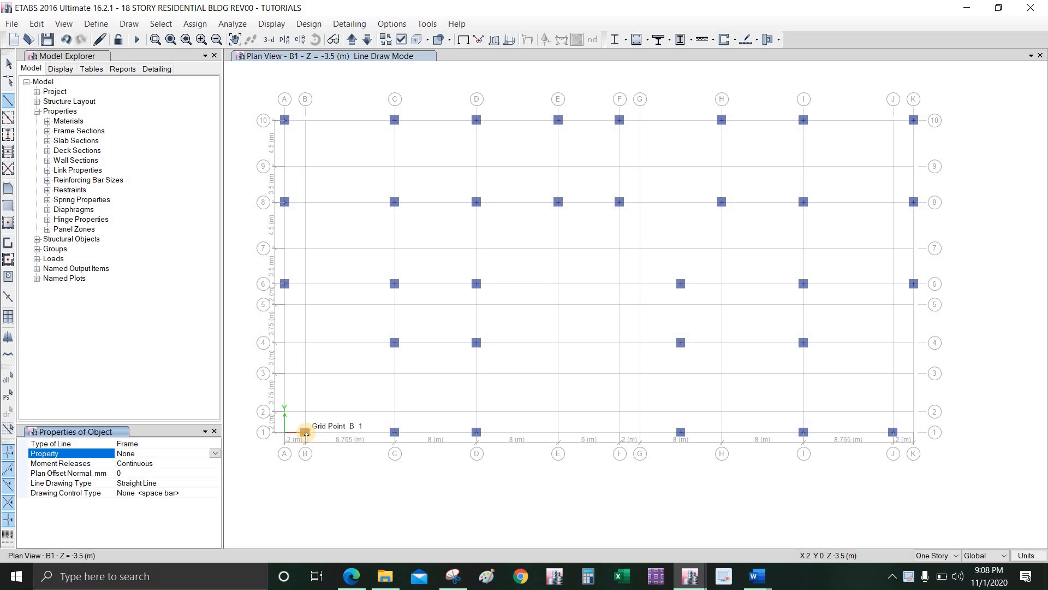
pyautogui.click(305, 432)
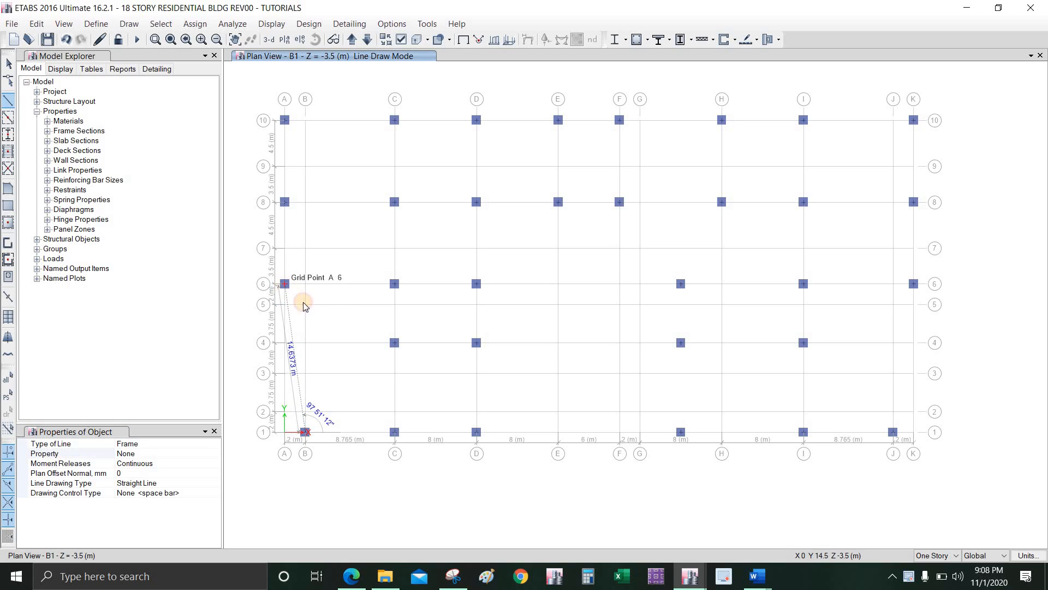
pyautogui.doubleClick(300, 304)
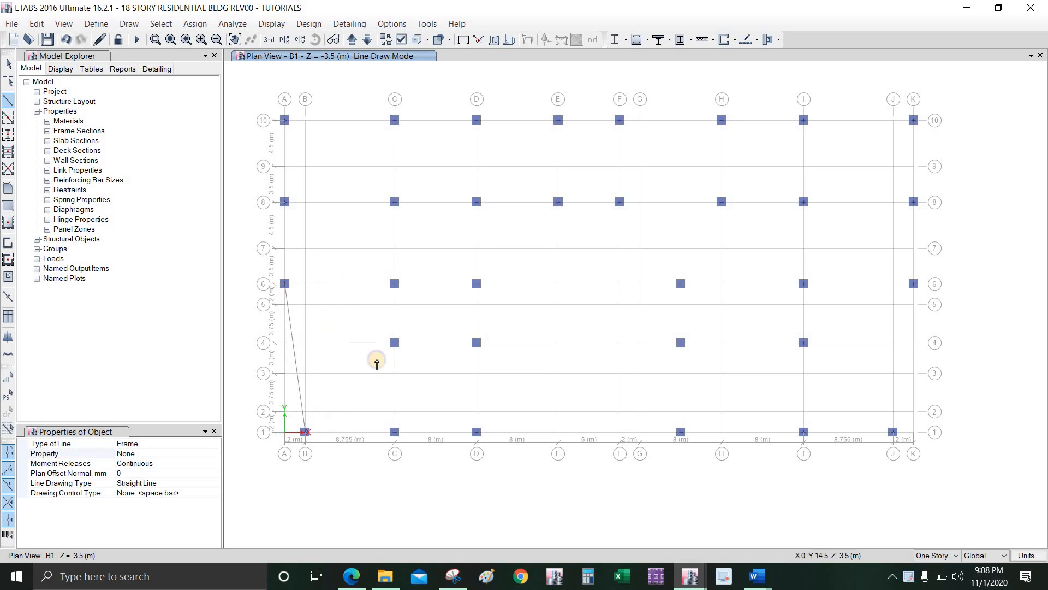
pyautogui.click(893, 432)
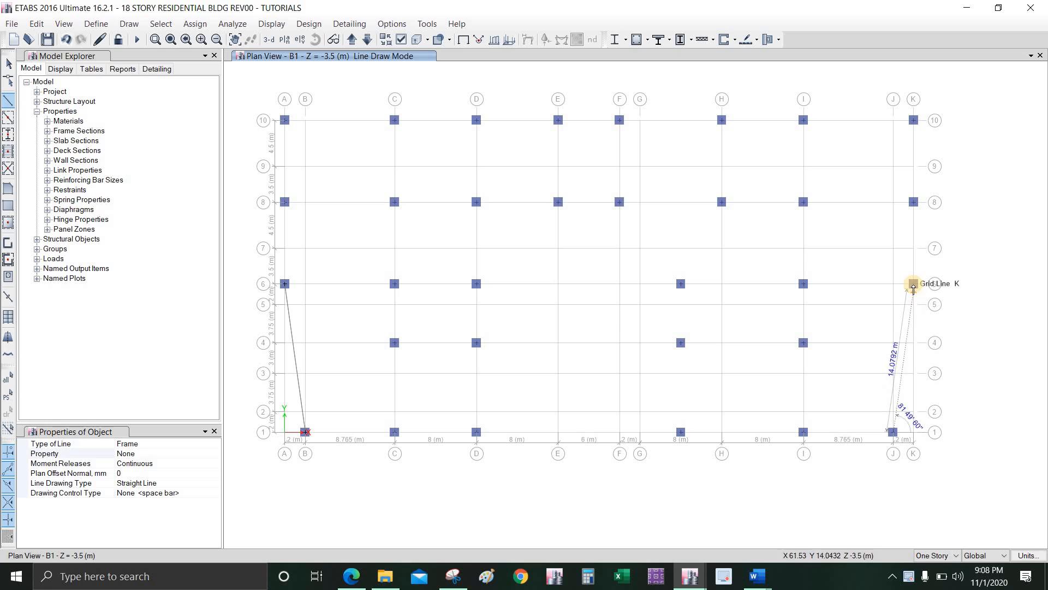
pyautogui.doubleClick(913, 284)
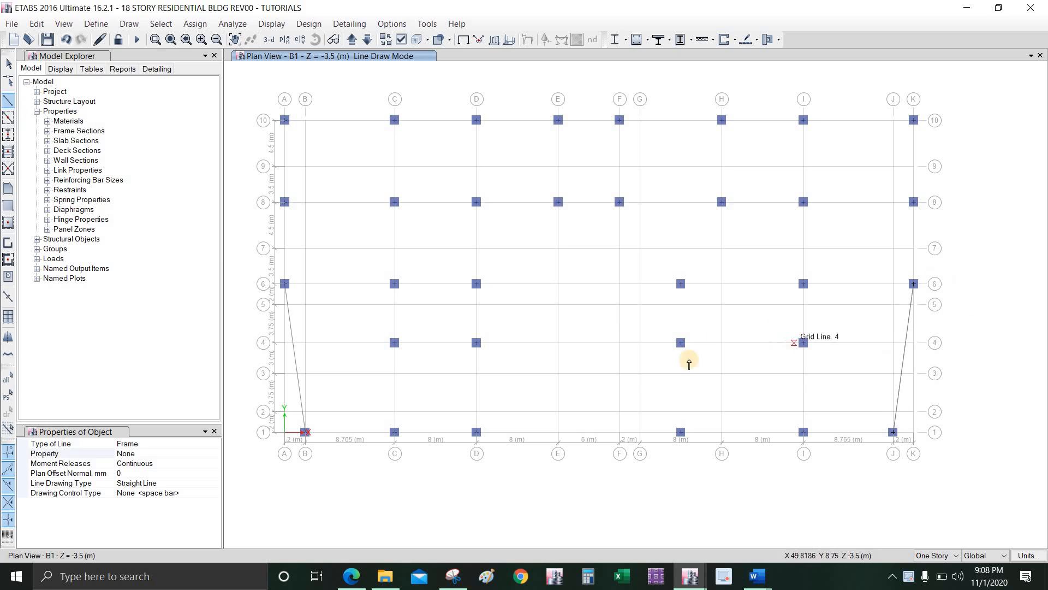
# Step: Draw null frame lines from A to B along grid lines 4 and 3, crossing the sloped line
pyautogui.scroll(2, 287, 355)
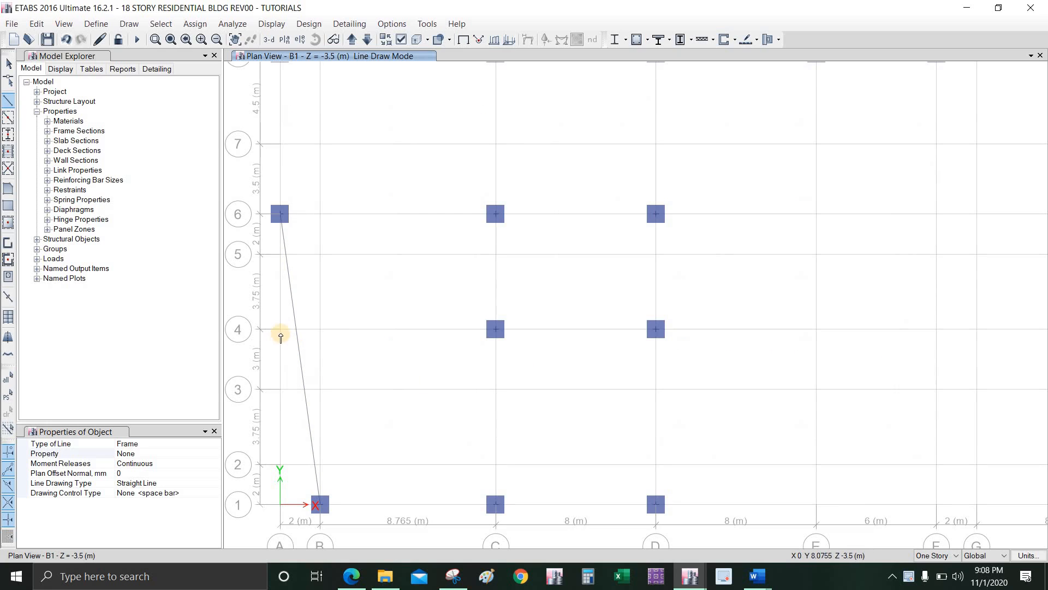
pyautogui.click(280, 329)
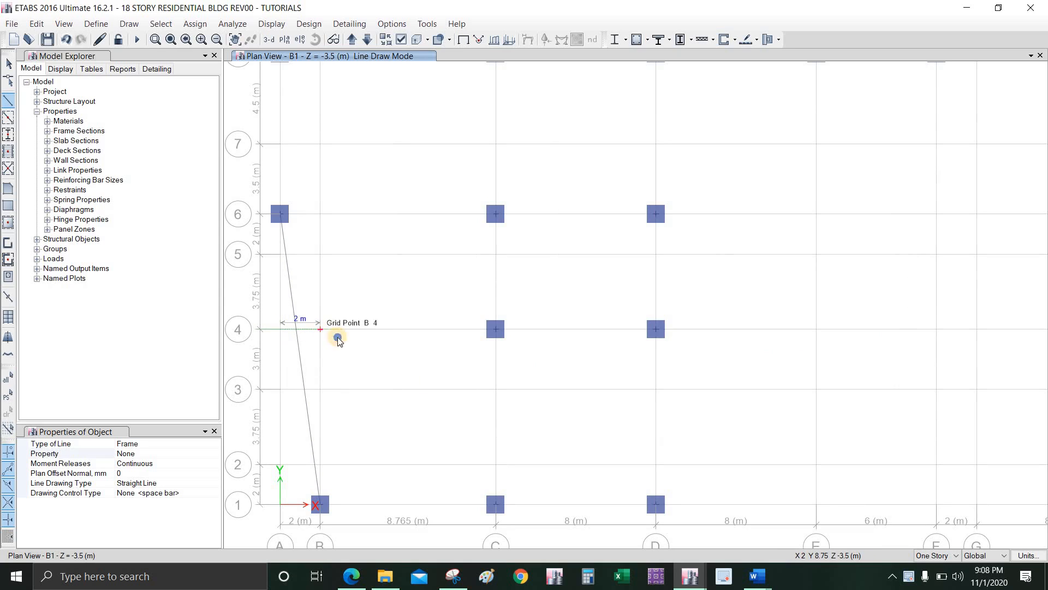
pyautogui.doubleClick(321, 329)
pyautogui.click(280, 388)
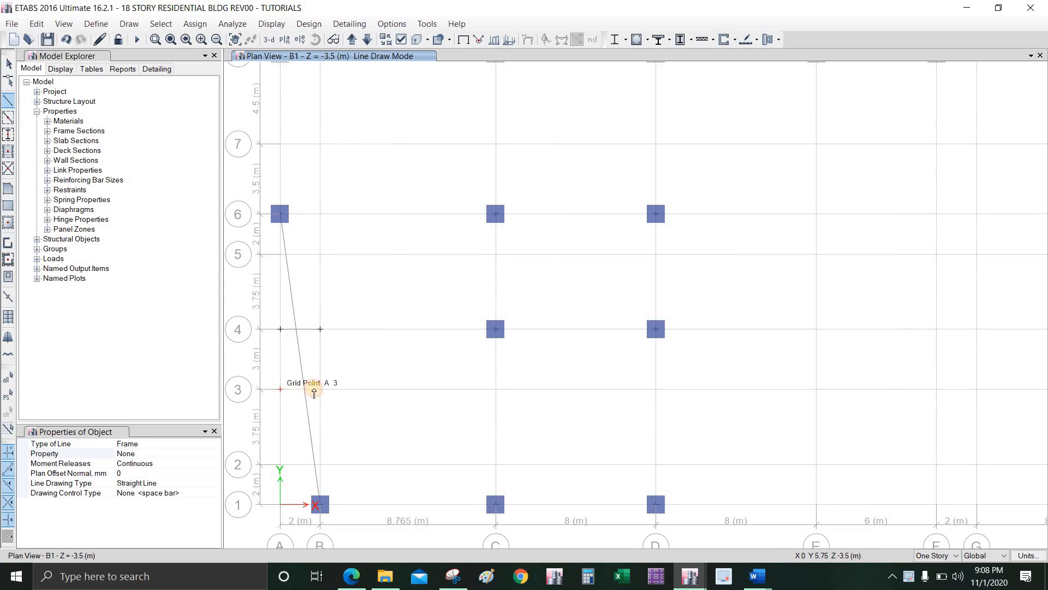
pyautogui.doubleClick(320, 388)
# Step: Draw null frame lines between J and K along grid lines 3 and 4, crossing the other sloped line, and end line drawing
pyautogui.scroll(-4, 584, 393)
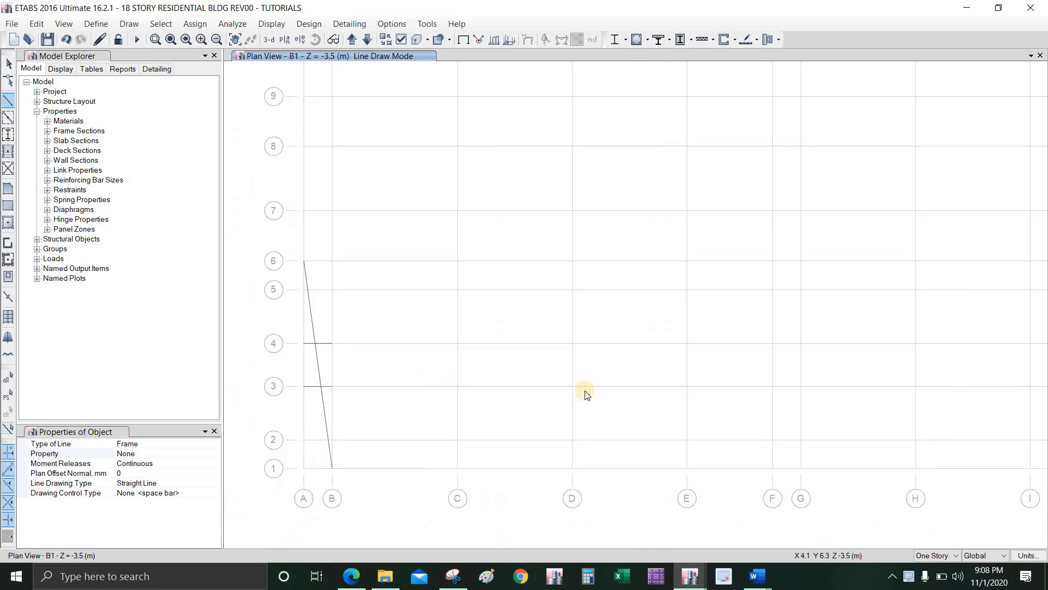
pyautogui.scroll(2, 816, 386)
pyautogui.scroll(3, 821, 388)
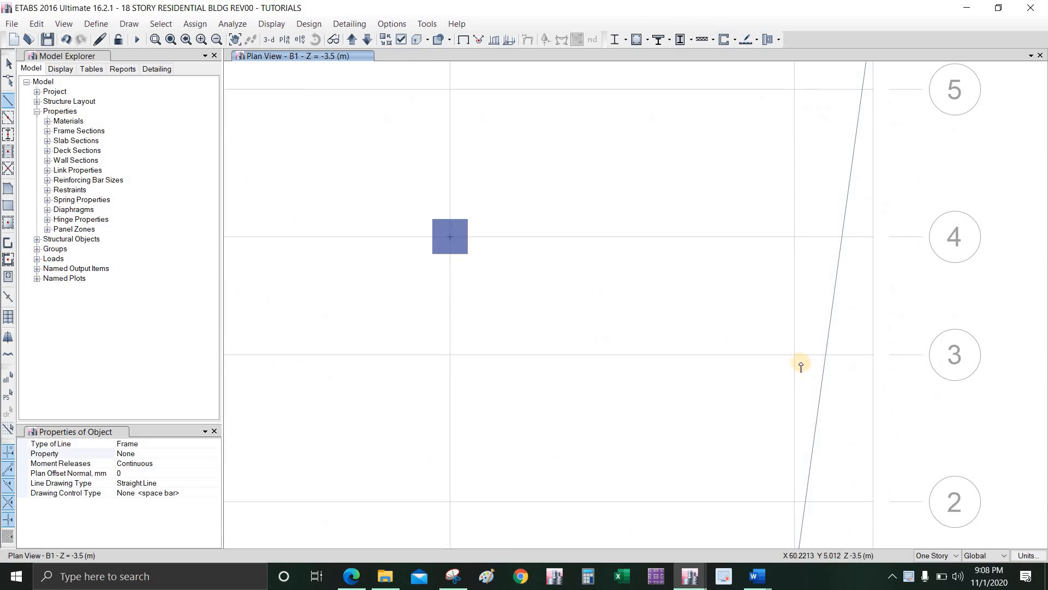
pyautogui.click(795, 356)
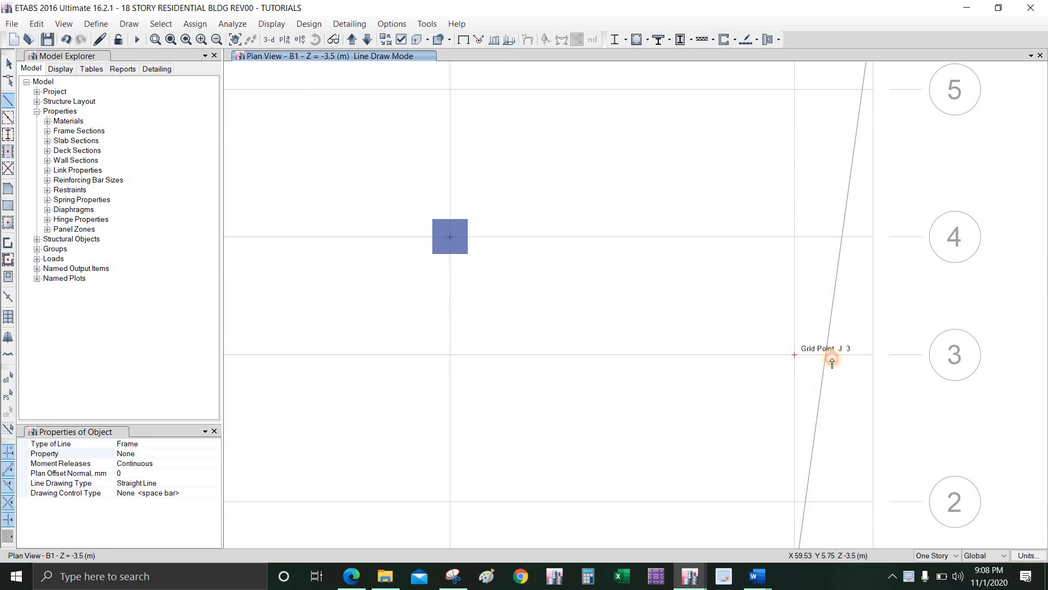
pyautogui.doubleClick(870, 355)
pyautogui.moveTo(822, 283); pyautogui.dragTo(782, 330, button='middle')
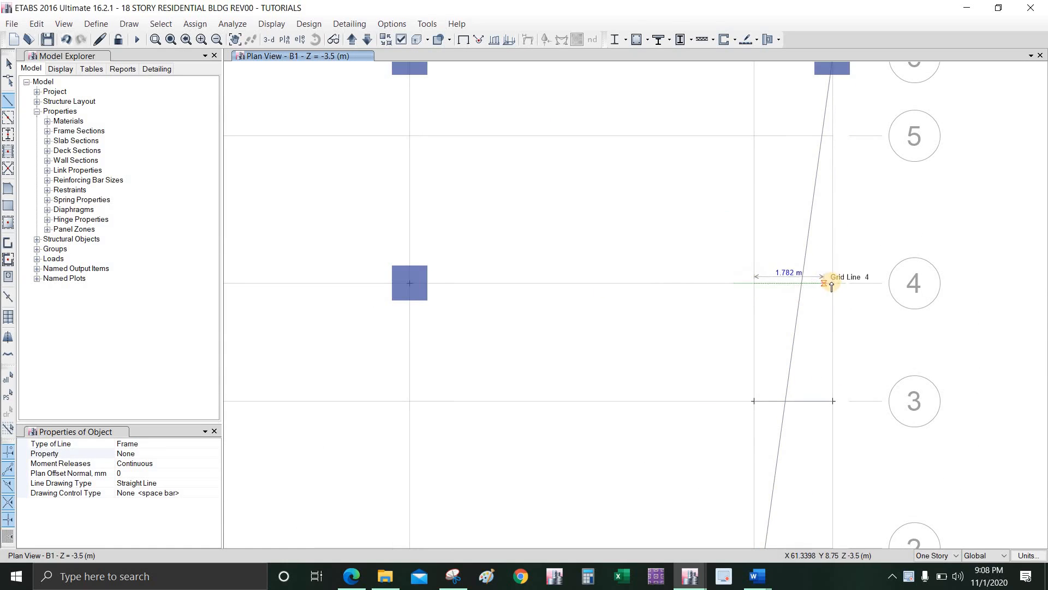
pyautogui.moveTo(832, 282); pyautogui.dragTo(865, 254, button='middle')
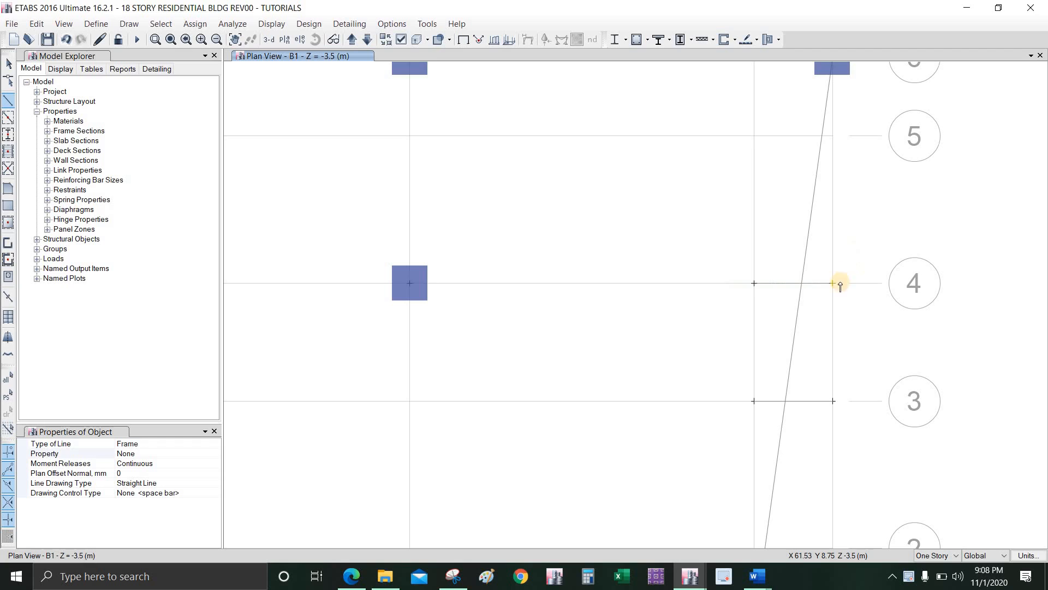
pyautogui.scroll(-2, 840, 315)
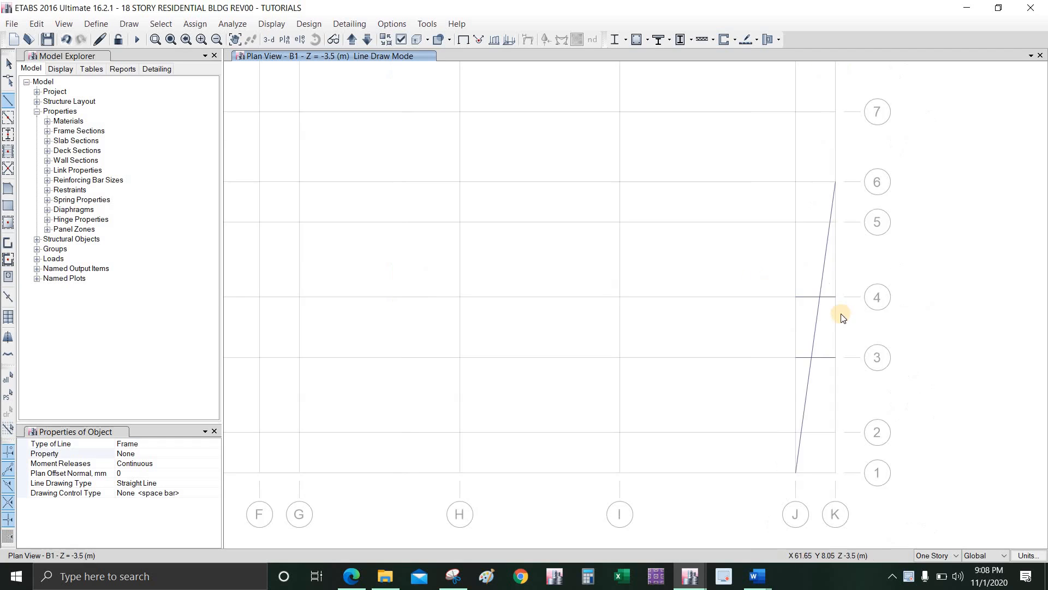
pyautogui.scroll(-3, 835, 346)
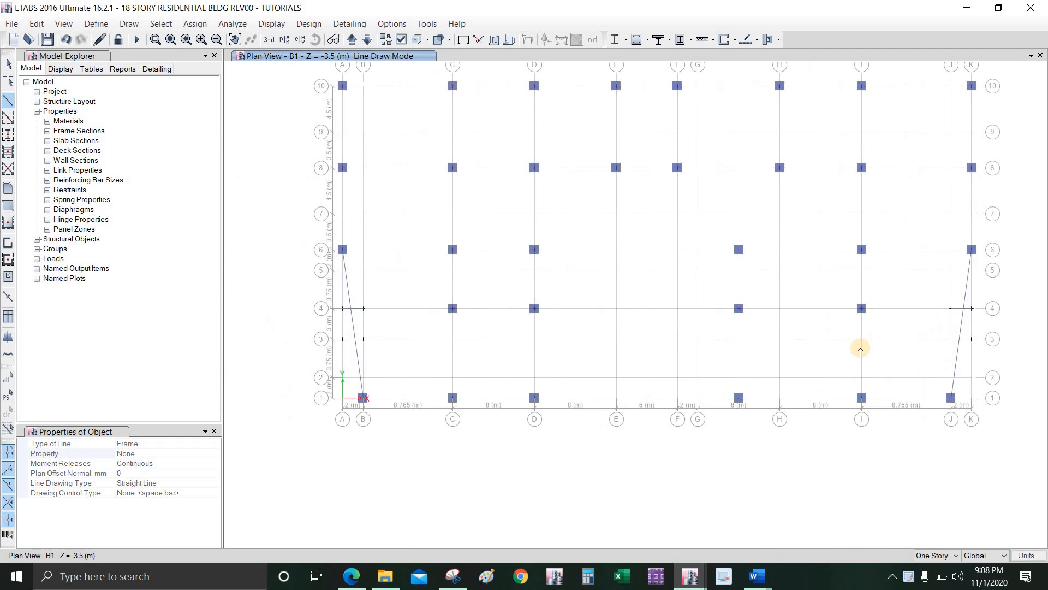
pyautogui.press('Escape')
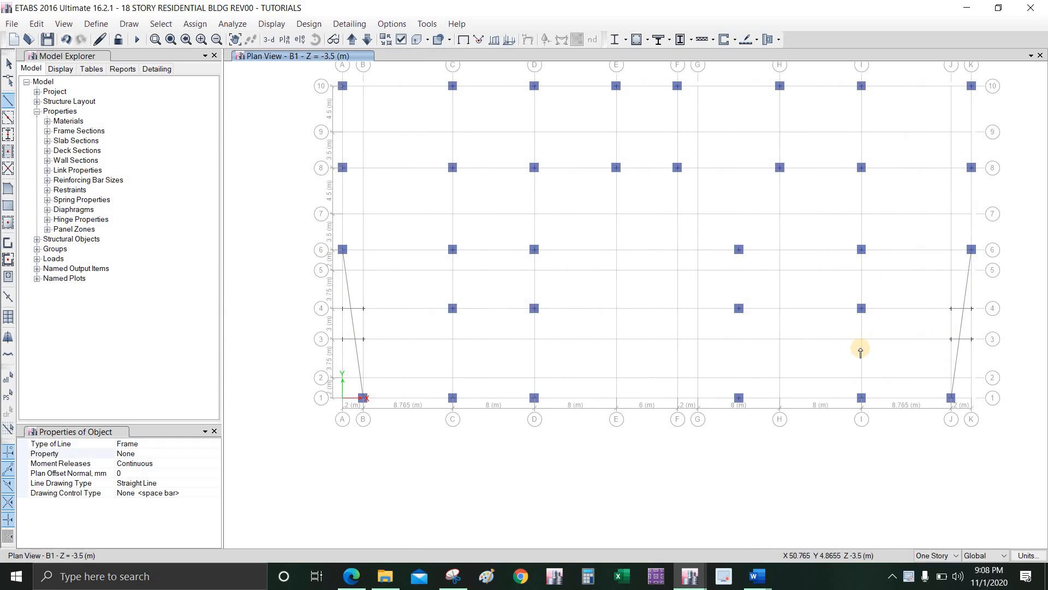
pyautogui.moveTo(764, 350); pyautogui.dragTo(750, 379, button='middle')
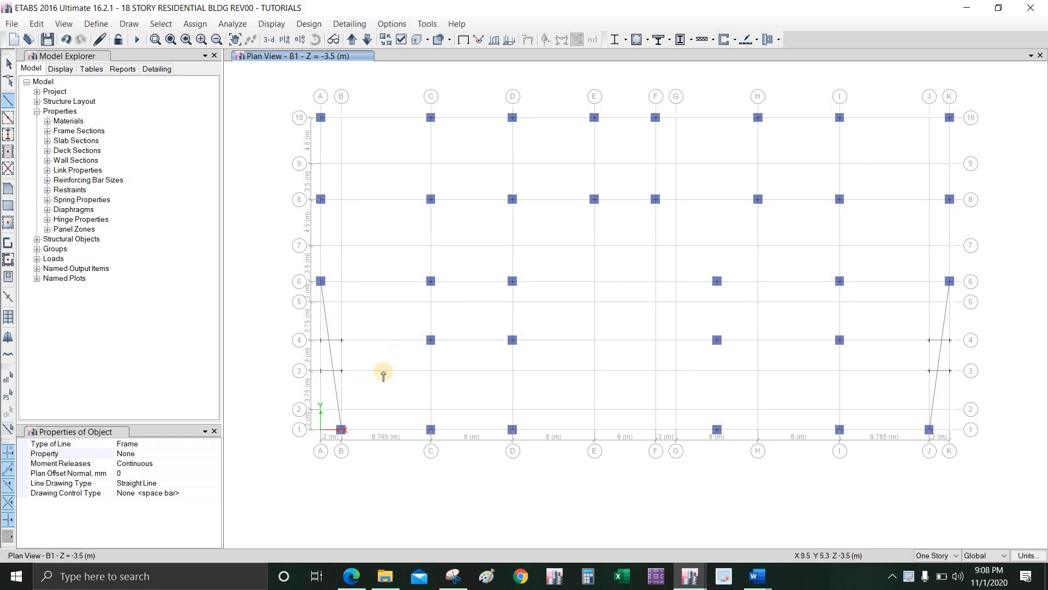
pyautogui.press('Escape')
# Step: Divide the two sloped lines and four short crossing lines at their intersections with selected frames and joints
pyautogui.scroll(2, 334, 363)
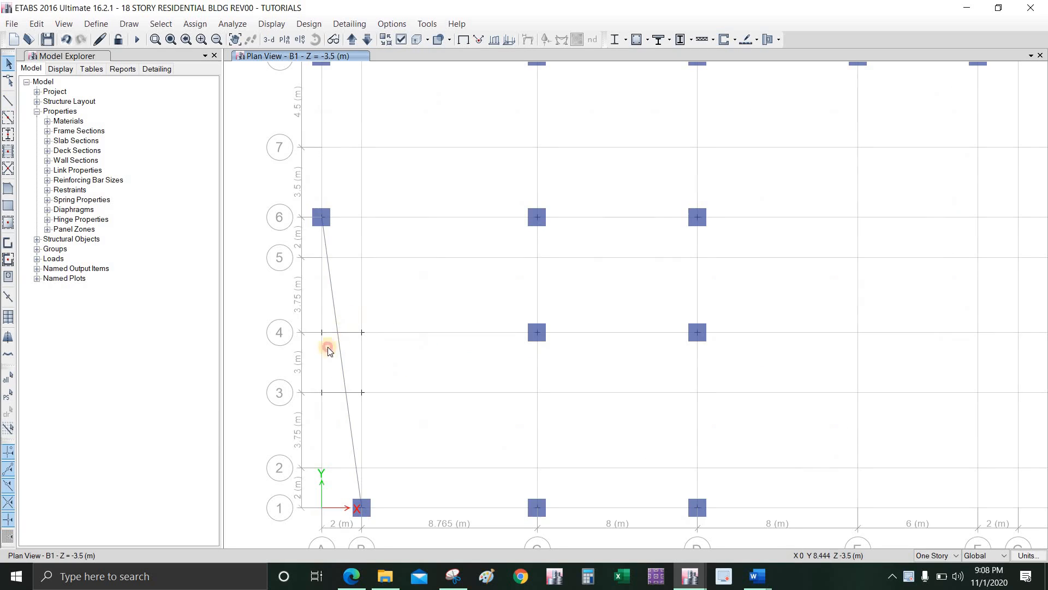
pyautogui.click(344, 399)
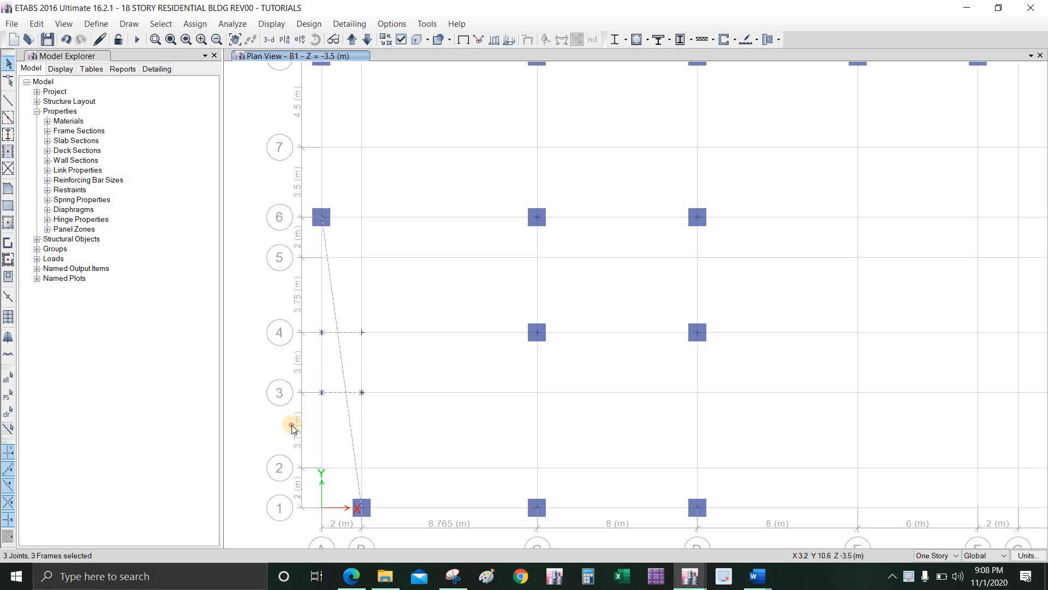
pyautogui.moveTo(293, 423); pyautogui.dragTo(394, 289)
pyautogui.scroll(-3, 298, 349)
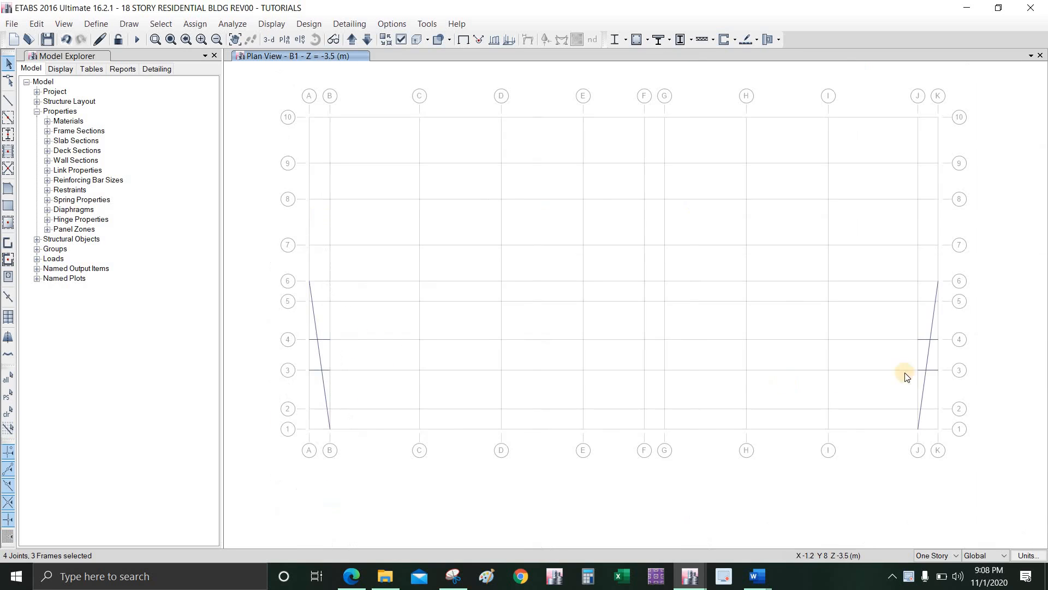
pyautogui.moveTo(964, 316); pyautogui.dragTo(884, 395)
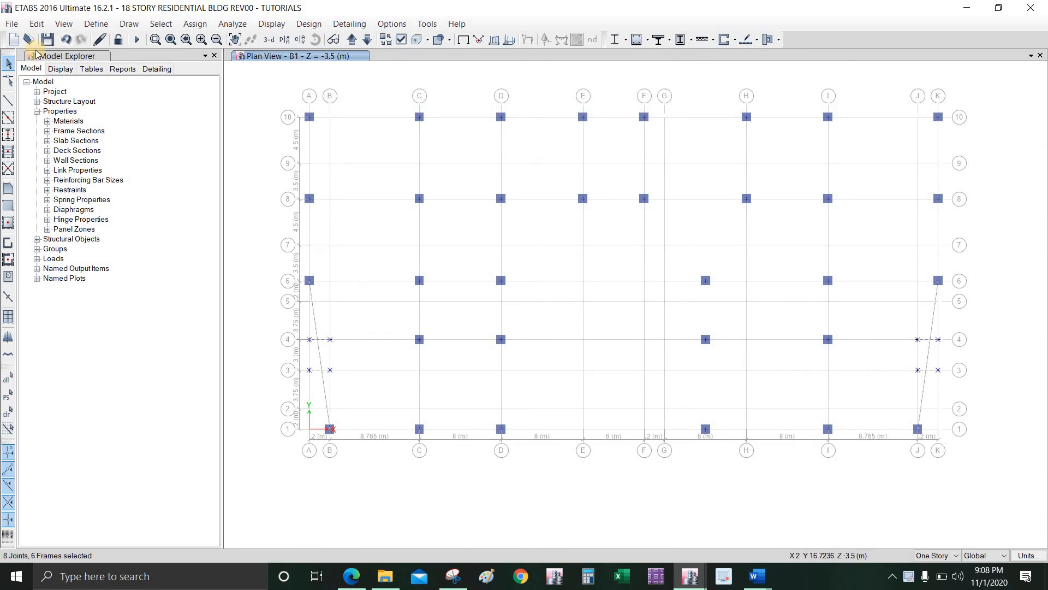
pyautogui.click(36, 24)
pyautogui.moveTo(190, 313)
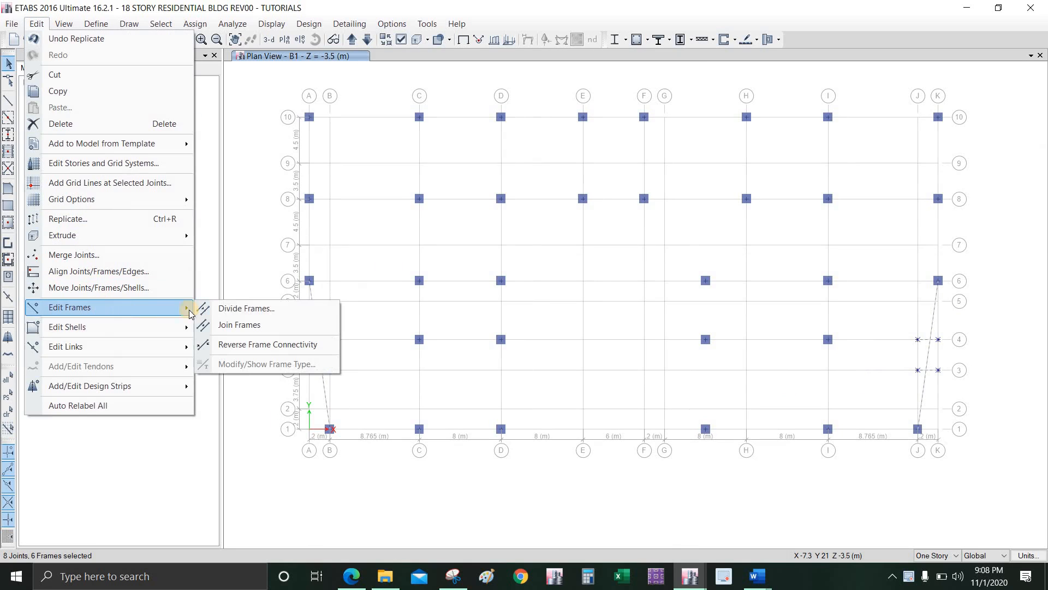
pyautogui.click(229, 308)
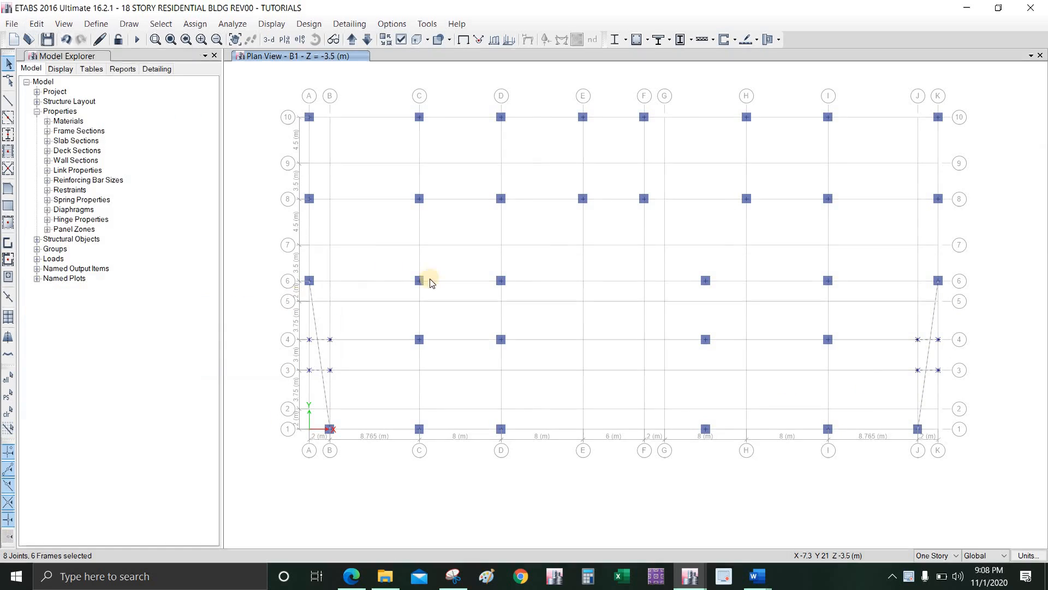
pyautogui.press('Down')
pyautogui.click(464, 341)
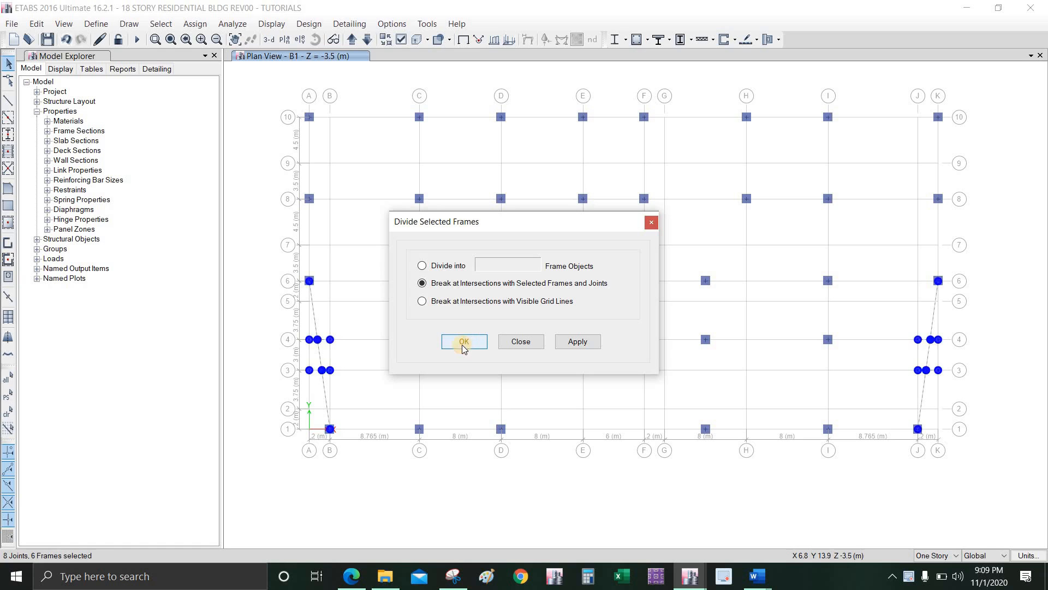
pyautogui.scroll(2, 323, 363)
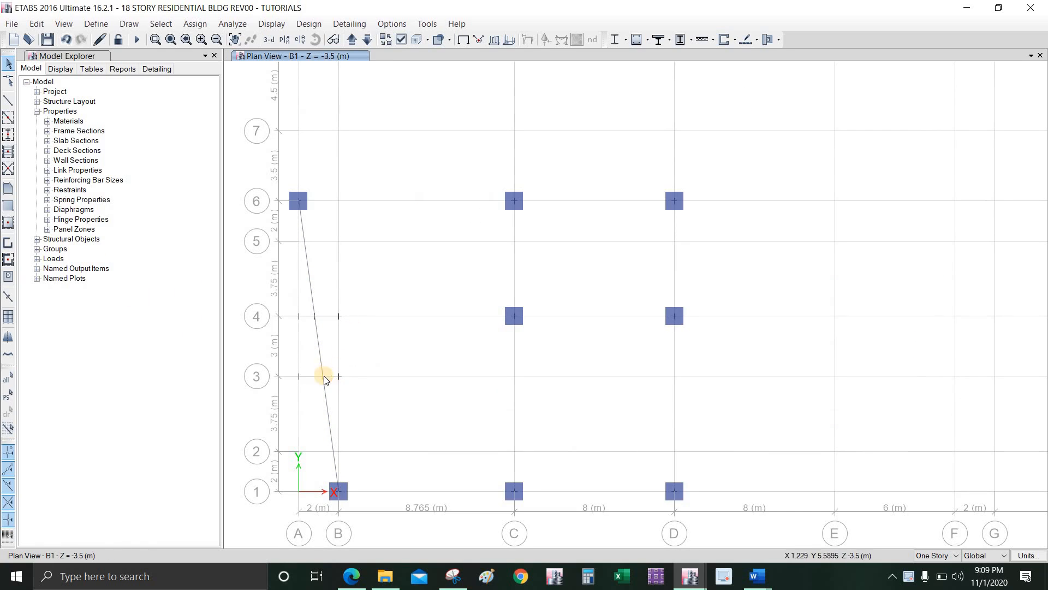
# Step: Check the assignments of the divided sloped line's segment between grid lines 3 and 4, near grids A and B
pyautogui.rightClick(322, 361)
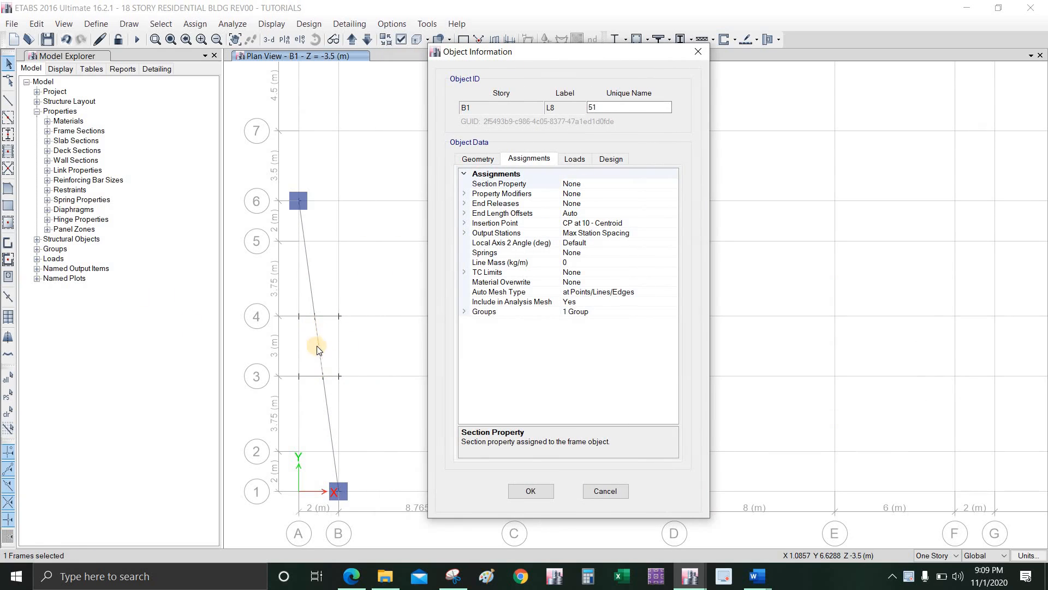
pyautogui.press('Escape')
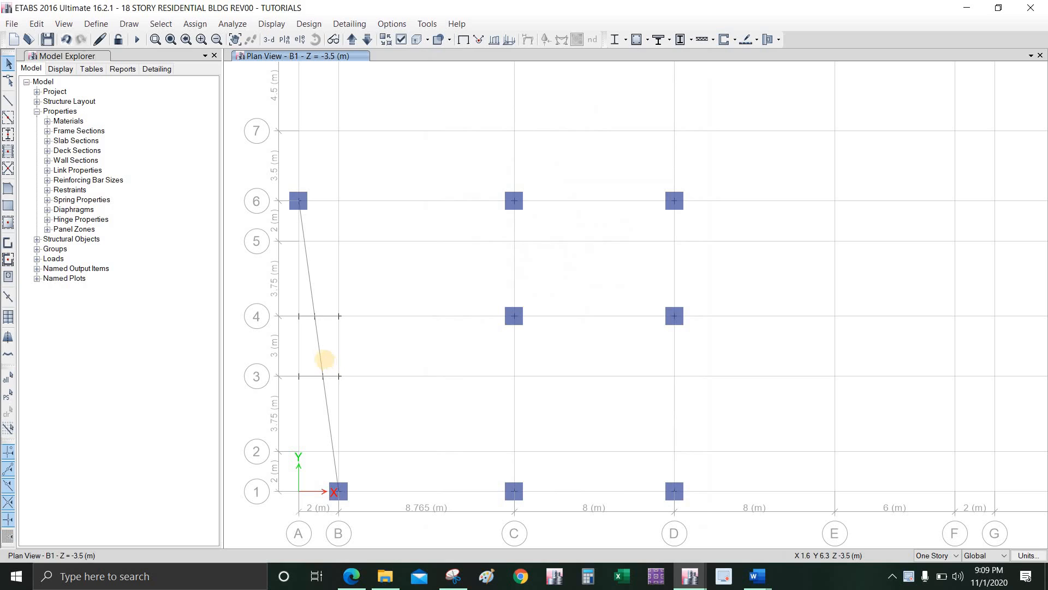
pyautogui.moveTo(324, 372); pyautogui.dragTo(325, 373)
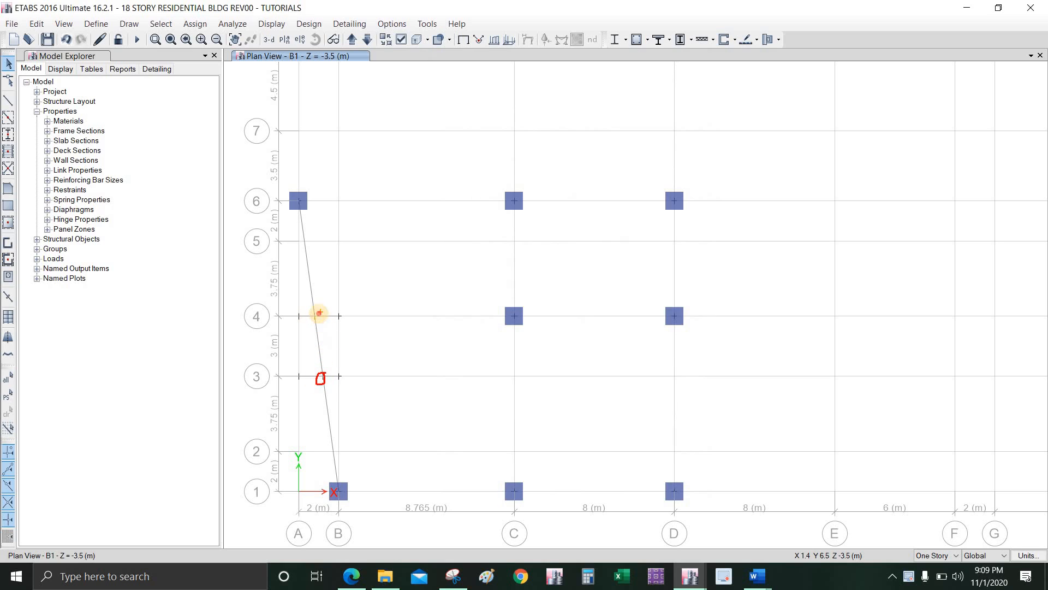
pyautogui.press('Escape')
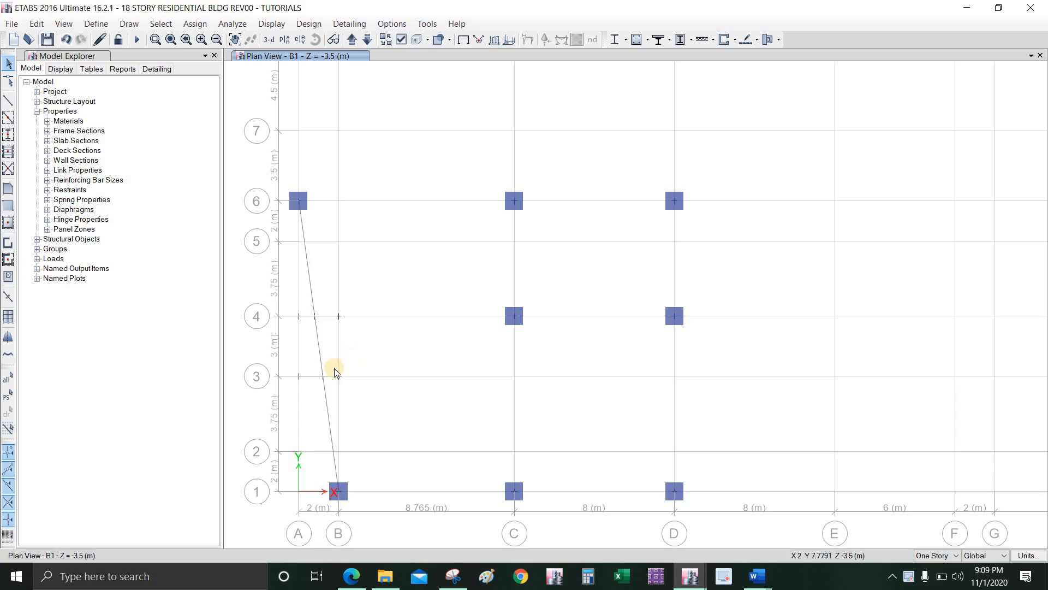
# Step: Read the plan coordinates of the column joint on grid line 4 between grids G and H
pyautogui.scroll(-2, 334, 368)
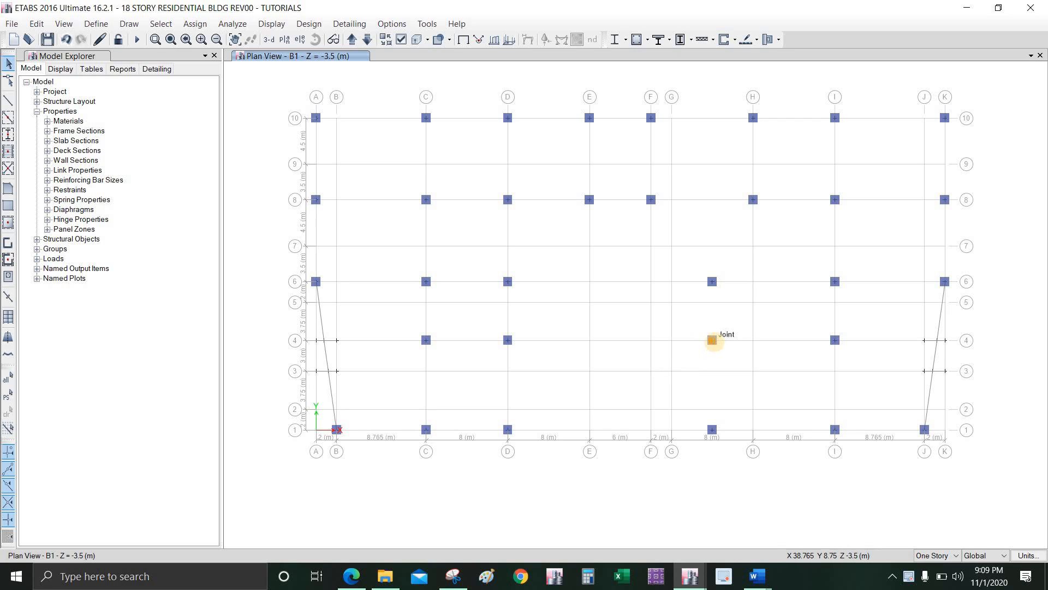
pyautogui.moveTo(702, 349); pyautogui.dragTo(715, 350)
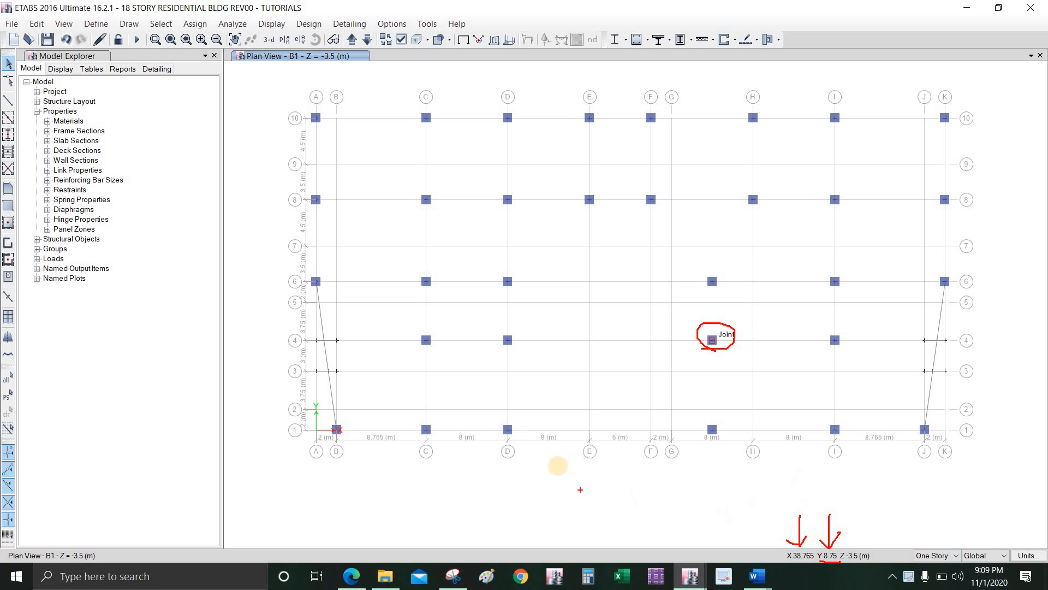
pyautogui.press('Escape')
pyautogui.moveTo(620, 343); pyautogui.dragTo(580, 367, button='middle')
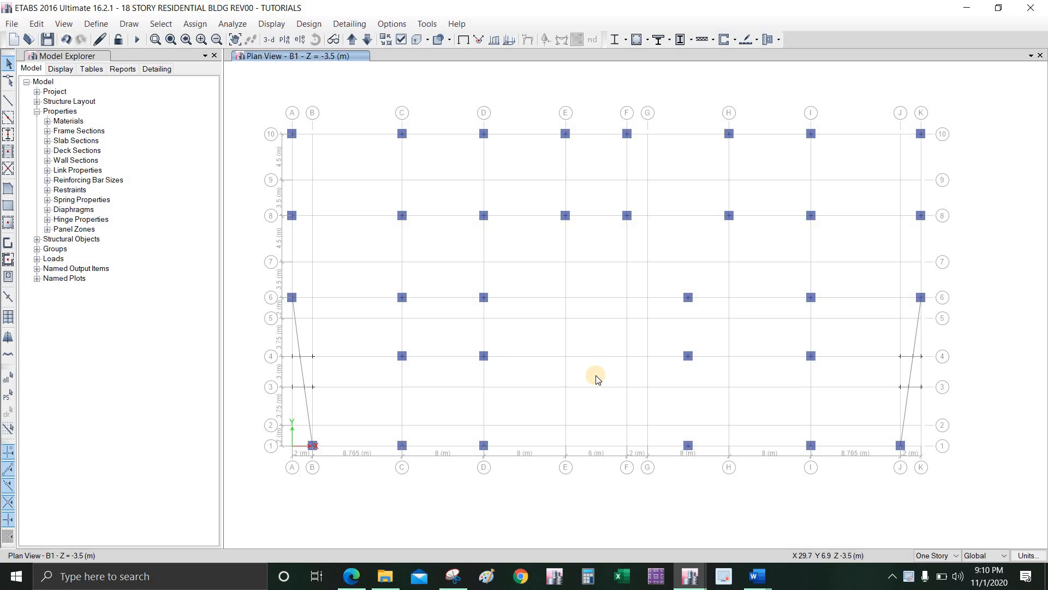
pyautogui.click(9, 244)
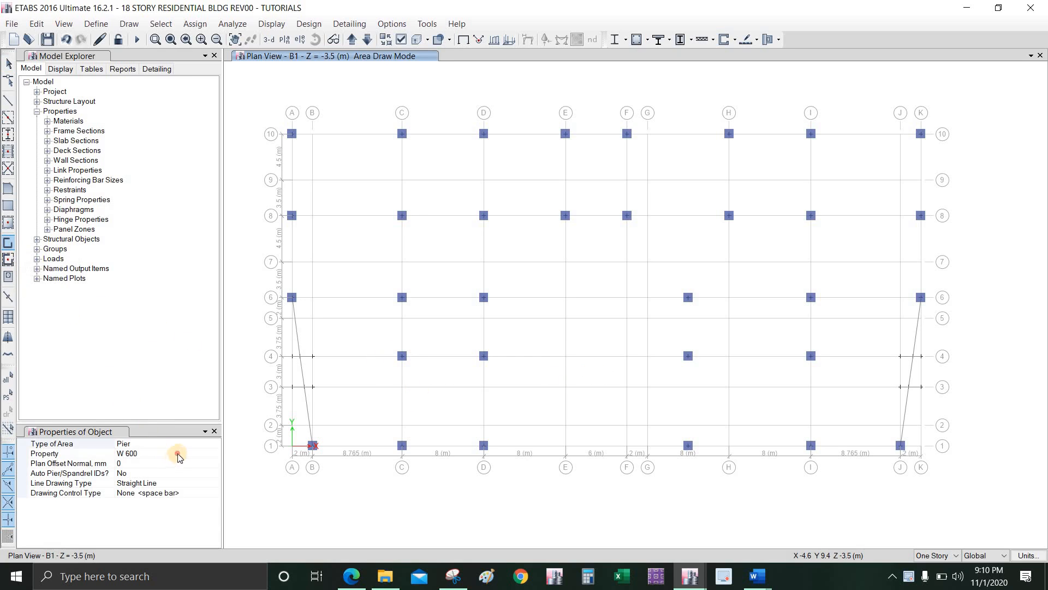
pyautogui.click(214, 455)
pyautogui.click(217, 452)
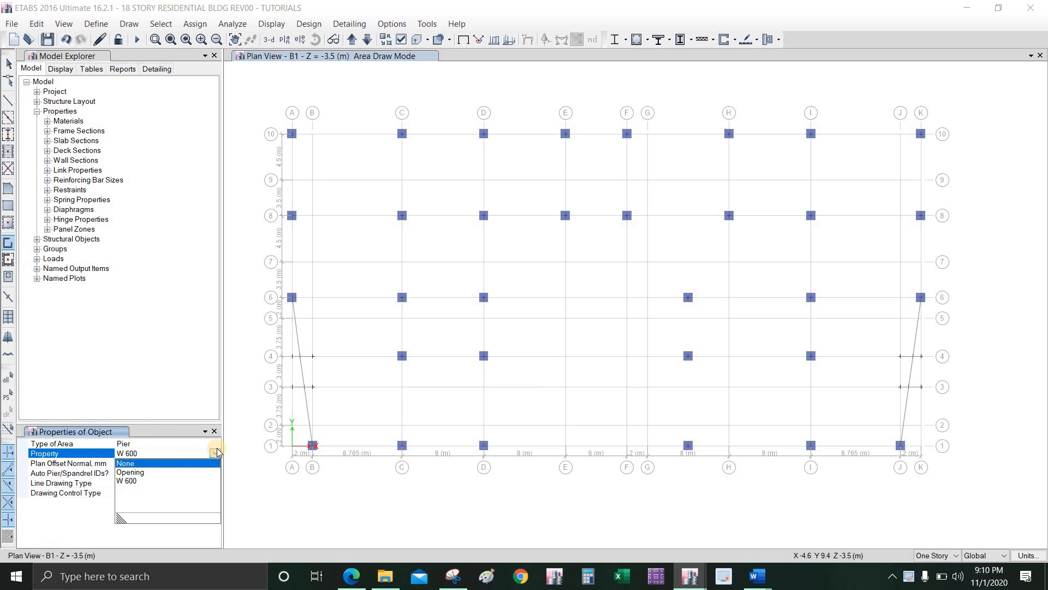
pyautogui.click(158, 481)
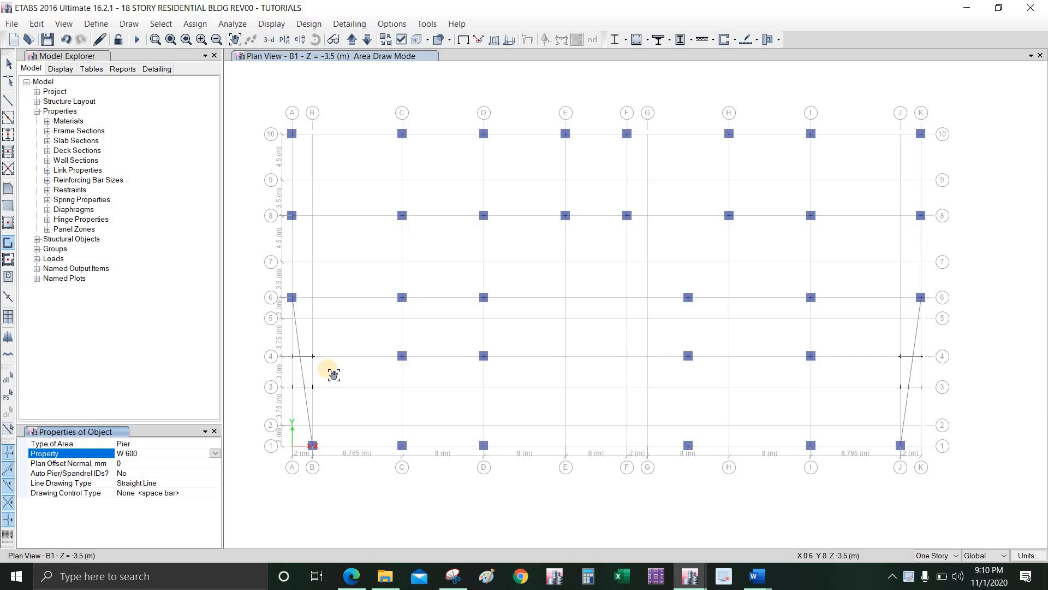
pyautogui.press('Escape')
# Step: Draw a W 600 pier wall along the sloped line between grids A and B, from grid line 3 to grid line 4
pyautogui.scroll(3, 299, 370)
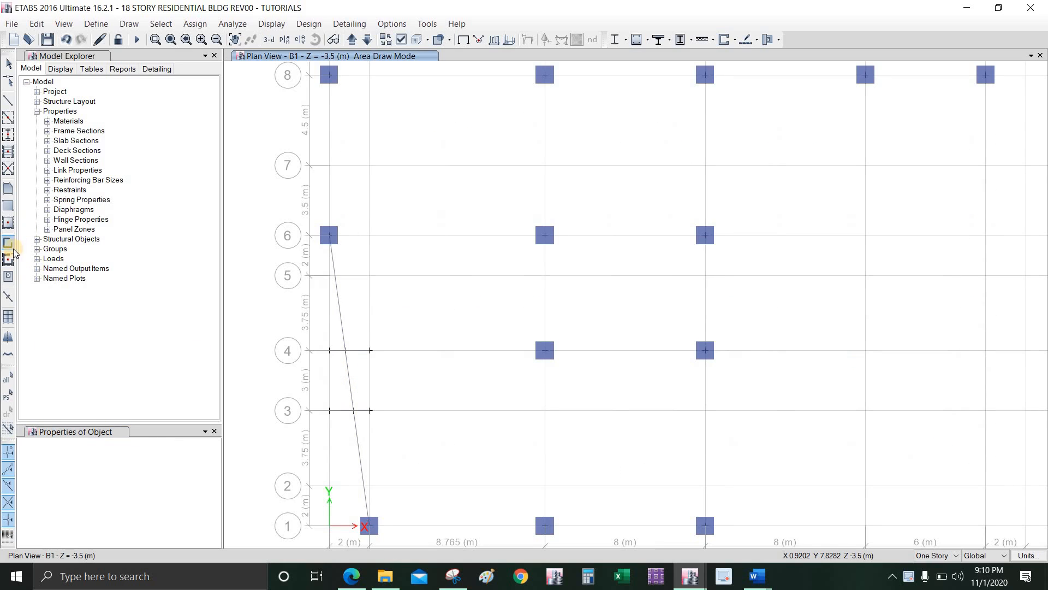
pyautogui.click(10, 244)
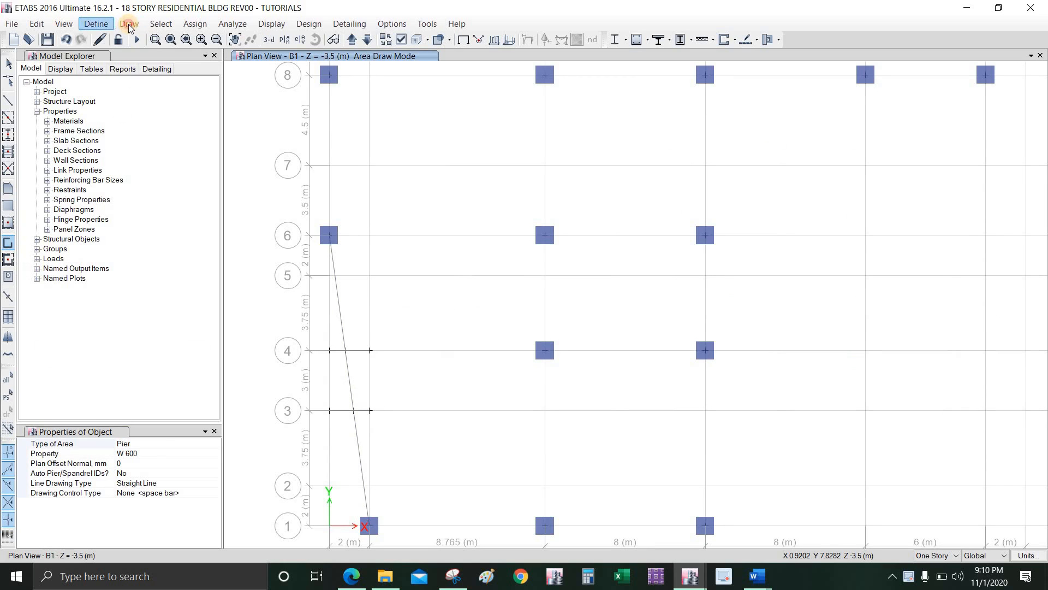
pyautogui.click(130, 25)
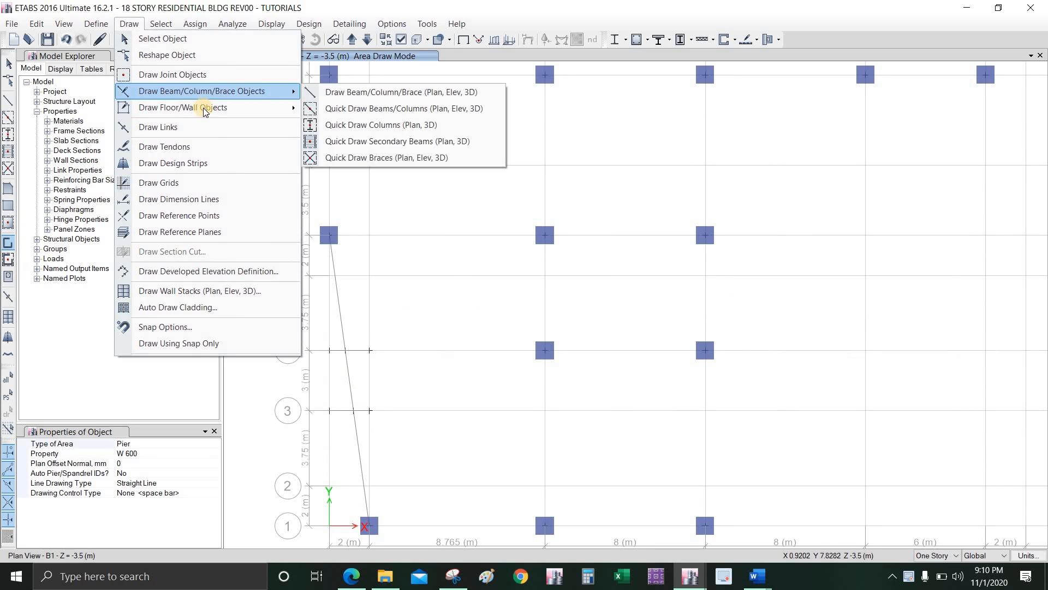
pyautogui.moveTo(205, 111)
pyautogui.click(7, 244)
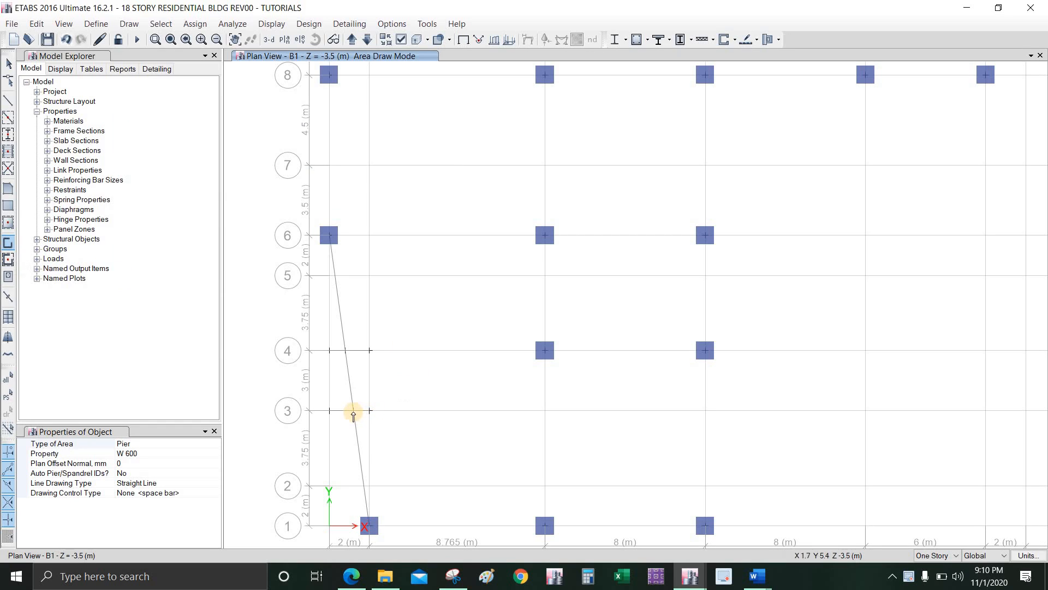
pyautogui.click(363, 304)
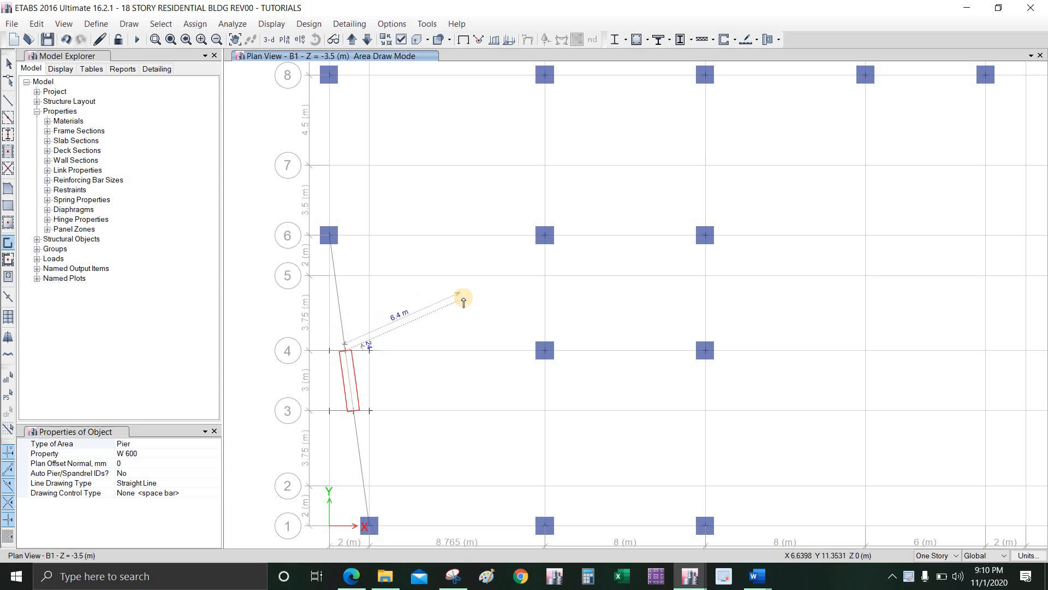
pyautogui.rightClick(480, 302)
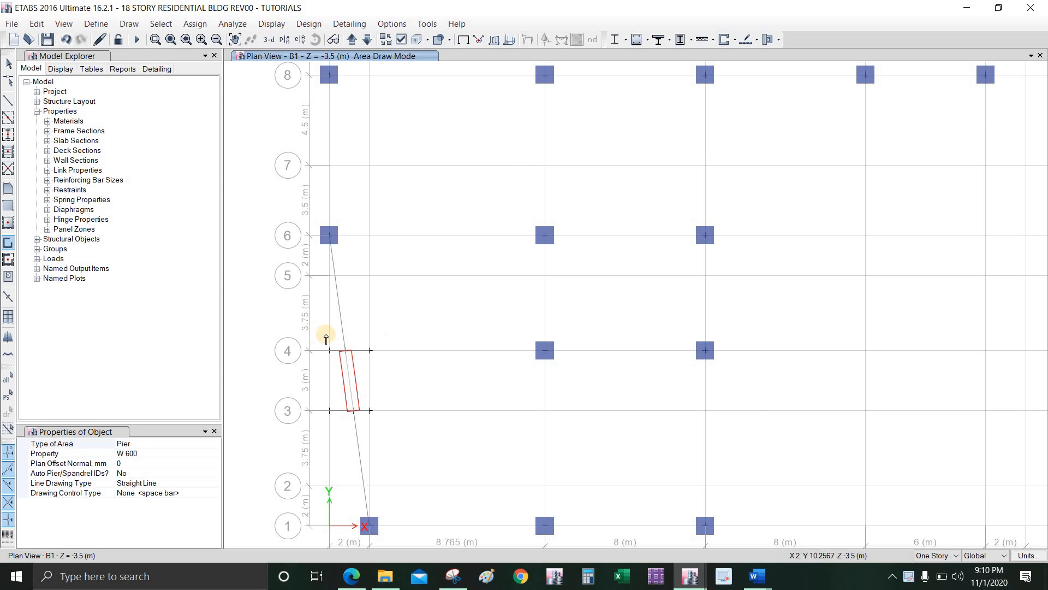
# Step: Draw a W 600 pier wall along the sloped line between grids J and K, from grid line 3 to 4, and end wall drawing
pyautogui.scroll(-3, 322, 333)
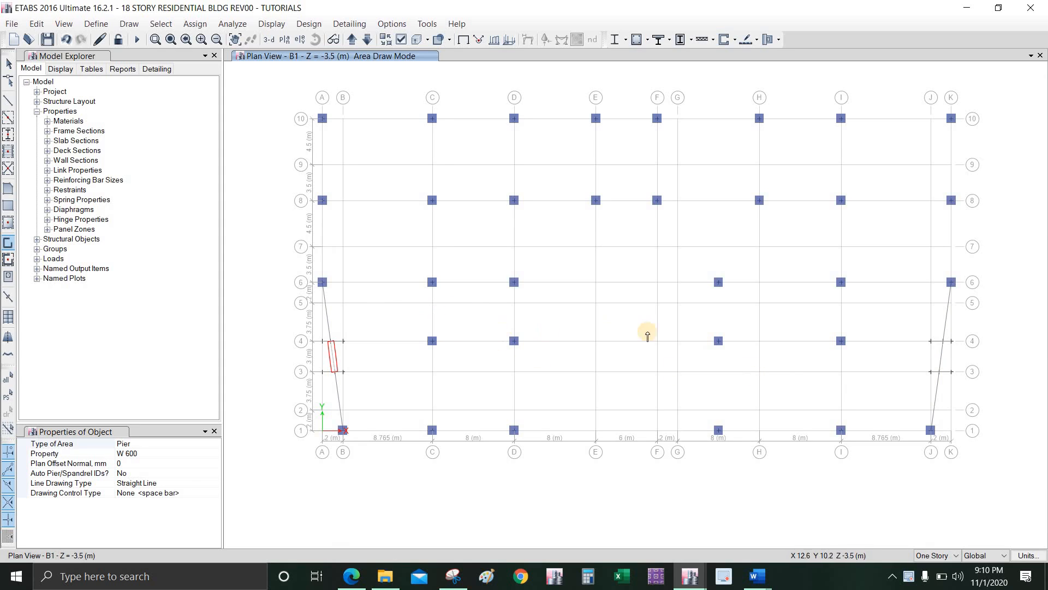
pyautogui.scroll(5, 962, 362)
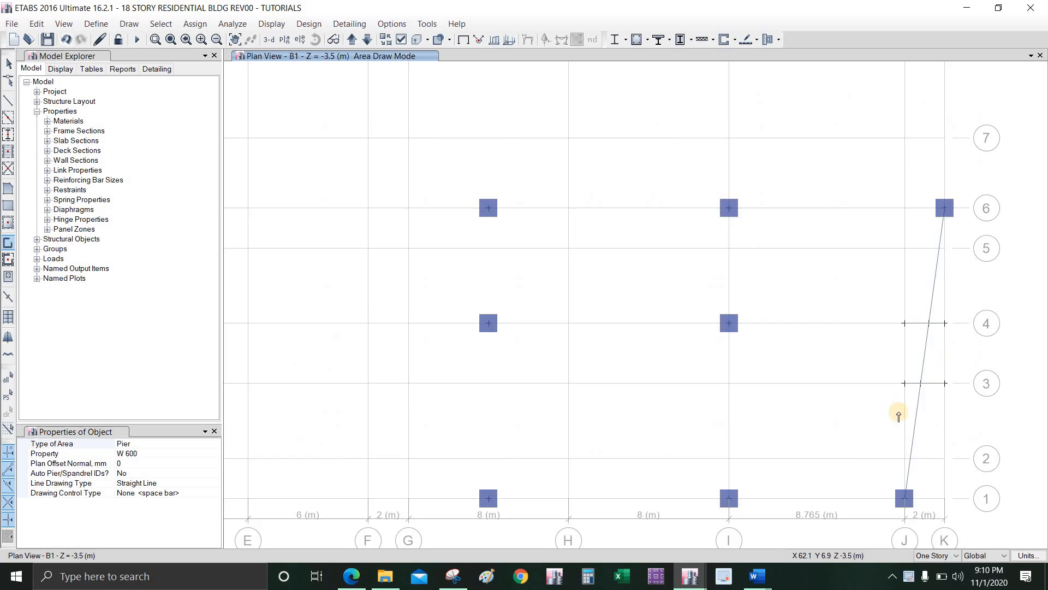
pyautogui.click(881, 404)
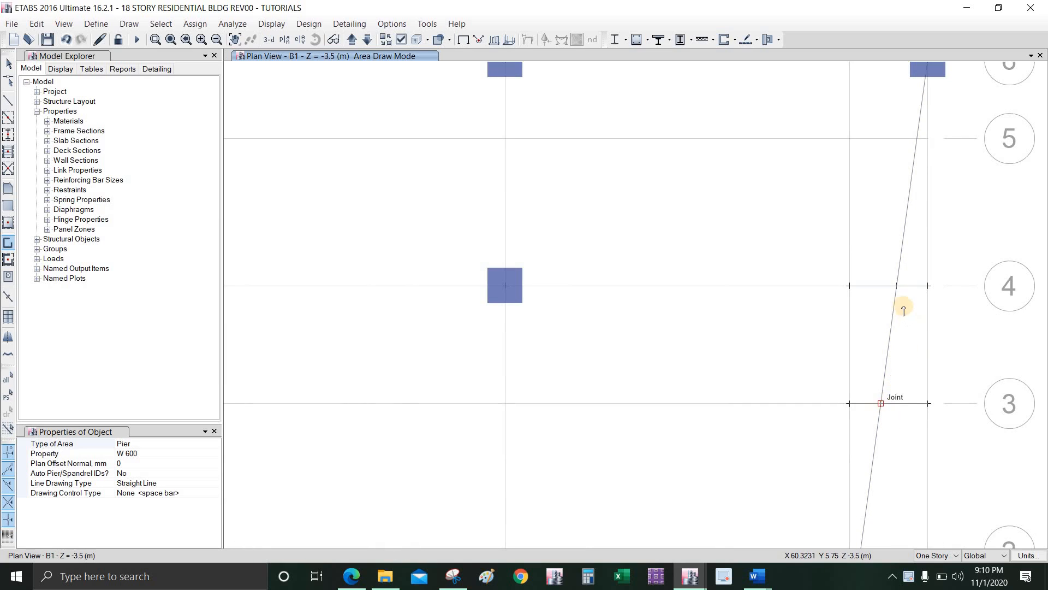
pyautogui.click(923, 270)
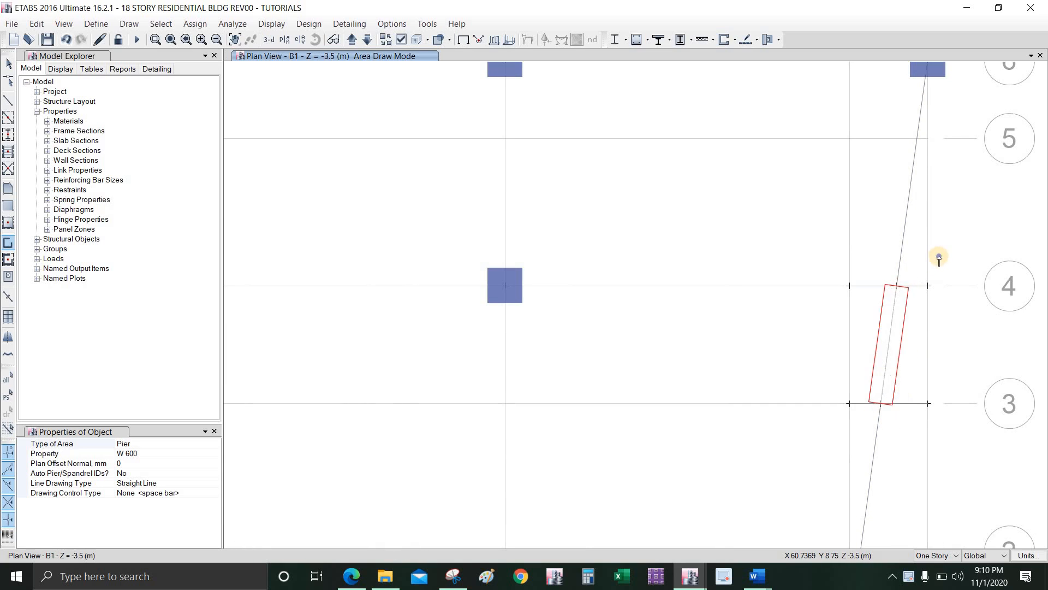
pyautogui.scroll(-5, 873, 336)
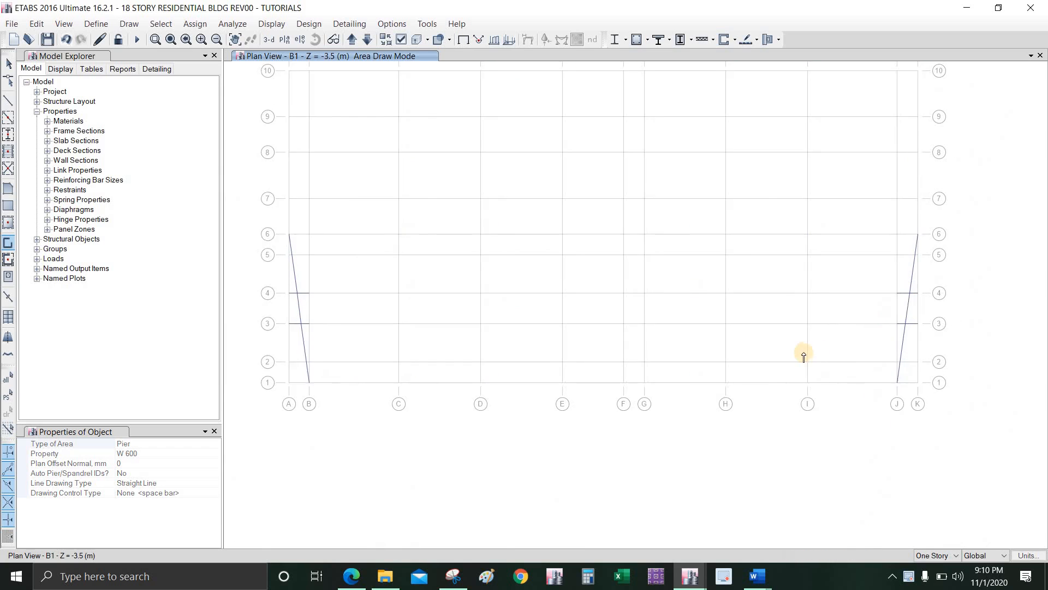
pyautogui.press('Escape')
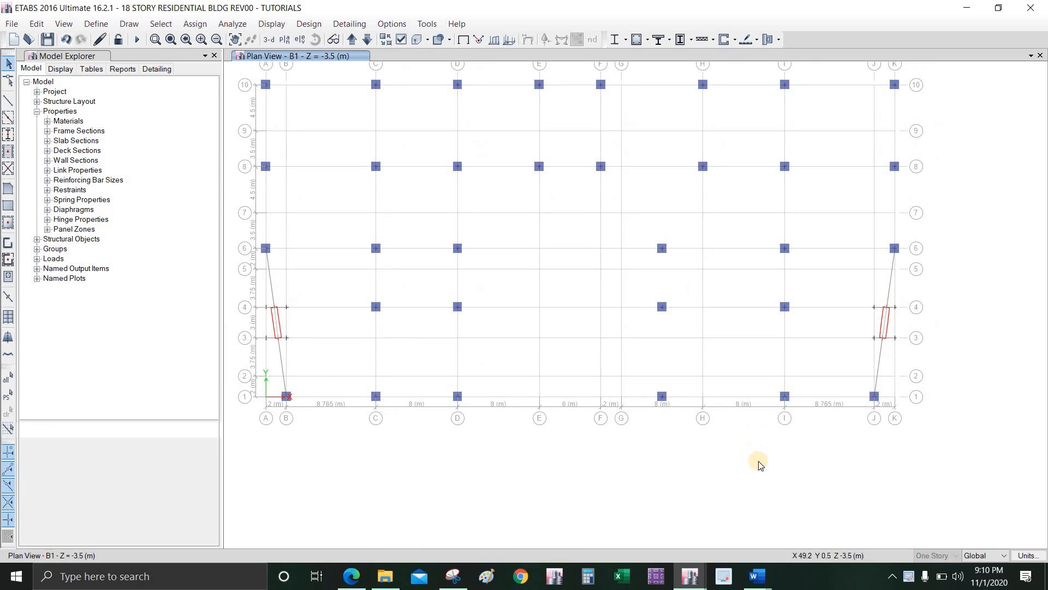
# Step: Switch to the 2B + 18 floors reference model and view the assignments of the sloped wall between grid lines 3 and 4 near grid A
pyautogui.moveTo(689, 576)
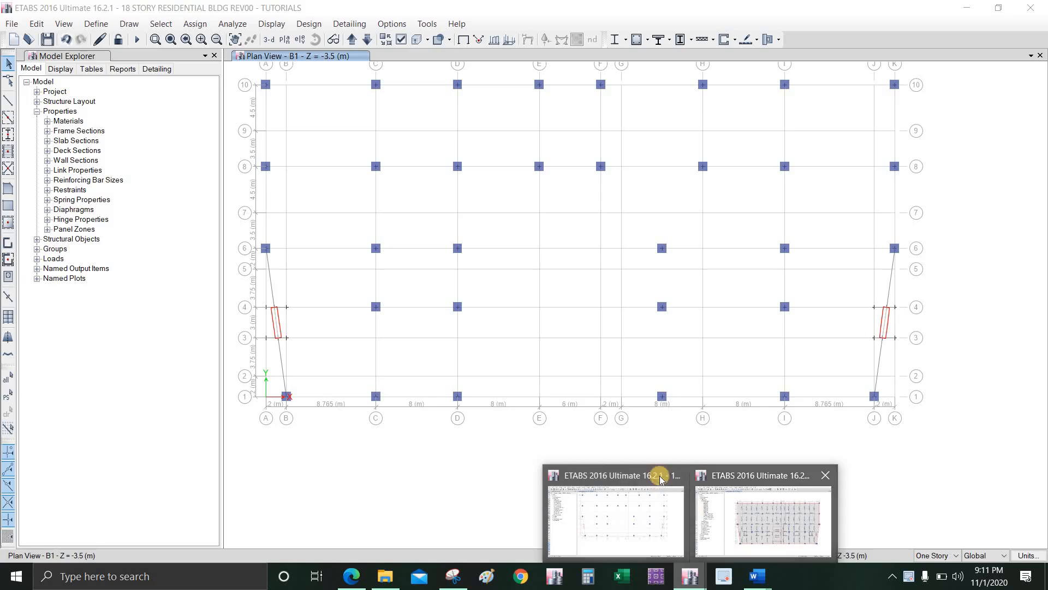
pyautogui.click(655, 492)
pyautogui.scroll(3, 353, 395)
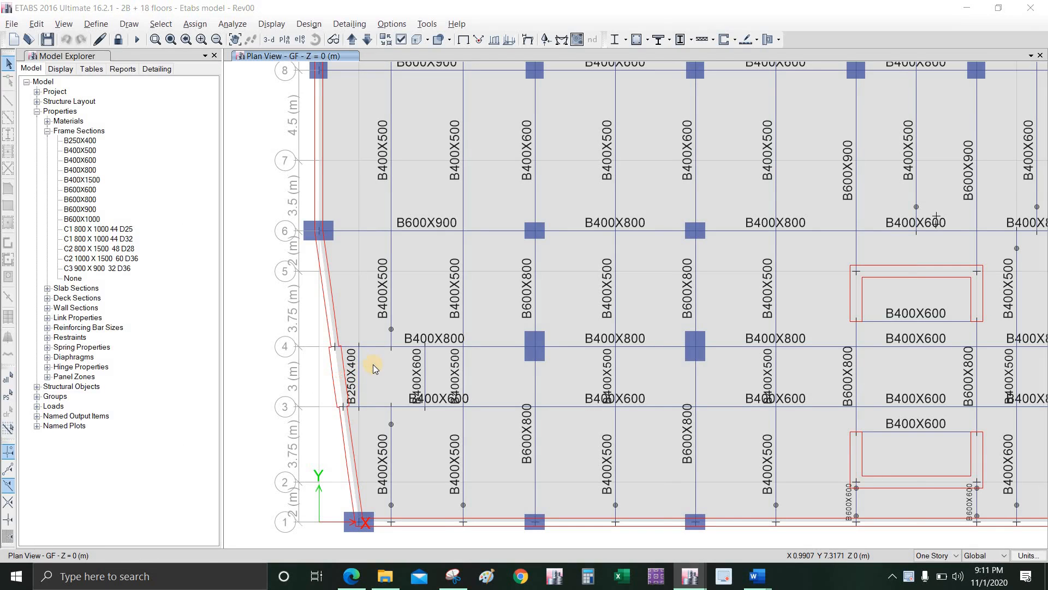
pyautogui.rightClick(372, 364)
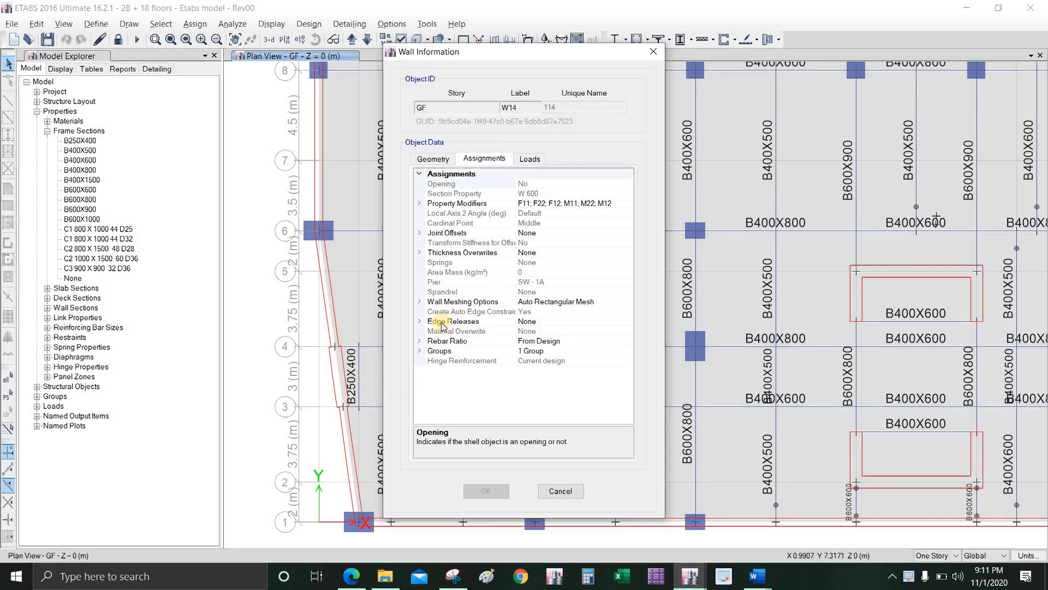
pyautogui.press('Escape')
pyautogui.scroll(-3, 579, 379)
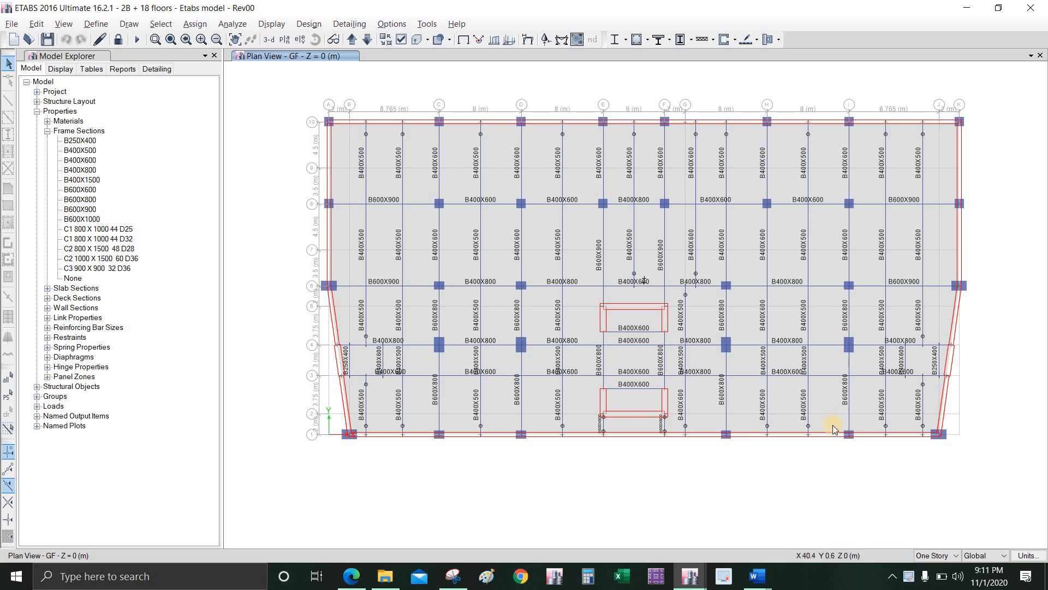
# Step: Compare the reference model's GF and B1 plans and examine the B1 layout along grid lines 3, 4, 6, 8 and 10
pyautogui.click(366, 41)
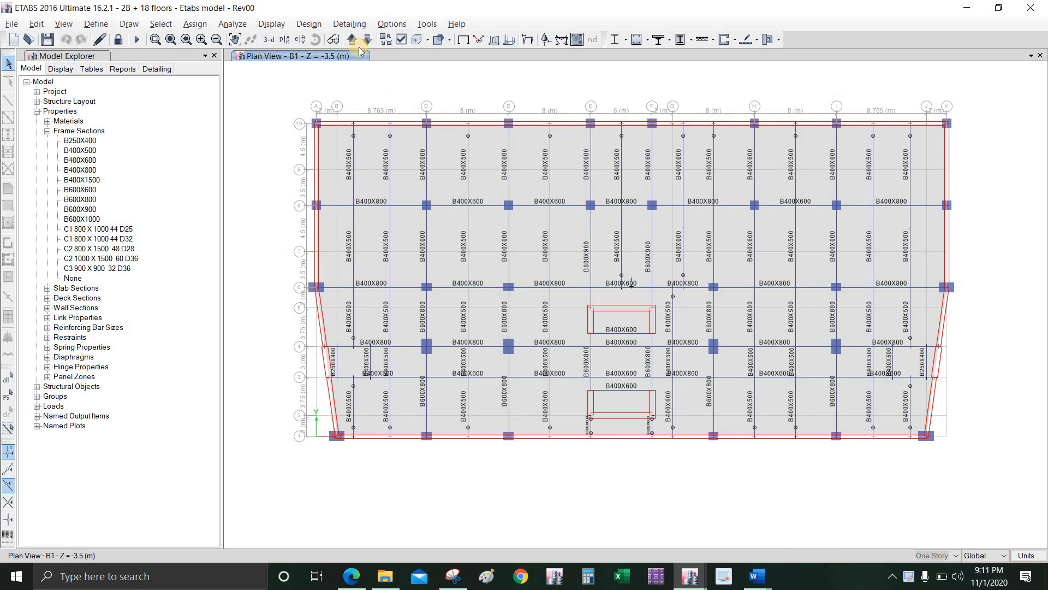
pyautogui.click(352, 41)
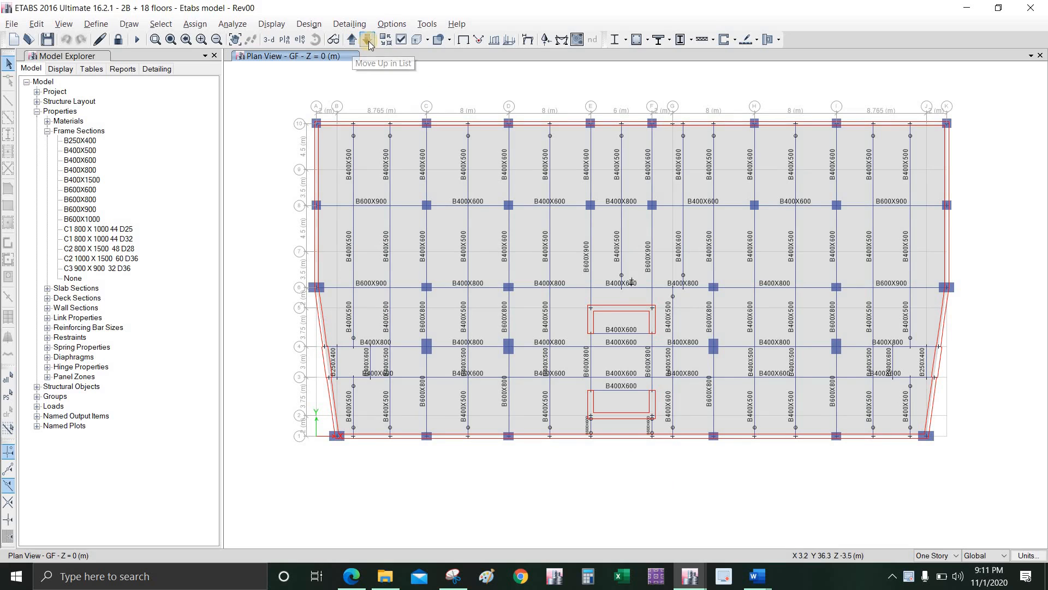
pyautogui.click(369, 40)
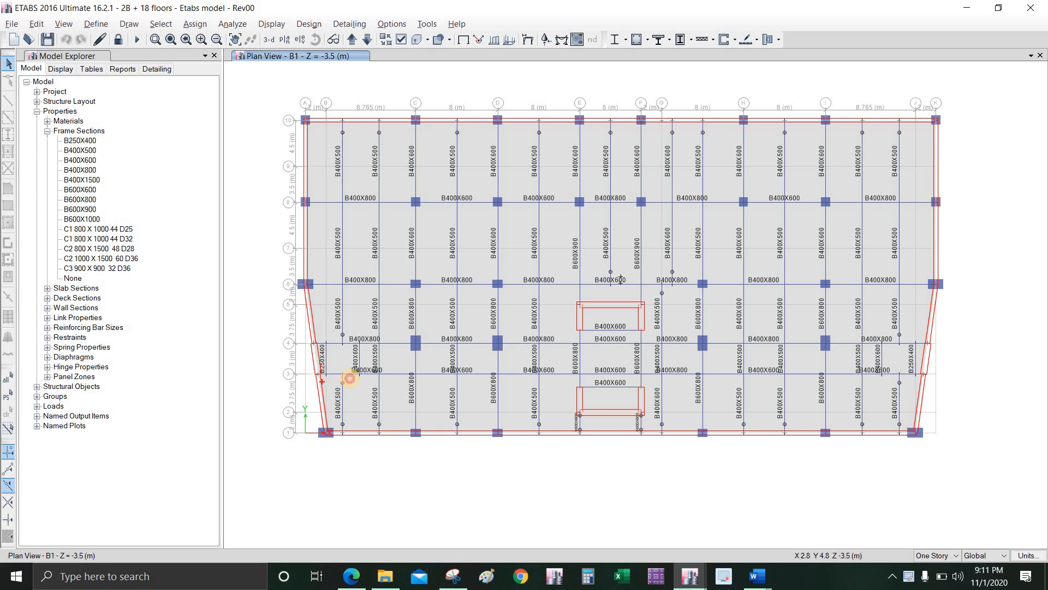
pyautogui.moveTo(333, 376); pyautogui.dragTo(944, 364)
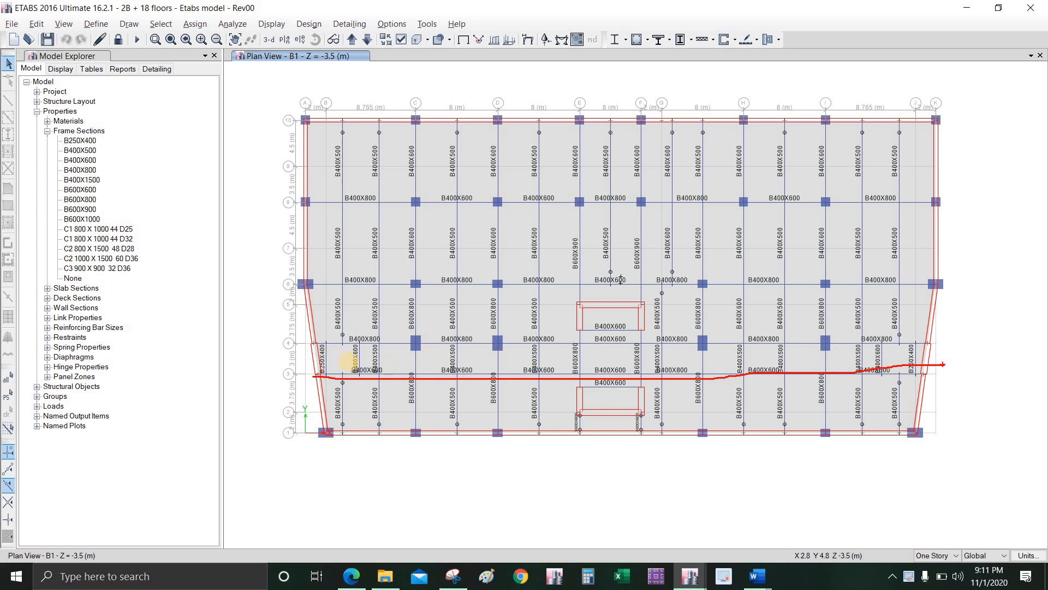
pyautogui.moveTo(574, 338); pyautogui.dragTo(951, 339)
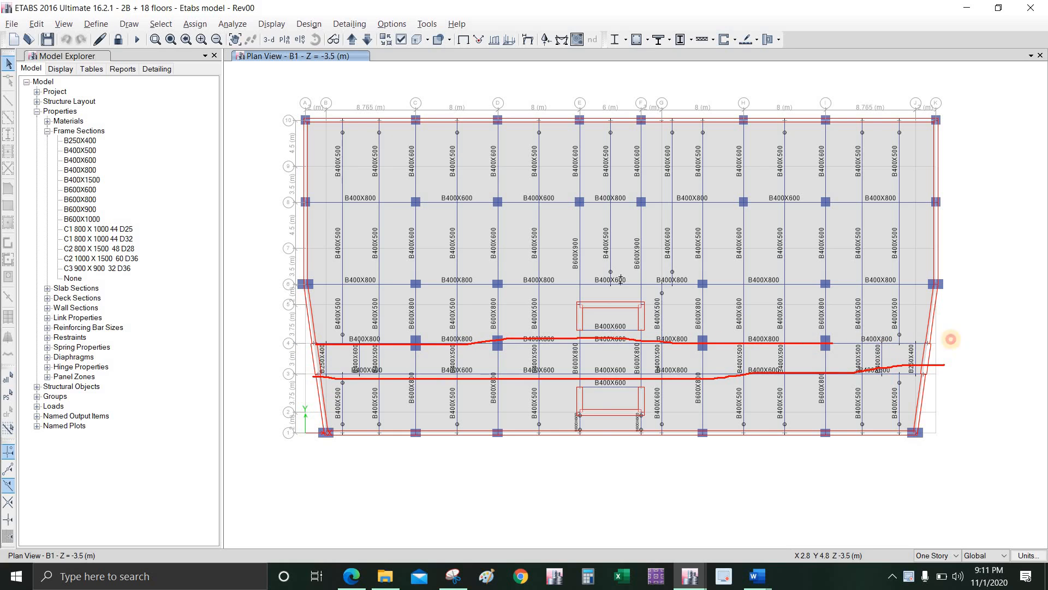
pyautogui.moveTo(763, 282); pyautogui.dragTo(965, 278)
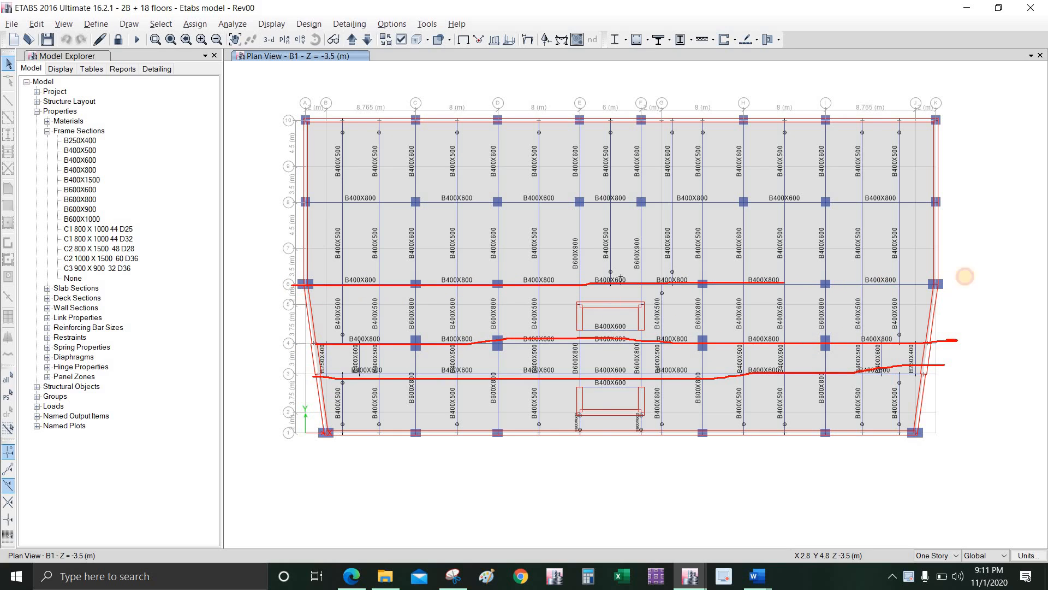
pyautogui.moveTo(815, 205); pyautogui.dragTo(825, 205)
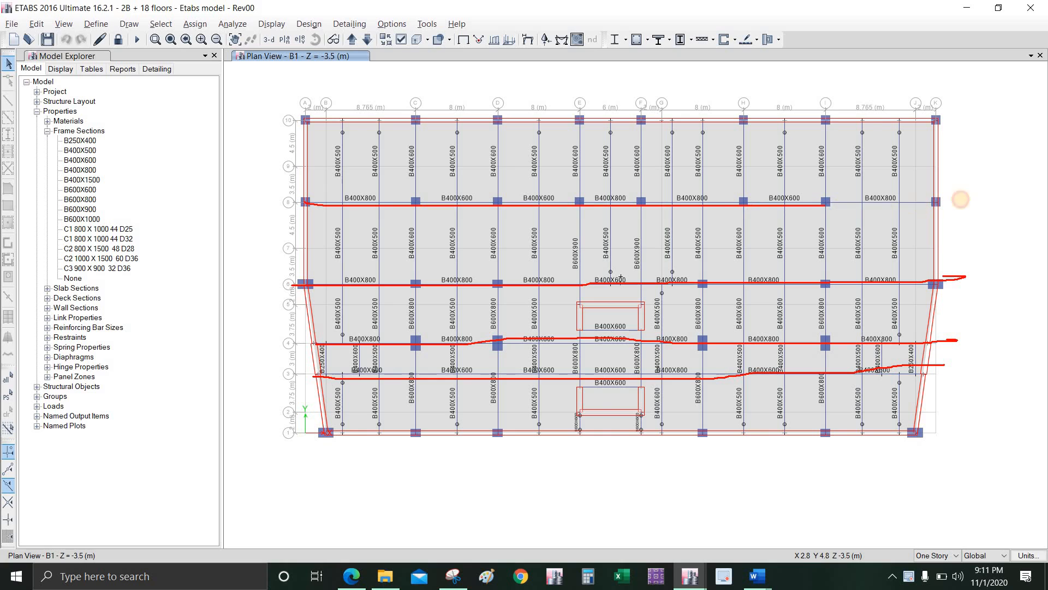
pyautogui.moveTo(700, 120); pyautogui.dragTo(934, 118)
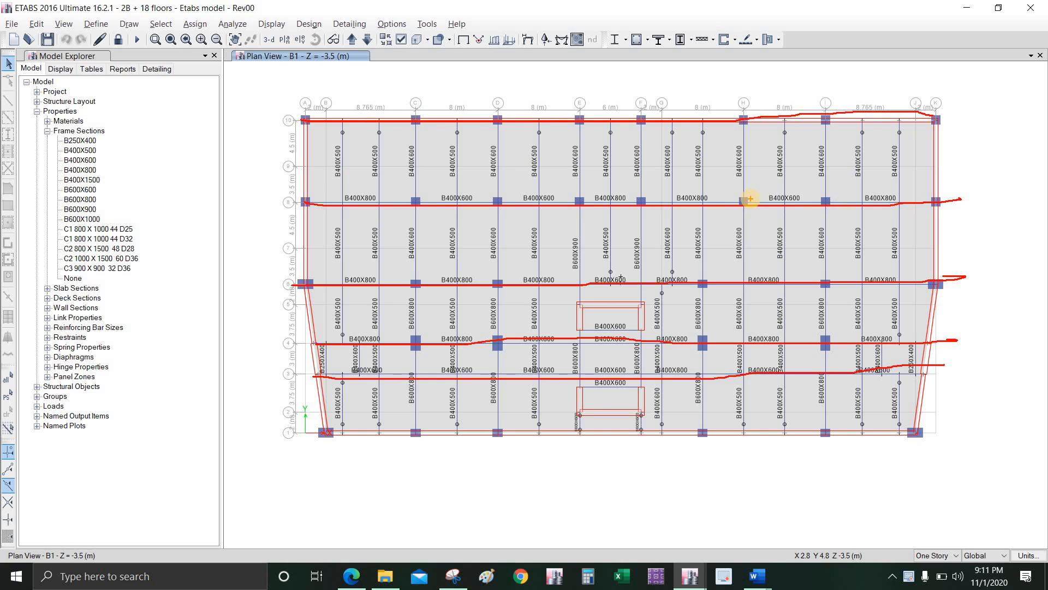
pyautogui.press('Escape')
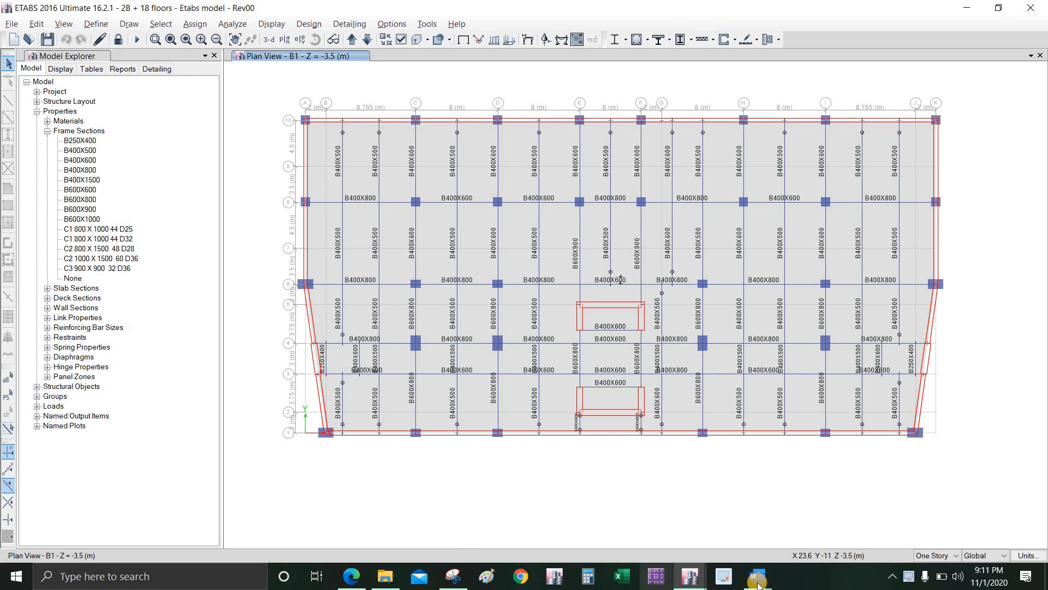
# Step: Compare the tutorial B1 plan with the 2B + 18 floors reference model and view the assignments of the perimeter wall along grid line 1
pyautogui.moveTo(704, 578)
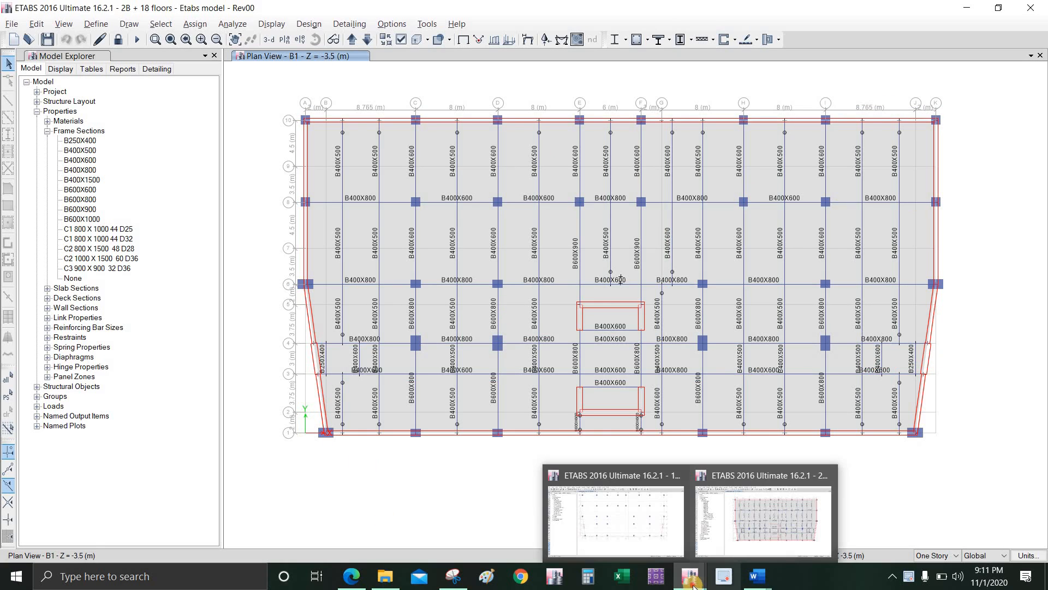
pyautogui.click(650, 539)
pyautogui.moveTo(515, 492); pyautogui.dragTo(520, 471, button='middle')
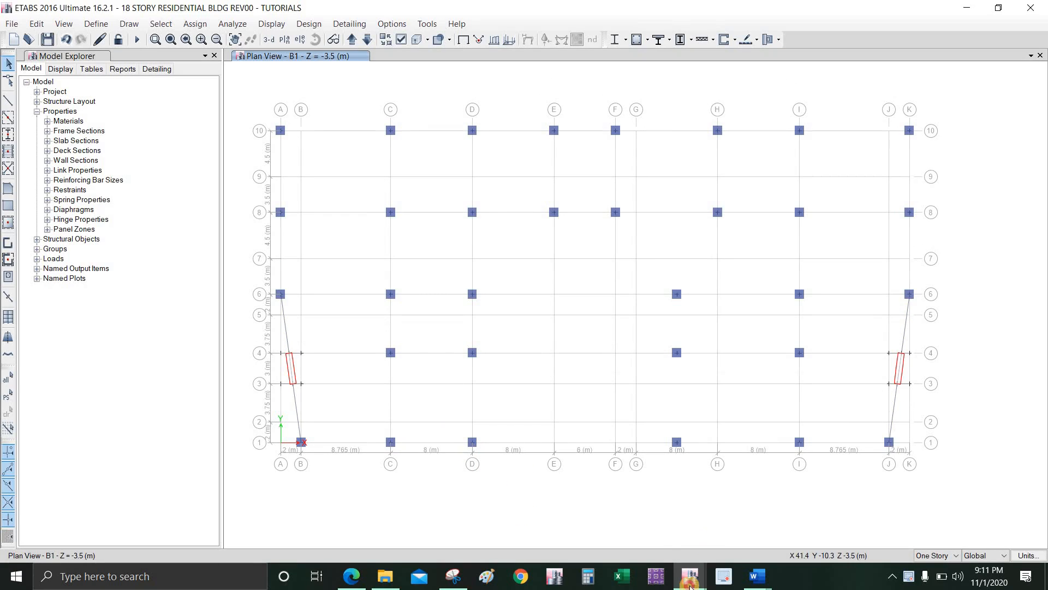
pyautogui.moveTo(690, 581)
pyautogui.click(726, 543)
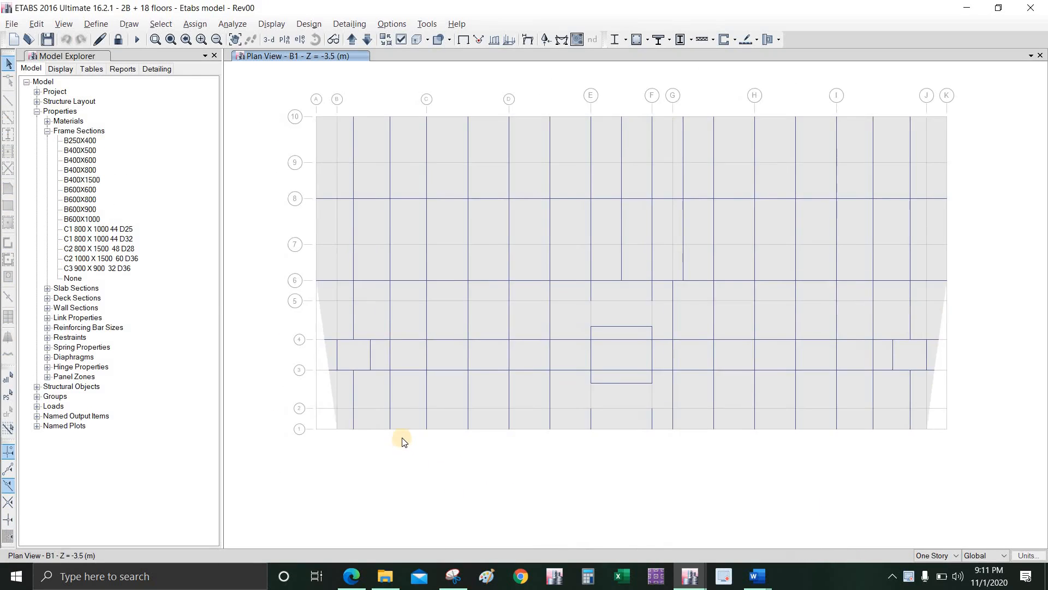
pyautogui.scroll(2, 403, 441)
pyautogui.rightClick(416, 425)
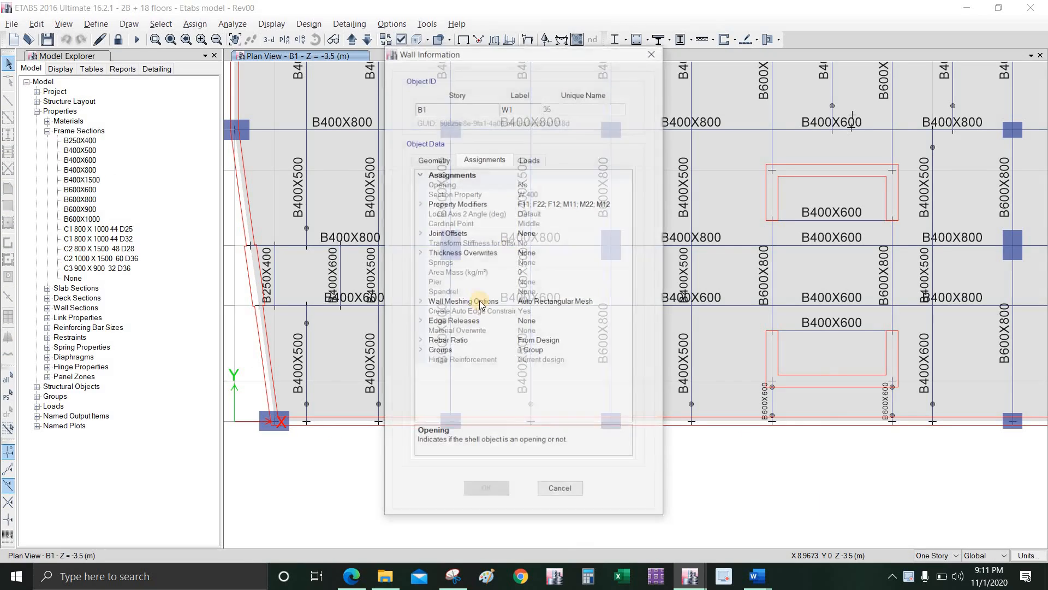
pyautogui.moveTo(568, 54); pyautogui.dragTo(695, 38)
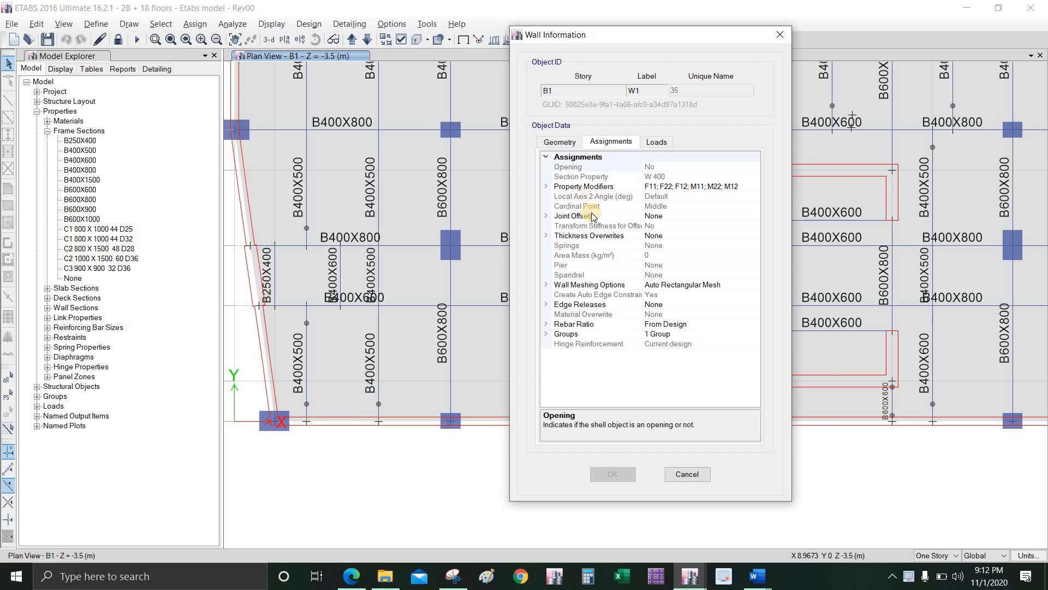
pyautogui.press('Escape')
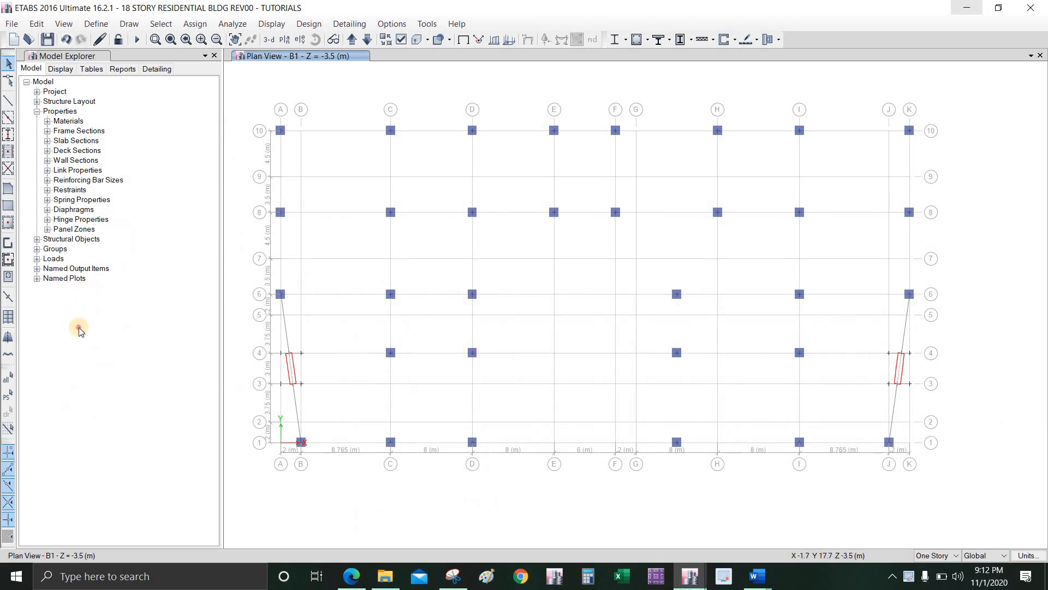
# Step: Add a copy of the W 600 wall section named W 400 with a thickness of 400 mm
pyautogui.click(63, 255)
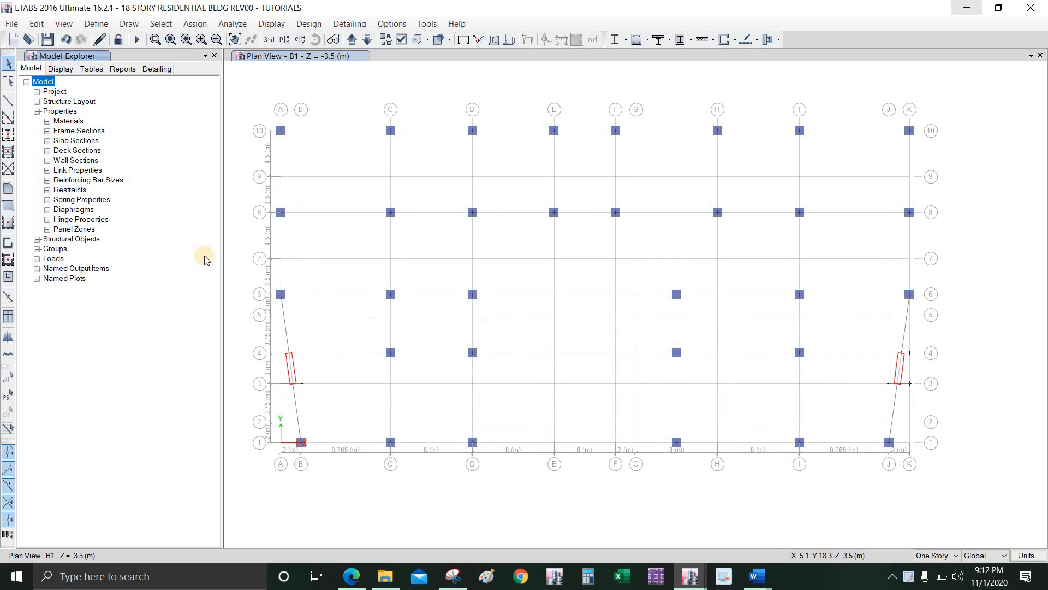
pyautogui.click(47, 160)
pyautogui.click(79, 171)
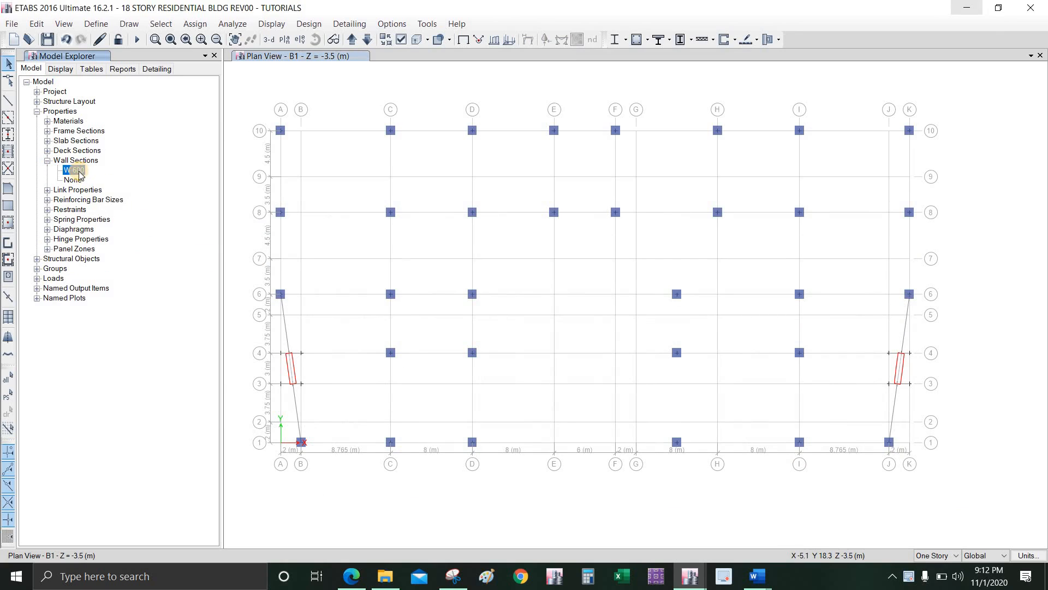
pyautogui.rightClick(80, 174)
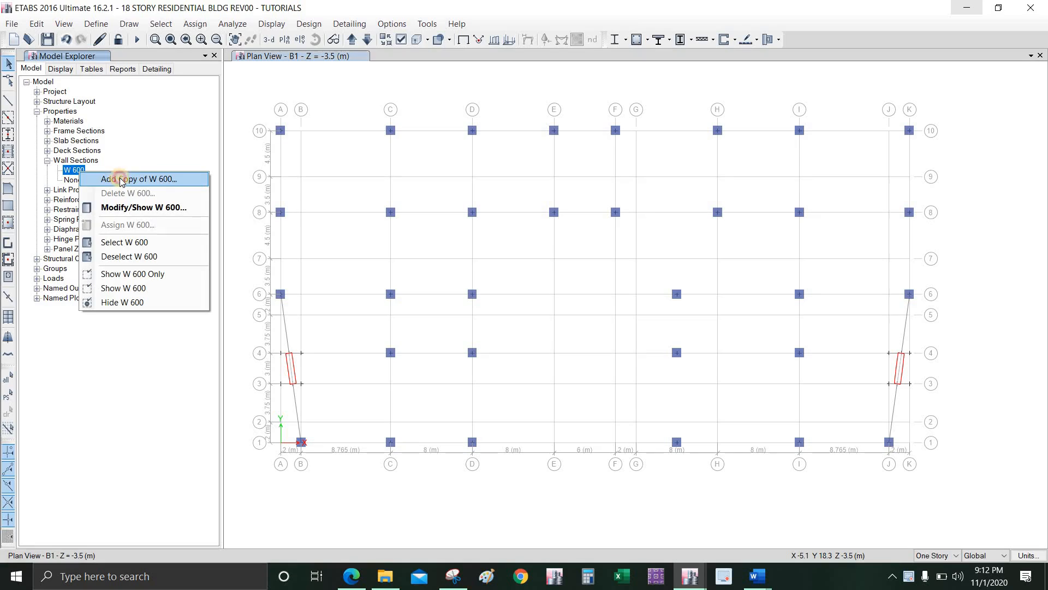
pyautogui.click(110, 178)
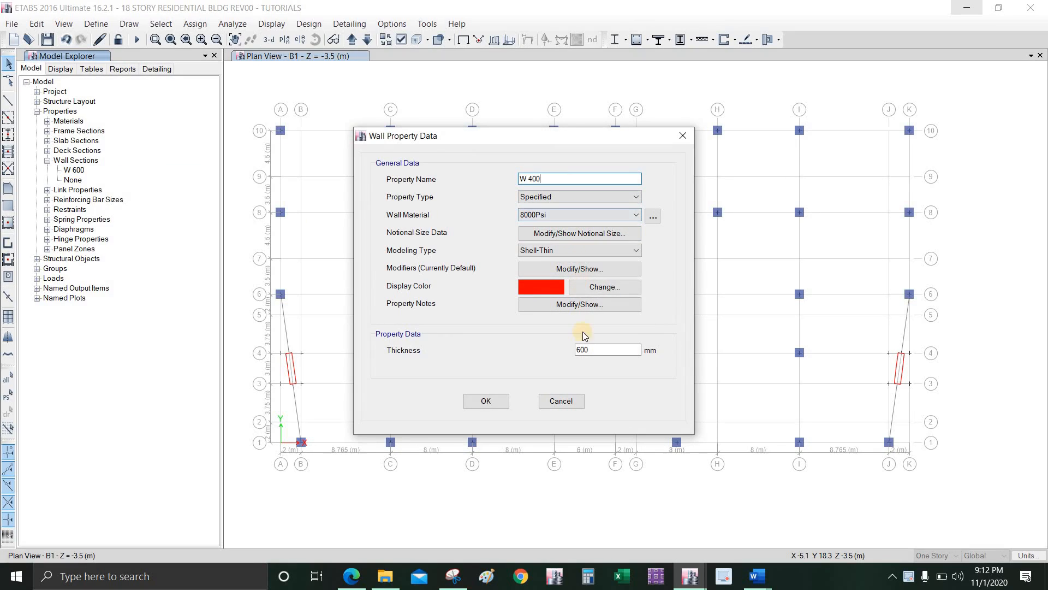
pyautogui.click(582, 350)
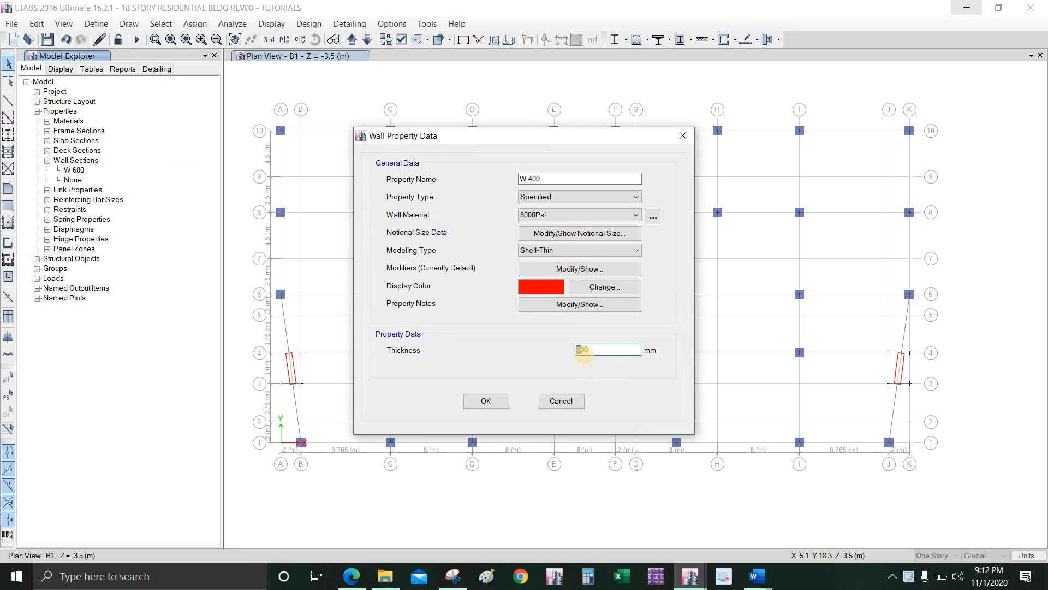
pyautogui.click(485, 401)
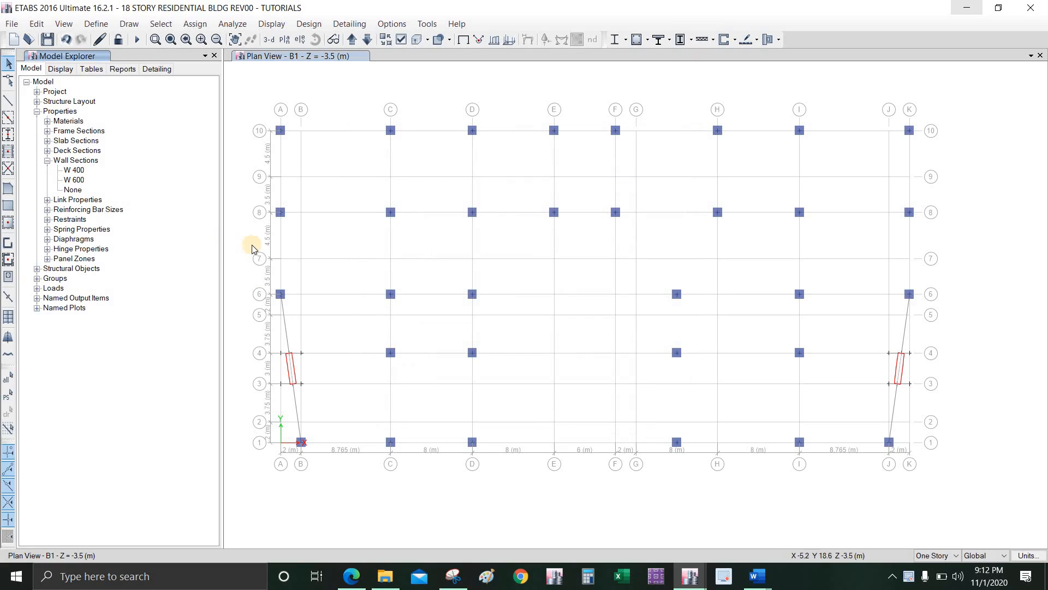
# Step: Draw a W 600 pier wall along the sloped line from grid line 3 to grid point B-1, and end wall drawing
pyautogui.click(9, 242)
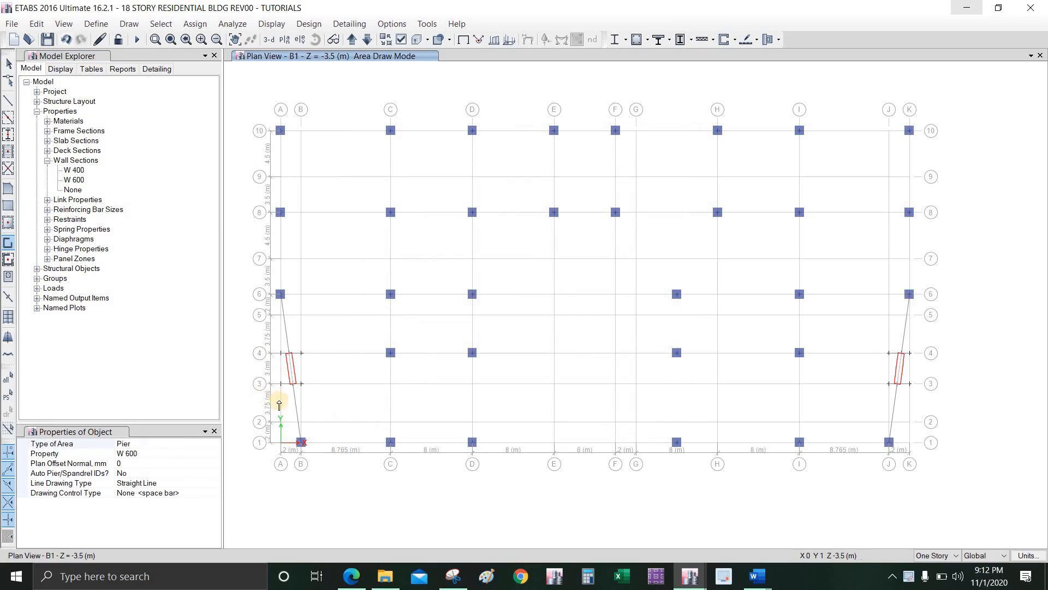
pyautogui.scroll(2, 326, 471)
pyautogui.click(342, 487)
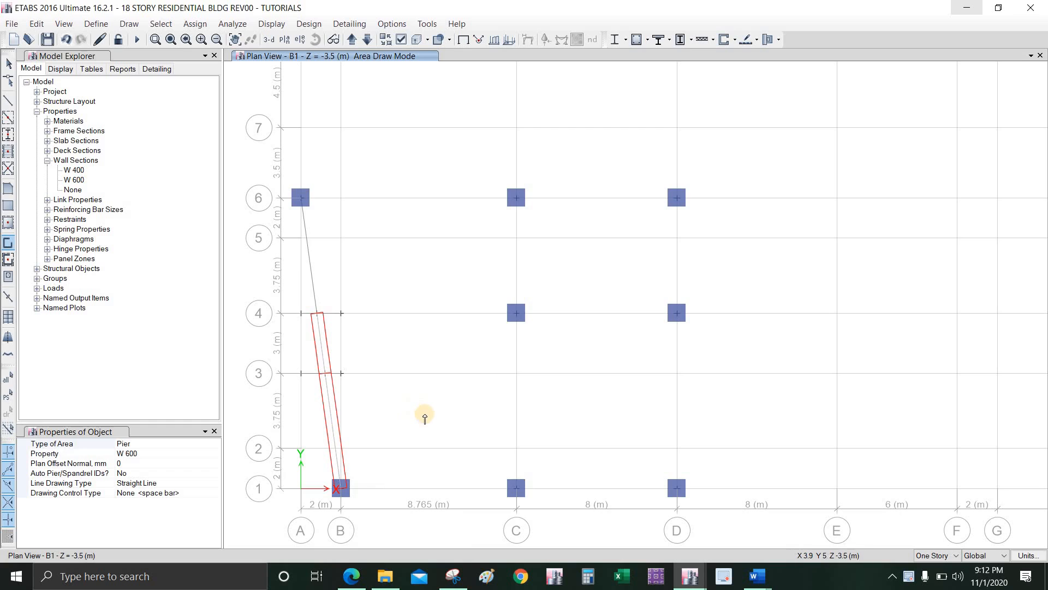
pyautogui.press('Escape')
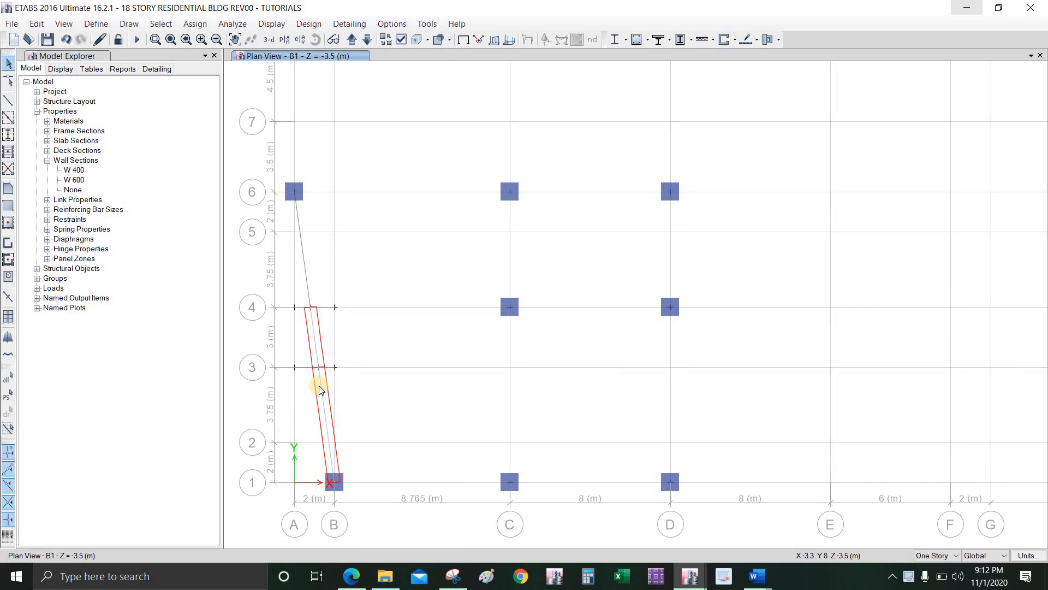
# Step: Assign the W 400 section to the sloped wall between grid lines 1 and 3 near grid B
pyautogui.moveTo(302, 407); pyautogui.dragTo(372, 405)
pyautogui.click(77, 170)
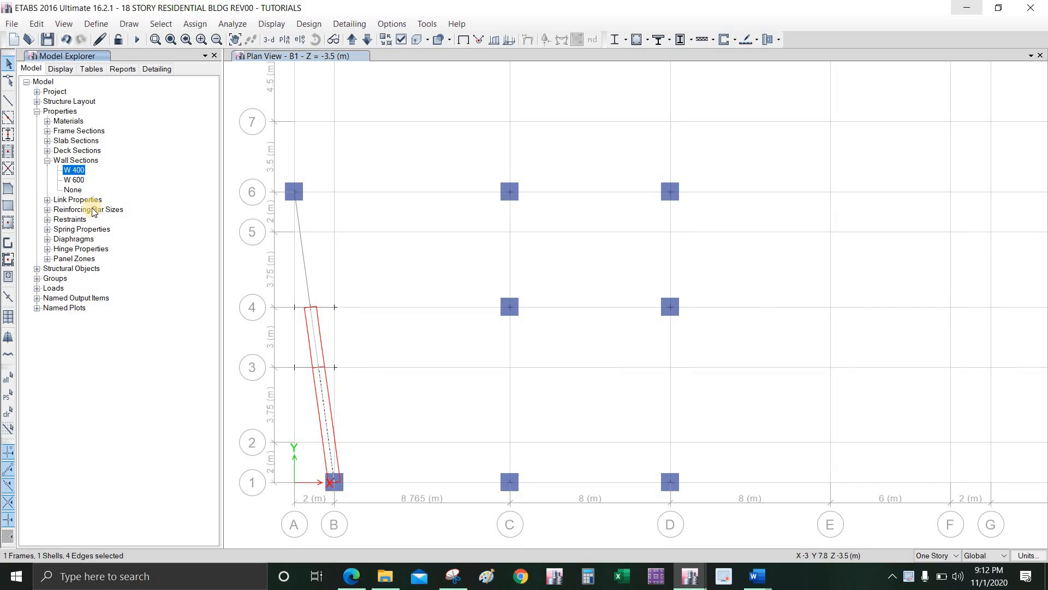
pyautogui.rightClick(77, 170)
pyautogui.click(110, 225)
pyautogui.moveTo(380, 401); pyautogui.dragTo(385, 379, button='middle')
pyautogui.scroll(2, 350, 459)
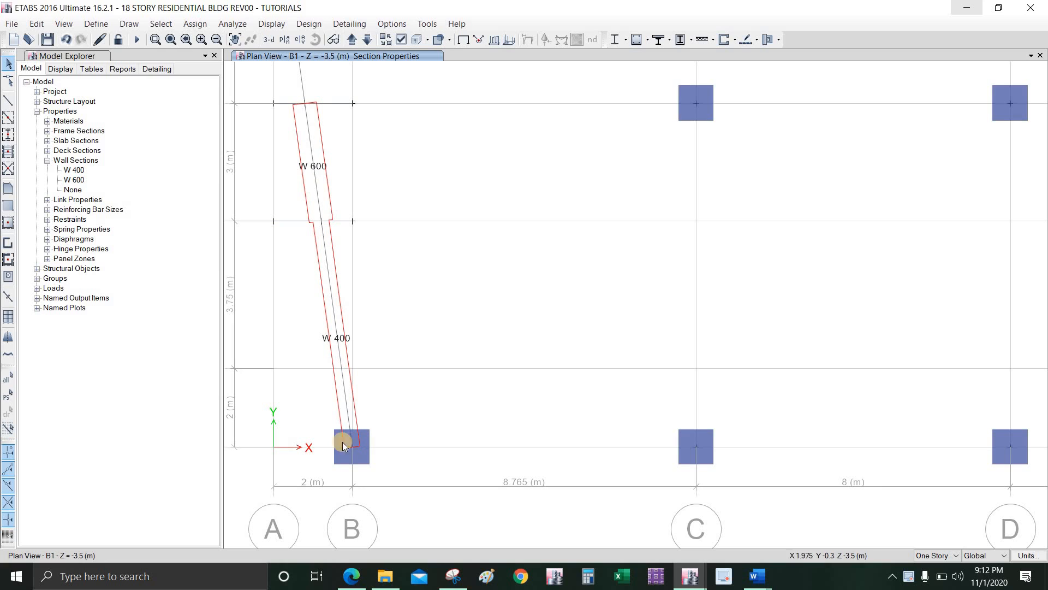
# Step: View the null line's assignments along the W 400 sloped wall and examine which objects window selections pick at grid point B-1
pyautogui.rightClick(366, 399)
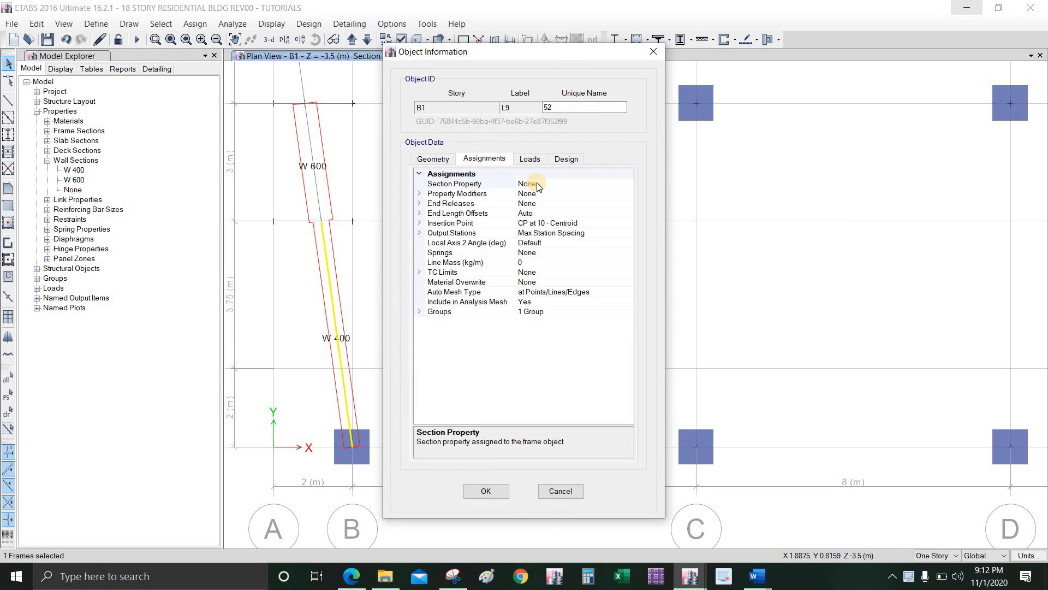
pyautogui.press('Escape')
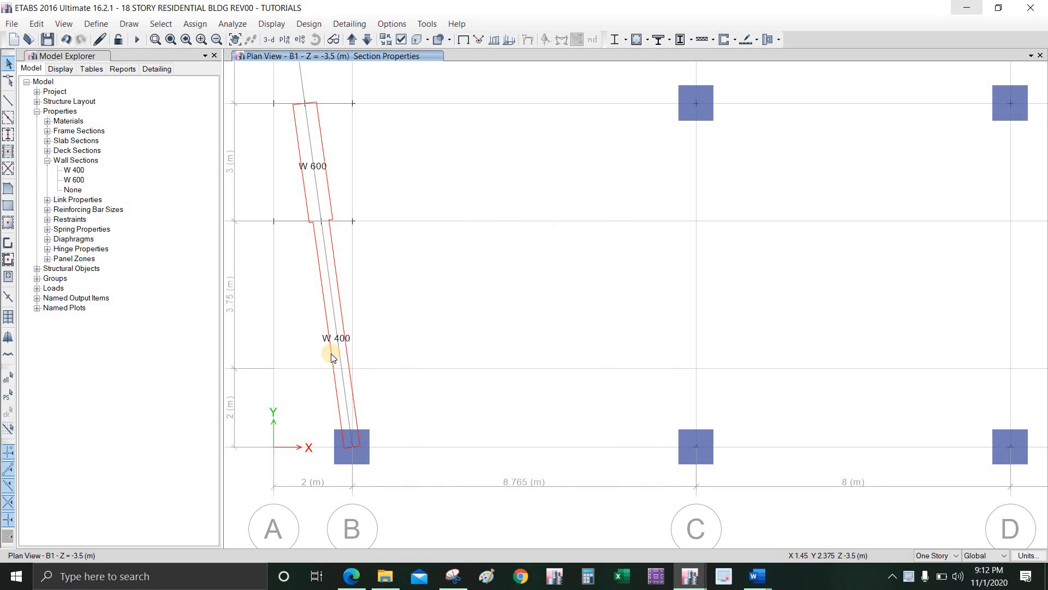
pyautogui.moveTo(330, 348)
pyautogui.mouseDown()
pyautogui.moveTo(311, 351)
pyautogui.moveTo(321, 350)
pyautogui.mouseUp()
pyautogui.moveTo(328, 453)
pyautogui.mouseDown()
pyautogui.moveTo(344, 419)
pyautogui.moveTo(352, 452)
pyautogui.mouseUp()
pyautogui.click(385, 381)
pyautogui.moveTo(309, 414); pyautogui.dragTo(403, 476)
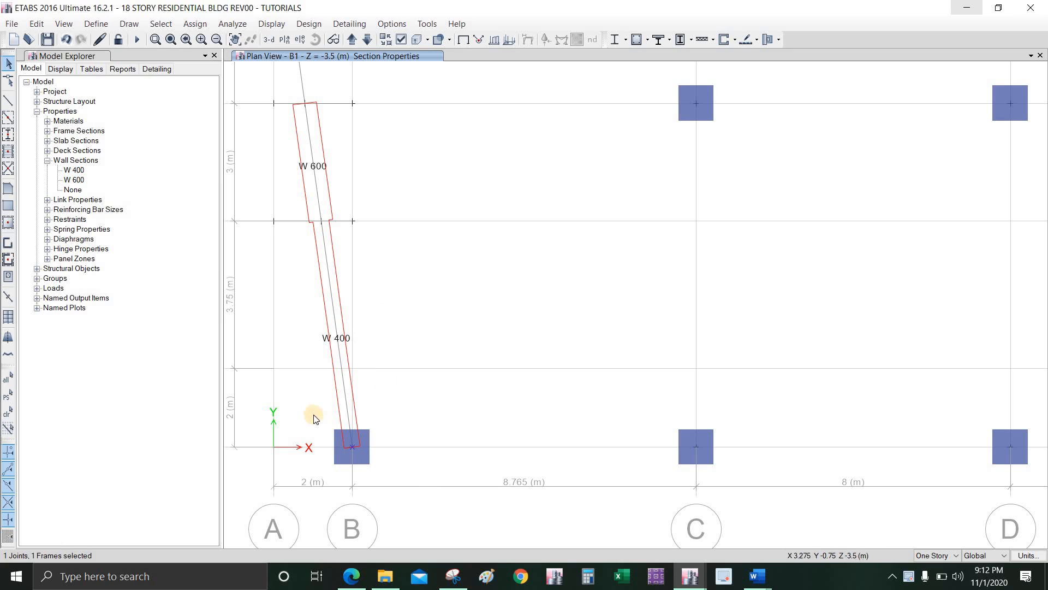
pyautogui.moveTo(313, 415); pyautogui.dragTo(405, 483)
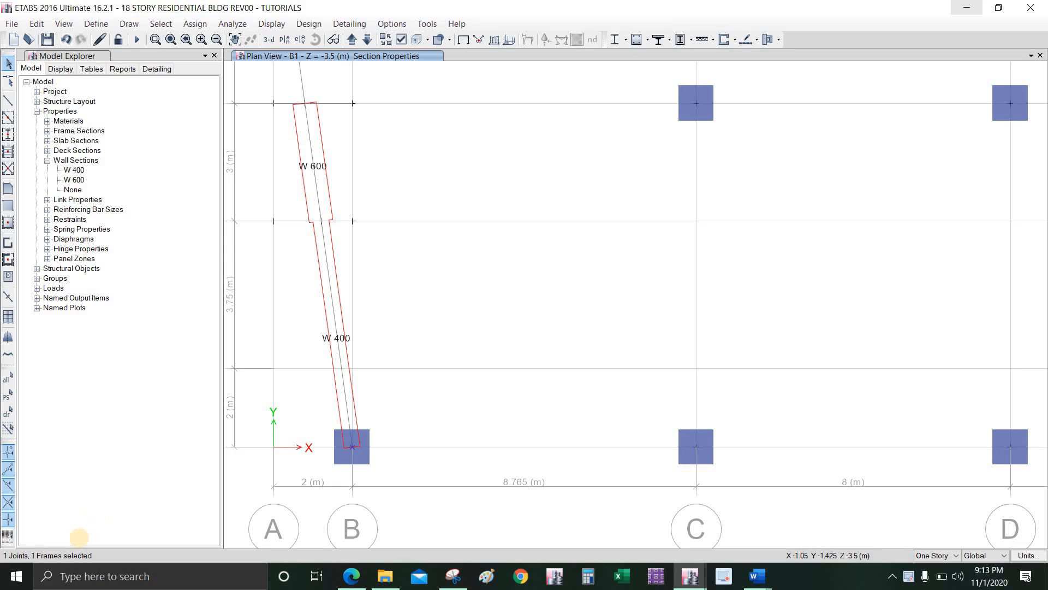
pyautogui.moveTo(25, 565); pyautogui.dragTo(19, 541)
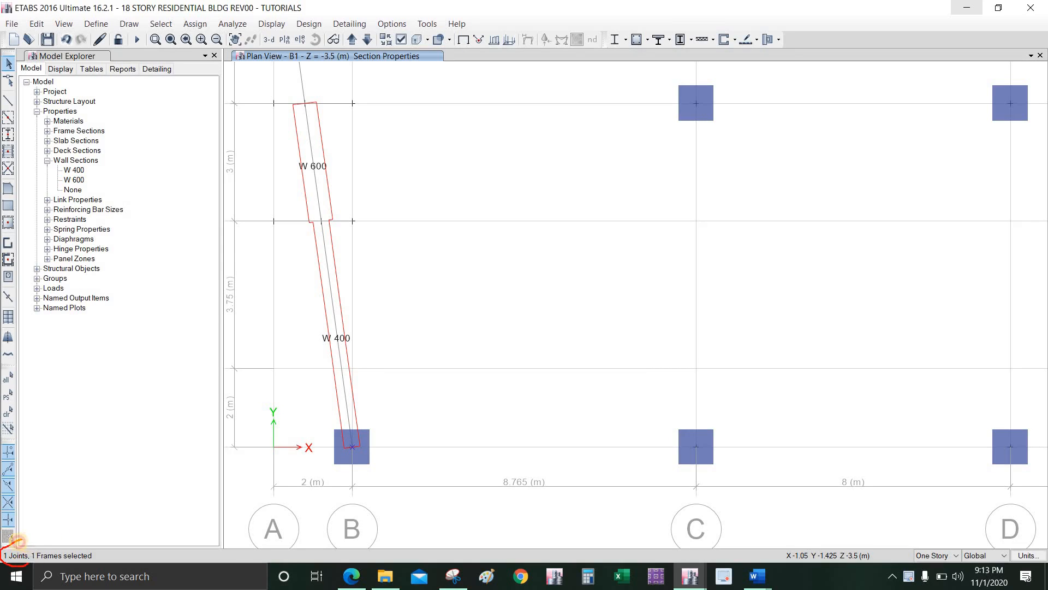
pyautogui.moveTo(88, 546)
pyautogui.mouseDown()
pyautogui.moveTo(34, 548)
pyautogui.moveTo(68, 565)
pyautogui.moveTo(99, 554)
pyautogui.moveTo(113, 472)
pyautogui.mouseUp()
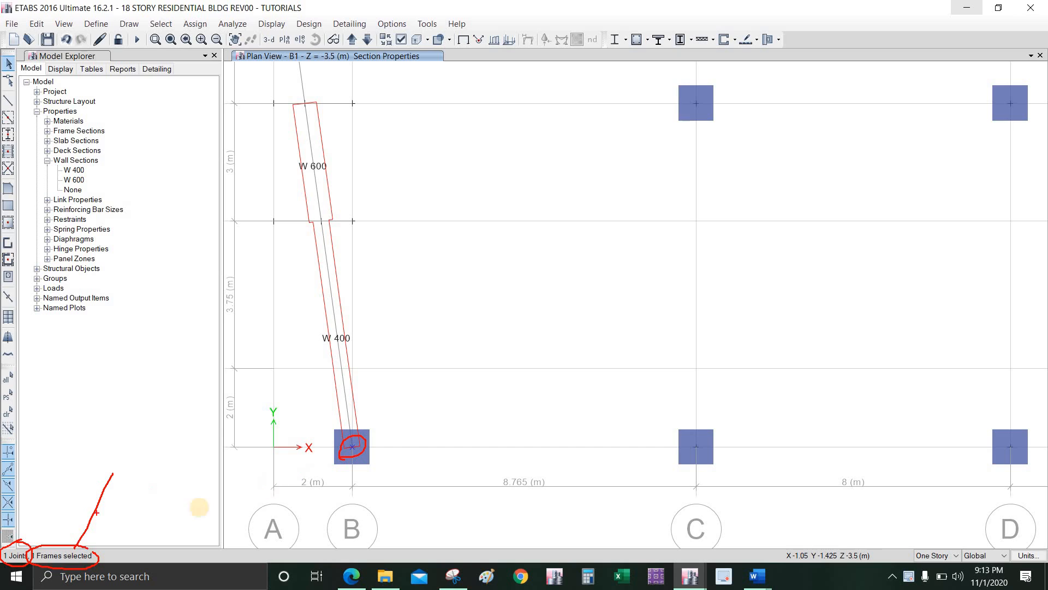
pyautogui.press('Escape')
pyautogui.moveTo(295, 408); pyautogui.dragTo(400, 460)
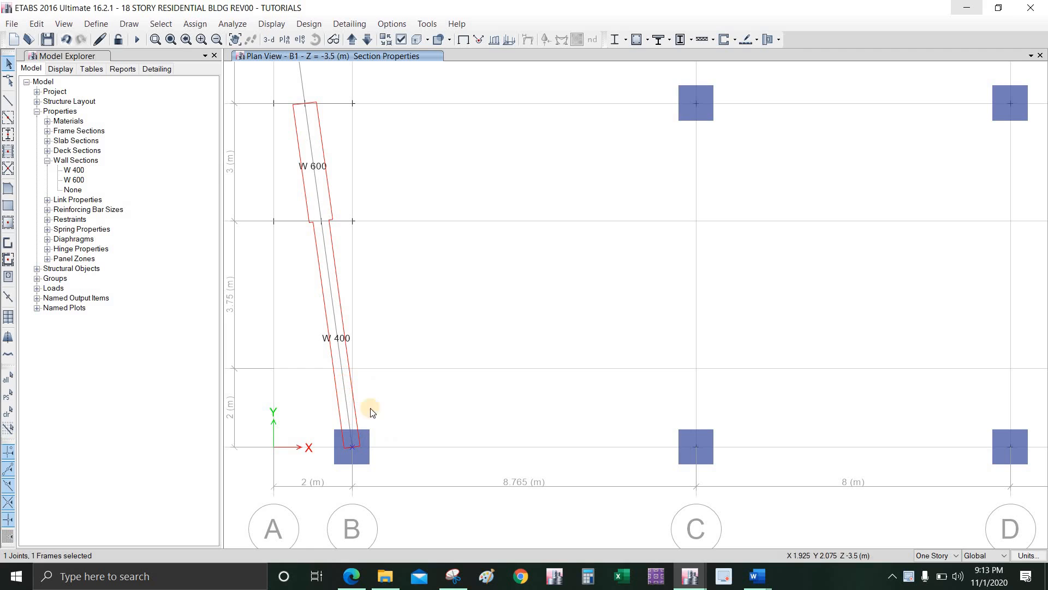
pyautogui.click(357, 442)
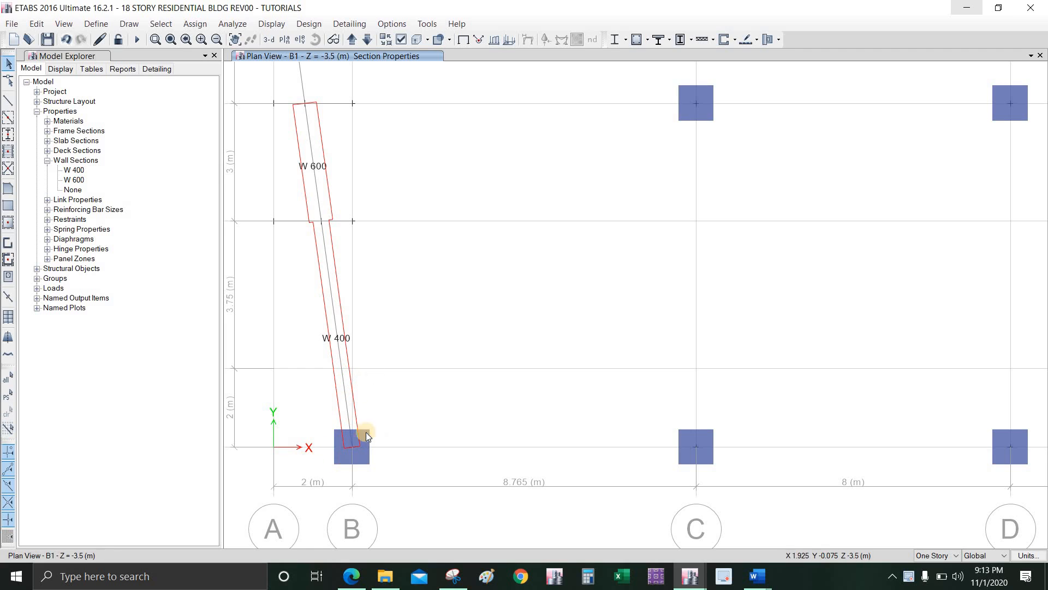
# Step: Draw W 400 pier walls along the sloped line from grid line 4 to A-6, continuing along grid A through line 8 to line 10
pyautogui.scroll(-3, 366, 429)
pyautogui.moveTo(375, 295); pyautogui.dragTo(410, 382, button='middle')
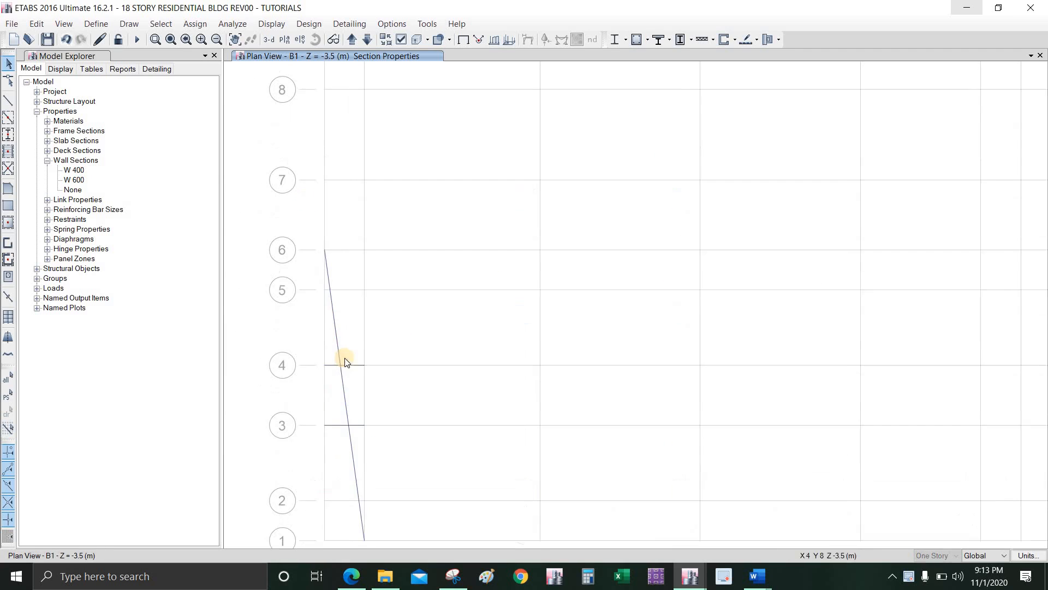
pyautogui.click(9, 243)
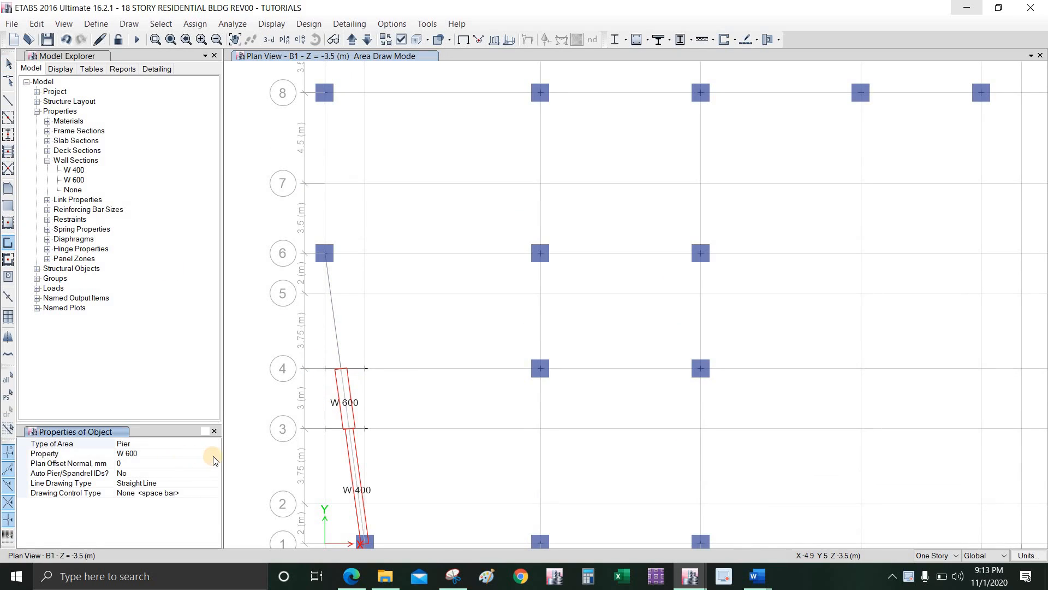
pyautogui.click(213, 455)
pyautogui.click(215, 453)
pyautogui.click(131, 481)
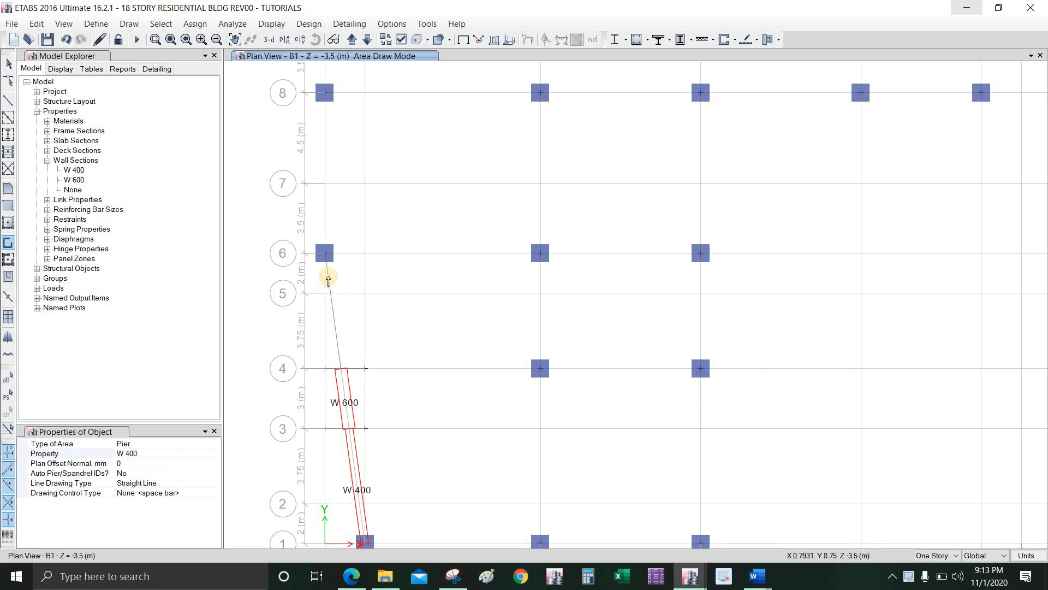
pyautogui.click(324, 253)
pyautogui.moveTo(327, 123); pyautogui.dragTo(356, 269, button='middle')
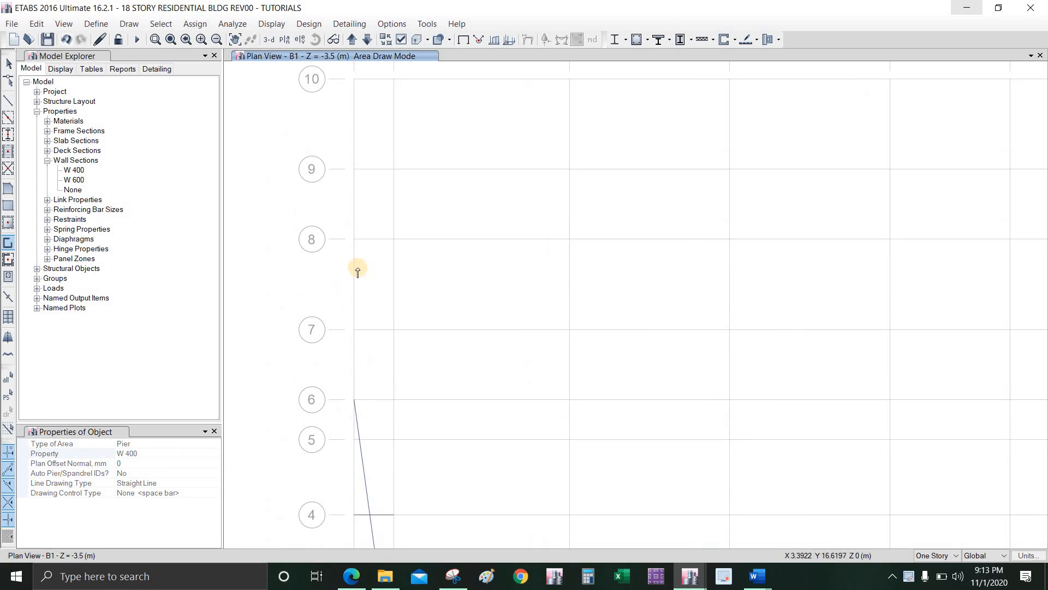
pyautogui.click(354, 239)
pyautogui.moveTo(422, 224); pyautogui.dragTo(418, 399, button='middle')
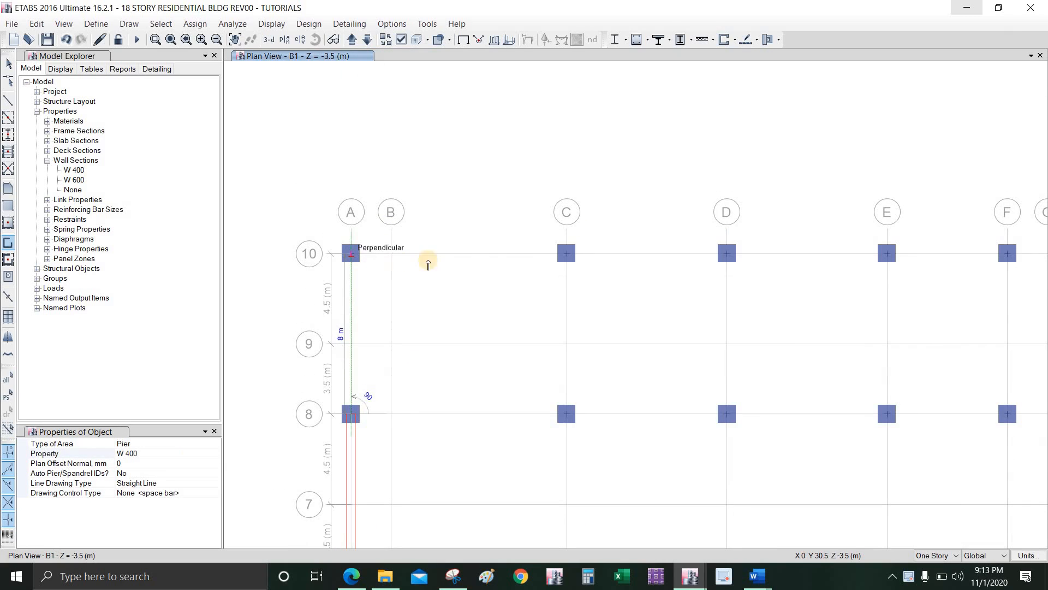
pyautogui.click(486, 262)
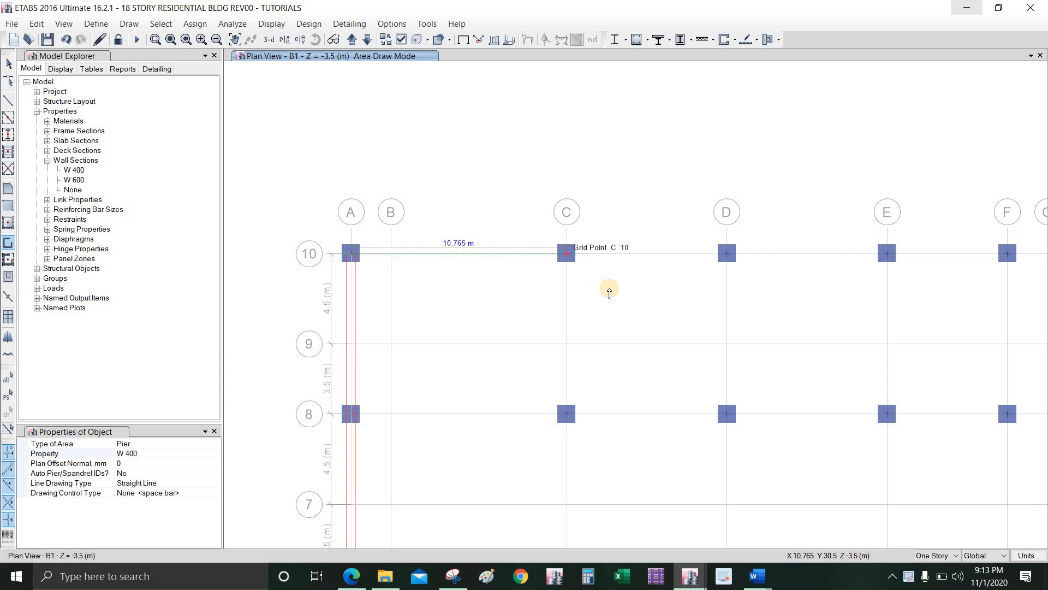
# Step: Continue the W 400 pier walls along grid line 10 from A through C, D, E, F, H and I to K
pyautogui.click(568, 255)
pyautogui.moveTo(687, 329); pyautogui.dragTo(476, 291, button='middle')
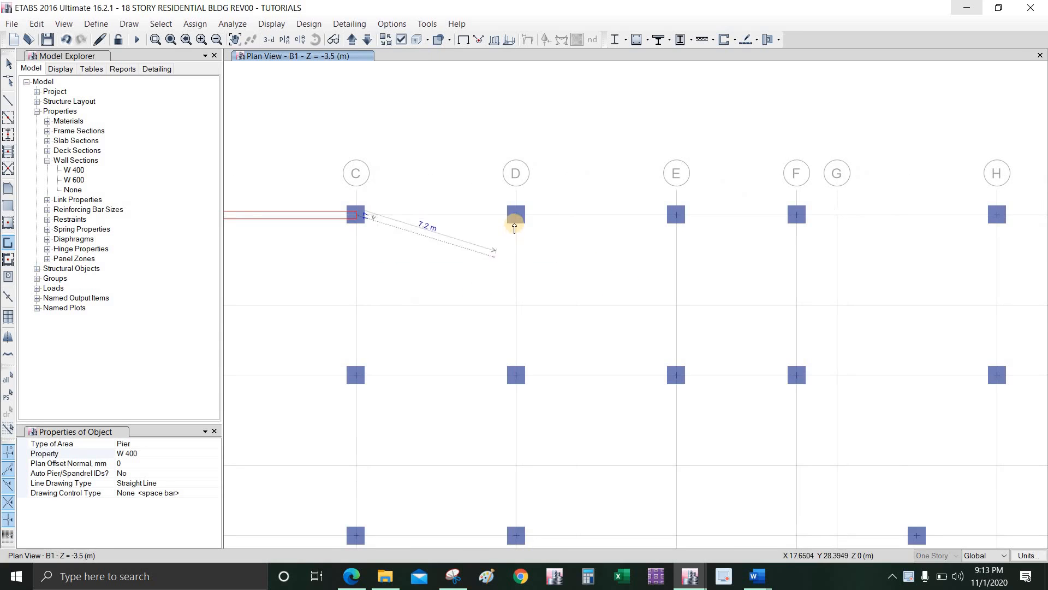
pyautogui.click(513, 214)
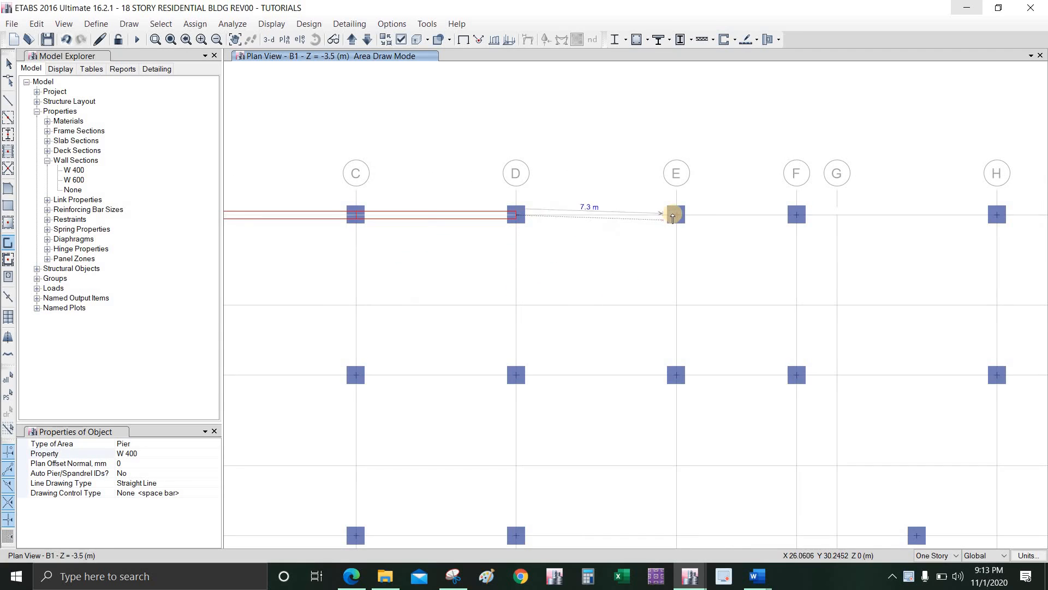
pyautogui.click(675, 215)
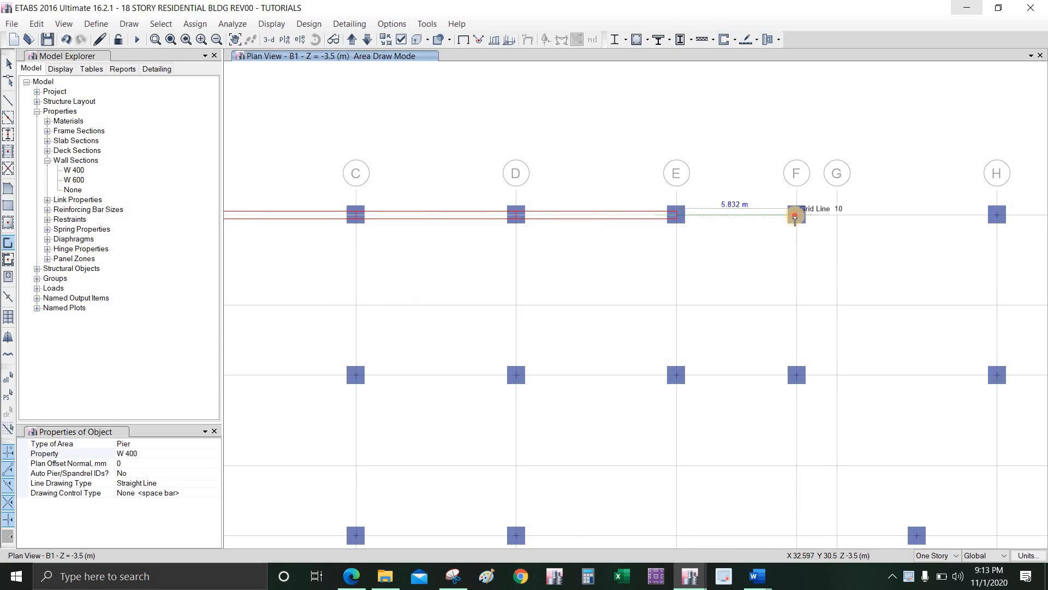
pyautogui.click(795, 215)
pyautogui.moveTo(830, 253); pyautogui.dragTo(489, 251, button='middle')
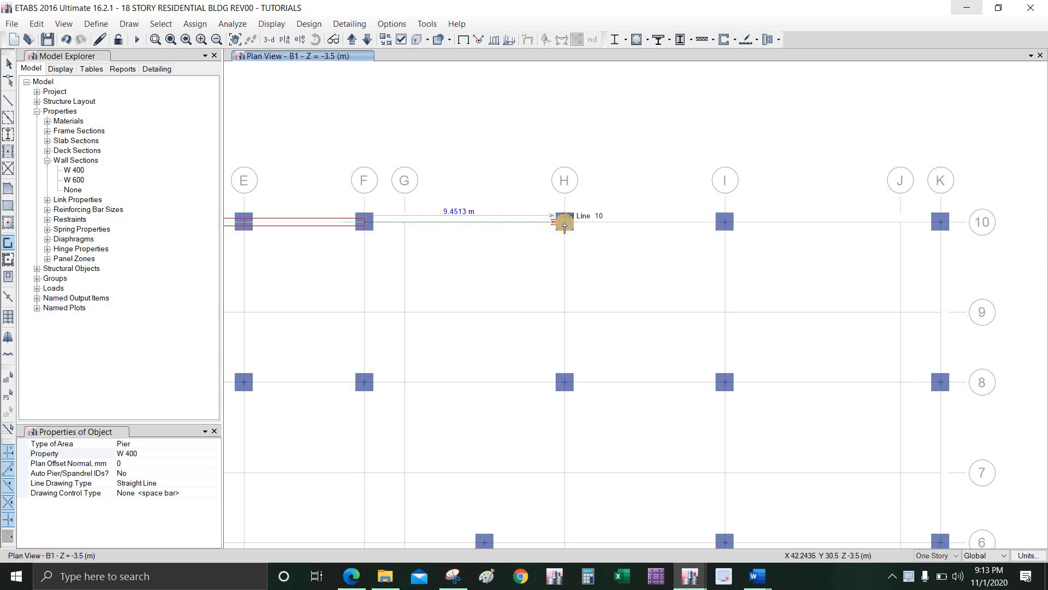
pyautogui.click(565, 224)
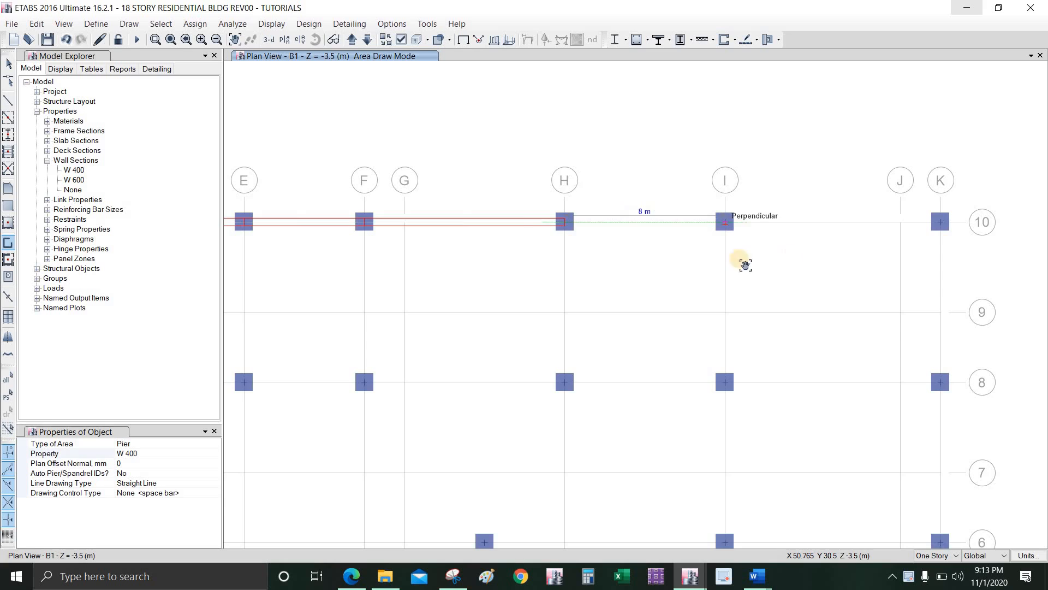
pyautogui.moveTo(745, 265); pyautogui.dragTo(457, 222, button='middle')
pyautogui.click(440, 179)
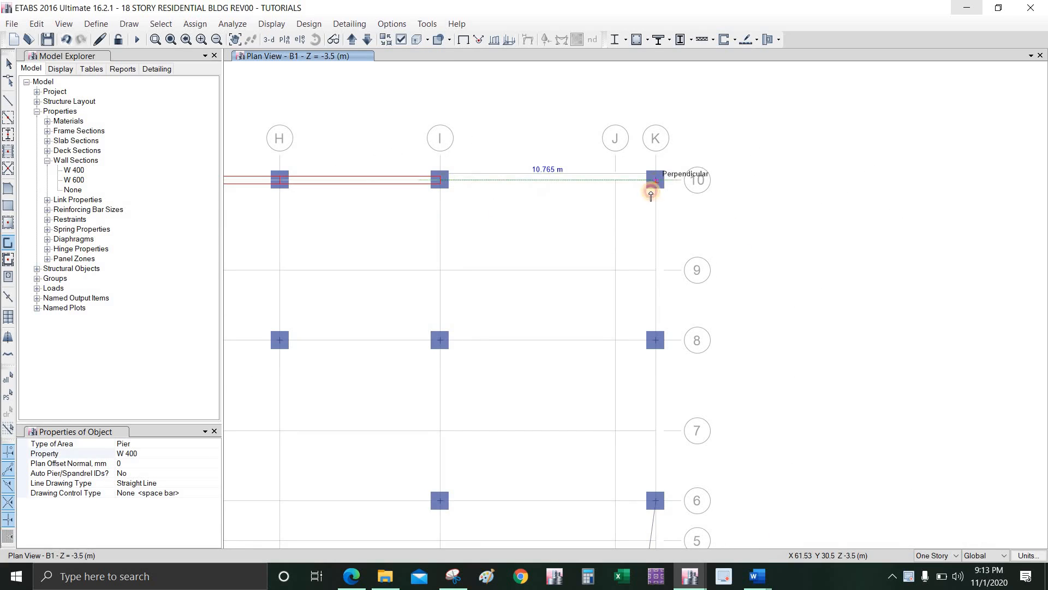
pyautogui.click(661, 270)
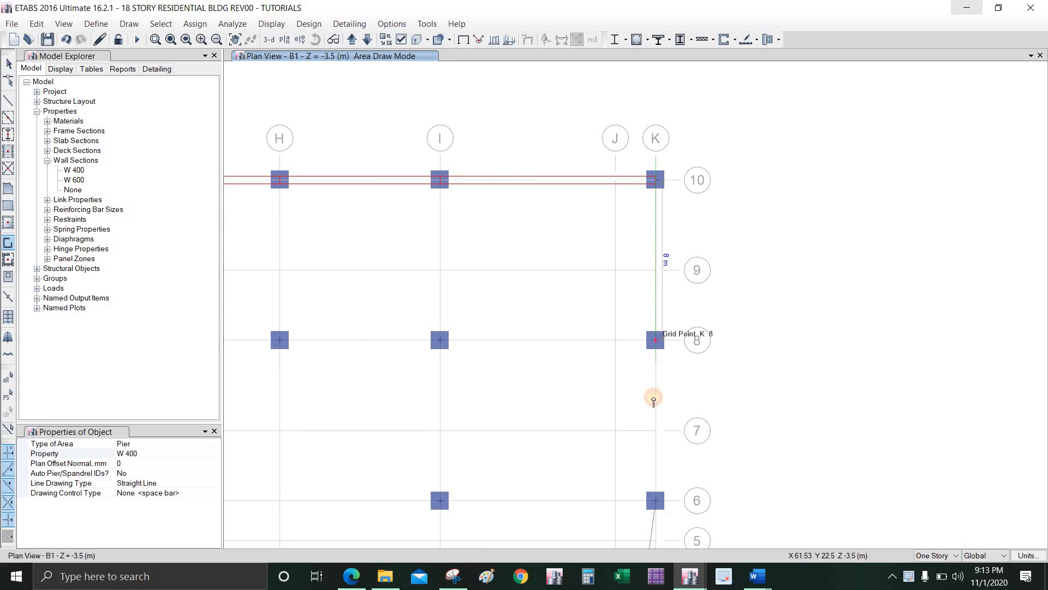
# Step: Draw W 400 pier walls along grid K from line 10 to 6, then along the sloped line to line 4 and from line 3 to J-1
pyautogui.moveTo(654, 397); pyautogui.dragTo(694, 207, button='middle')
pyautogui.click(698, 309)
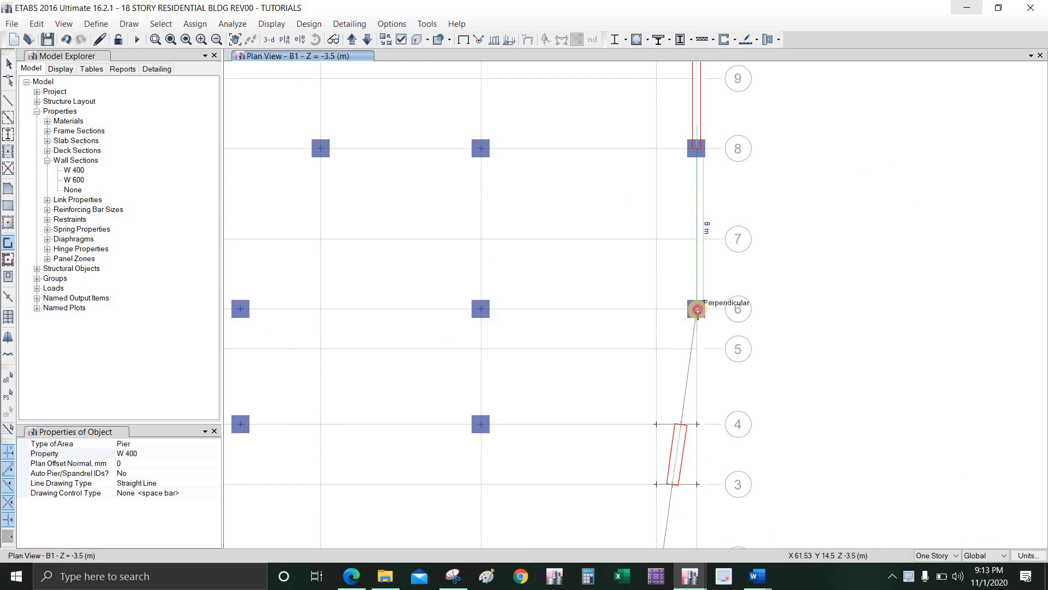
pyautogui.click(680, 424)
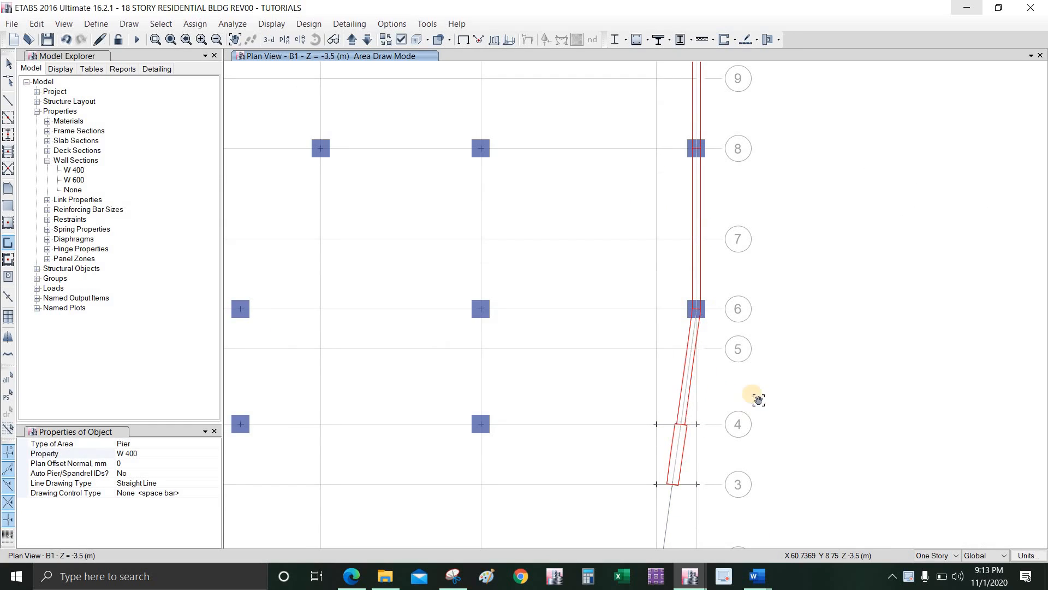
pyautogui.moveTo(752, 246); pyautogui.dragTo(721, 56, button='middle')
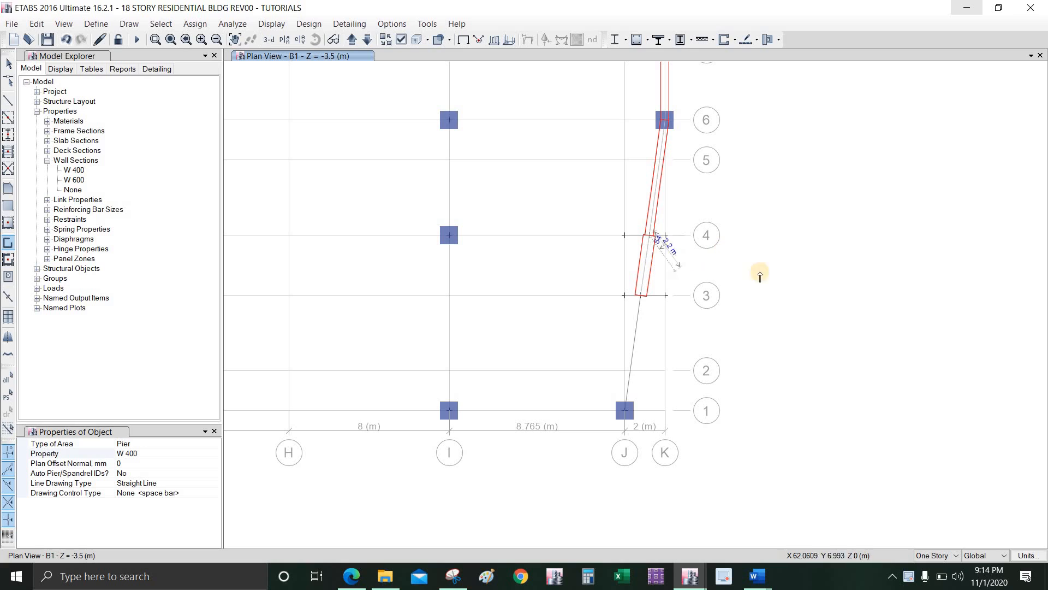
pyautogui.press('Escape')
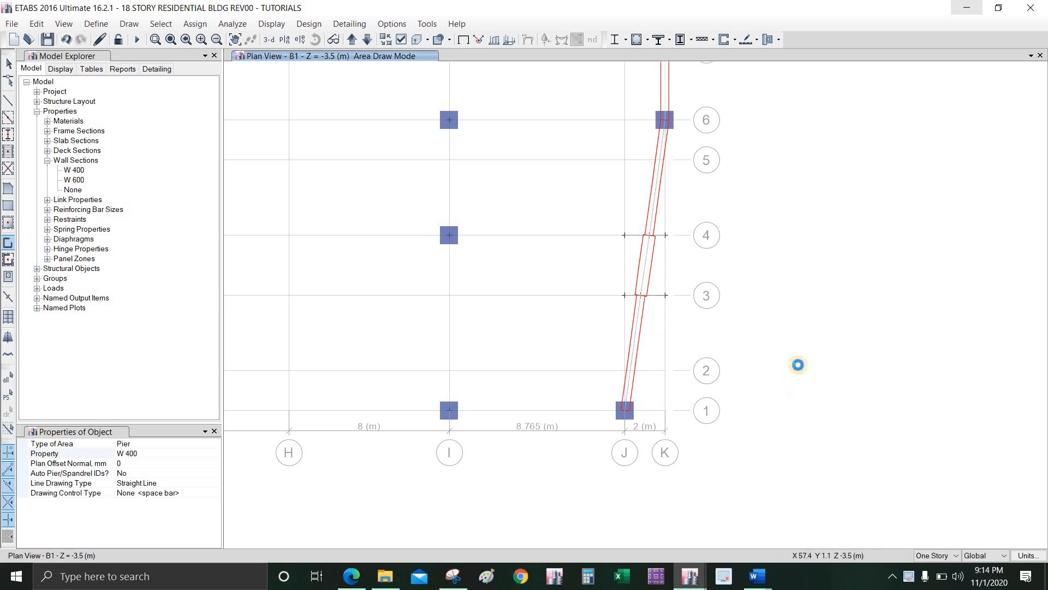
# Step: Draw a W 400 pier wall along grid line 1 from B to C
pyautogui.moveTo(417, 394); pyautogui.dragTo(613, 396, button='middle')
pyautogui.scroll(-3, 611, 410)
pyautogui.moveTo(431, 412); pyautogui.dragTo(475, 413, button='middle')
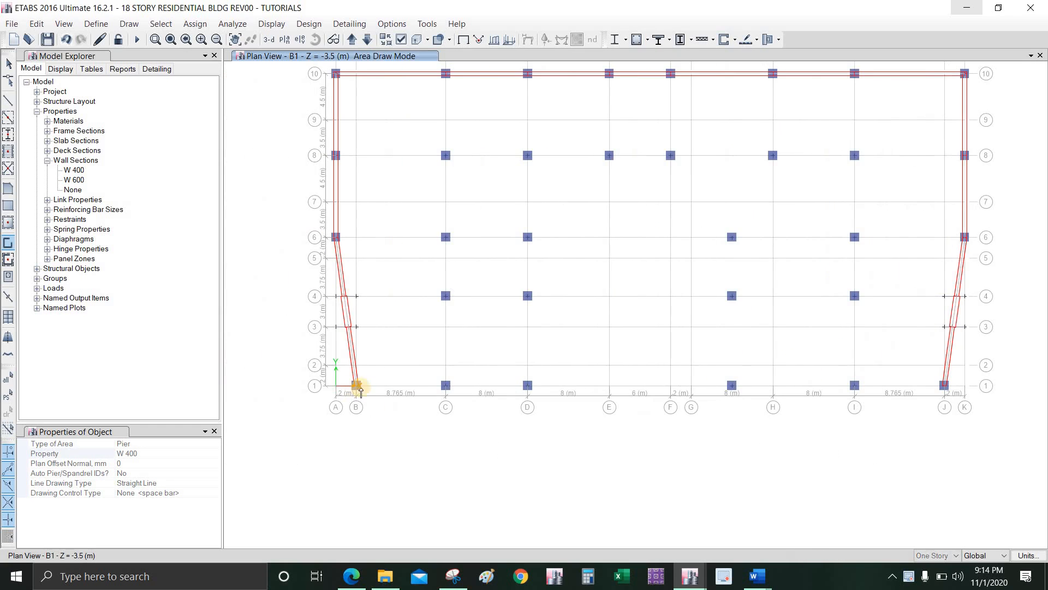
pyautogui.scroll(2, 351, 386)
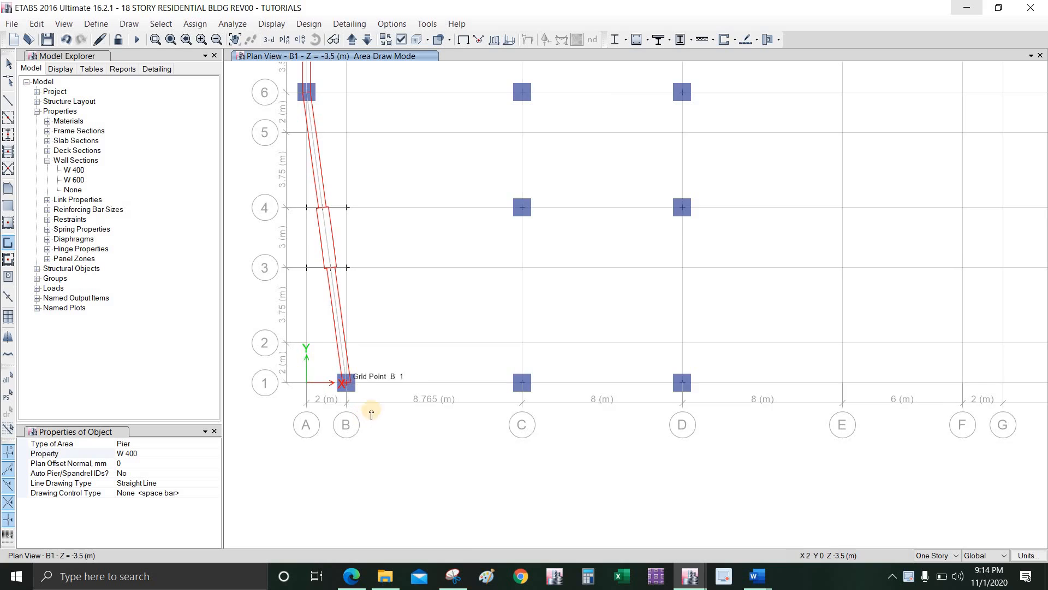
pyautogui.scroll(-3, 372, 413)
pyautogui.moveTo(435, 368); pyautogui.dragTo(409, 391, button='middle')
pyautogui.press('Escape')
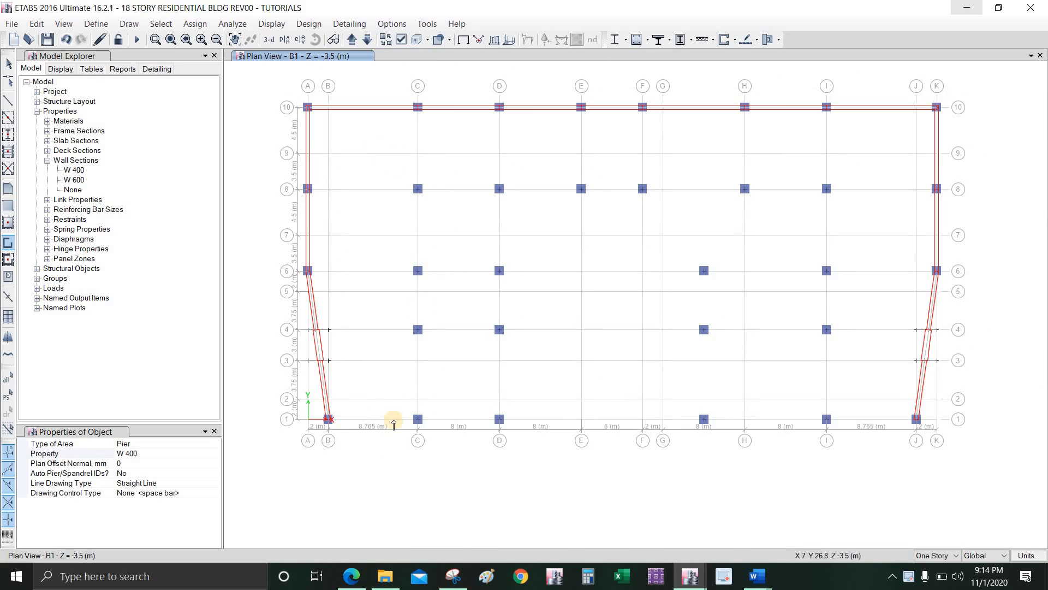
pyautogui.click(323, 409)
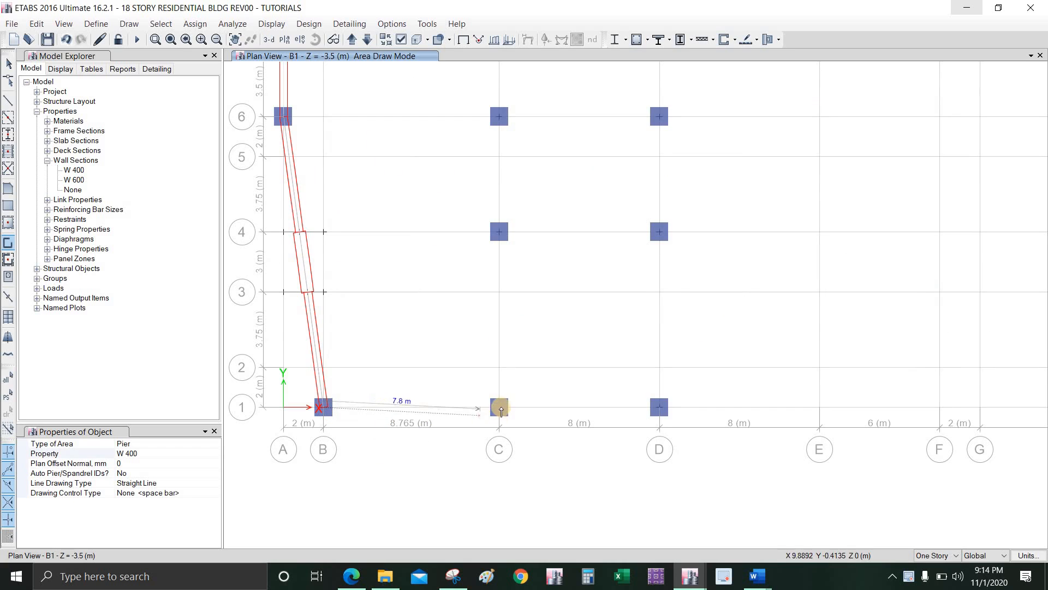
pyautogui.doubleClick(545, 432)
# Step: Draw a W 400 pier wall along grid line 1 from I to J and end wall drawing
pyautogui.scroll(-4, 492, 435)
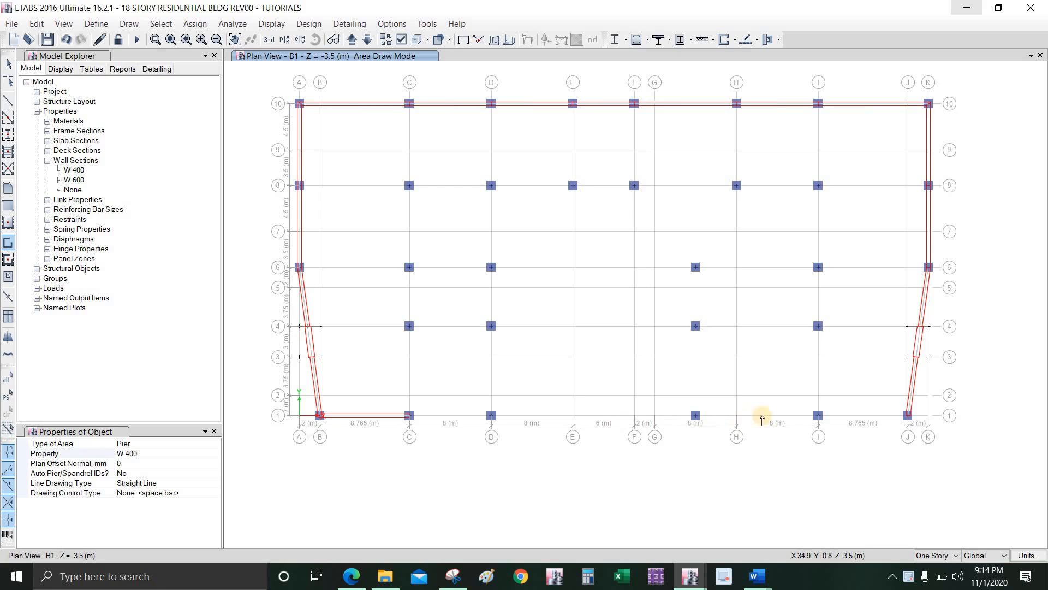
pyautogui.scroll(3, 762, 419)
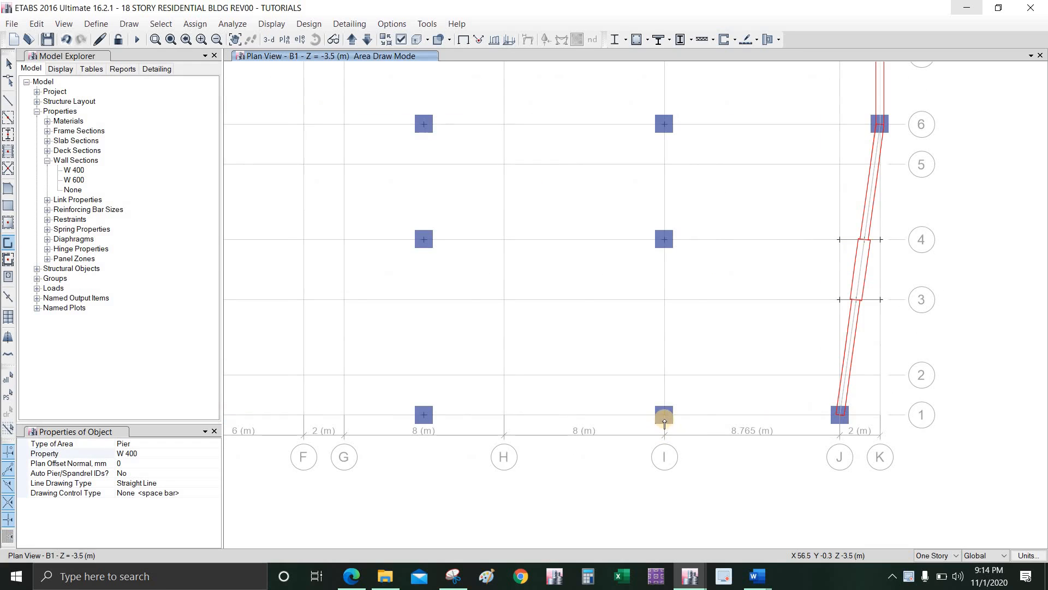
pyautogui.click(665, 418)
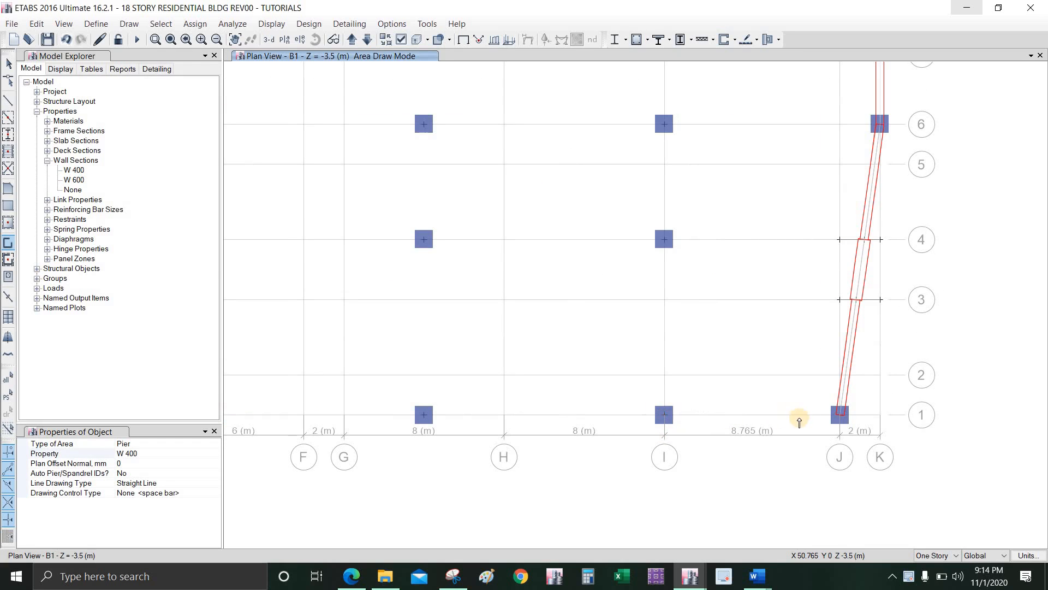
pyautogui.doubleClick(840, 414)
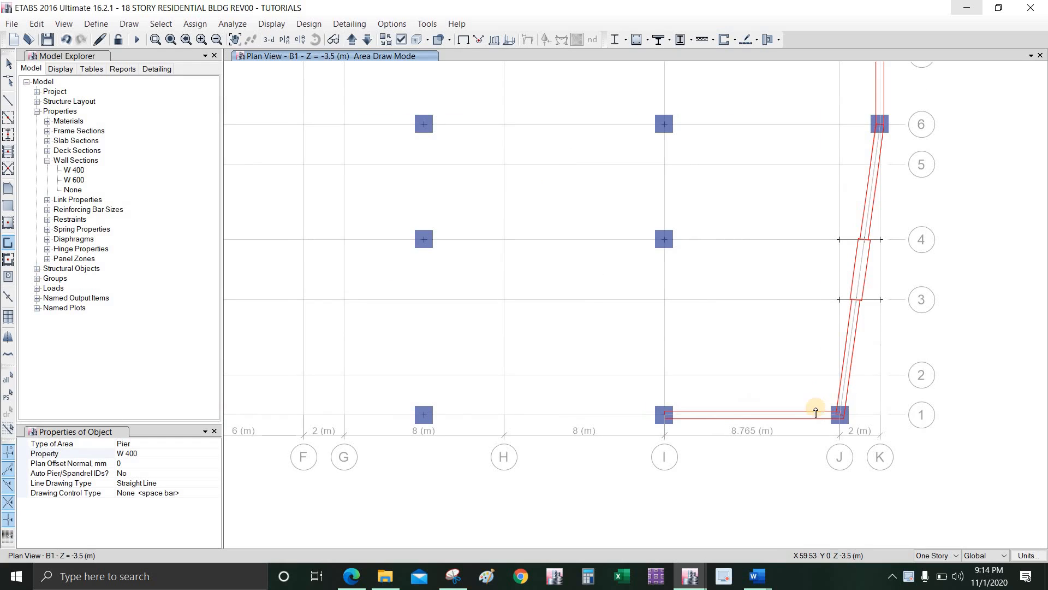
pyautogui.scroll(-4, 650, 433)
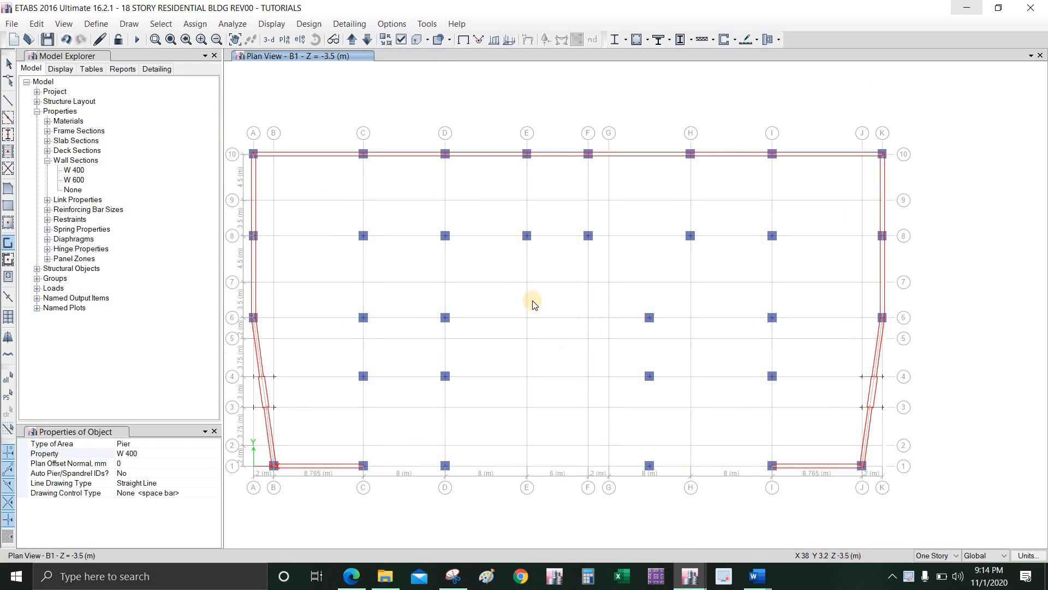
pyautogui.press('Escape')
# Step: Replicate the five grid line 10 walls between C and I onto grid line 1, using grid points C-10 and C-1 for a dy of -30.5 m
pyautogui.click(483, 155)
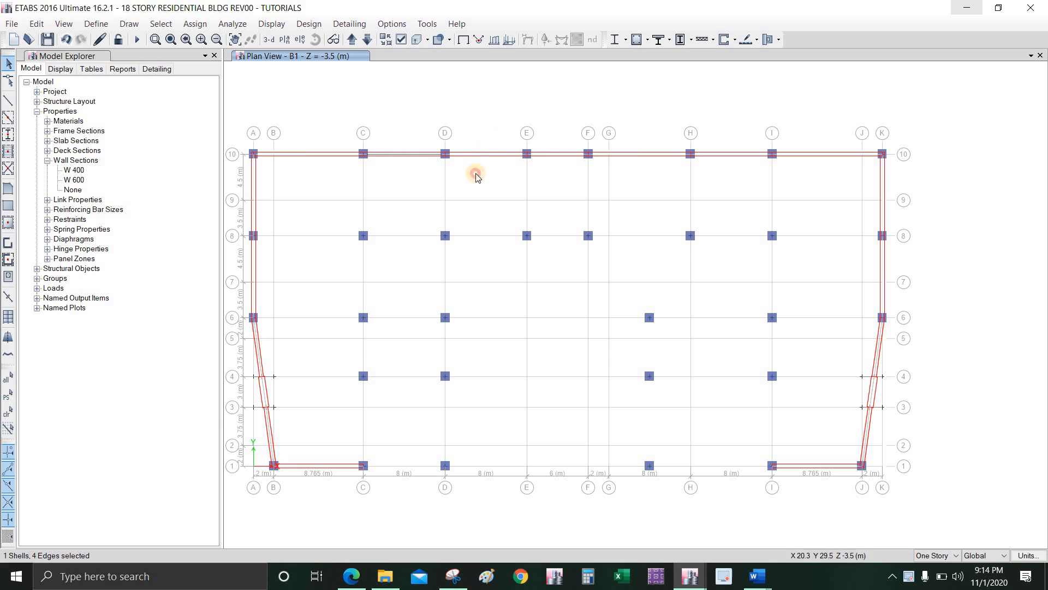
pyautogui.click(634, 153)
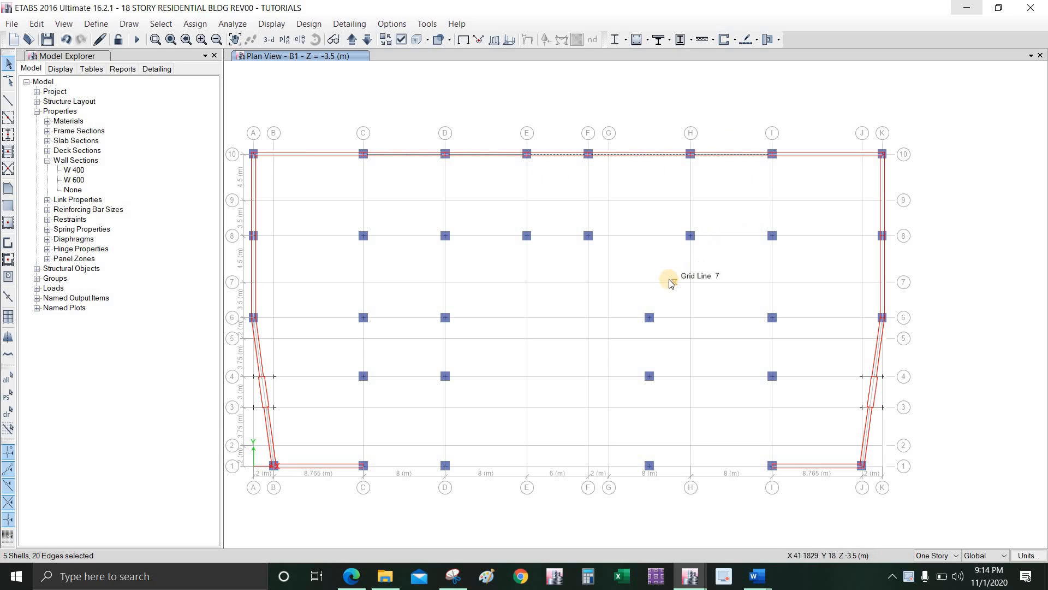
pyautogui.hotkey('ctrl', 'r')
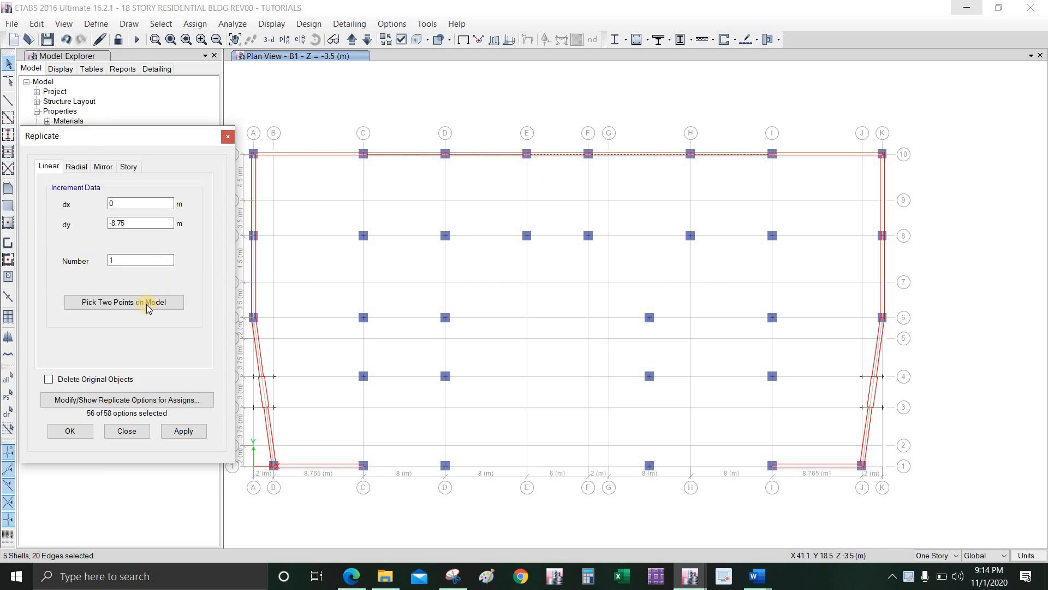
pyautogui.click(167, 302)
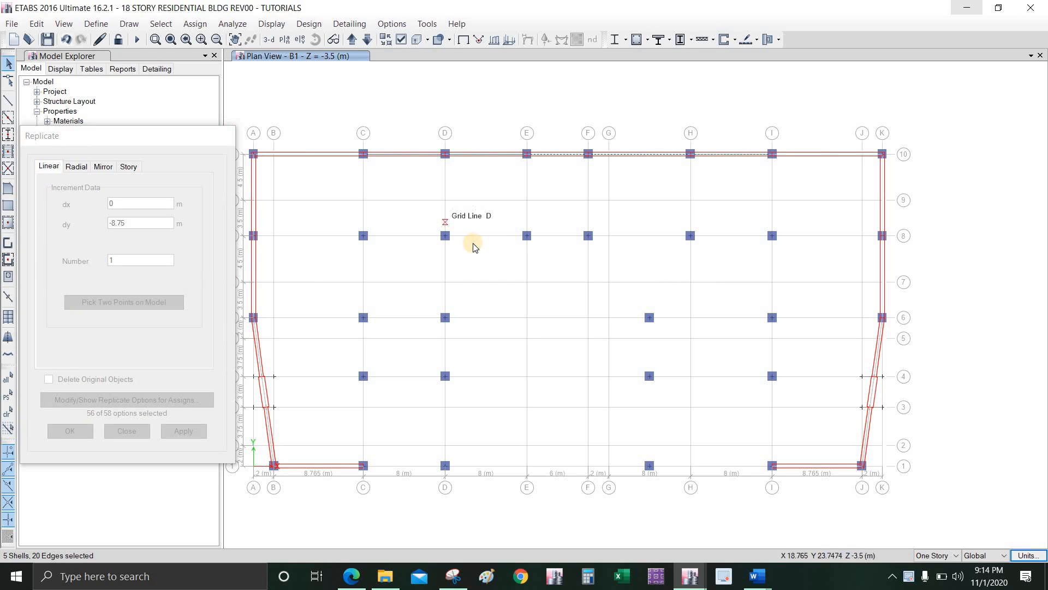
pyautogui.click(363, 156)
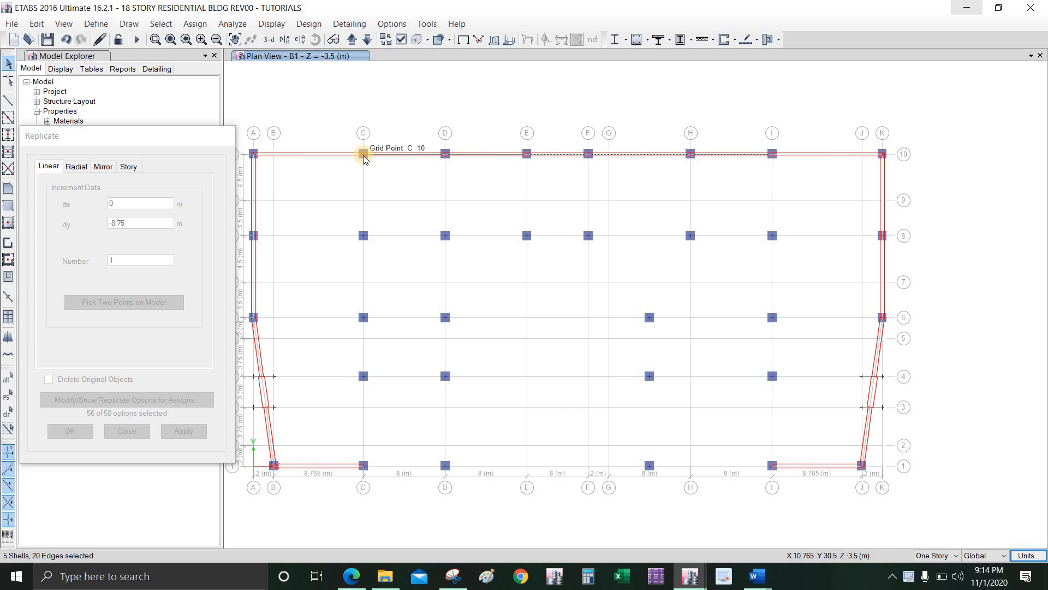
pyautogui.click(363, 465)
pyautogui.click(183, 431)
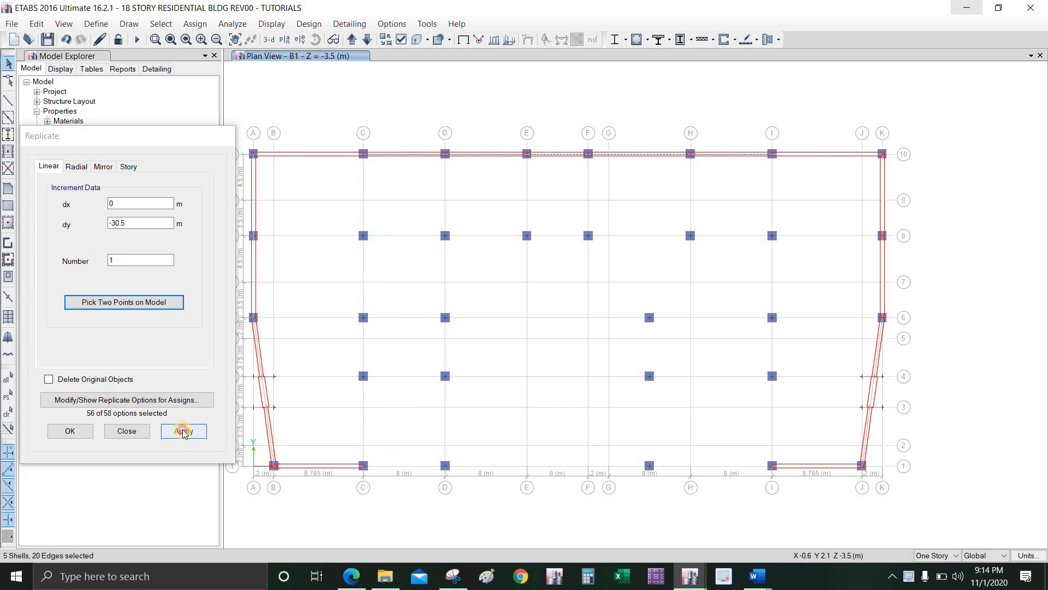
pyautogui.click(136, 431)
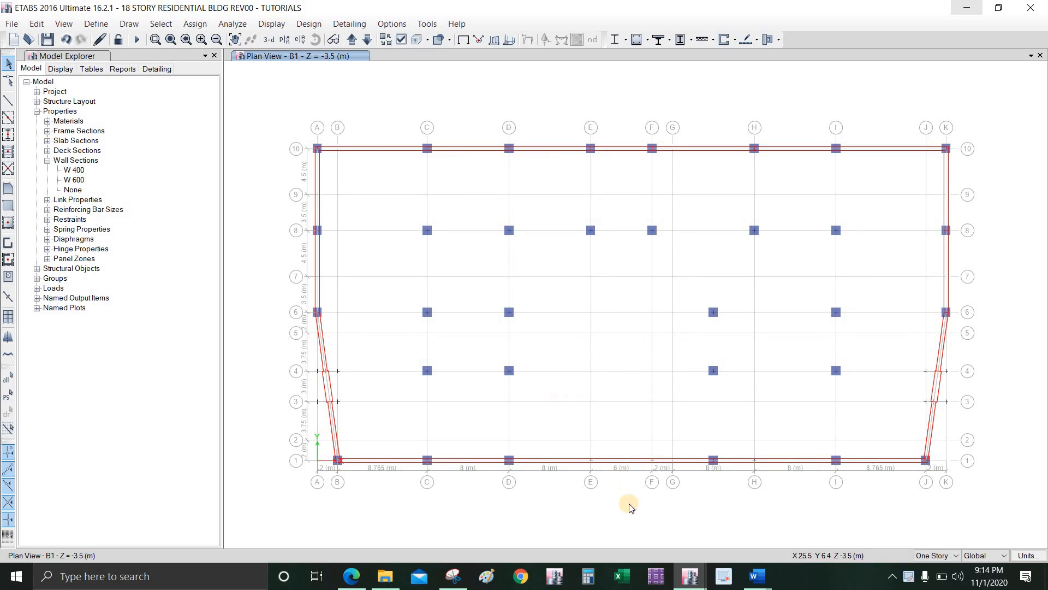
# Step: Switch to the 2B + 18 floors reference model and examine where its core walls sit between grids E and F and lines 2 and 5
pyautogui.moveTo(690, 576)
pyautogui.click(740, 530)
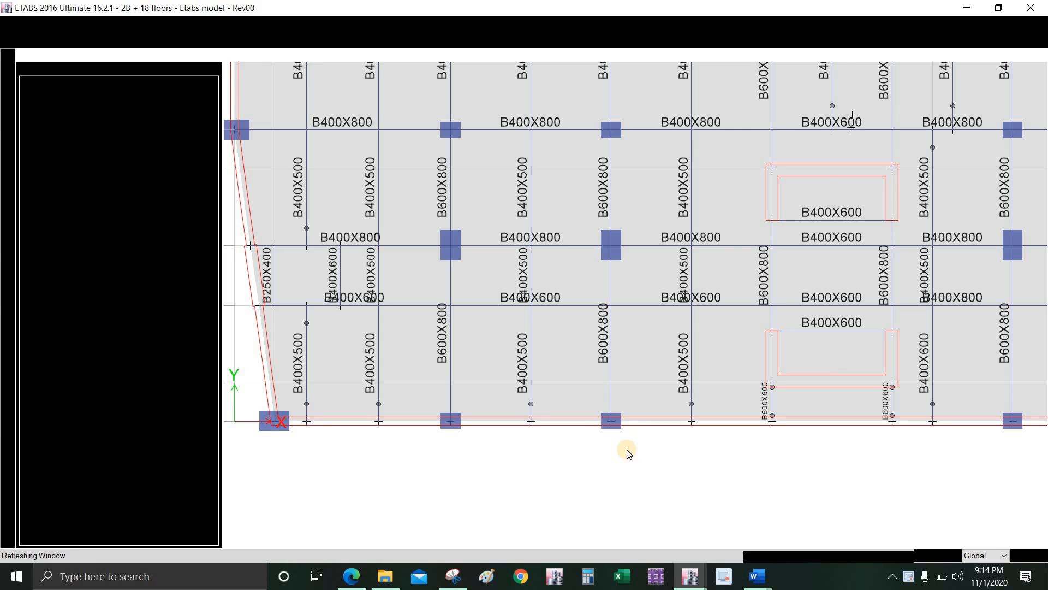
pyautogui.moveTo(628, 449); pyautogui.dragTo(524, 458, button='middle')
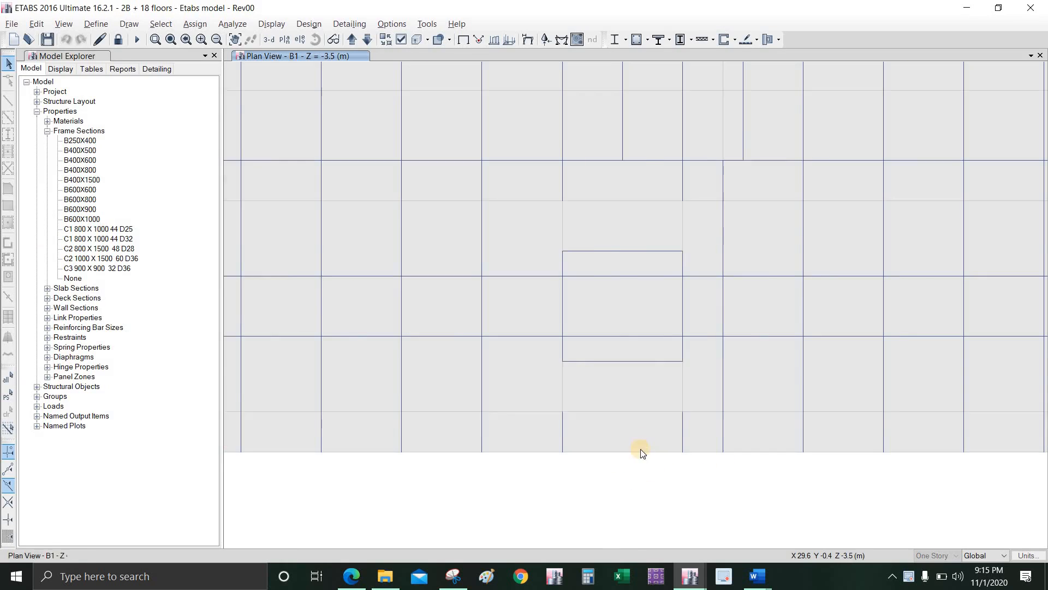
pyautogui.scroll(-3, 576, 468)
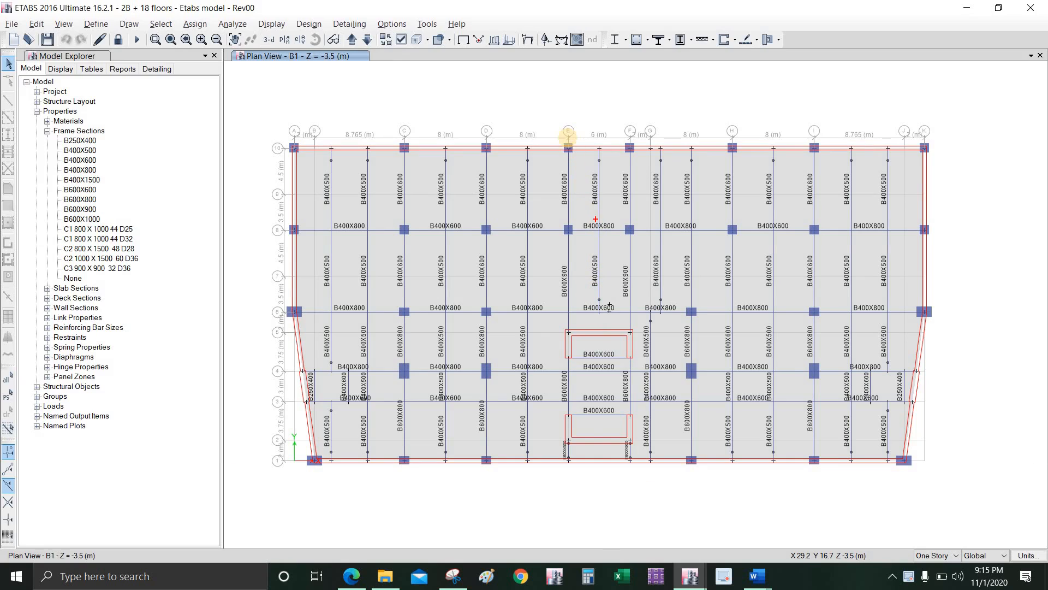
pyautogui.moveTo(560, 411); pyautogui.dragTo(561, 479)
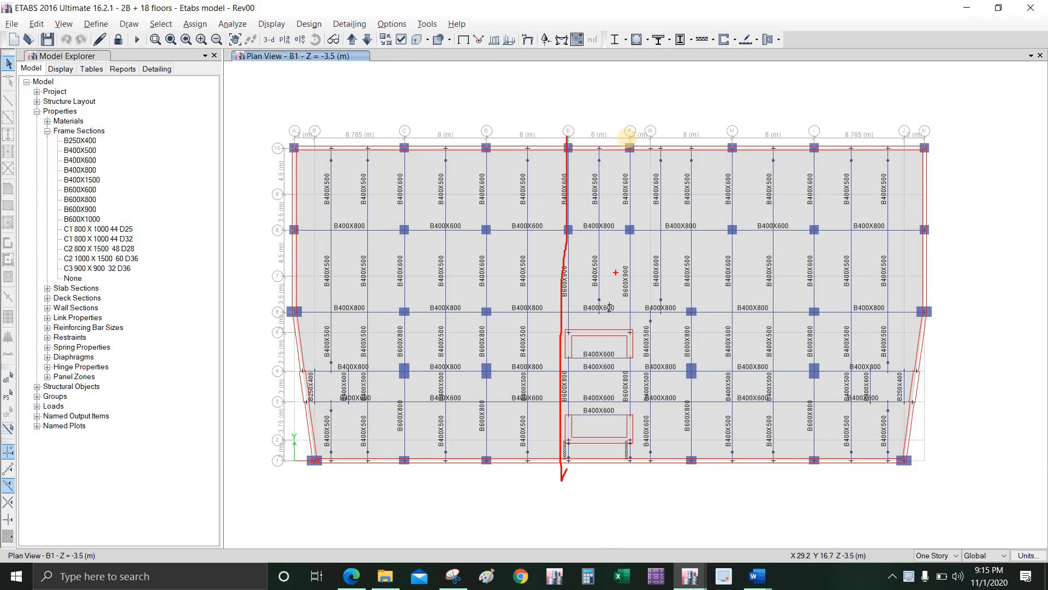
pyautogui.moveTo(627, 140); pyautogui.dragTo(628, 473)
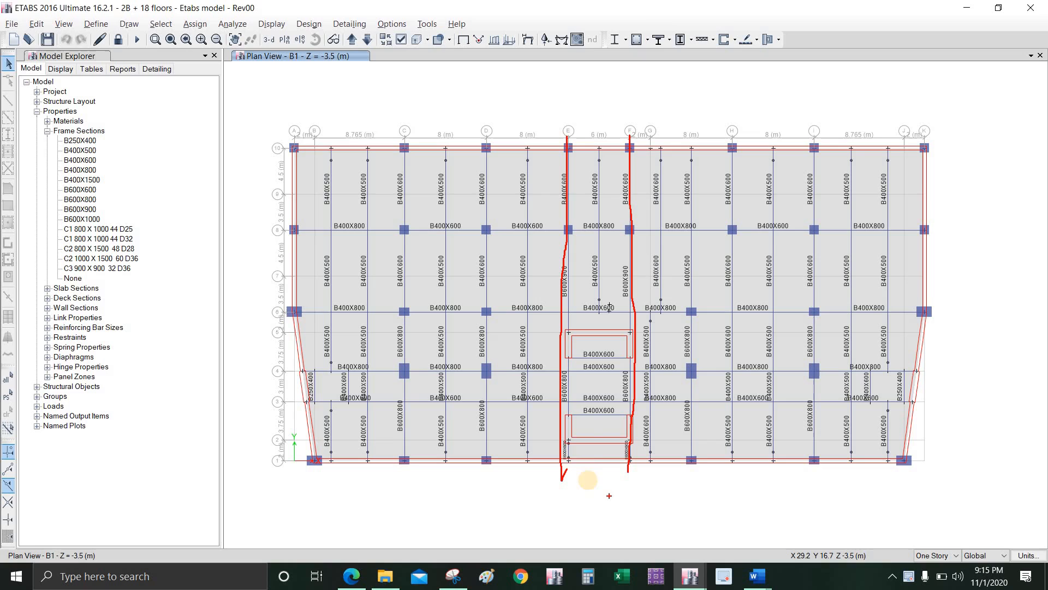
pyautogui.moveTo(374, 335); pyautogui.dragTo(631, 331)
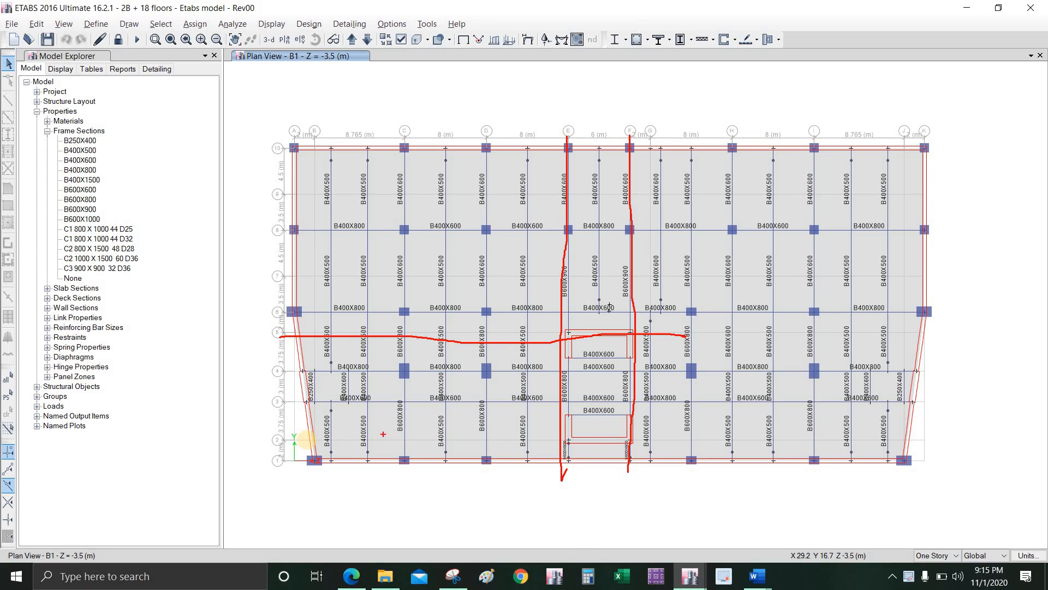
pyautogui.moveTo(520, 440); pyautogui.dragTo(685, 441)
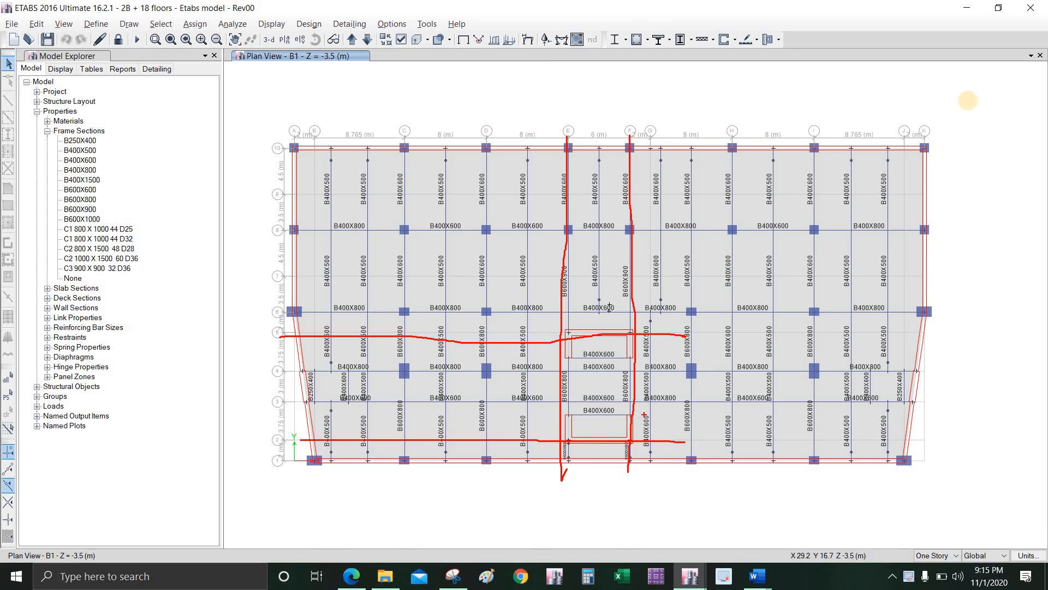
pyautogui.press('Escape')
pyautogui.click(608, 291)
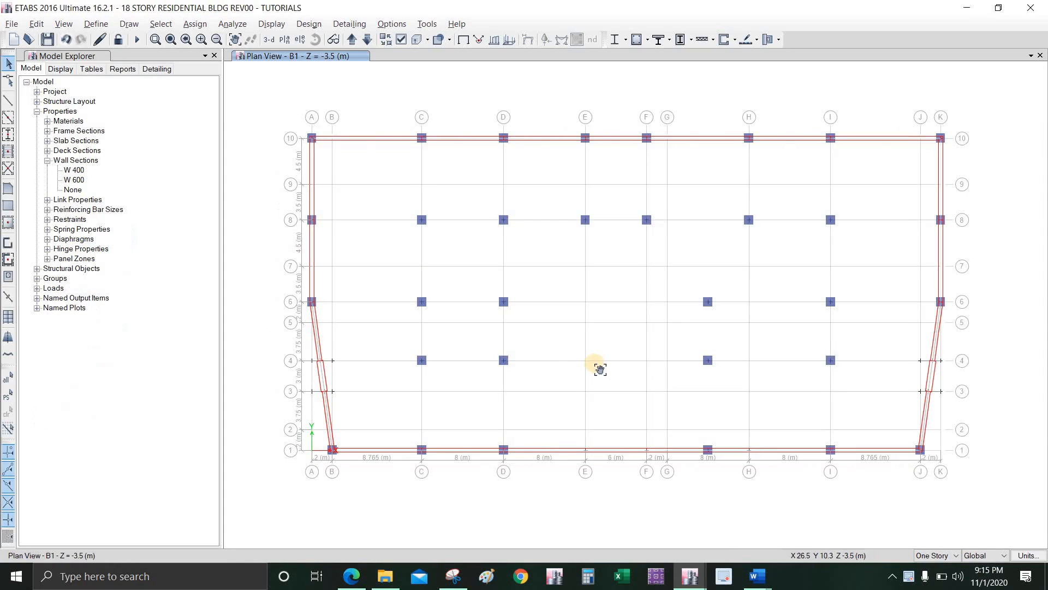
# Step: Draw a W 600 pier wall along grid line 5 from E to F
pyautogui.click(8, 243)
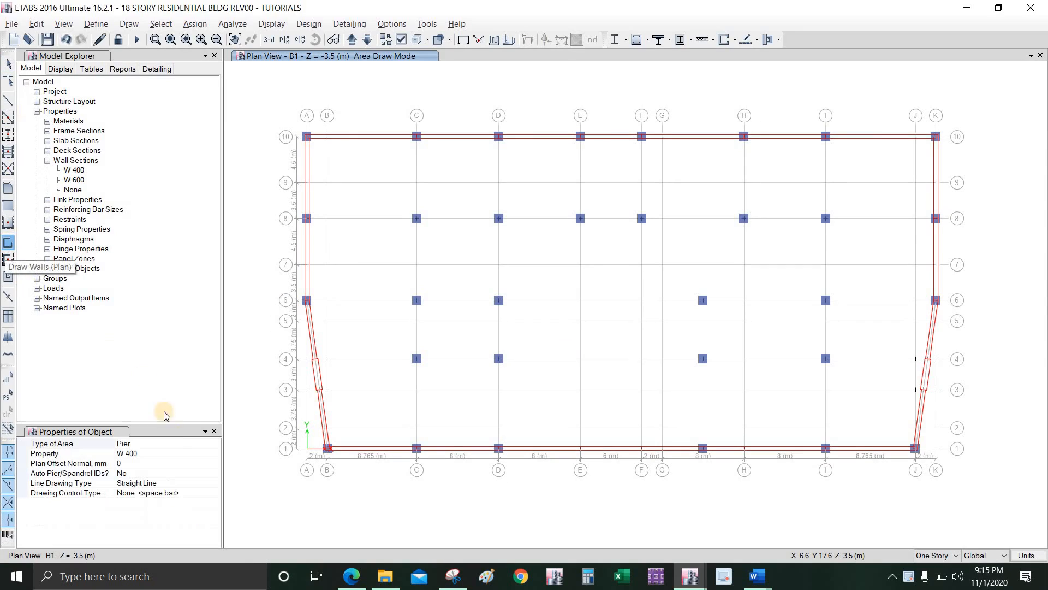
pyautogui.click(214, 453)
pyautogui.click(215, 453)
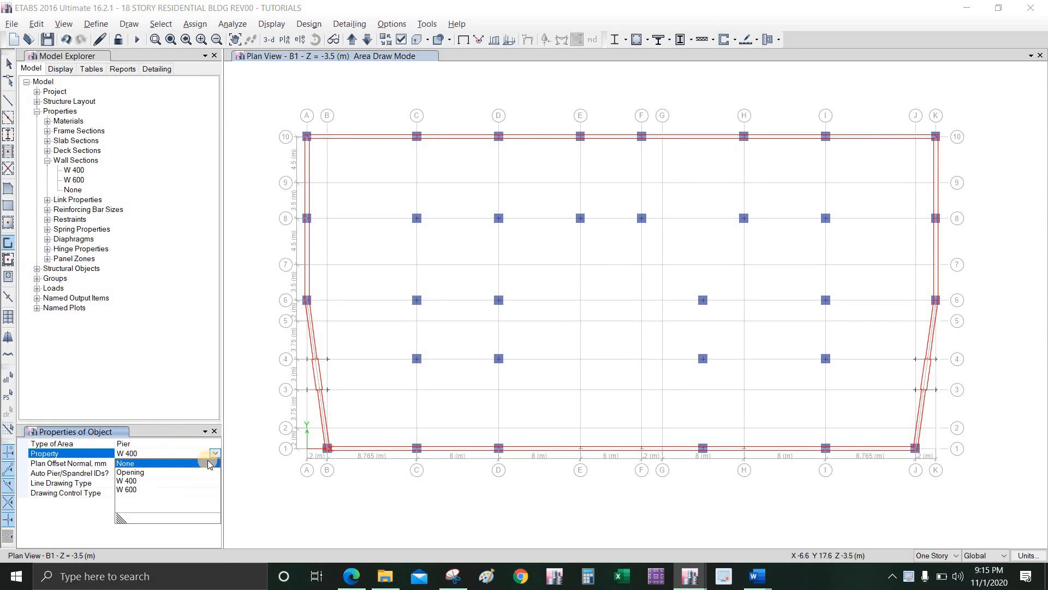
pyautogui.click(127, 490)
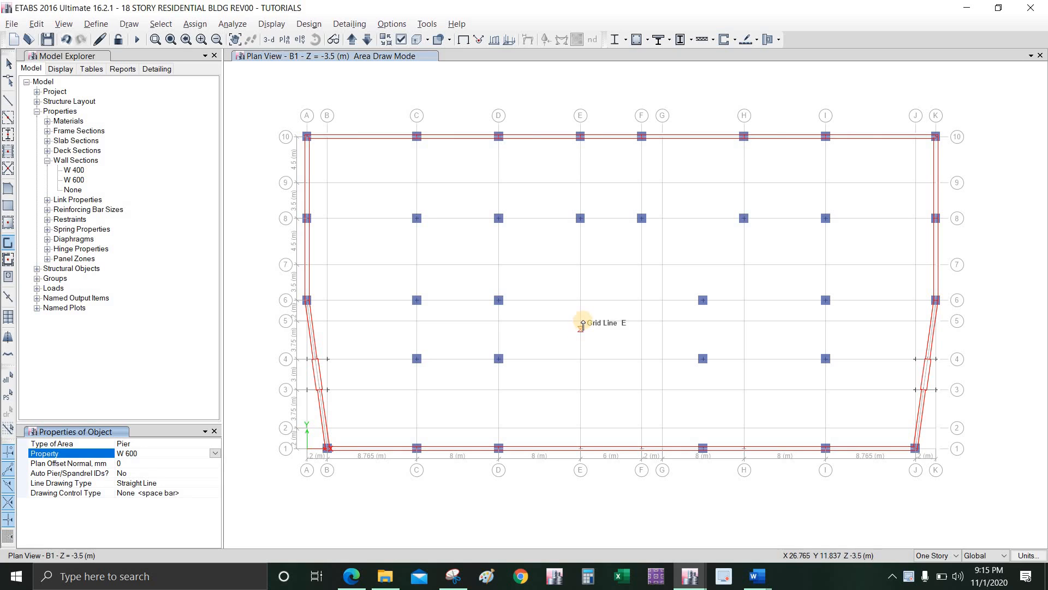
pyautogui.click(580, 322)
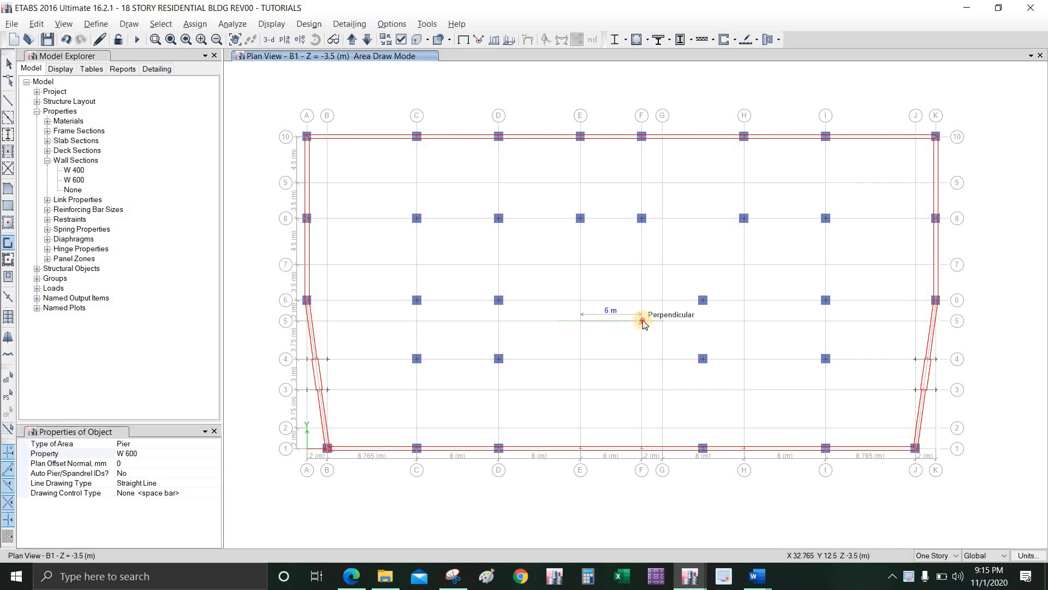
pyautogui.click(651, 326)
pyautogui.rightClick(650, 326)
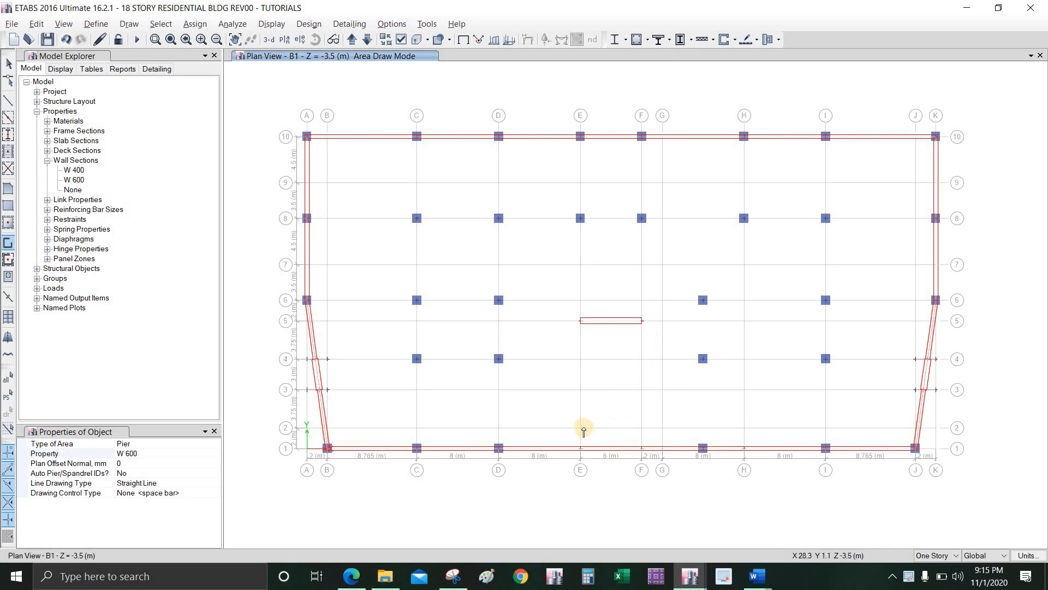
# Step: Draw a W 600 pier wall along grid line 2 from E to F
pyautogui.click(587, 431)
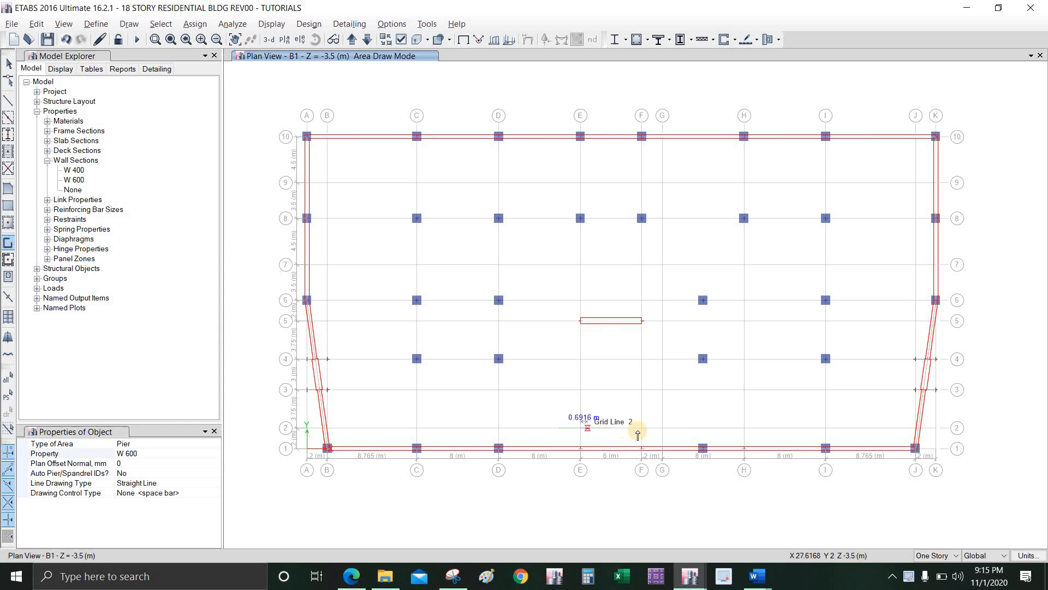
pyautogui.click(643, 414)
pyautogui.rightClick(650, 399)
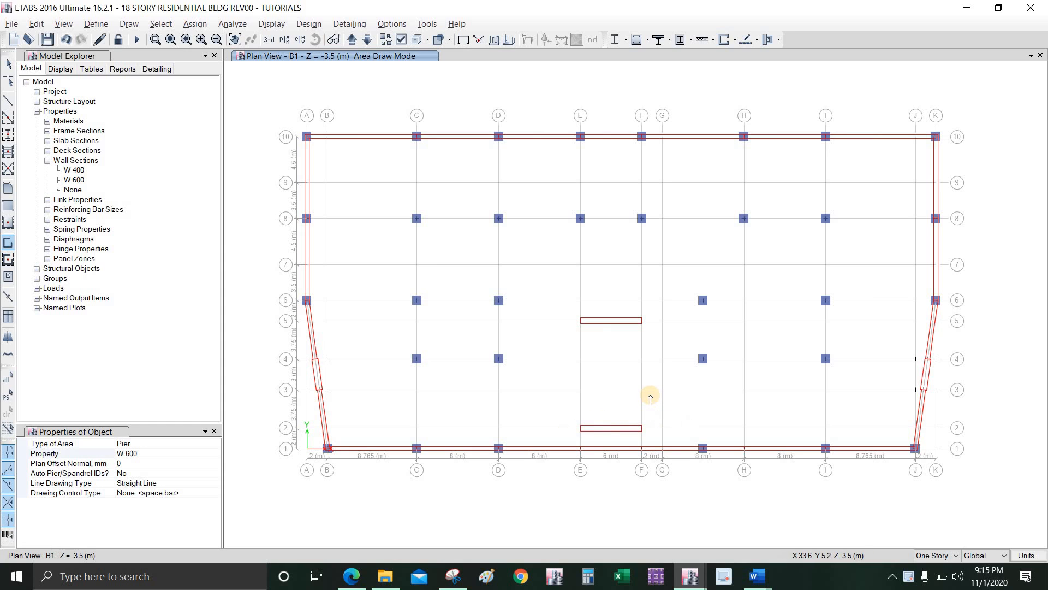
# Step: Switch to the 2B + 18 floors reference model and examine the geometry of the B600X800 beam spanning between the two cores on grid line E
pyautogui.hotkey('alt', 'Tab')
pyautogui.scroll(3, 595, 428)
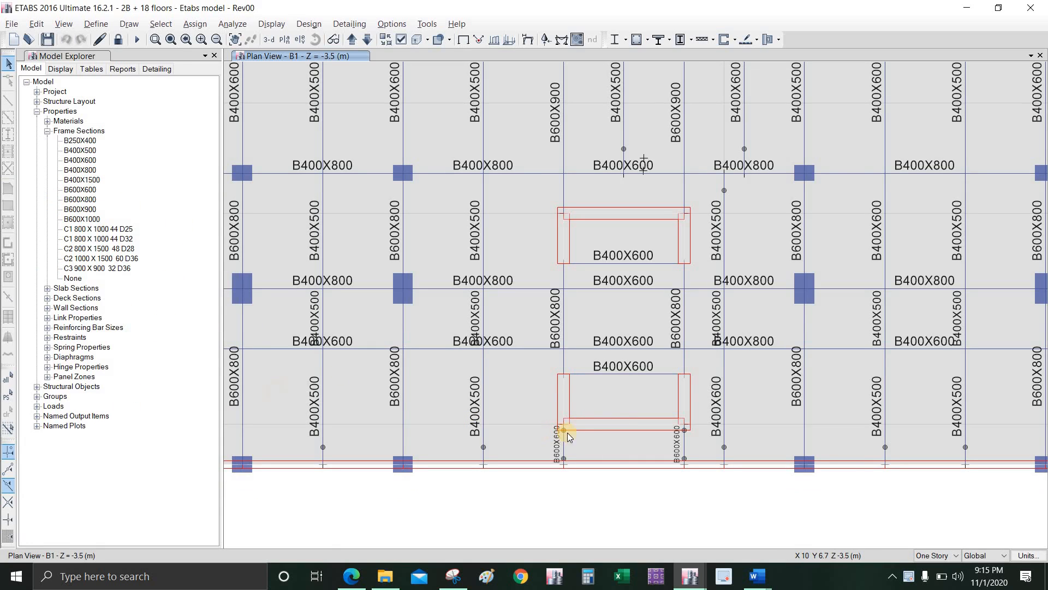
pyautogui.moveTo(621, 357); pyautogui.dragTo(633, 354, button='middle')
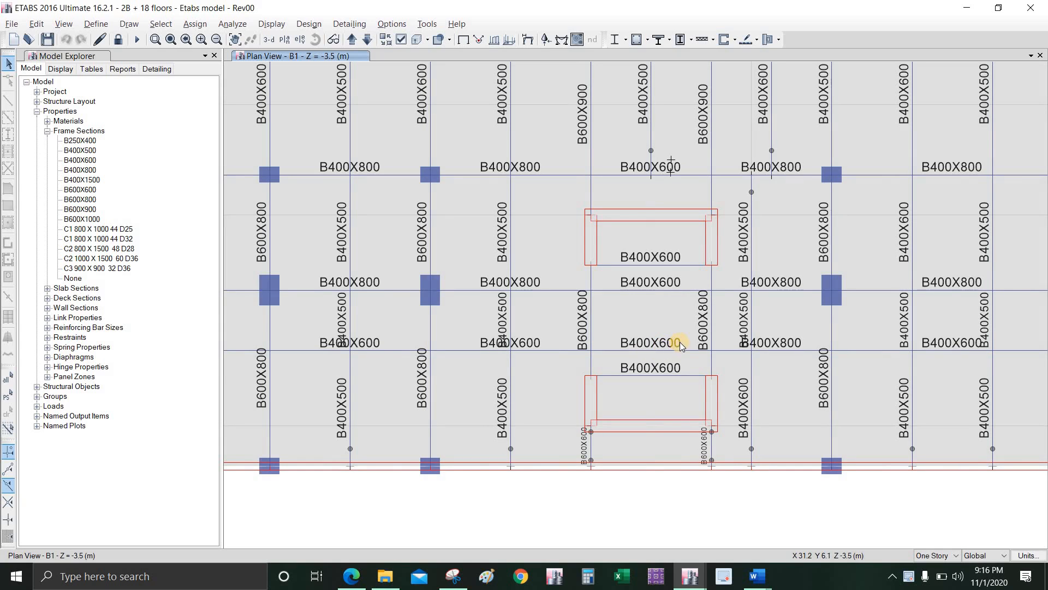
pyautogui.rightClick(592, 164)
pyautogui.moveTo(584, 52); pyautogui.dragTo(347, 70)
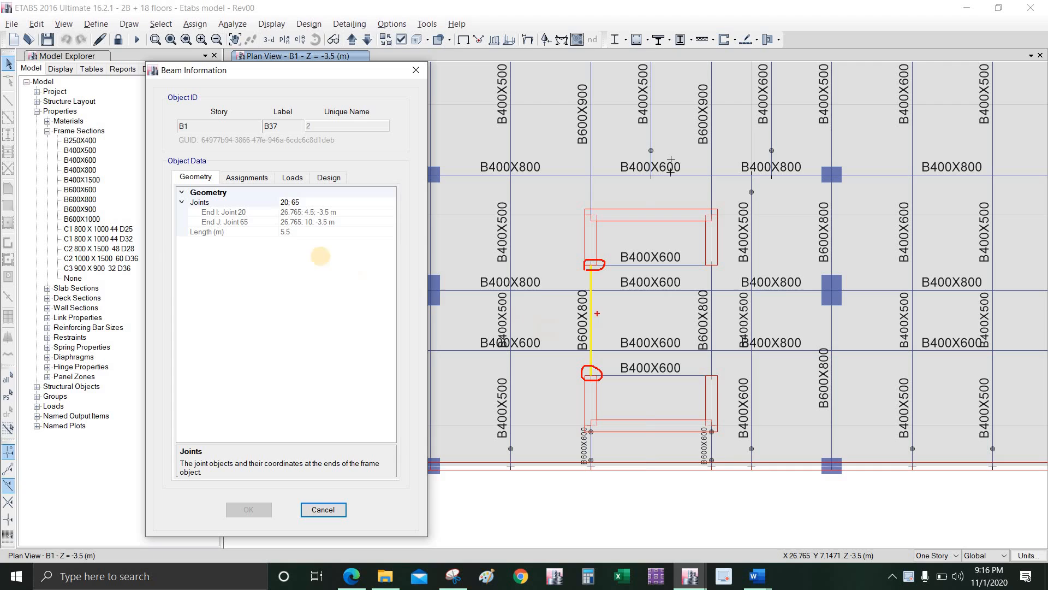
pyautogui.moveTo(275, 224); pyautogui.dragTo(285, 243)
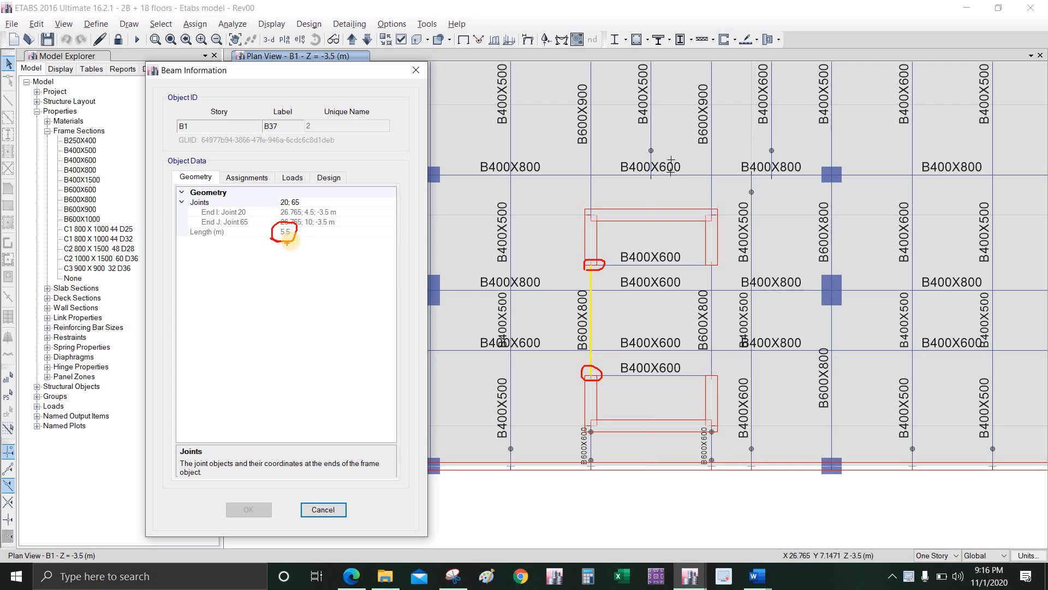
pyautogui.moveTo(179, 182); pyautogui.dragTo(223, 178)
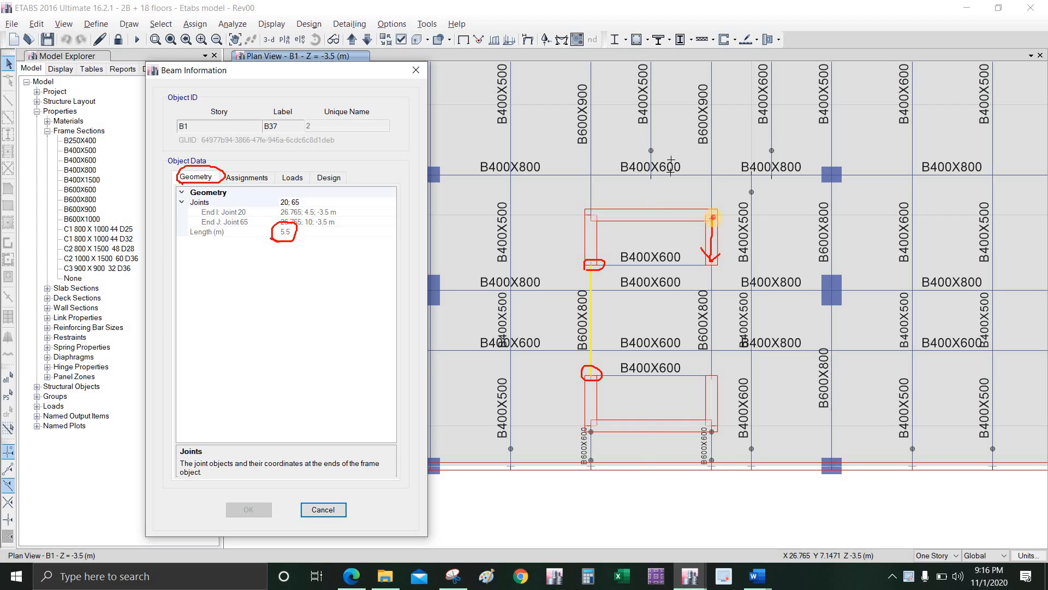
pyautogui.press('Escape')
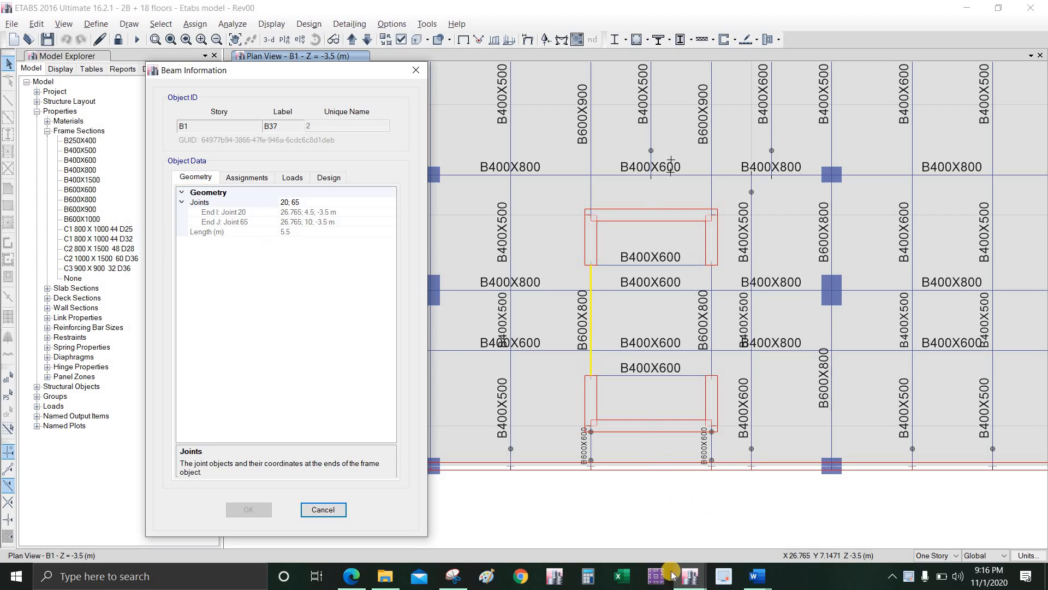
pyautogui.press('Escape')
# Step: Switch to the Word manual for the 18 story building and examine the core walls in the floor plans from the basement to the typical floors
pyautogui.click(753, 576)
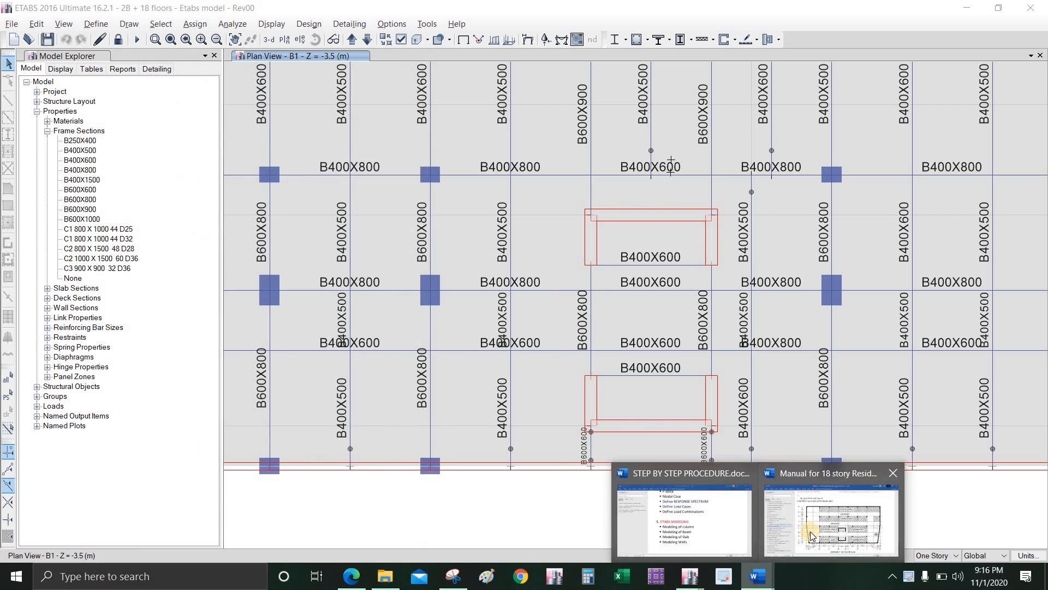
pyautogui.moveTo(844, 532)
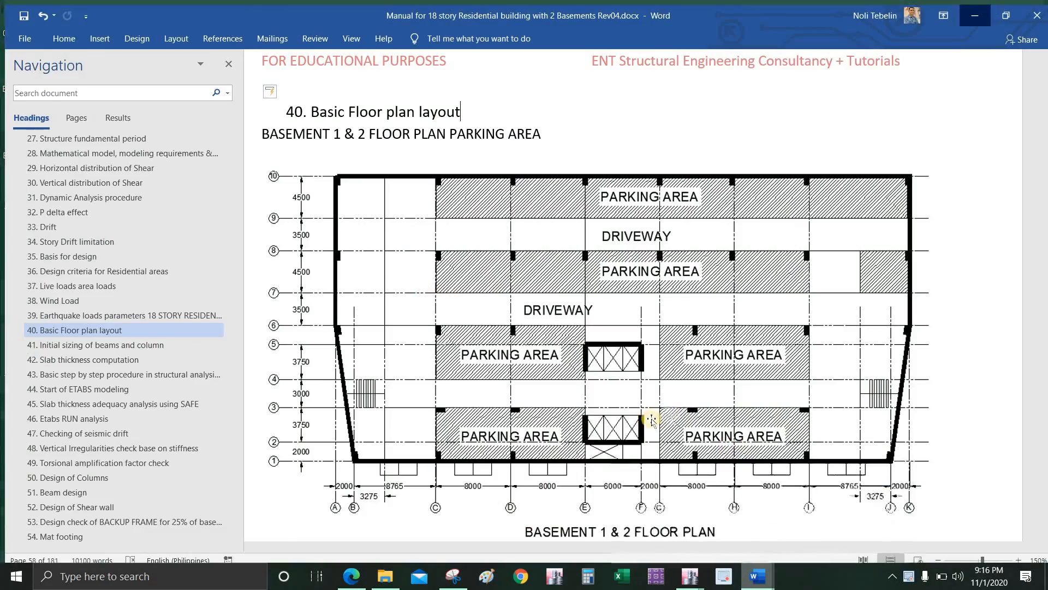
pyautogui.click(831, 522)
pyautogui.scroll(-8, 602, 407)
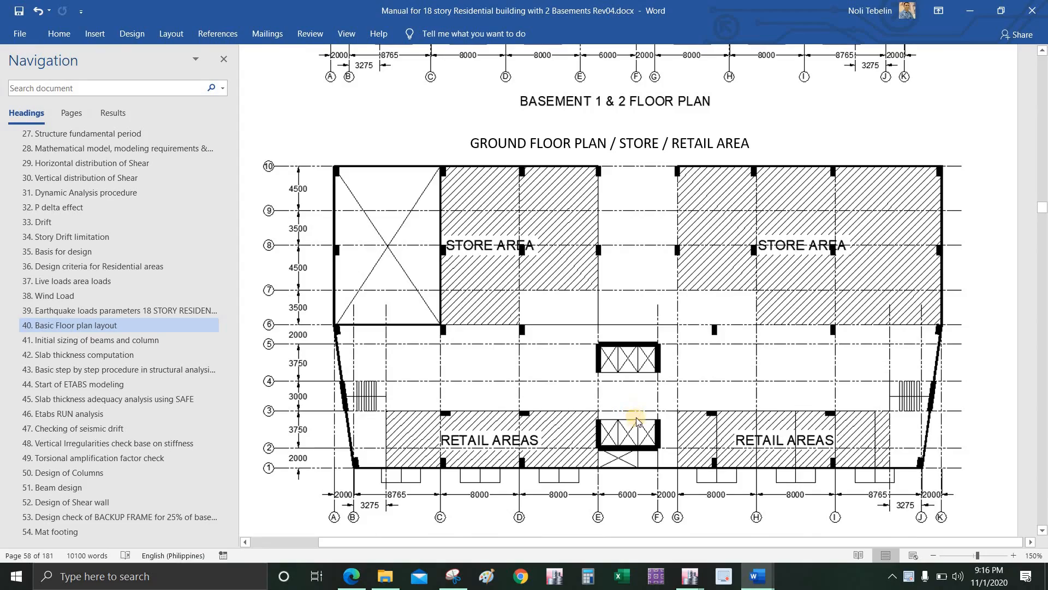
pyautogui.scroll(-20, 637, 420)
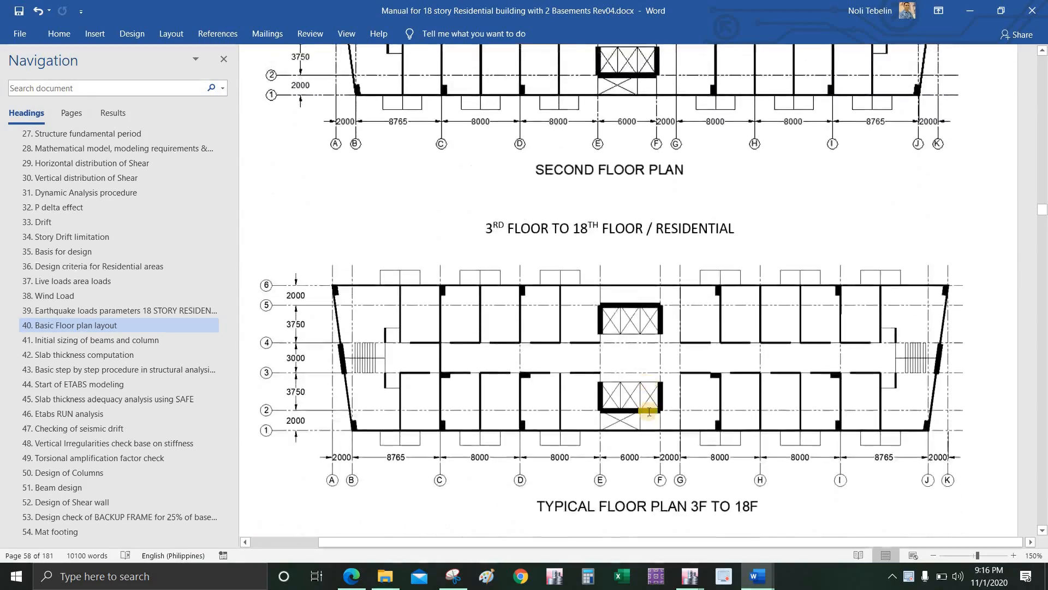
pyautogui.scroll(-13, 649, 413)
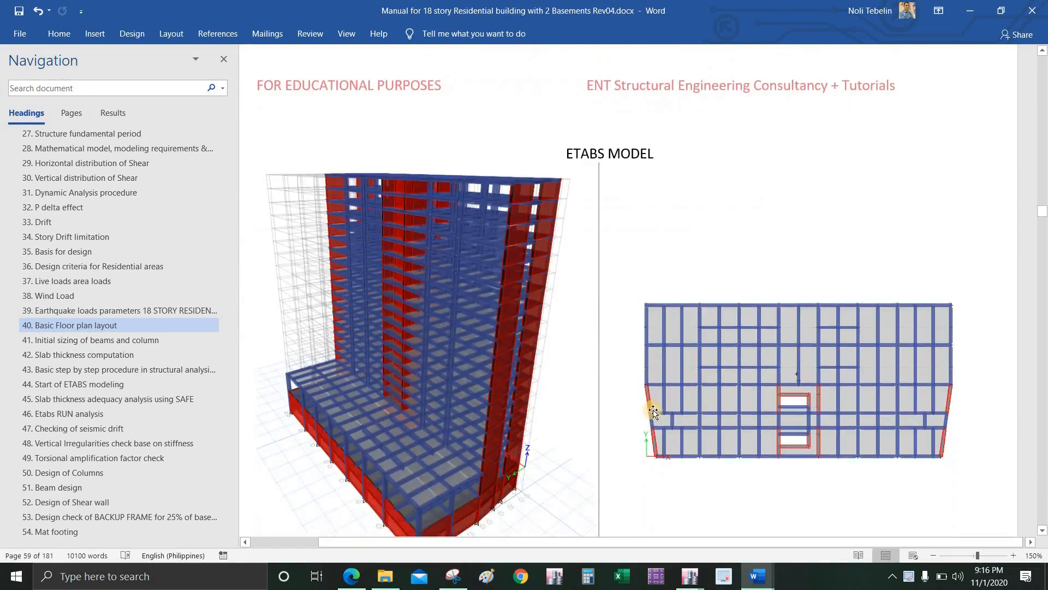
pyautogui.scroll(-8, 653, 411)
pyautogui.scroll(5, 677, 367)
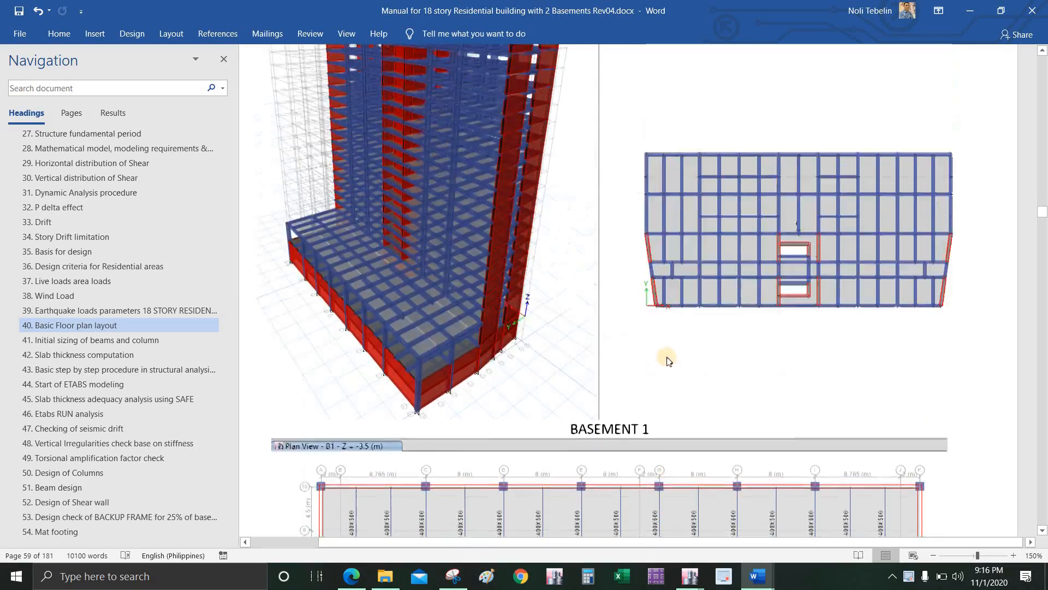
pyautogui.scroll(15, 668, 361)
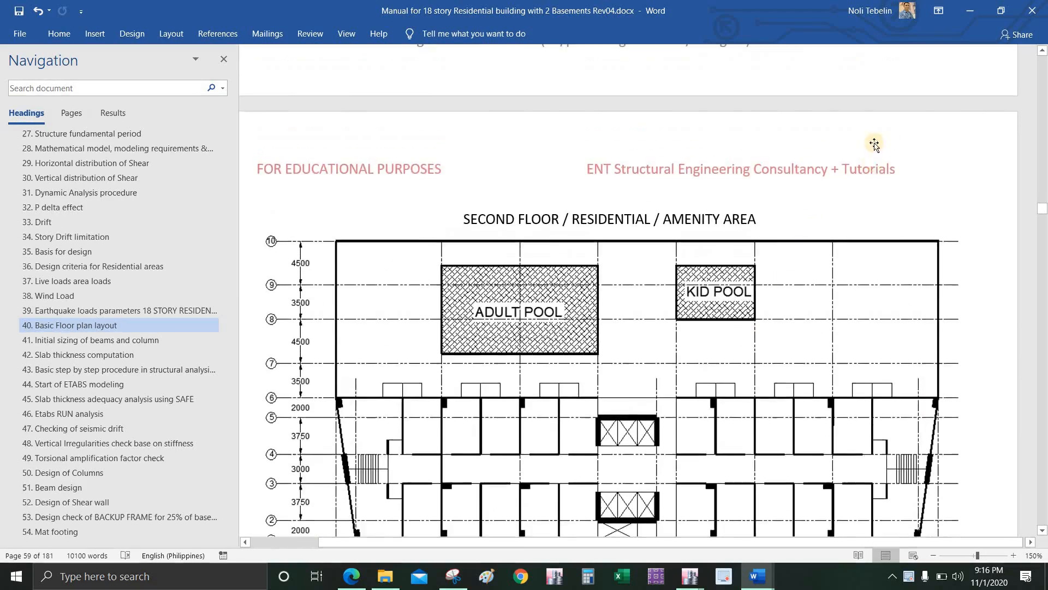
pyautogui.scroll(9, 874, 144)
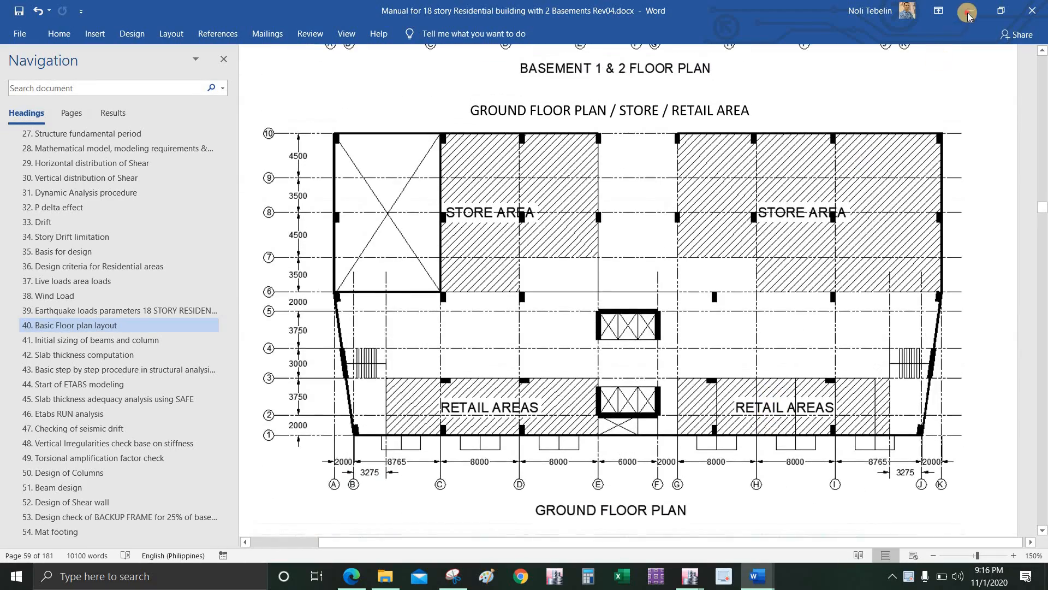
pyautogui.click(967, 16)
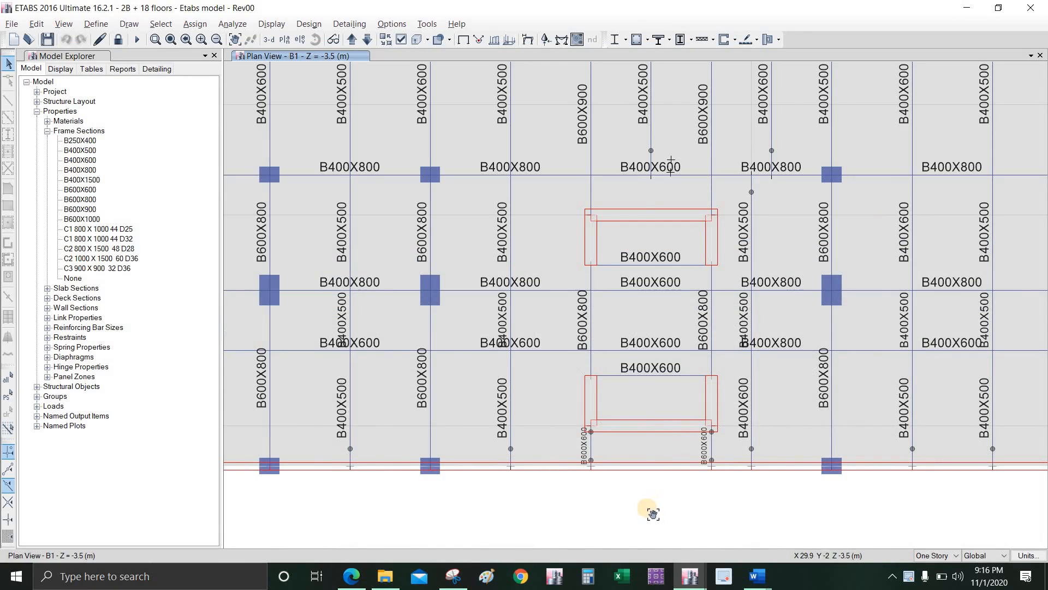
# Step: Back in the reference model, examine the geometry of the B400X500 beam below grid line 6 between grids B and C
pyautogui.moveTo(653, 511); pyautogui.dragTo(646, 508, button='middle')
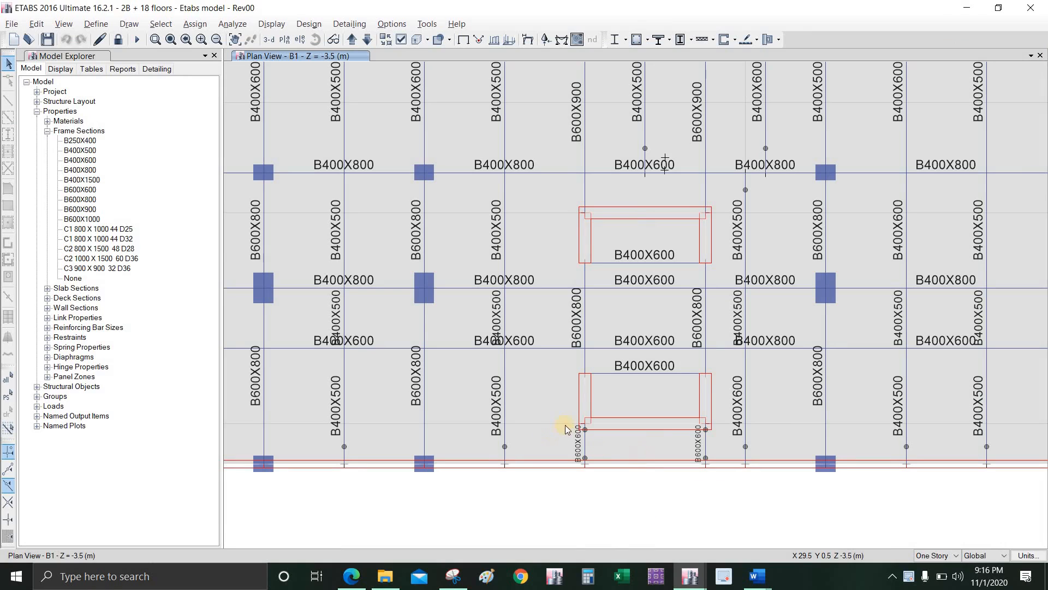
pyautogui.scroll(-3, 634, 346)
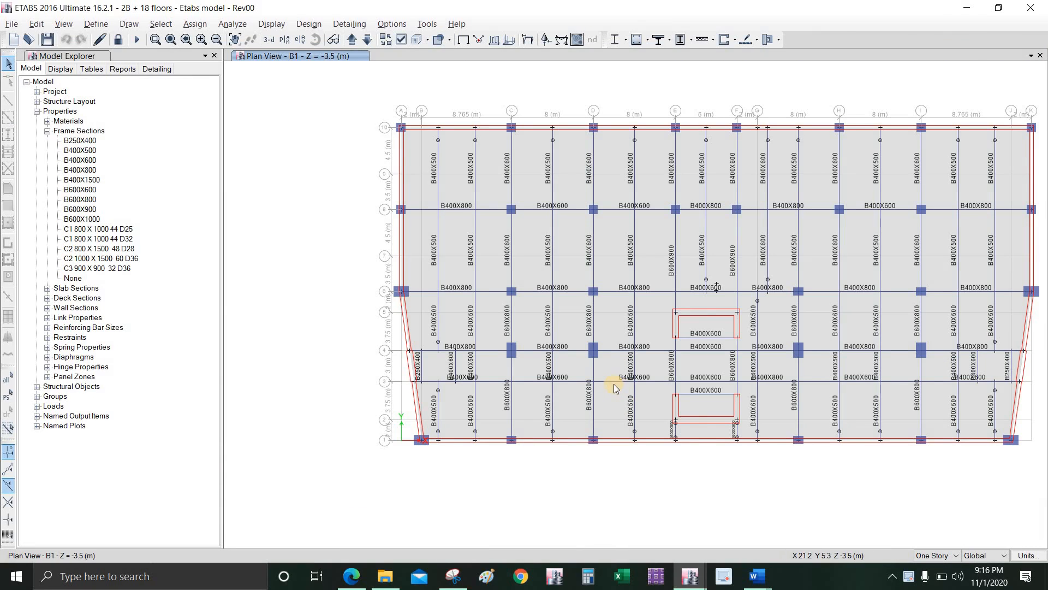
pyautogui.scroll(3, 427, 333)
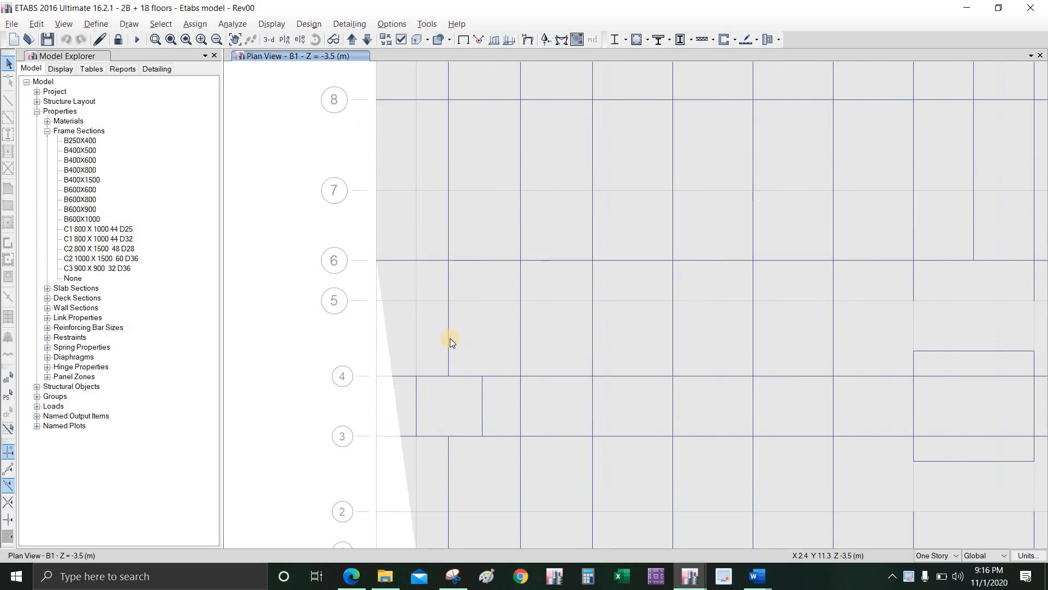
pyautogui.rightClick(476, 296)
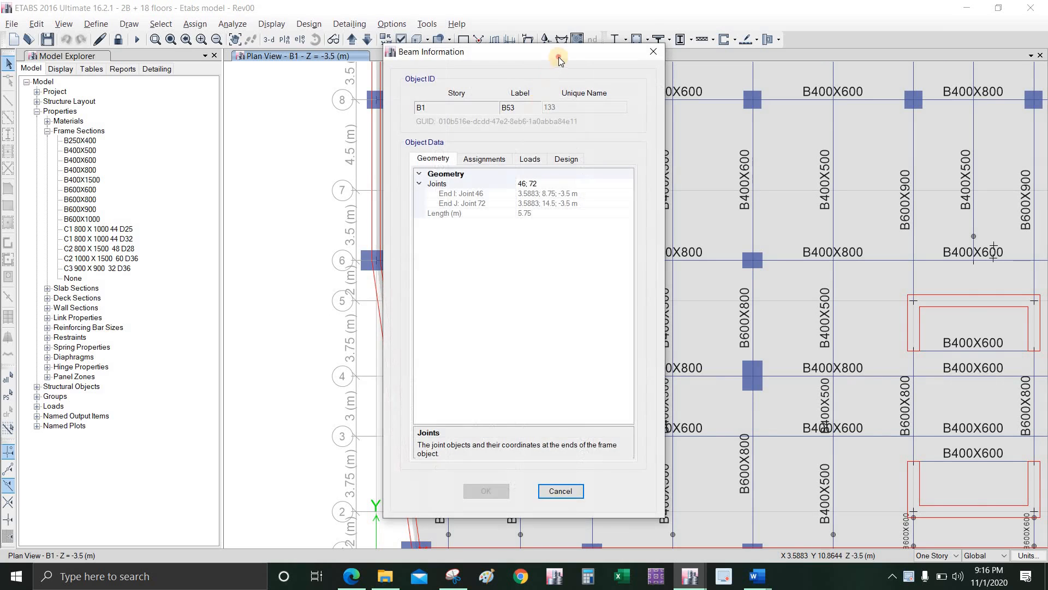
pyautogui.moveTo(244, 79); pyautogui.dragTo(246, 72)
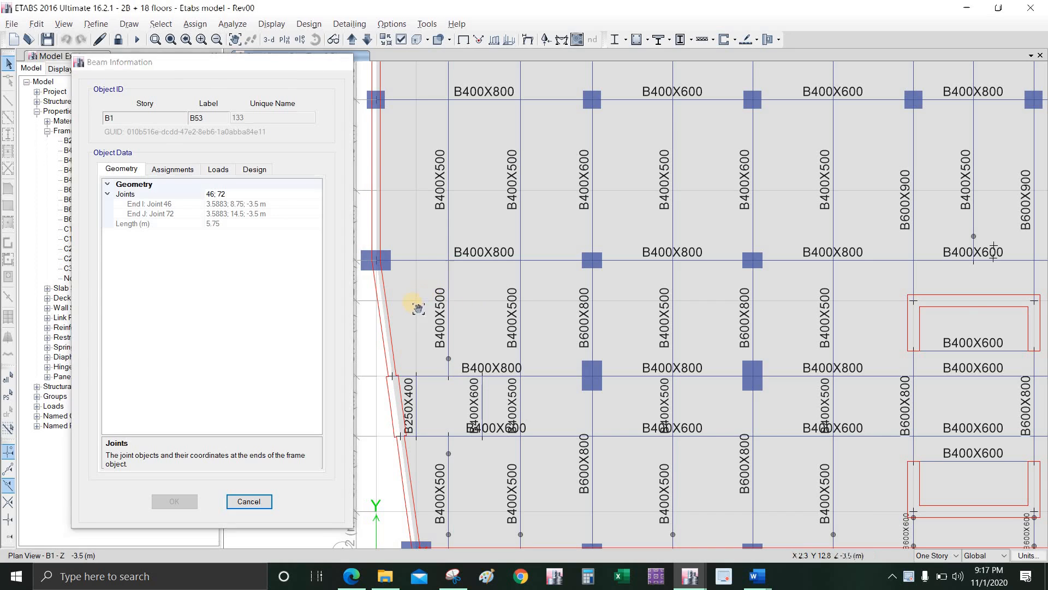
pyautogui.press('Escape')
# Step: Unlock the reference model and measure the side walls of both cores on grid line E with the line drawing tool
pyautogui.moveTo(604, 346); pyautogui.dragTo(457, 300, button='middle')
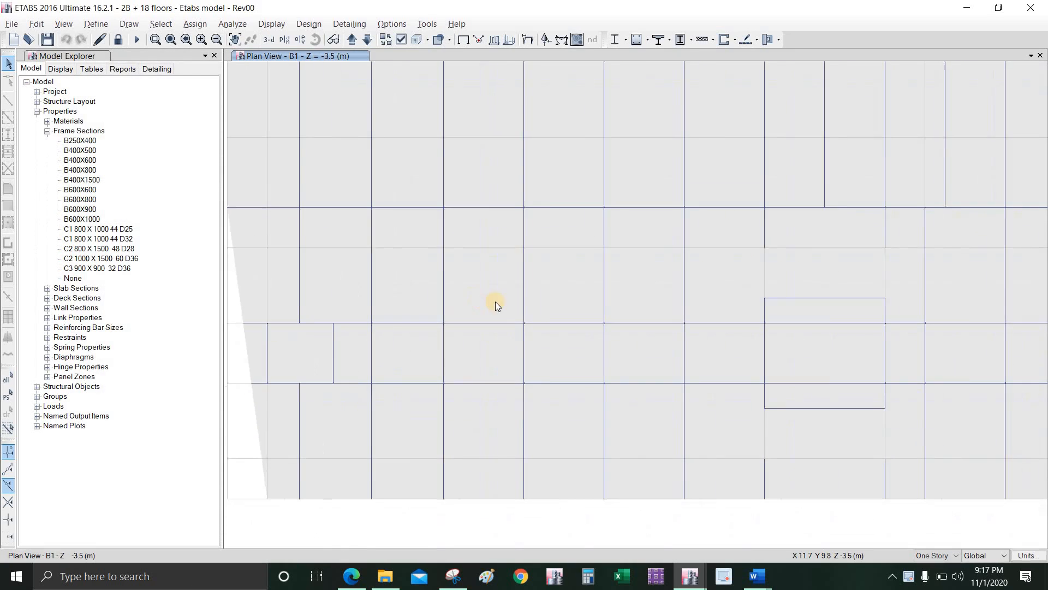
pyautogui.click(118, 39)
pyautogui.click(534, 340)
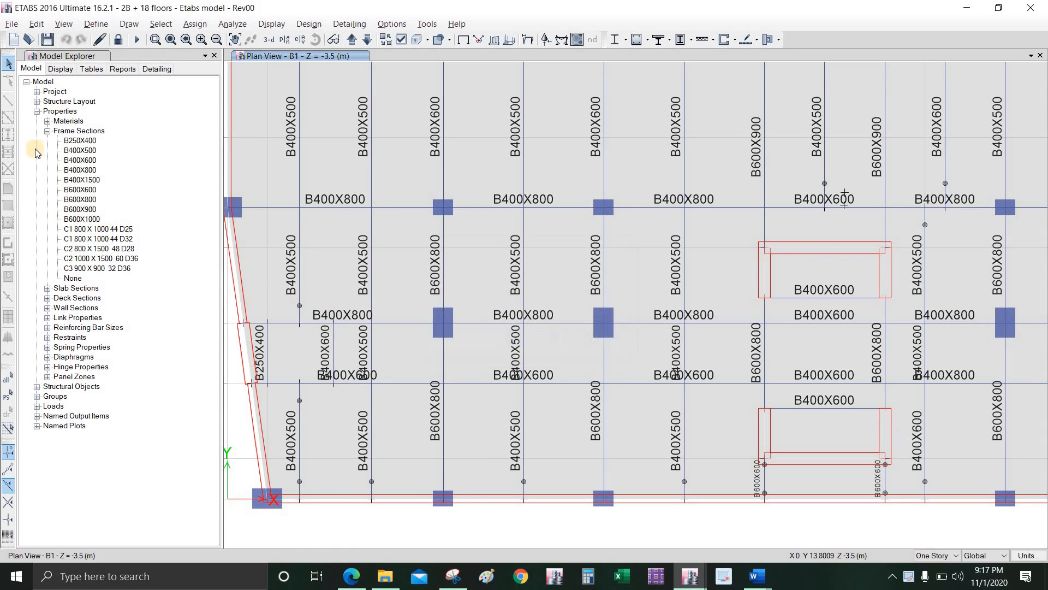
pyautogui.click(12, 102)
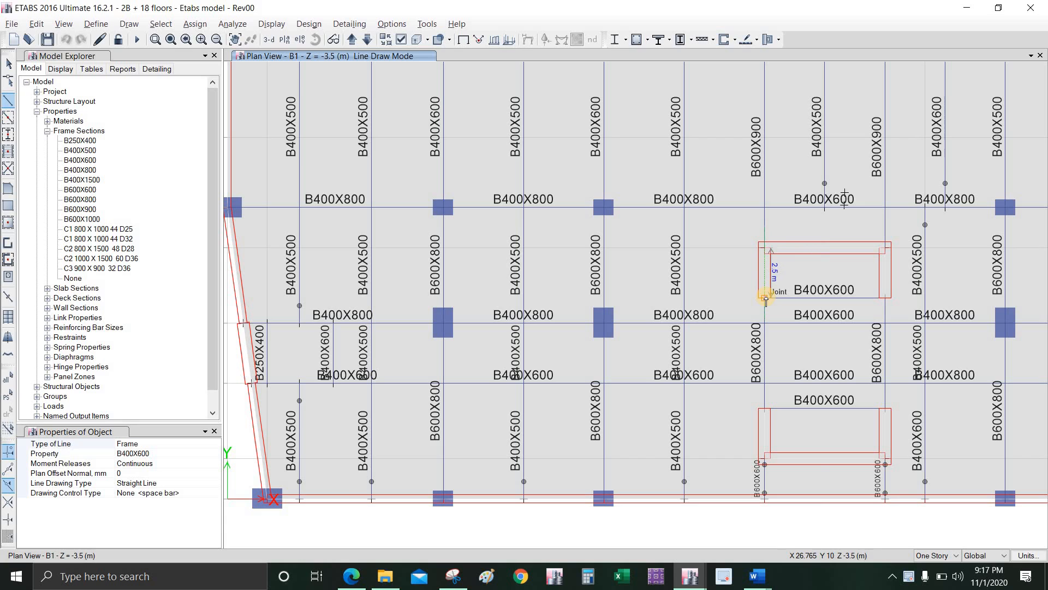
pyautogui.press('Escape')
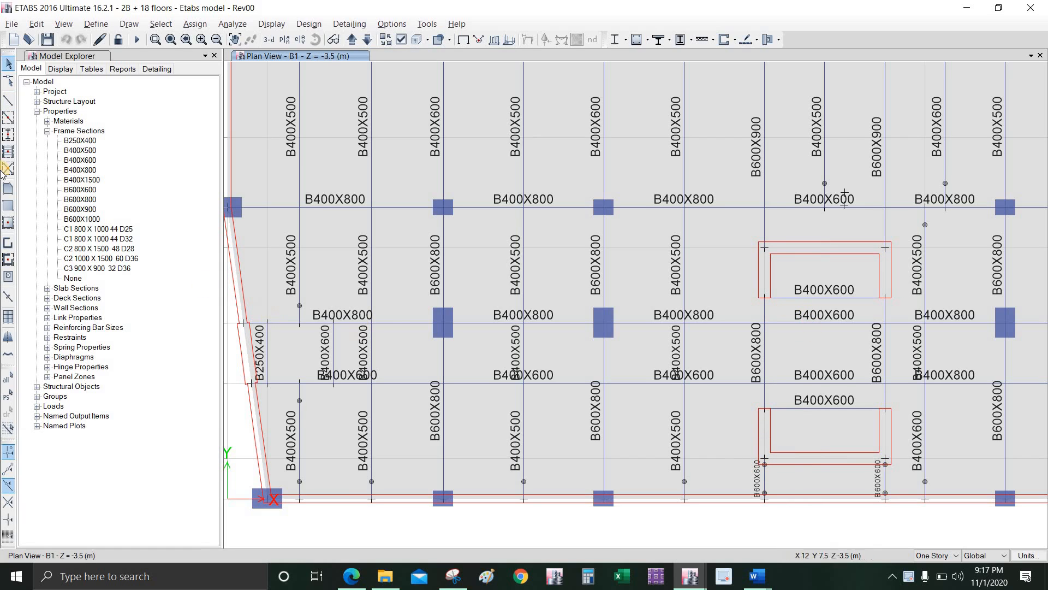
pyautogui.click(8, 100)
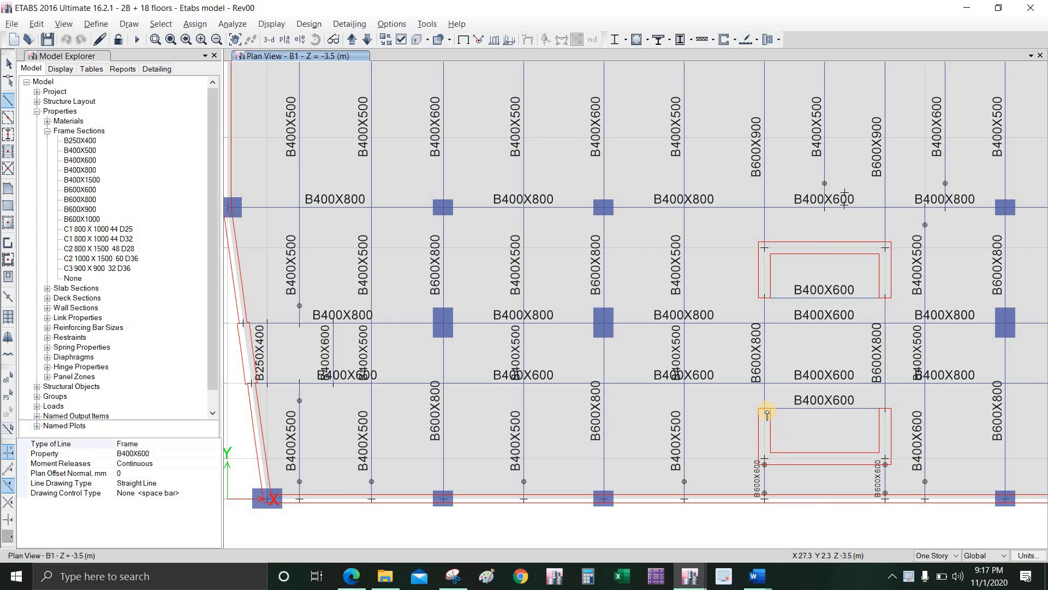
pyautogui.click(765, 390)
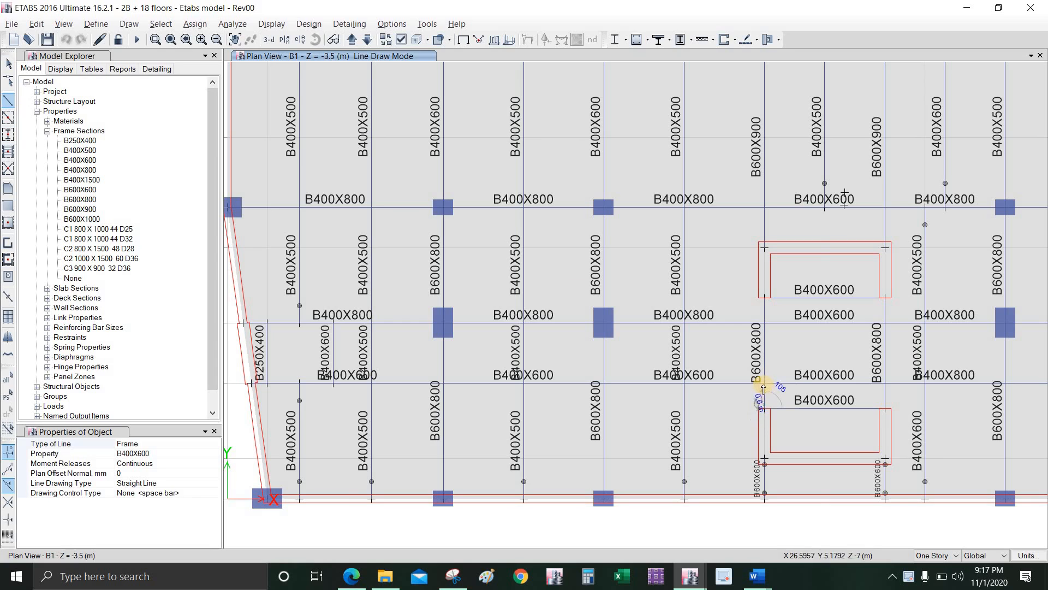
pyautogui.click(766, 460)
pyautogui.press('Escape')
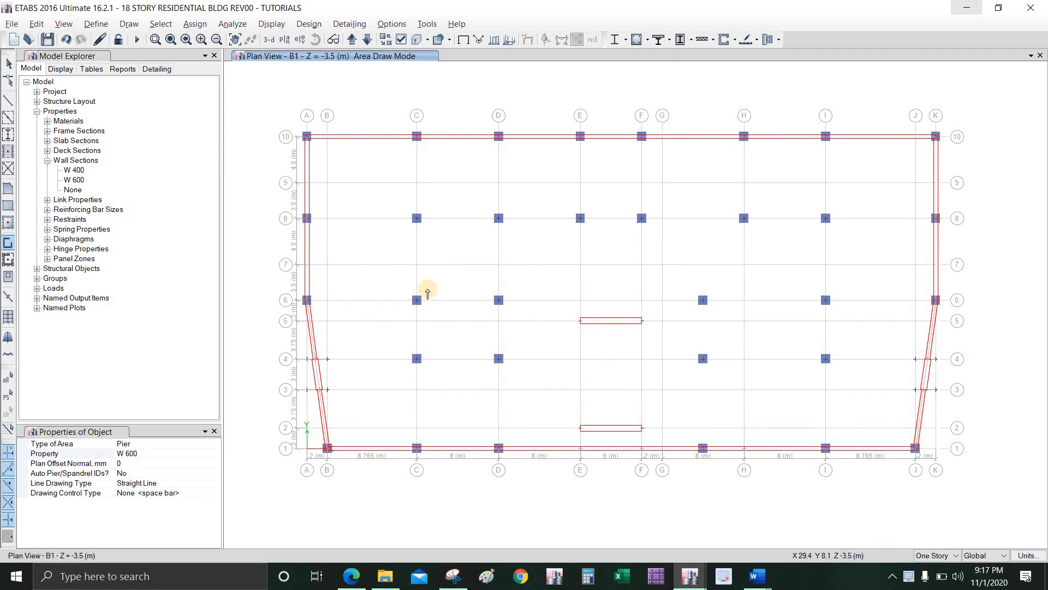
# Step: Return to the 18 STORY RESIDENTIAL BLDG REV00 - TUTORIALS model and end wall drawing
pyautogui.click(9, 64)
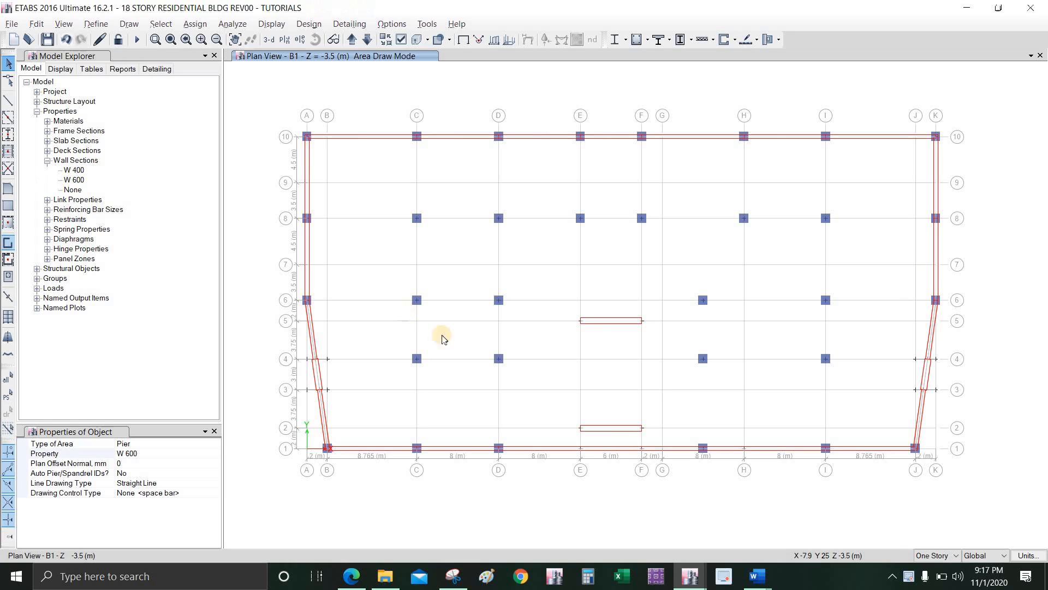
pyautogui.press('Escape')
pyautogui.moveTo(586, 434); pyautogui.dragTo(584, 397, button='middle')
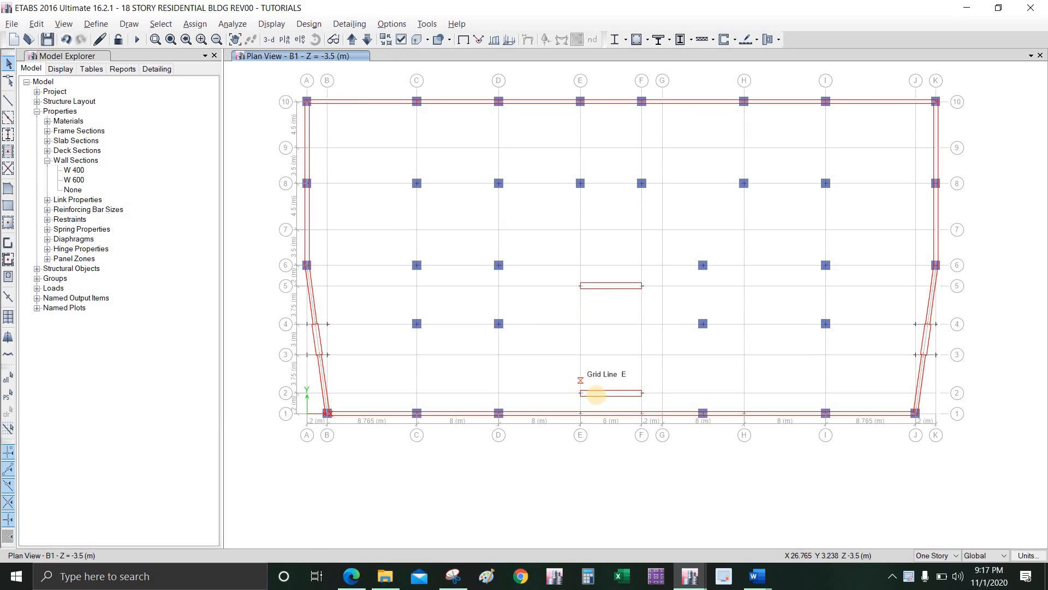
pyautogui.moveTo(577, 377)
pyautogui.mouseDown()
pyautogui.moveTo(591, 393)
pyautogui.moveTo(642, 367)
pyautogui.moveTo(644, 392)
pyautogui.mouseUp()
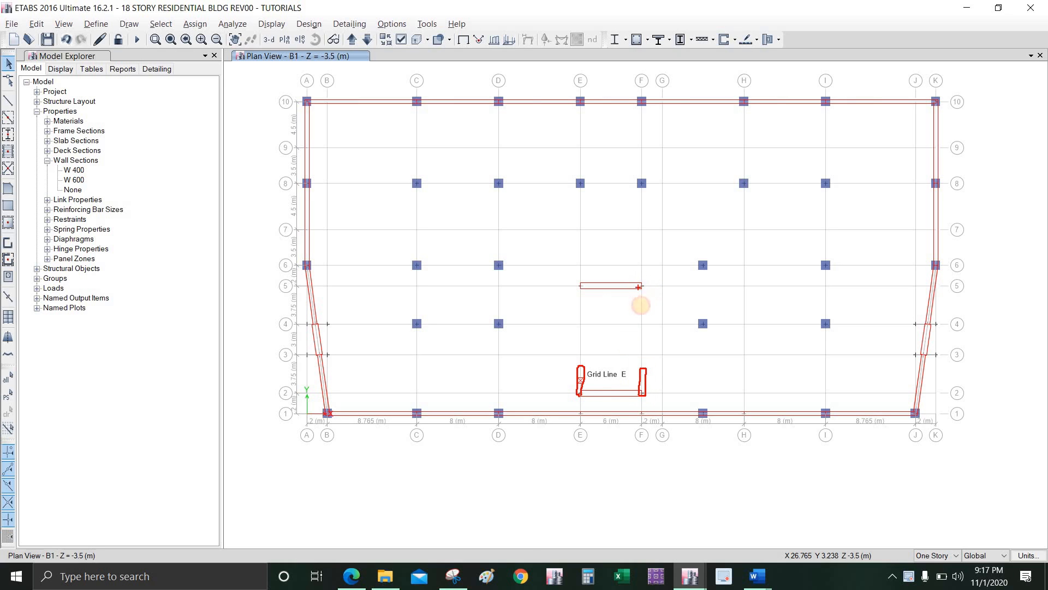
pyautogui.moveTo(645, 300)
pyautogui.mouseDown()
pyautogui.moveTo(643, 286)
pyautogui.moveTo(592, 309)
pyautogui.mouseUp()
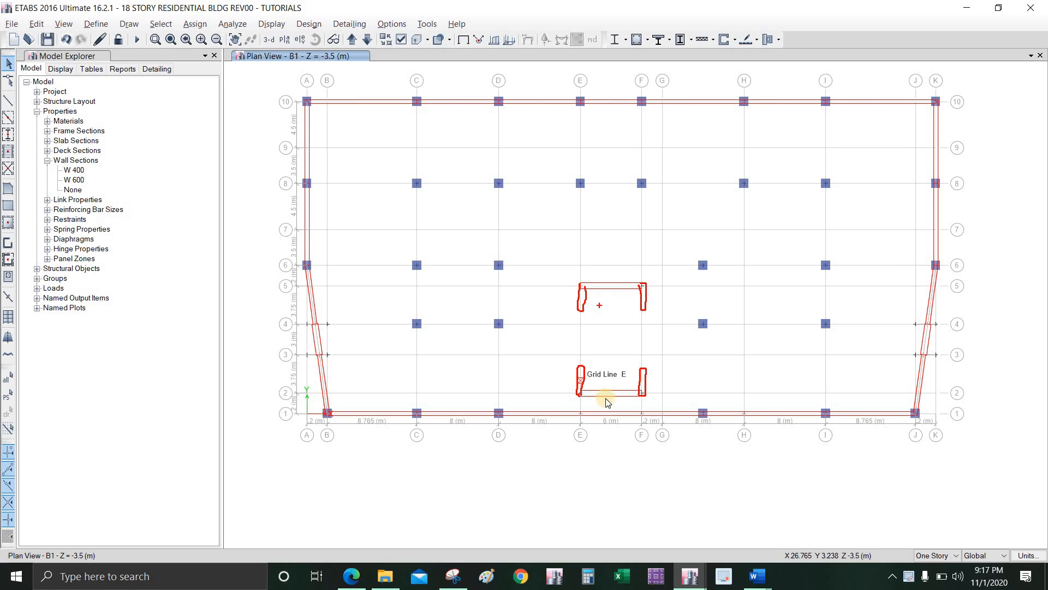
# Step: Draw a frame line with property None and a 2500 mm plan offset from the core wall on grid line 2, between grids E and F
pyautogui.scroll(3, 627, 388)
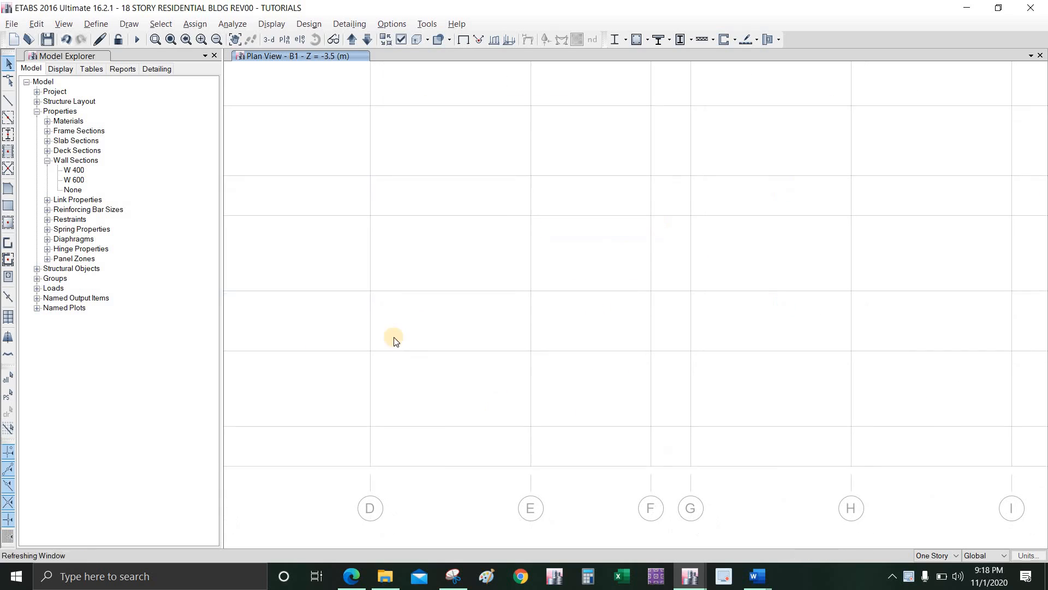
pyautogui.click(9, 101)
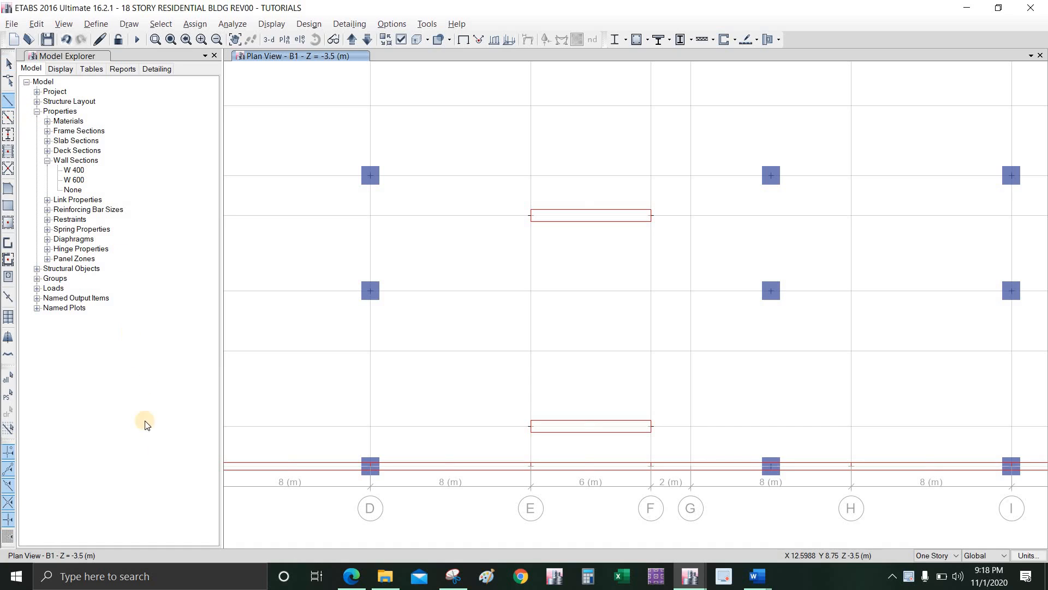
pyautogui.click(155, 444)
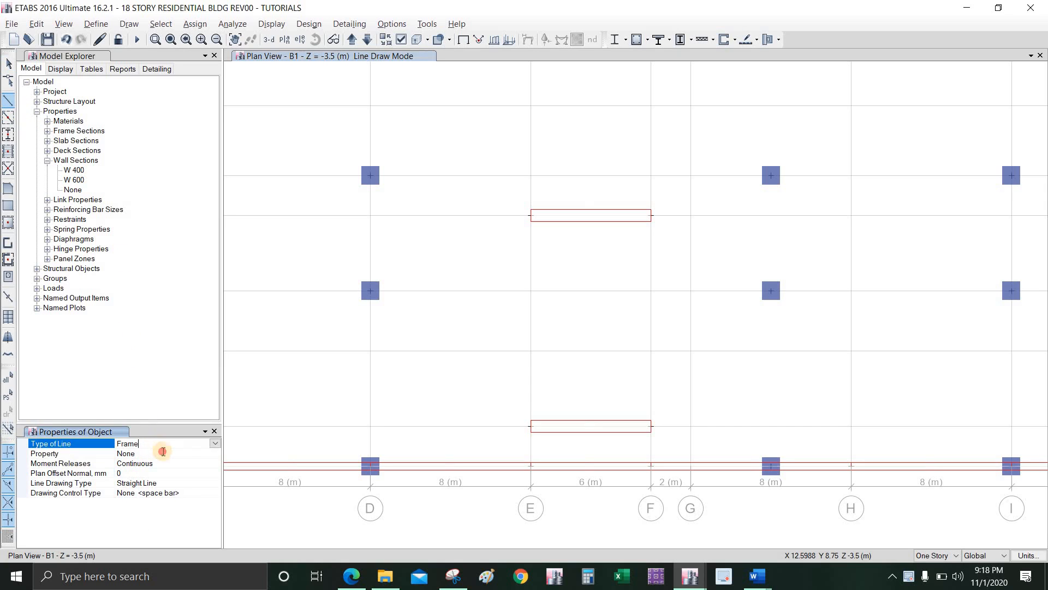
pyautogui.click(214, 456)
pyautogui.click(213, 455)
pyautogui.click(143, 478)
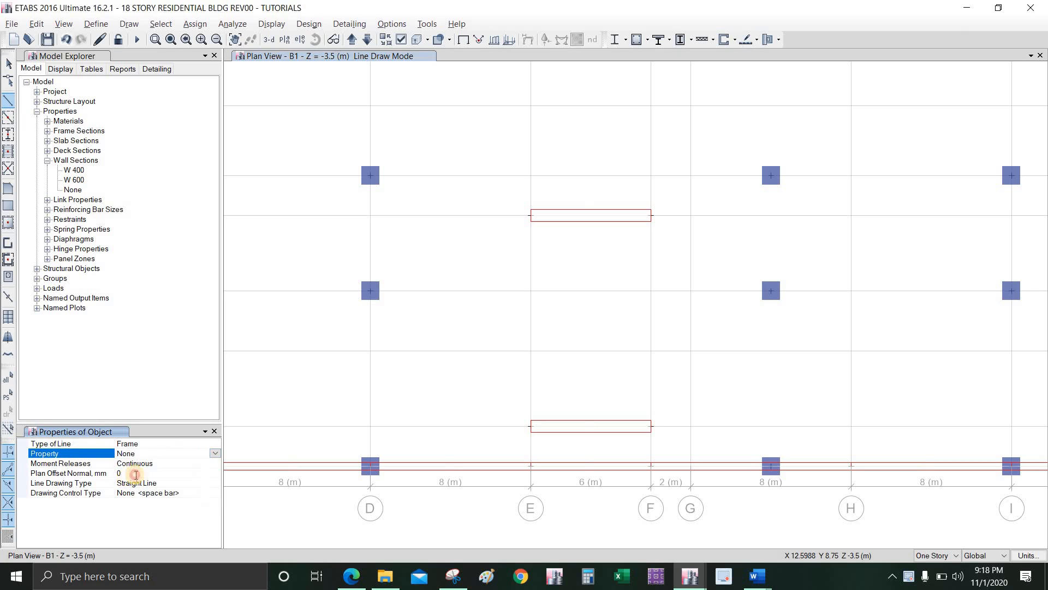
pyautogui.click(99, 477)
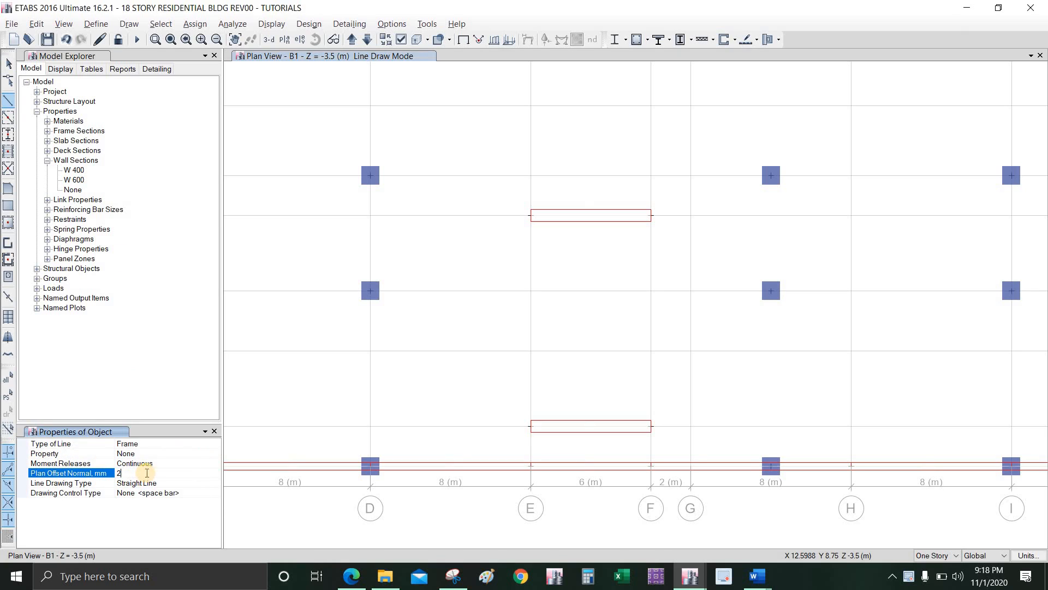
pyautogui.write('2500')
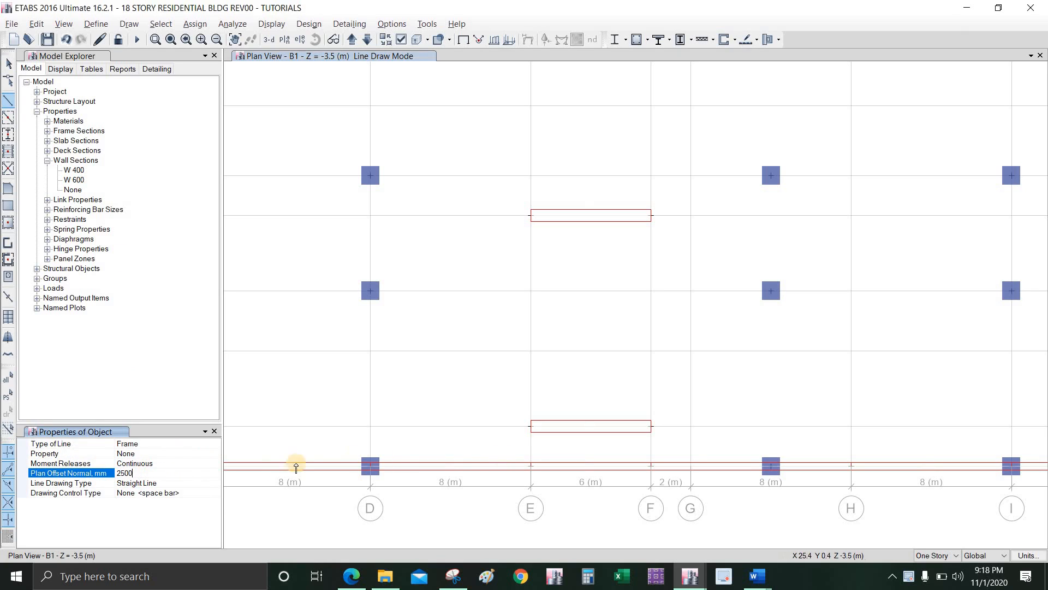
pyautogui.click(537, 431)
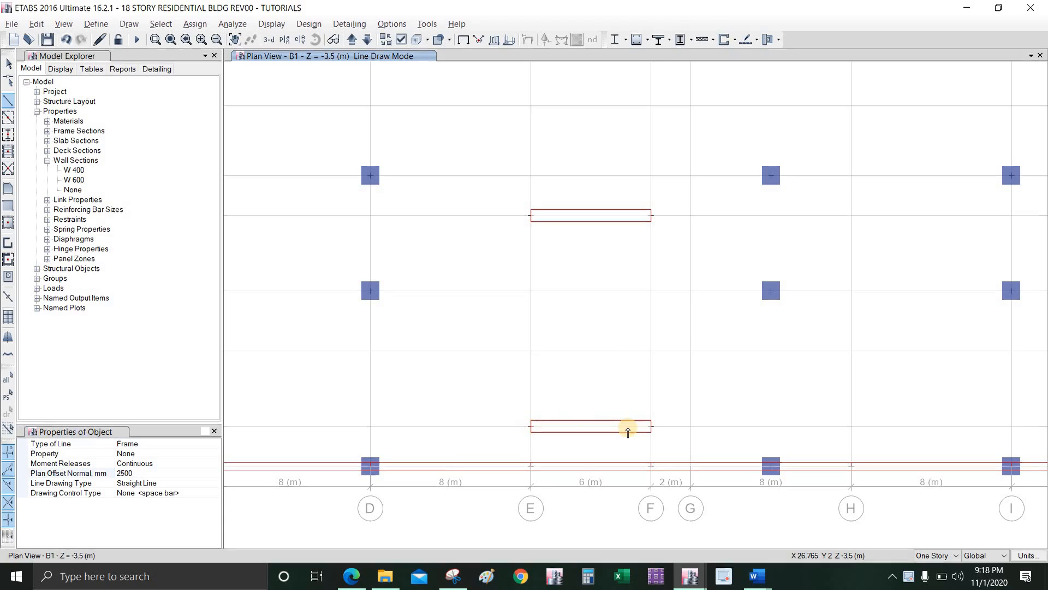
pyautogui.click(653, 426)
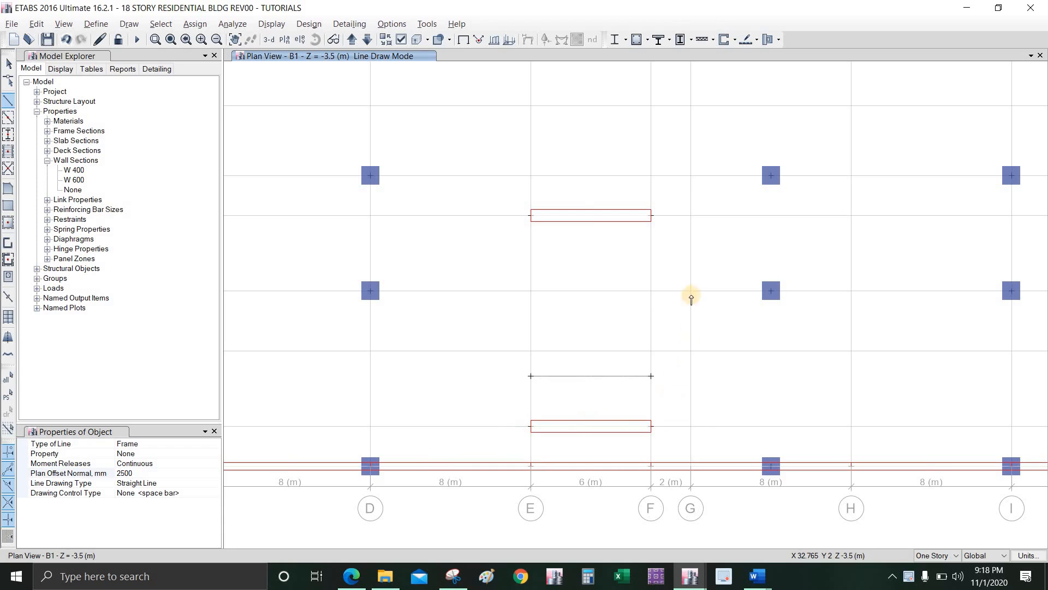
# Step: Draw a second offset frame line 2500 mm inward from the core wall on grid line 5, between grids F and E
pyautogui.click(651, 216)
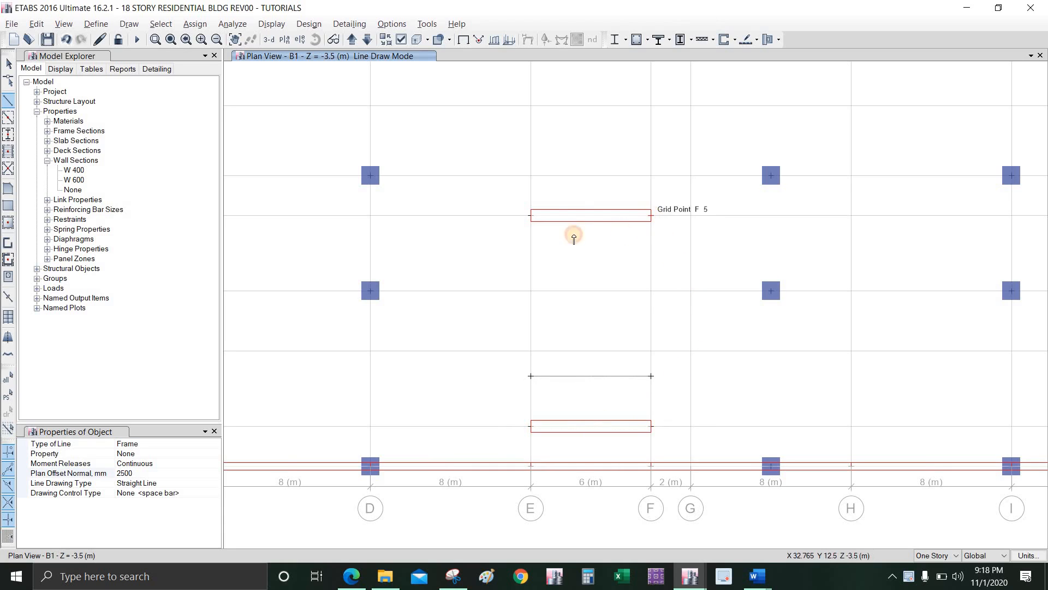
pyautogui.click(531, 216)
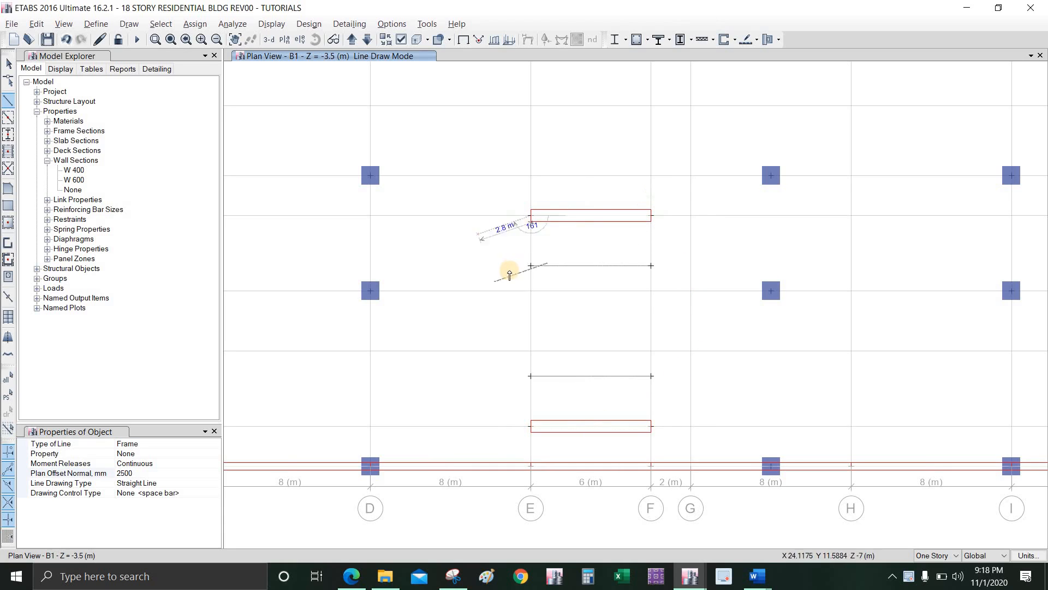
pyautogui.press('Escape')
pyautogui.press('Escape')
# Step: Draw W 600 pier walls with 0 plan offset on grids E and F, between the grid 5 core wall and its offset line
pyautogui.click(10, 244)
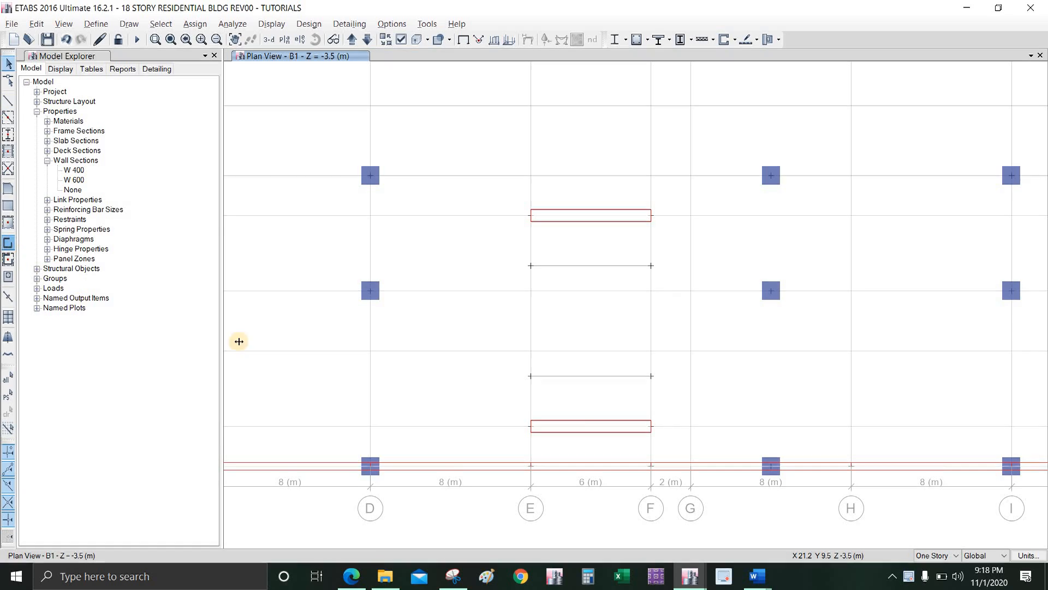
pyautogui.click(151, 464)
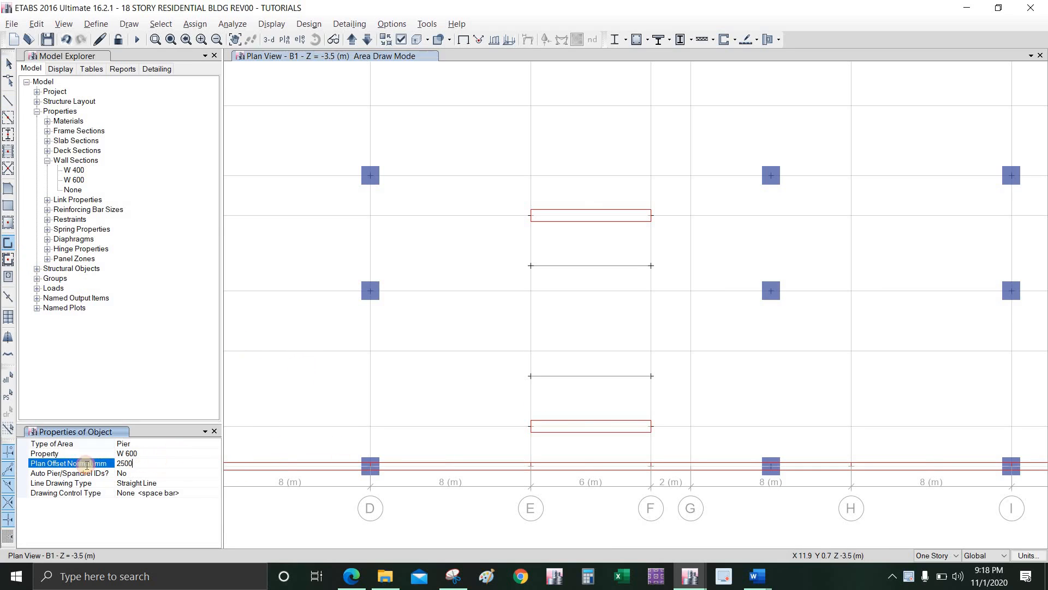
pyautogui.write('0')
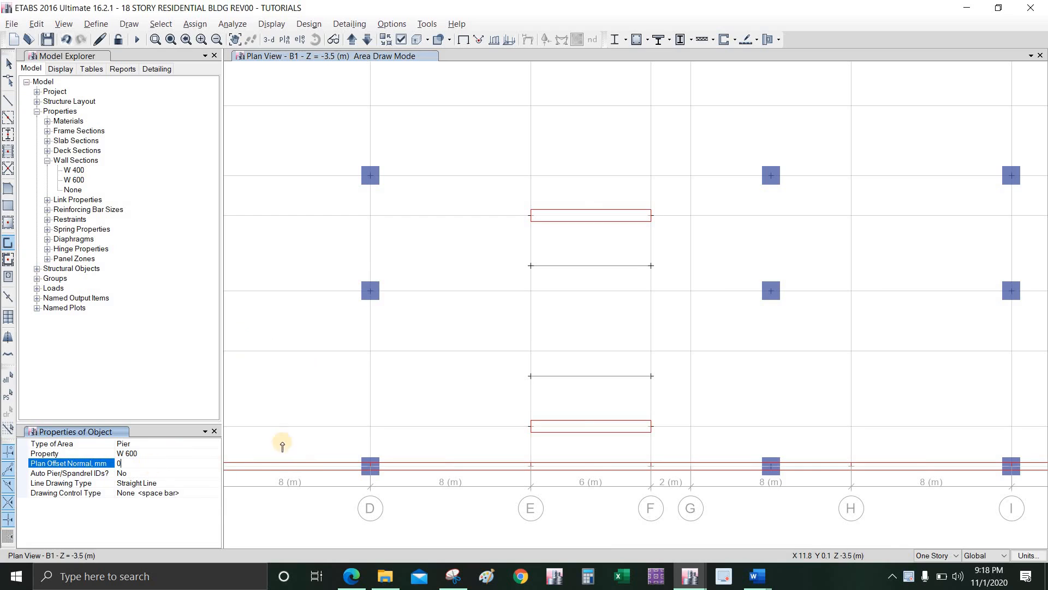
pyautogui.click(530, 265)
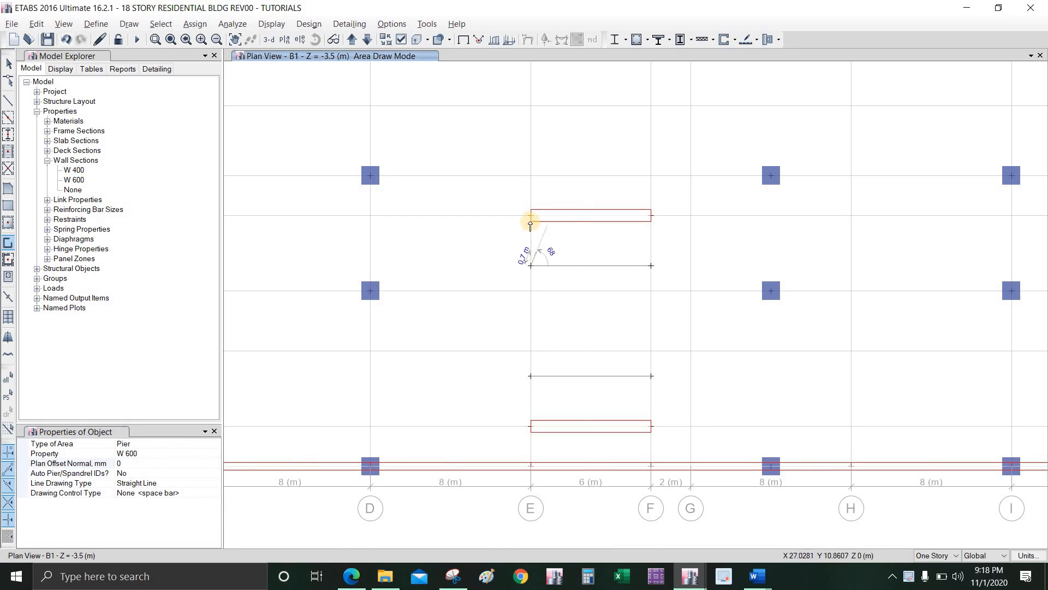
pyautogui.doubleClick(511, 242)
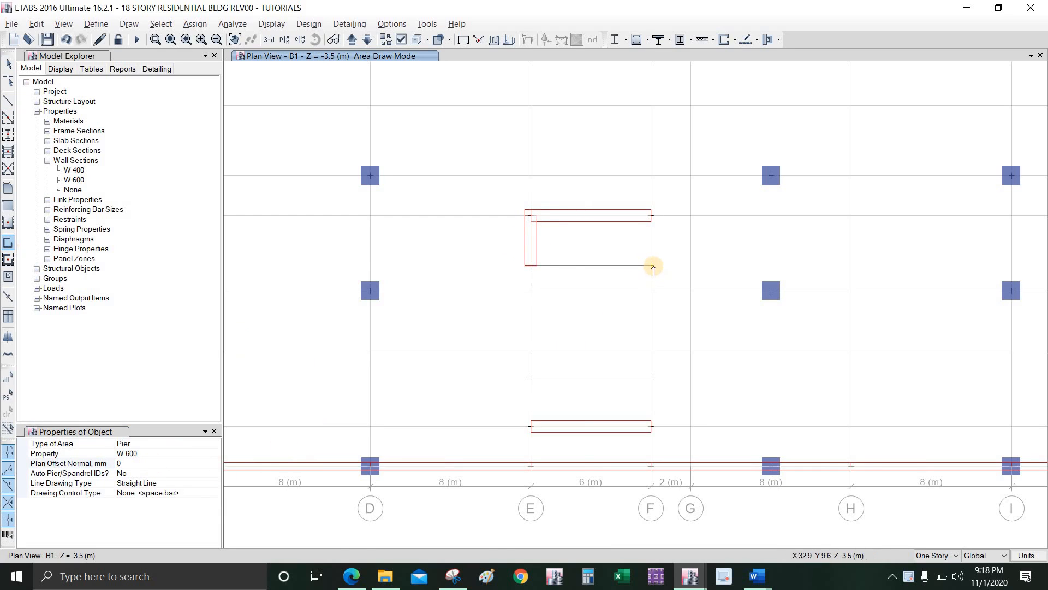
pyautogui.click(651, 266)
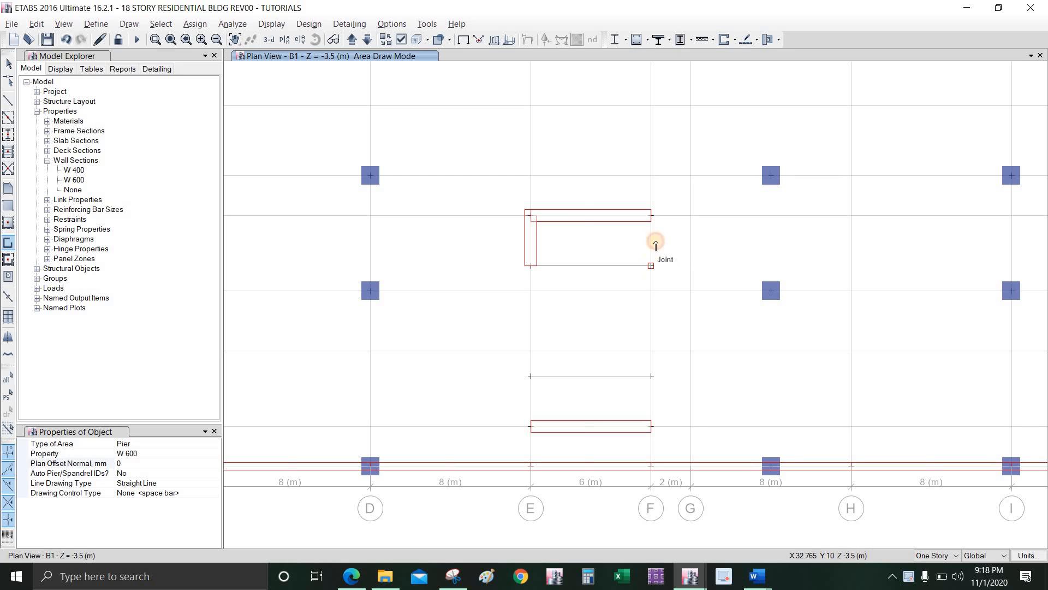
pyautogui.doubleClick(668, 246)
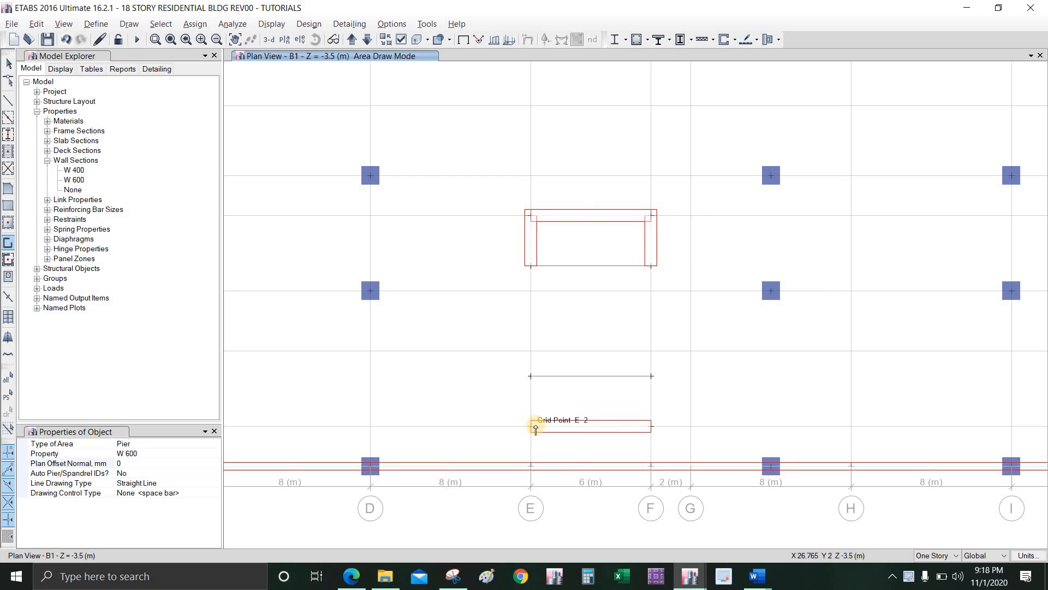
# Step: Draw W 600 side walls on grids E and F from the grid 2 core wall to its offset line, and end wall drawing
pyautogui.click(530, 427)
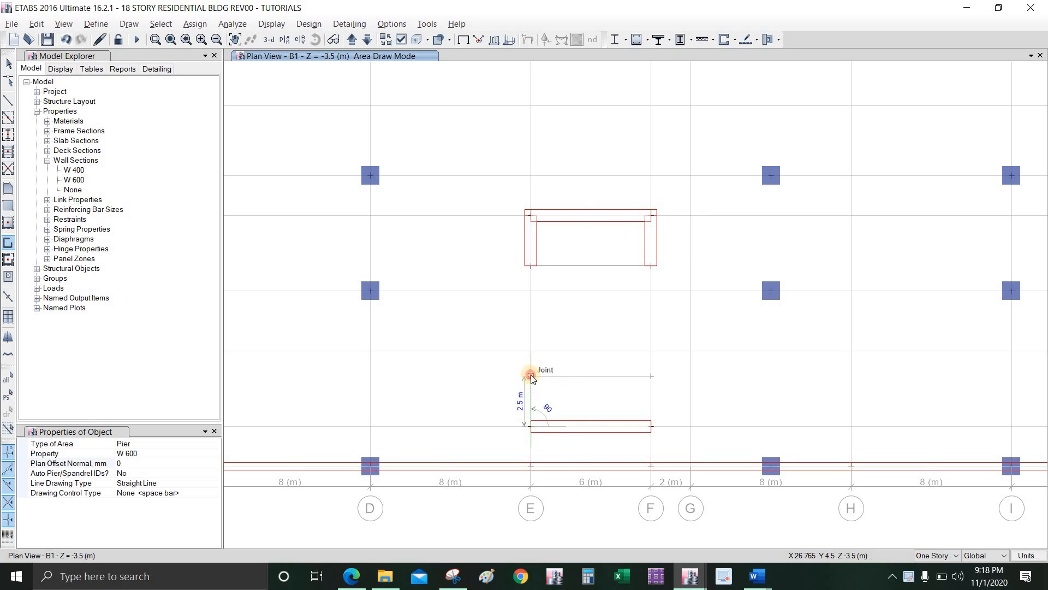
pyautogui.doubleClick(506, 395)
pyautogui.click(651, 426)
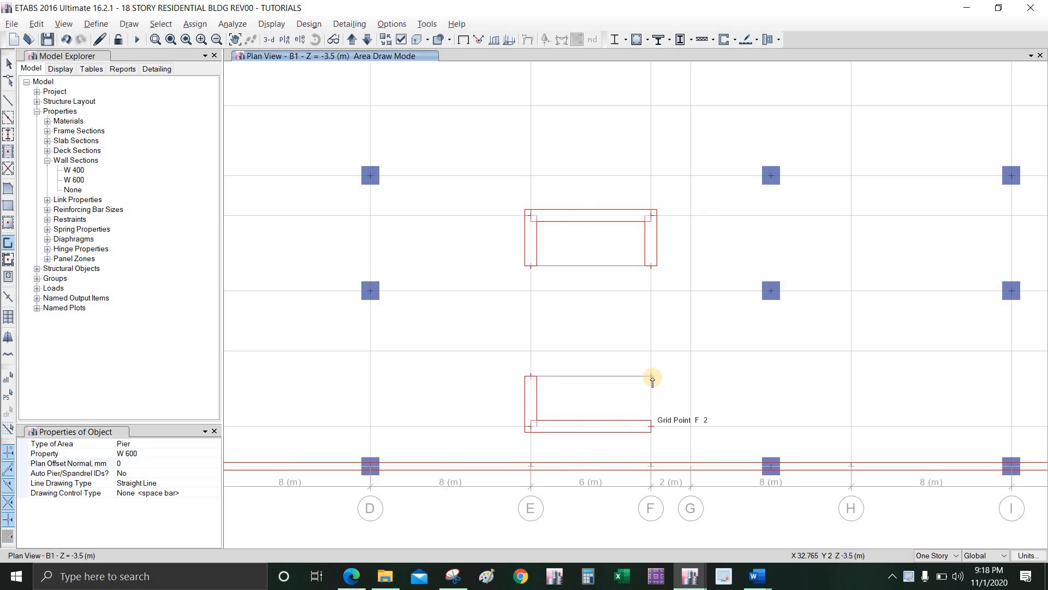
pyautogui.doubleClick(700, 381)
pyautogui.scroll(-3, 675, 379)
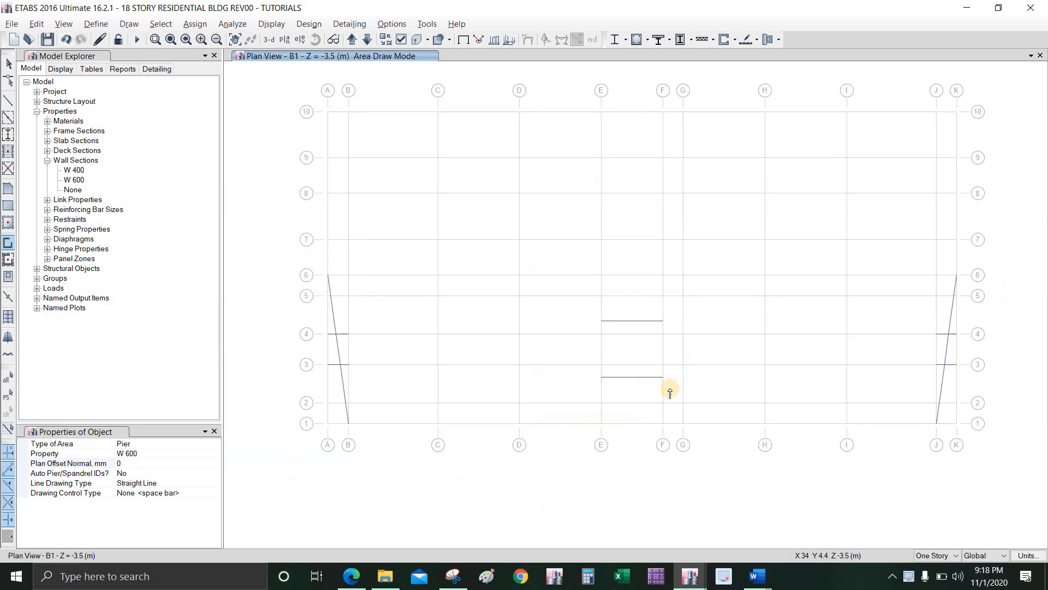
pyautogui.press('Escape')
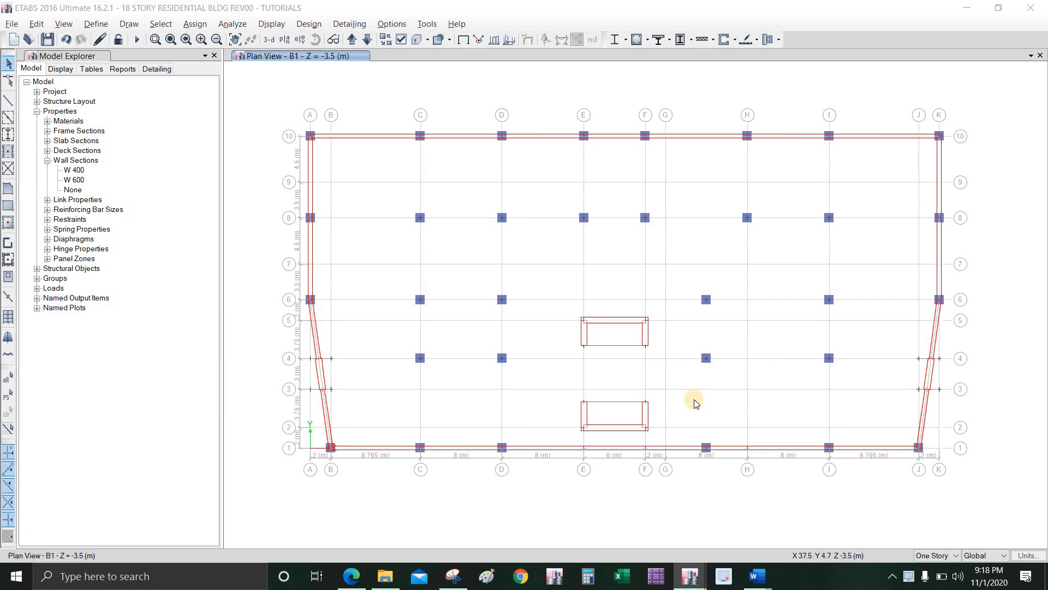
pyautogui.hotkey('ctrl', 'w')
pyautogui.click(498, 75)
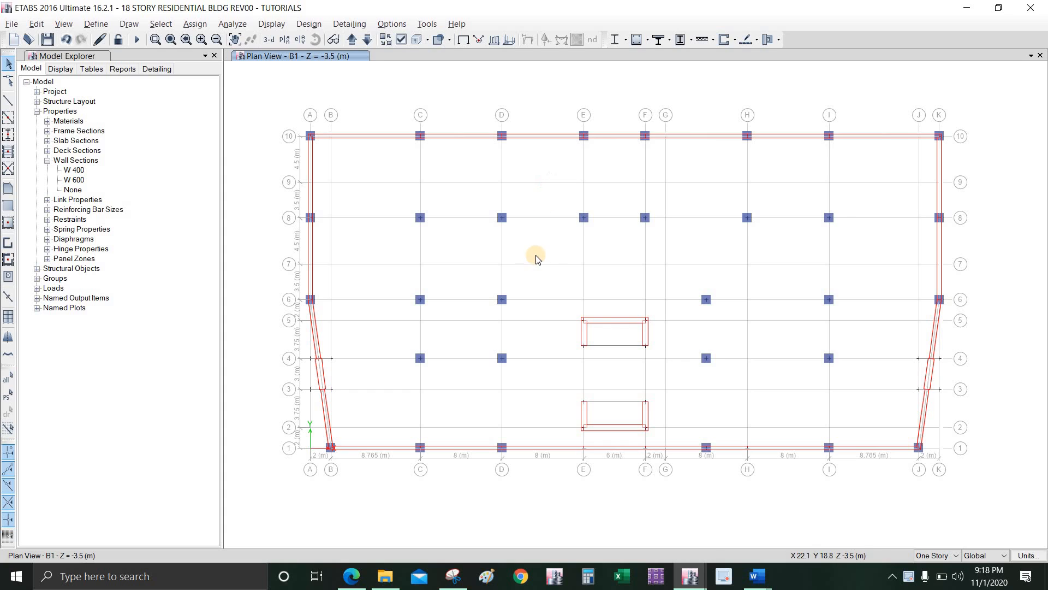
pyautogui.scroll(1, 535, 249)
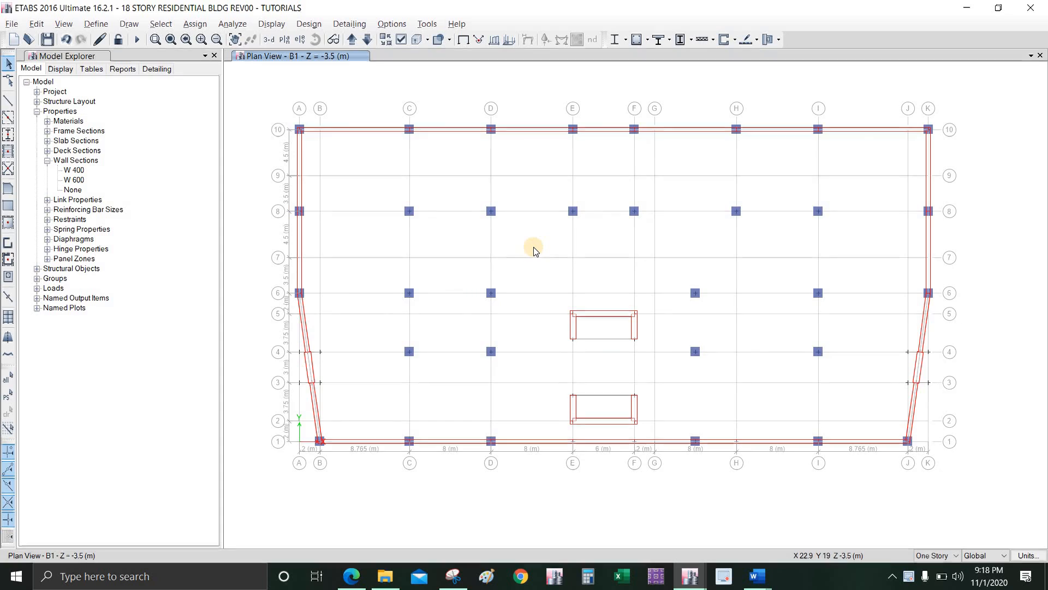